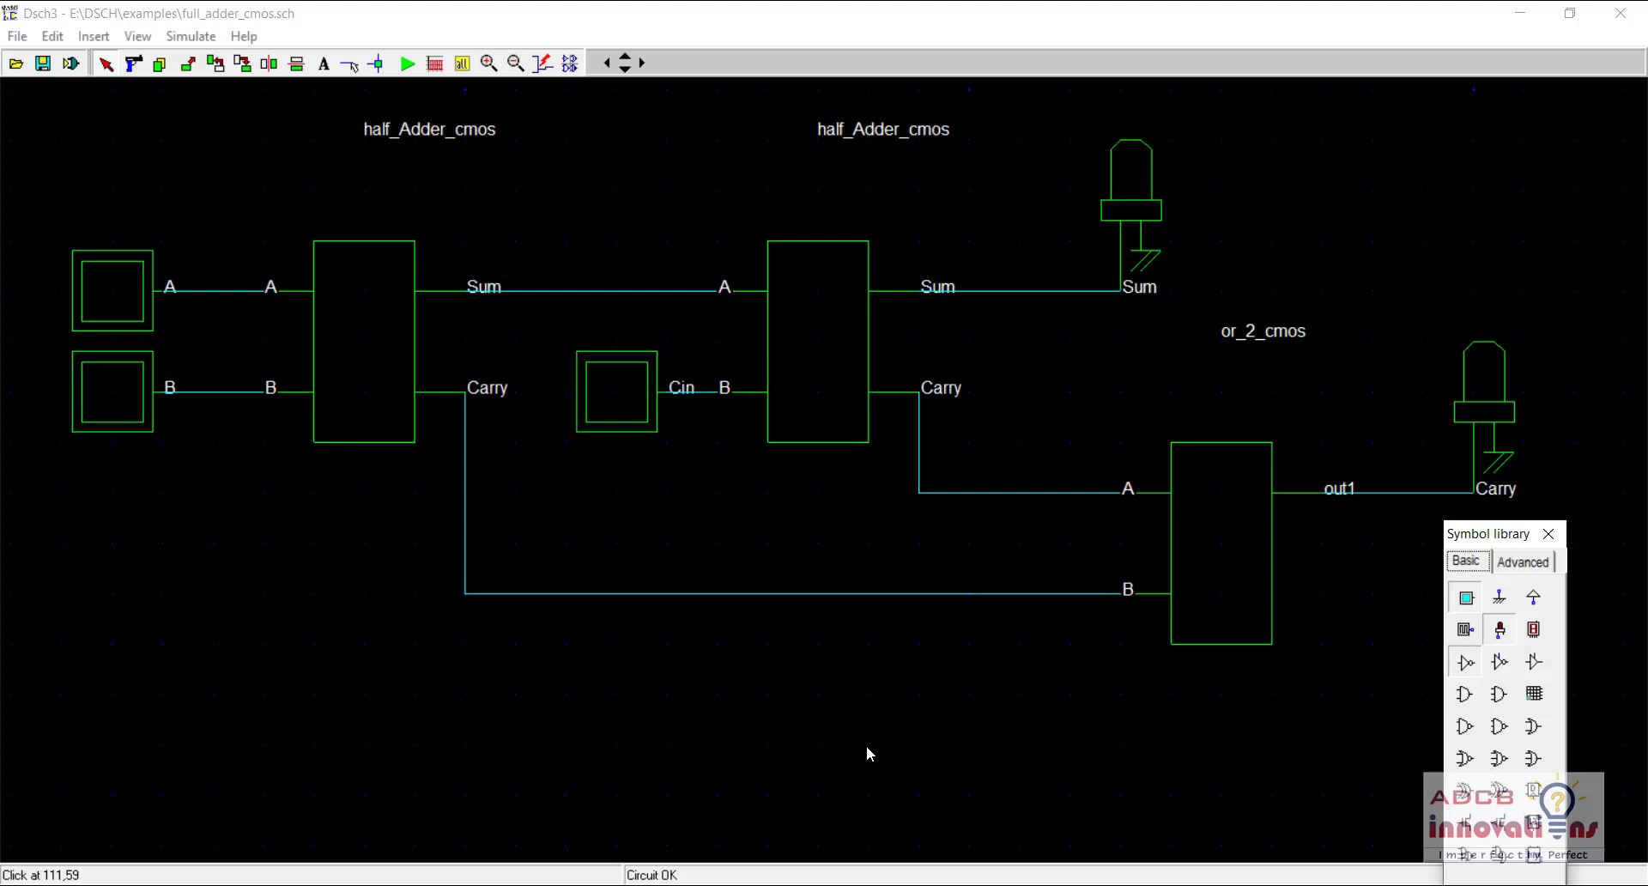
# Examine the half subtractor's equations, truth table and gate diagram in the hs.jpg reference image, then return to the schematic editor
pyautogui.click(987, 807)
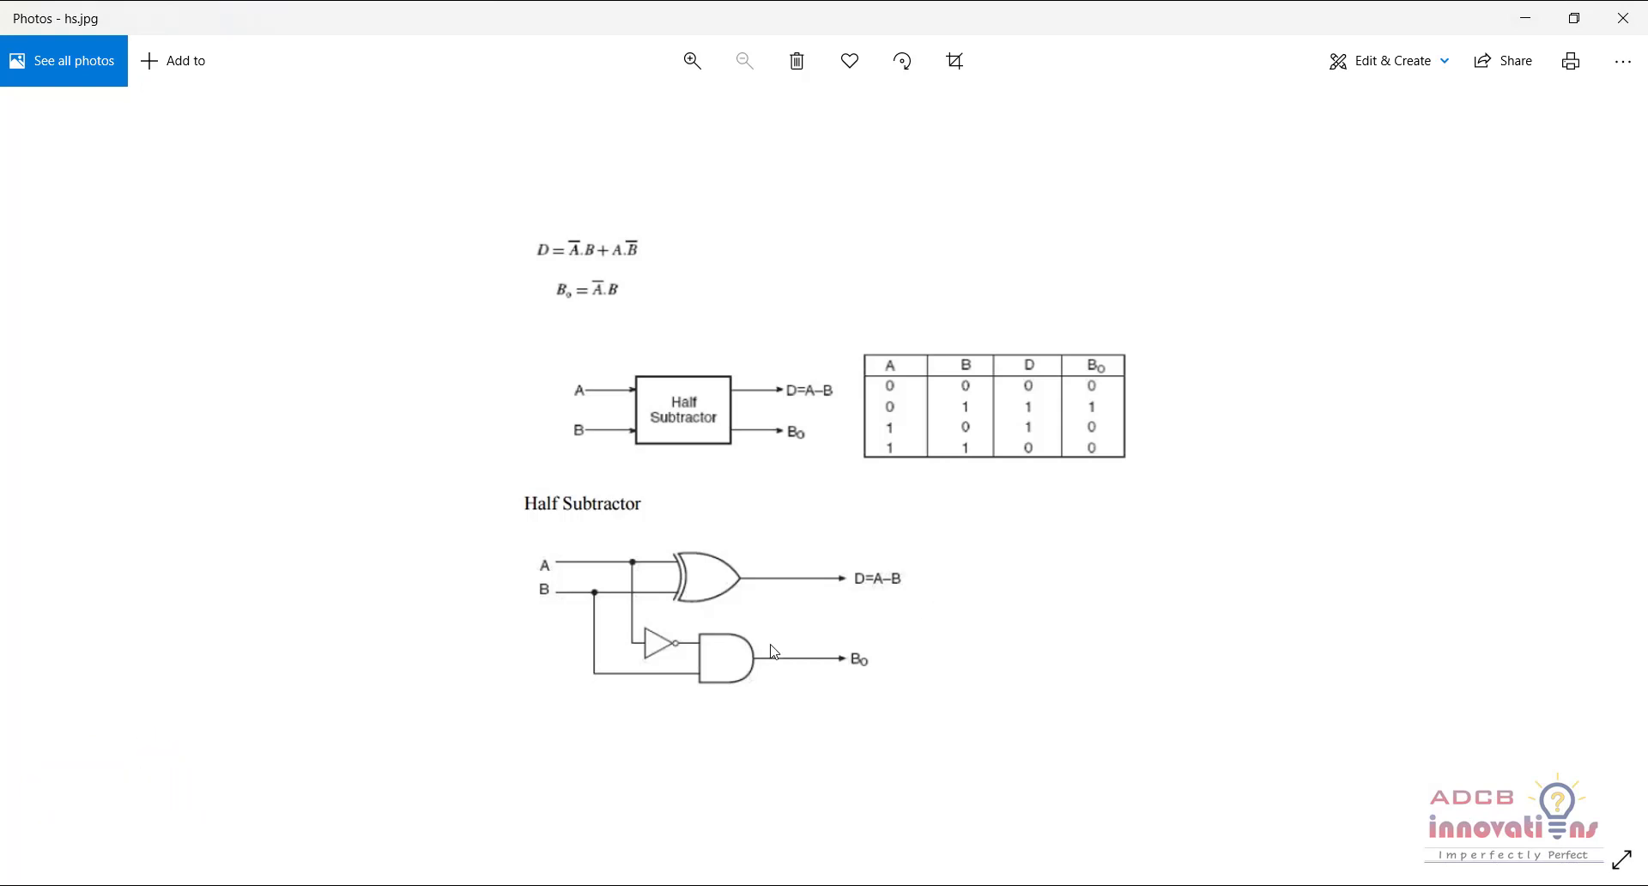
pyautogui.hotkey('ctrl', '+')
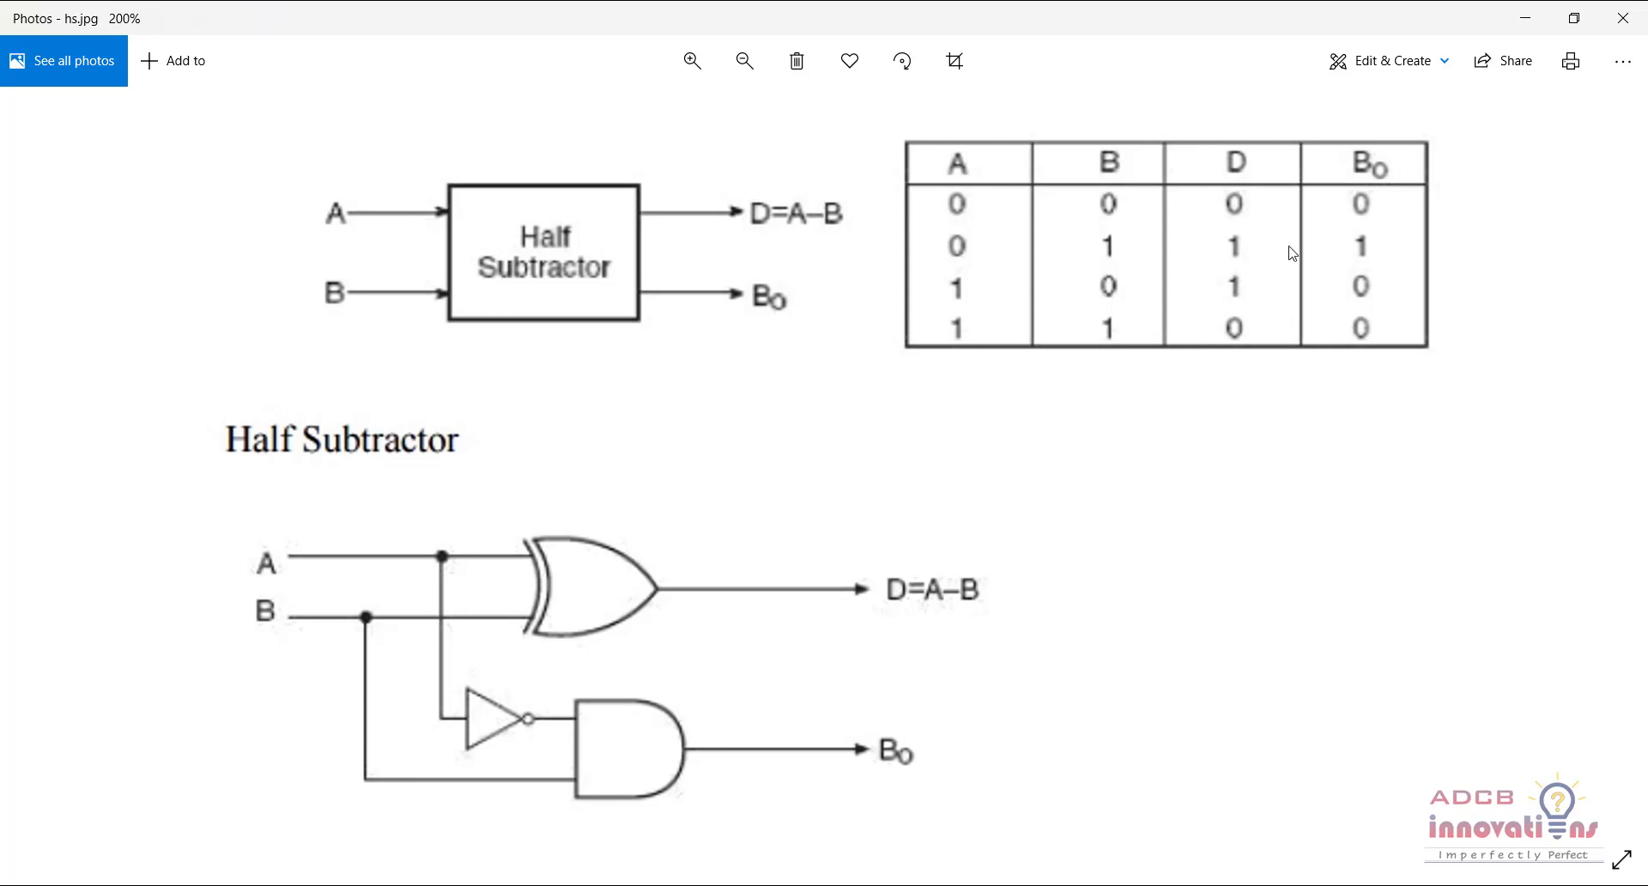
pyautogui.click(1528, 18)
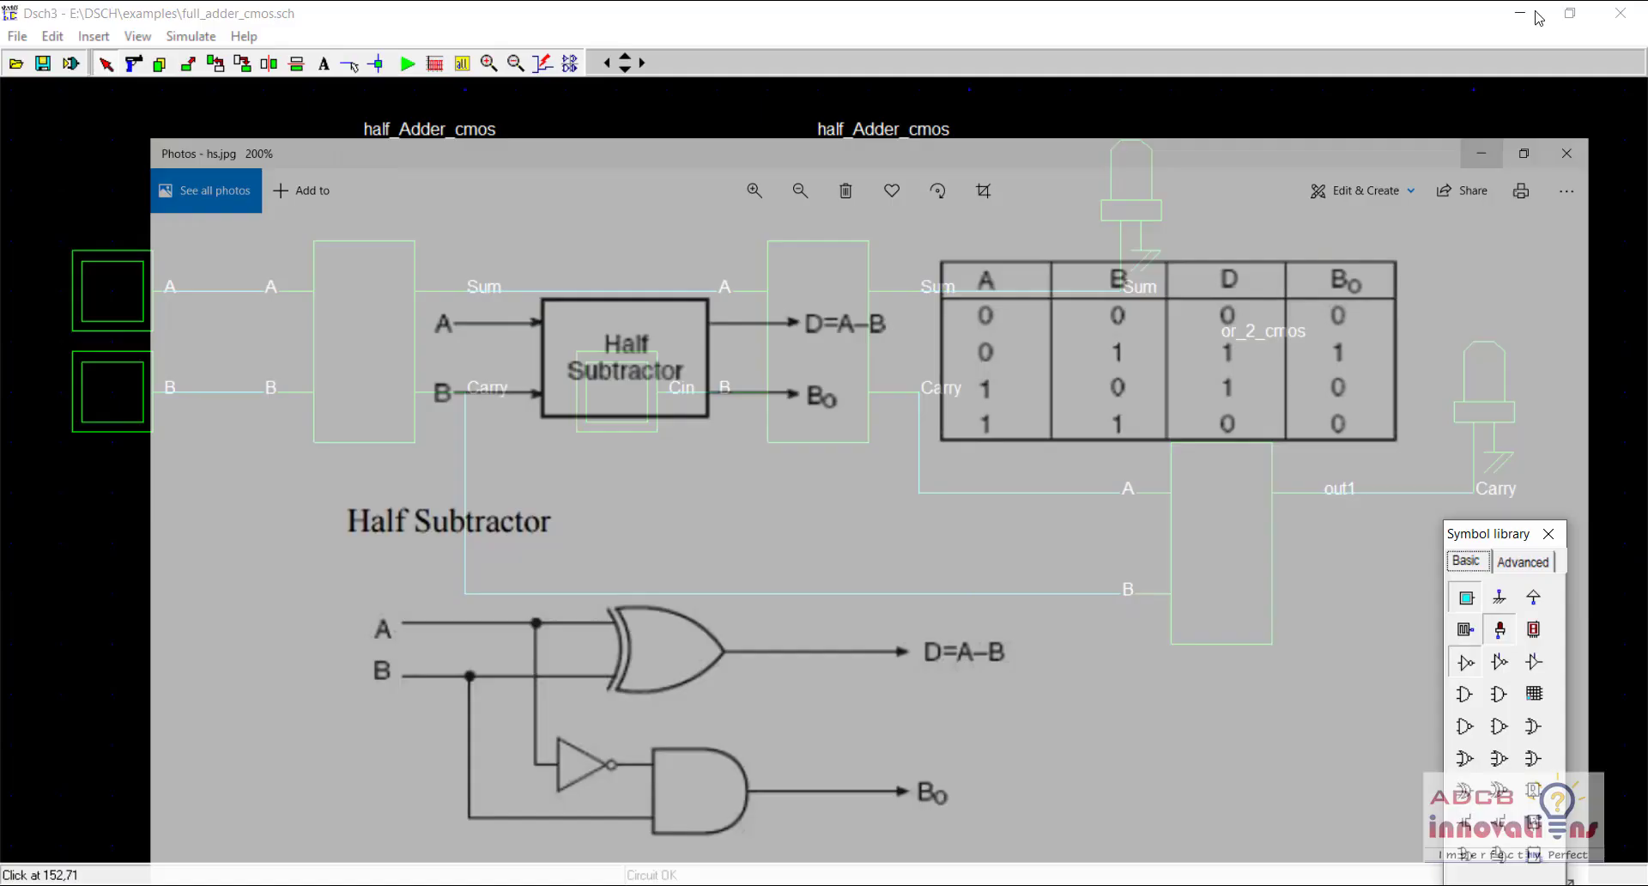
# Start a new schematic and insert the xor_cmos user symbol from the System folder
pyautogui.click(17, 36)
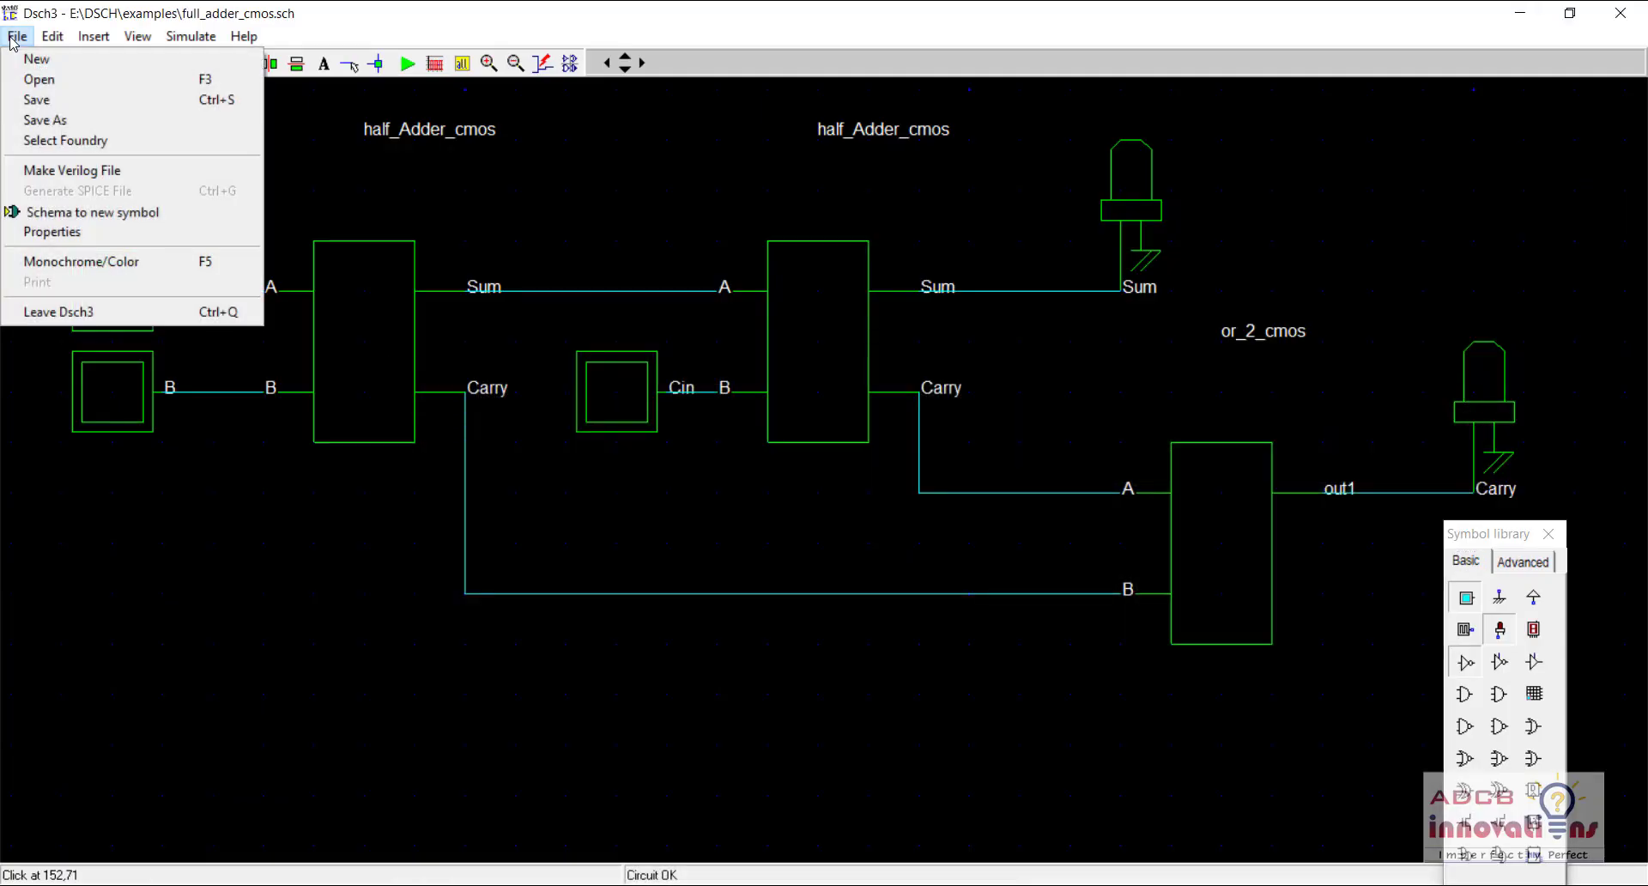
pyautogui.click(39, 59)
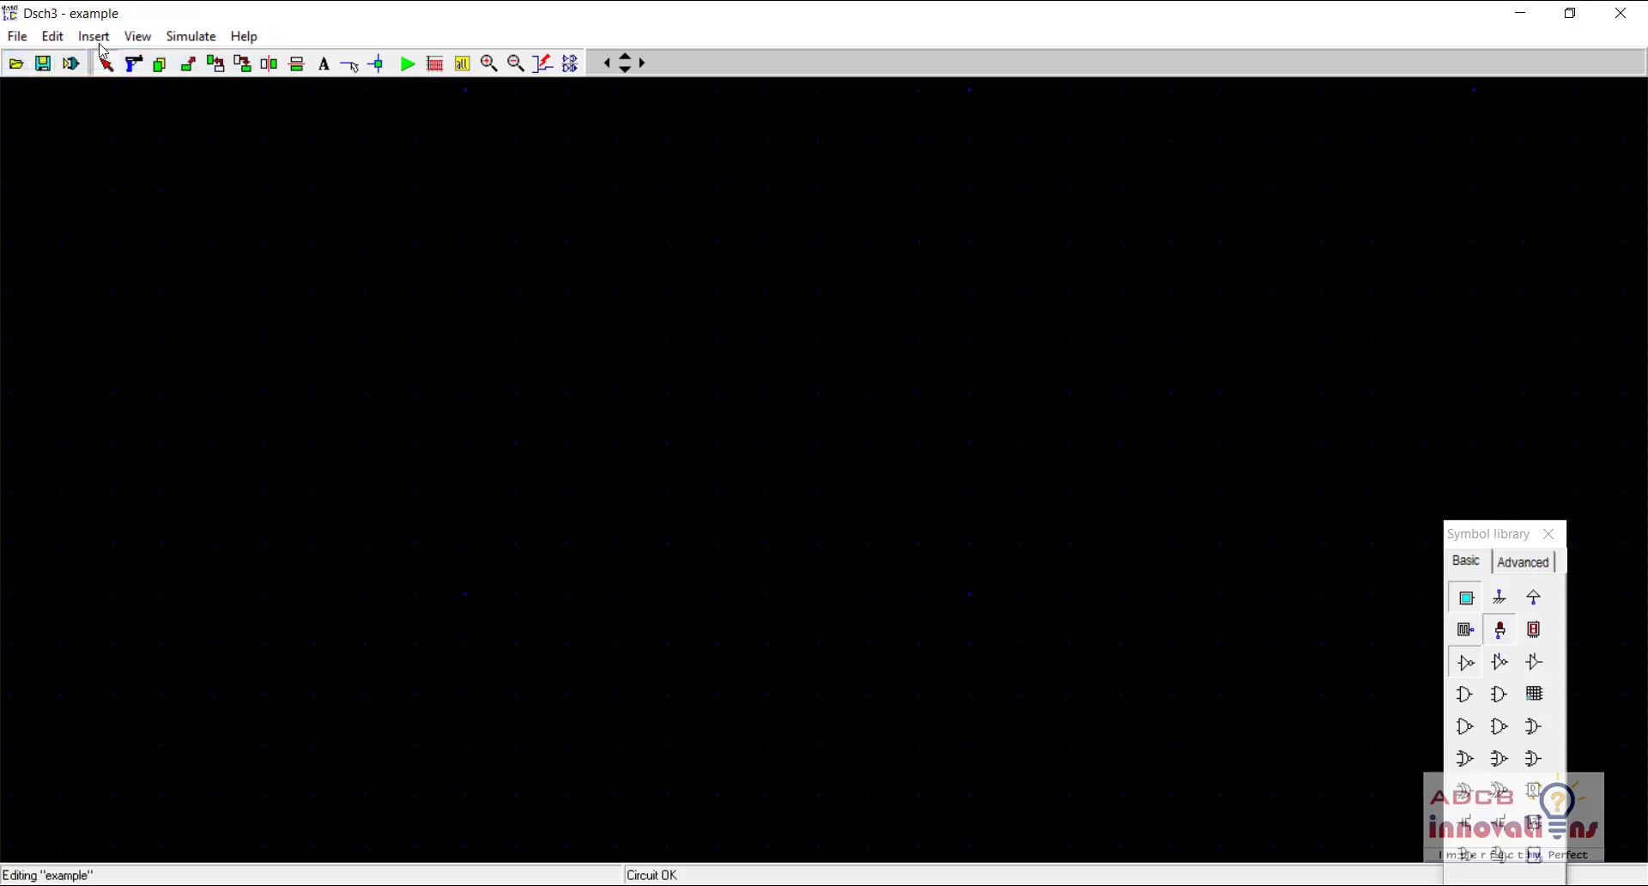
pyautogui.click(96, 37)
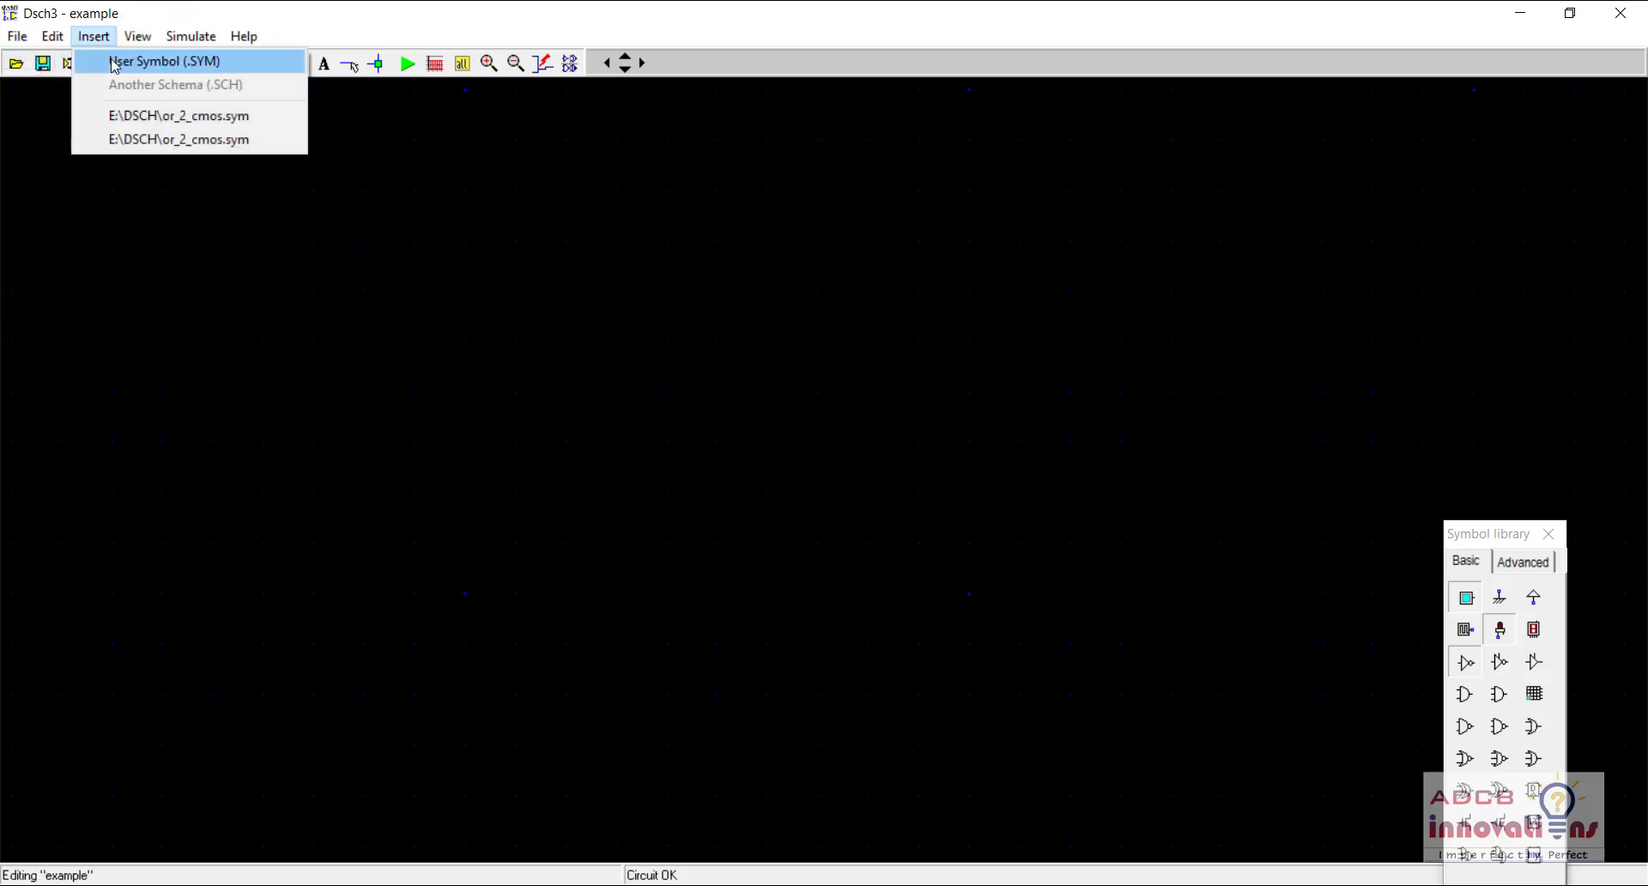
pyautogui.click(113, 64)
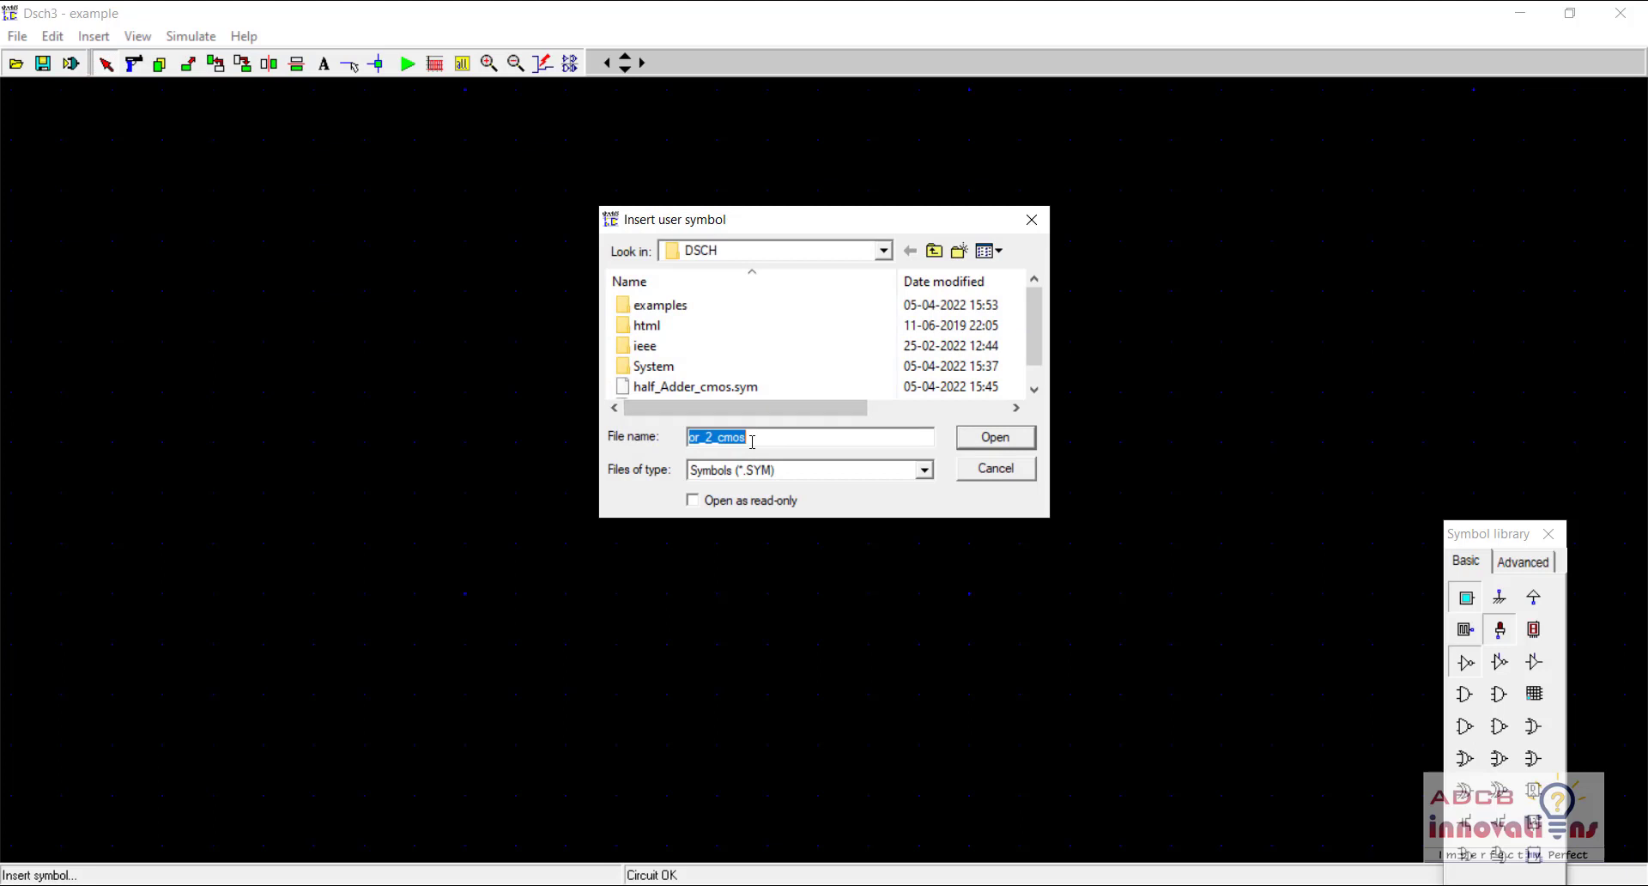
pyautogui.write('xor')
pyautogui.doubleClick(717, 365)
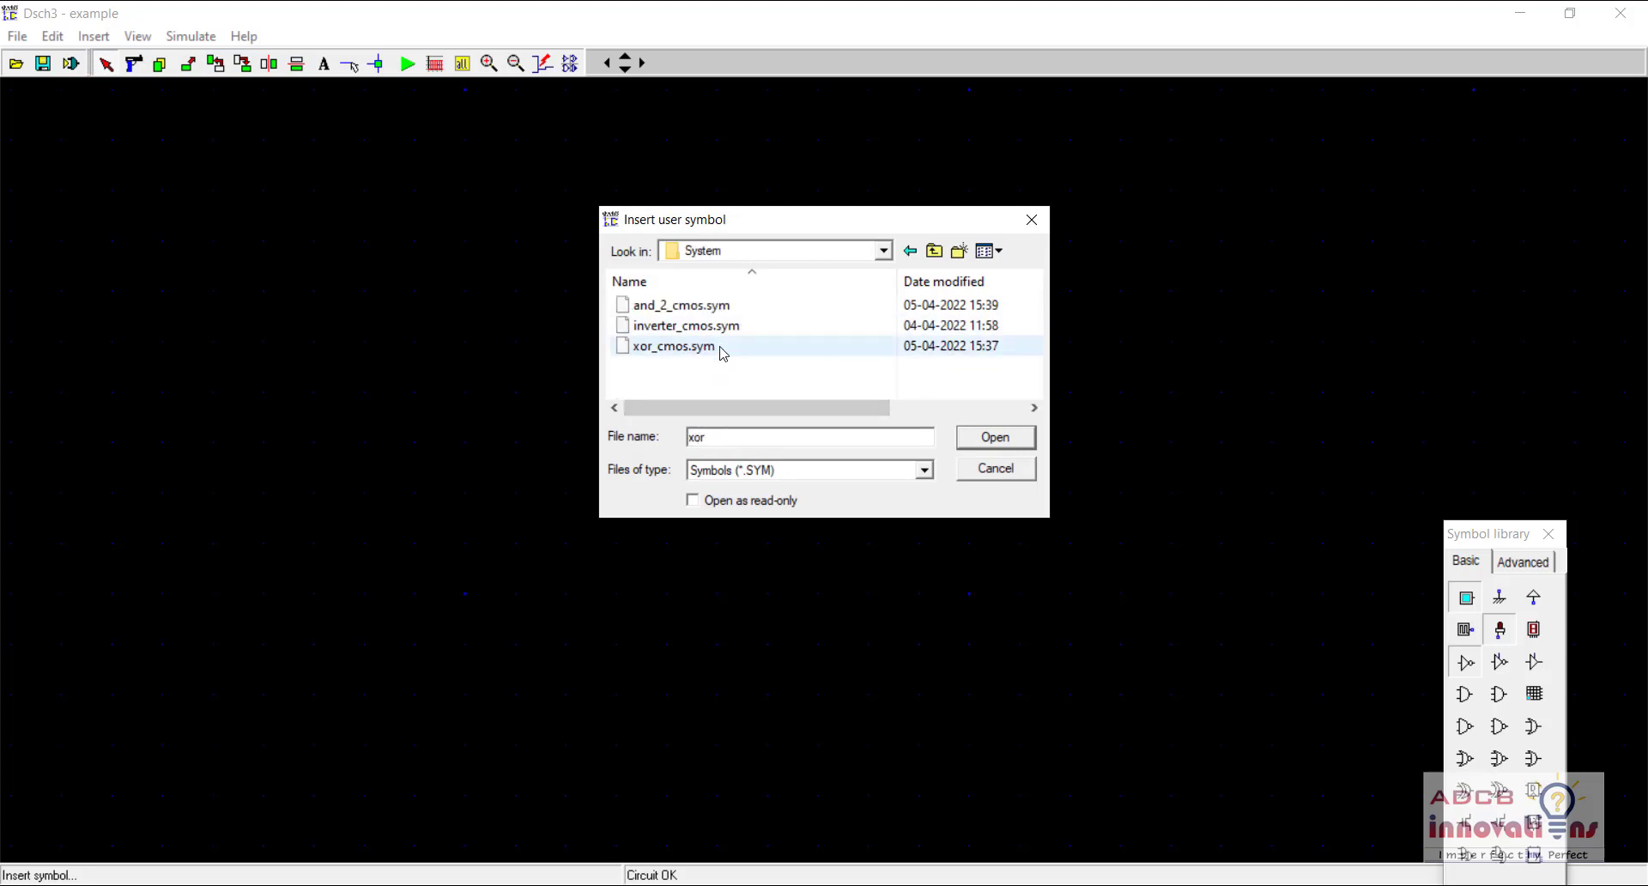
pyautogui.click(722, 348)
pyautogui.click(713, 328)
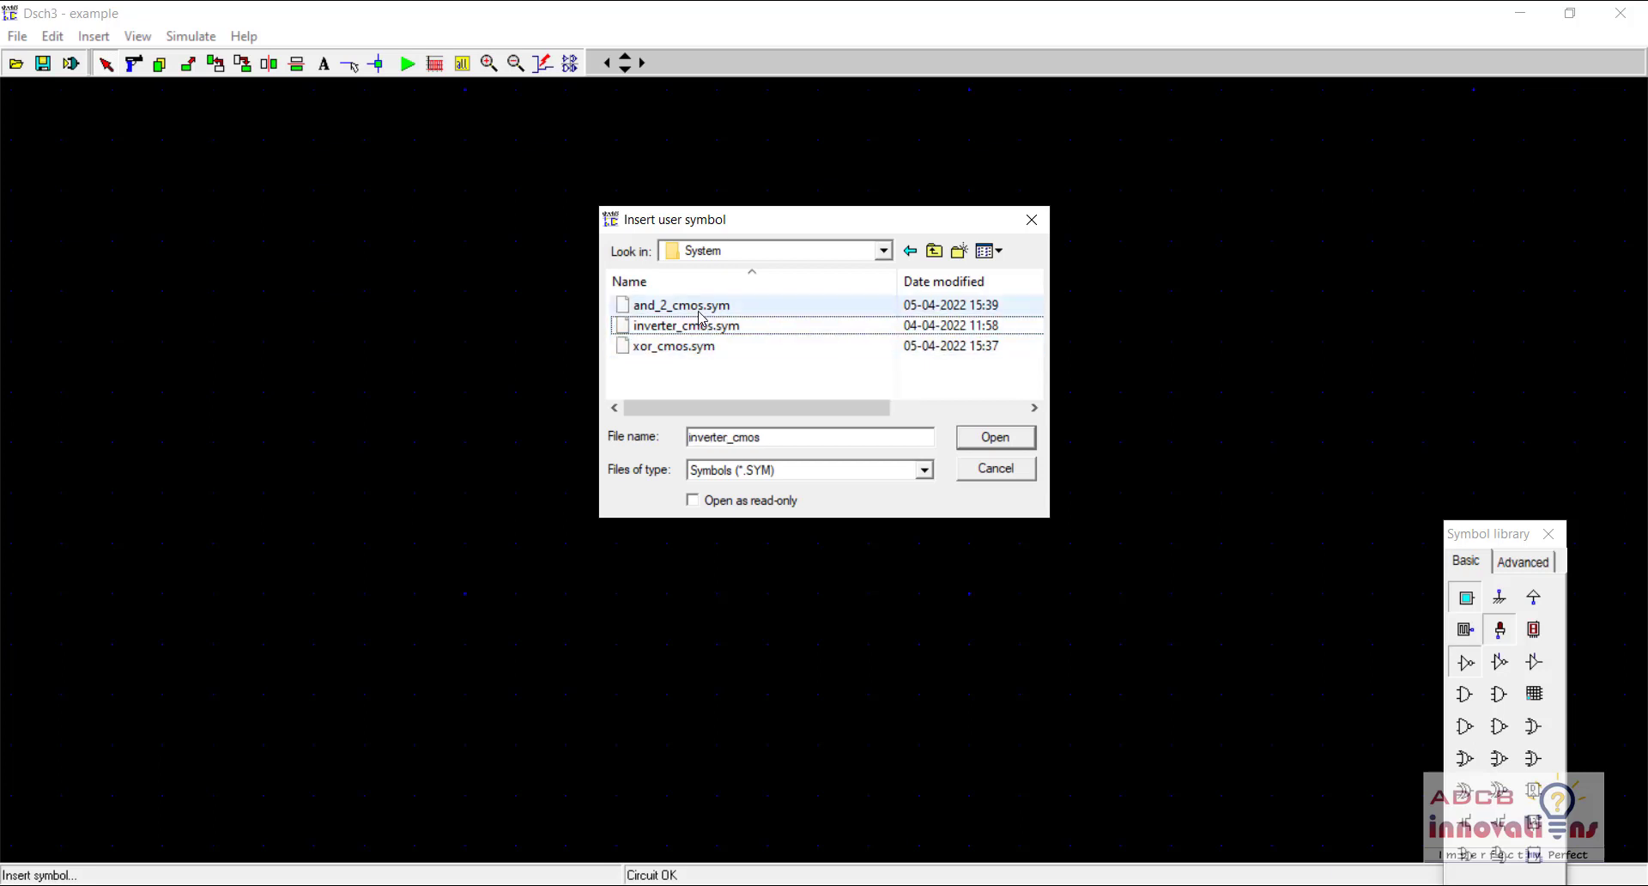
pyautogui.click(704, 347)
pyautogui.click(993, 442)
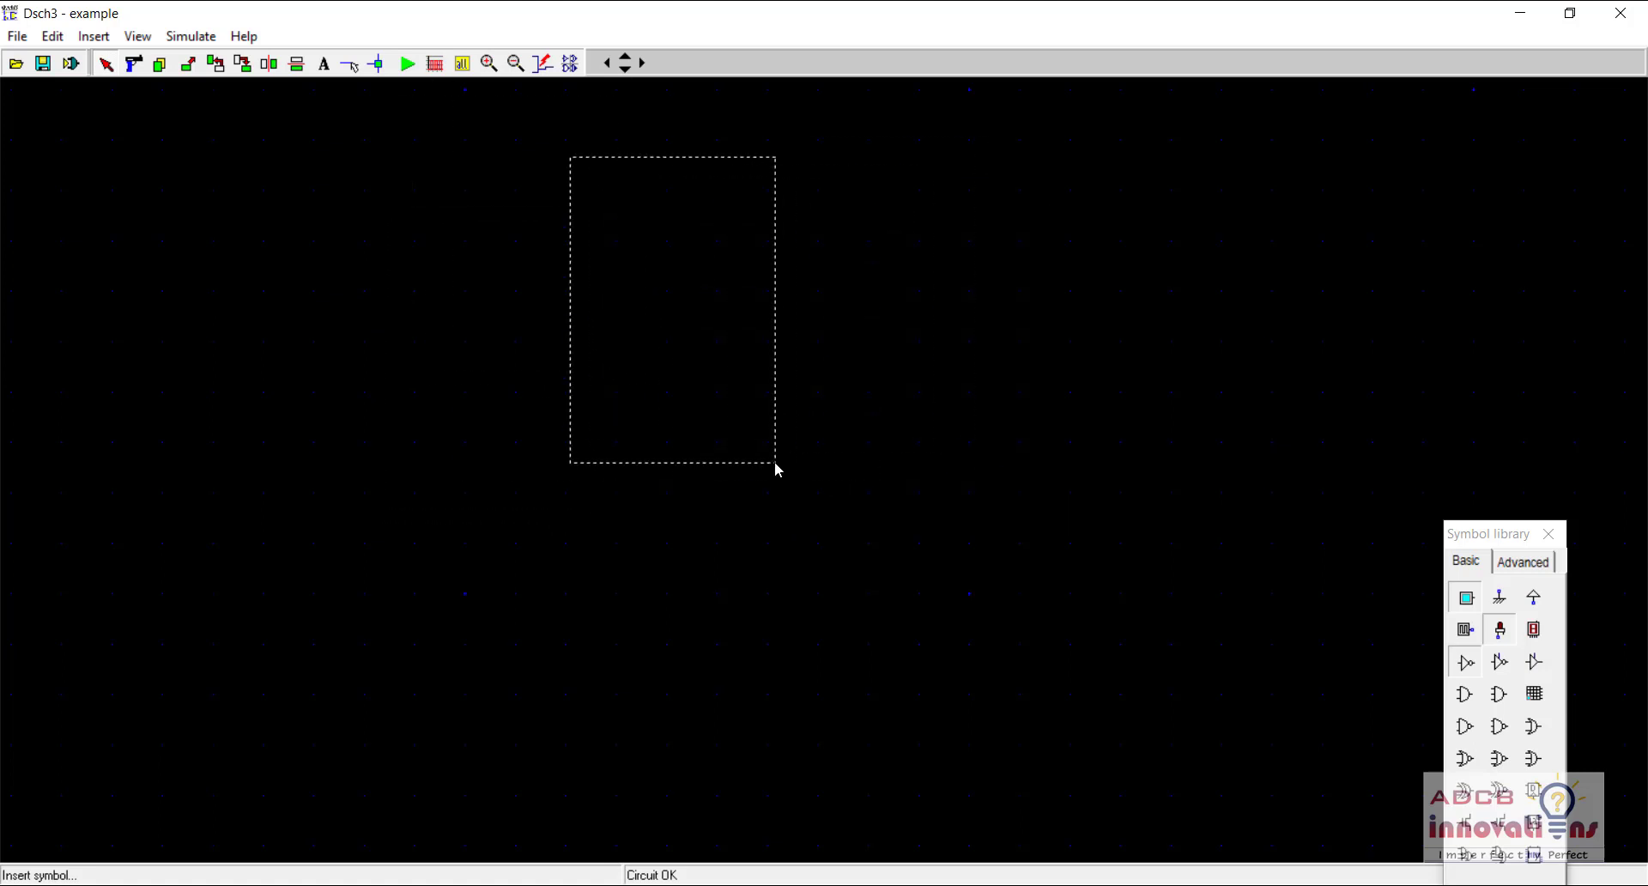
pyautogui.click(772, 394)
# Insert the and_2_cmos user symbol and position it directly below the XOR symbol
pyautogui.click(93, 36)
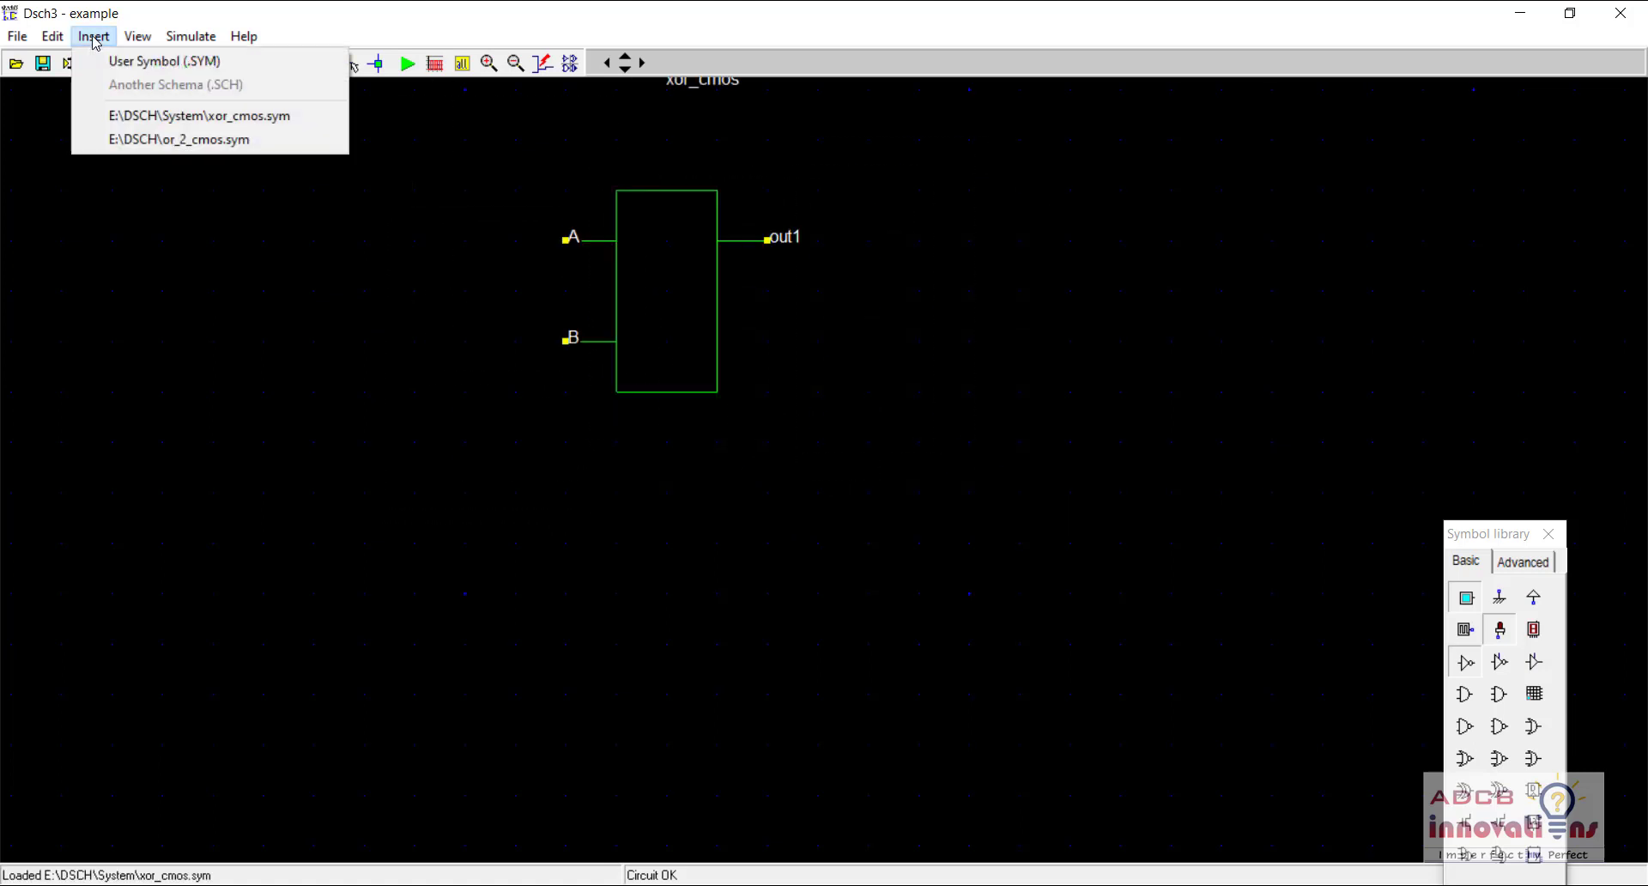
pyautogui.click(121, 61)
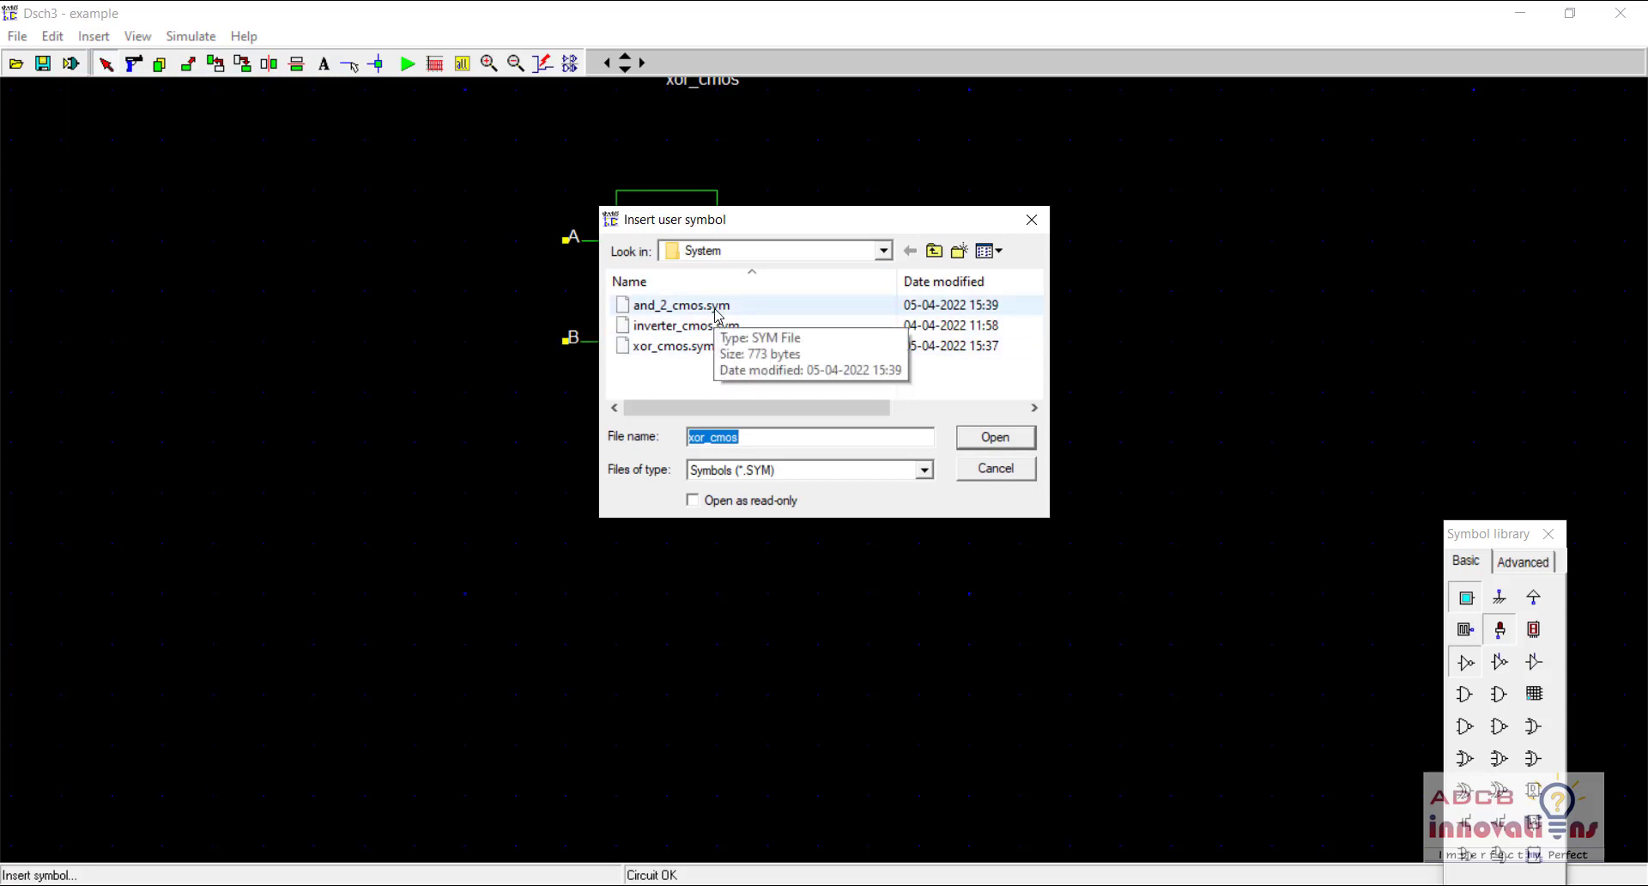
pyautogui.doubleClick(716, 314)
pyautogui.click(687, 742)
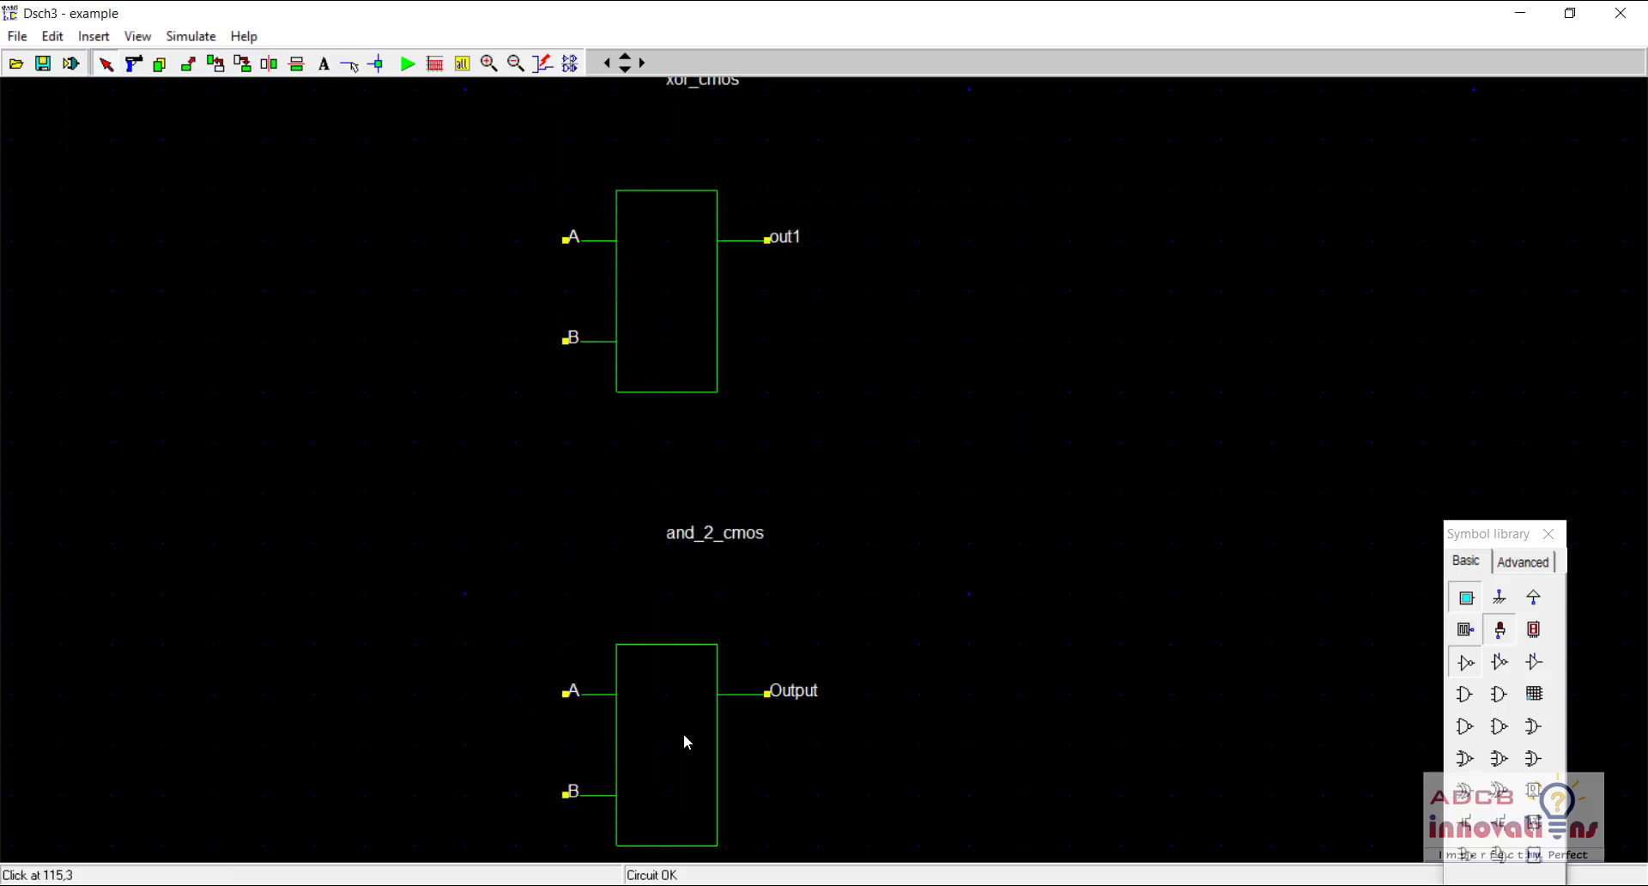
pyautogui.moveTo(687, 742); pyautogui.dragTo(673, 684)
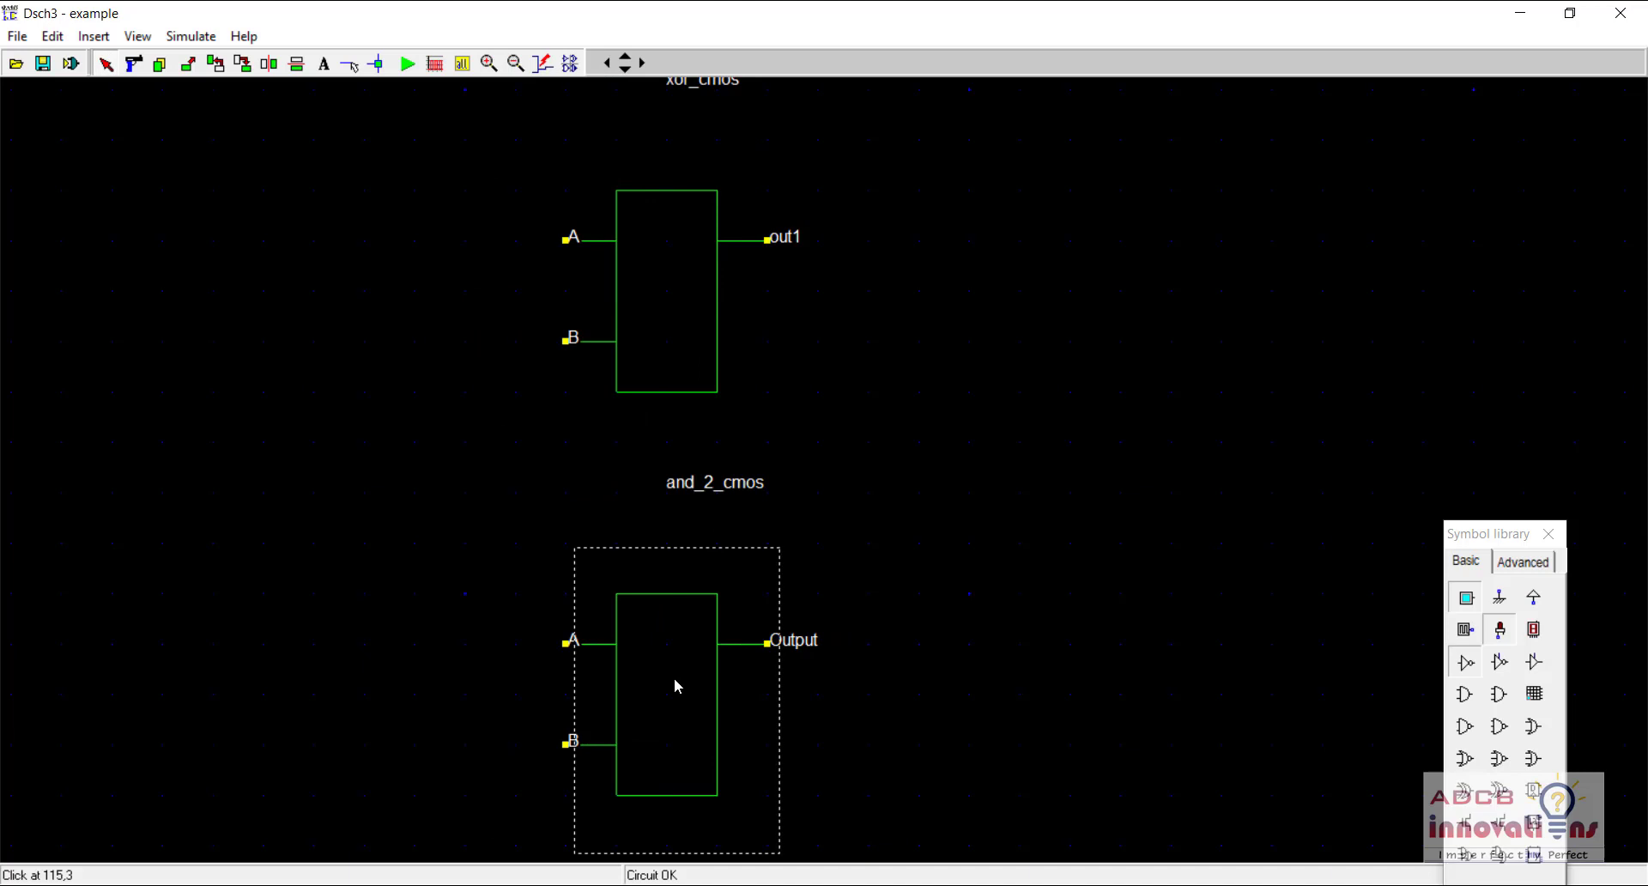
# Insert the inverter_cmos user symbol and place it left of the AND symbol, aligned with input A
pyautogui.click(94, 36)
pyautogui.click(121, 58)
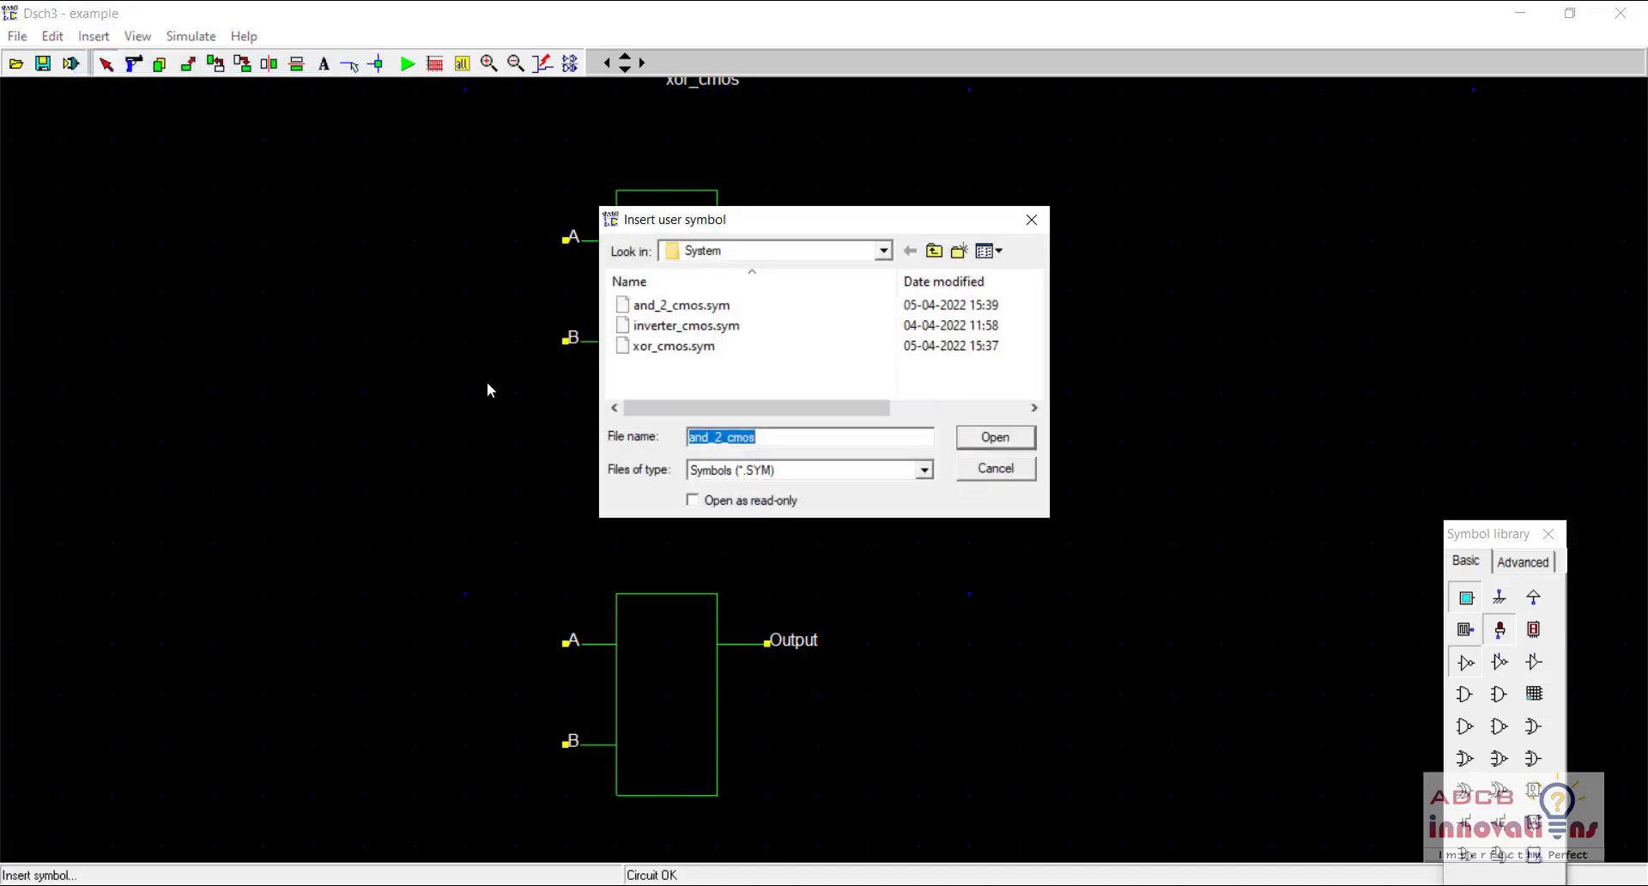
pyautogui.doubleClick(695, 327)
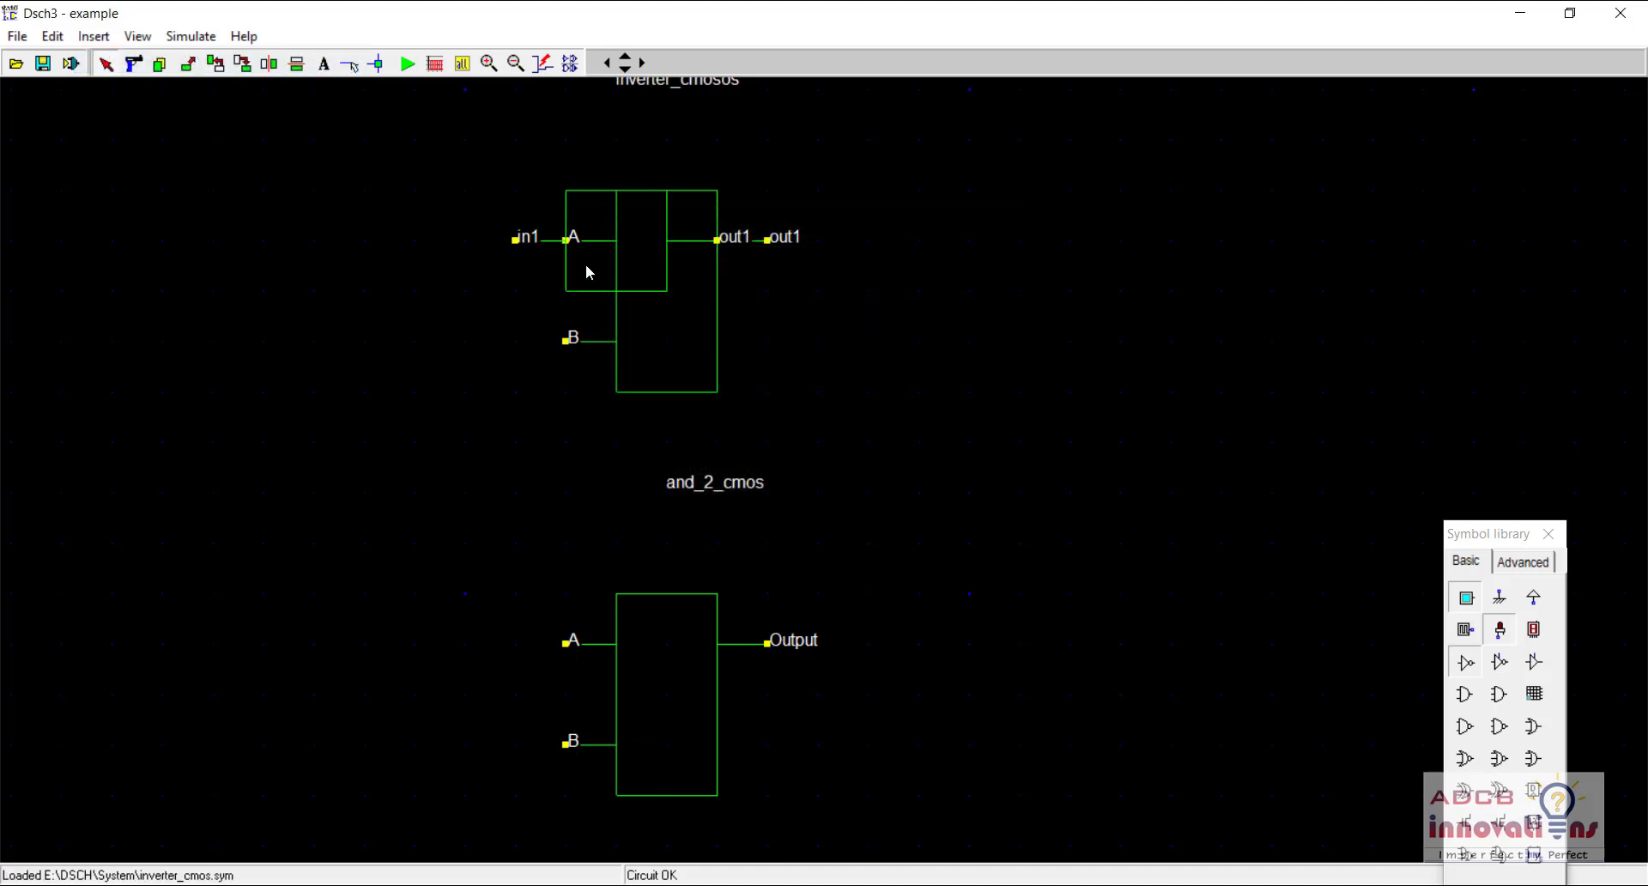
pyautogui.moveTo(589, 272); pyautogui.dragTo(318, 631)
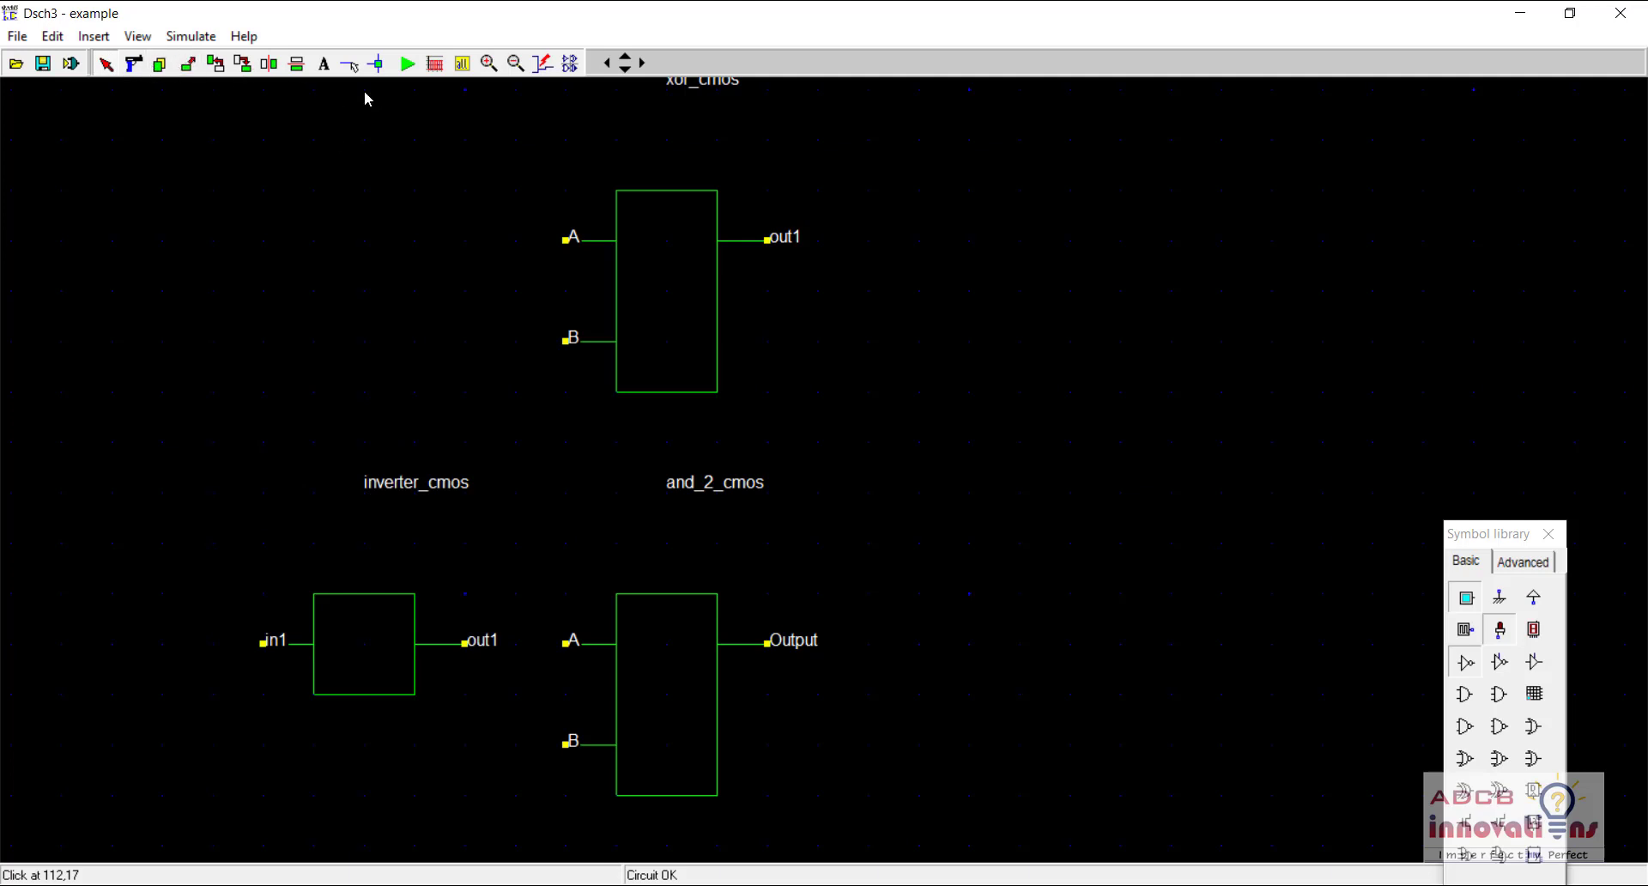
# Place two input buttons left of the XOR symbol, level with its A and B inputs
pyautogui.click(516, 63)
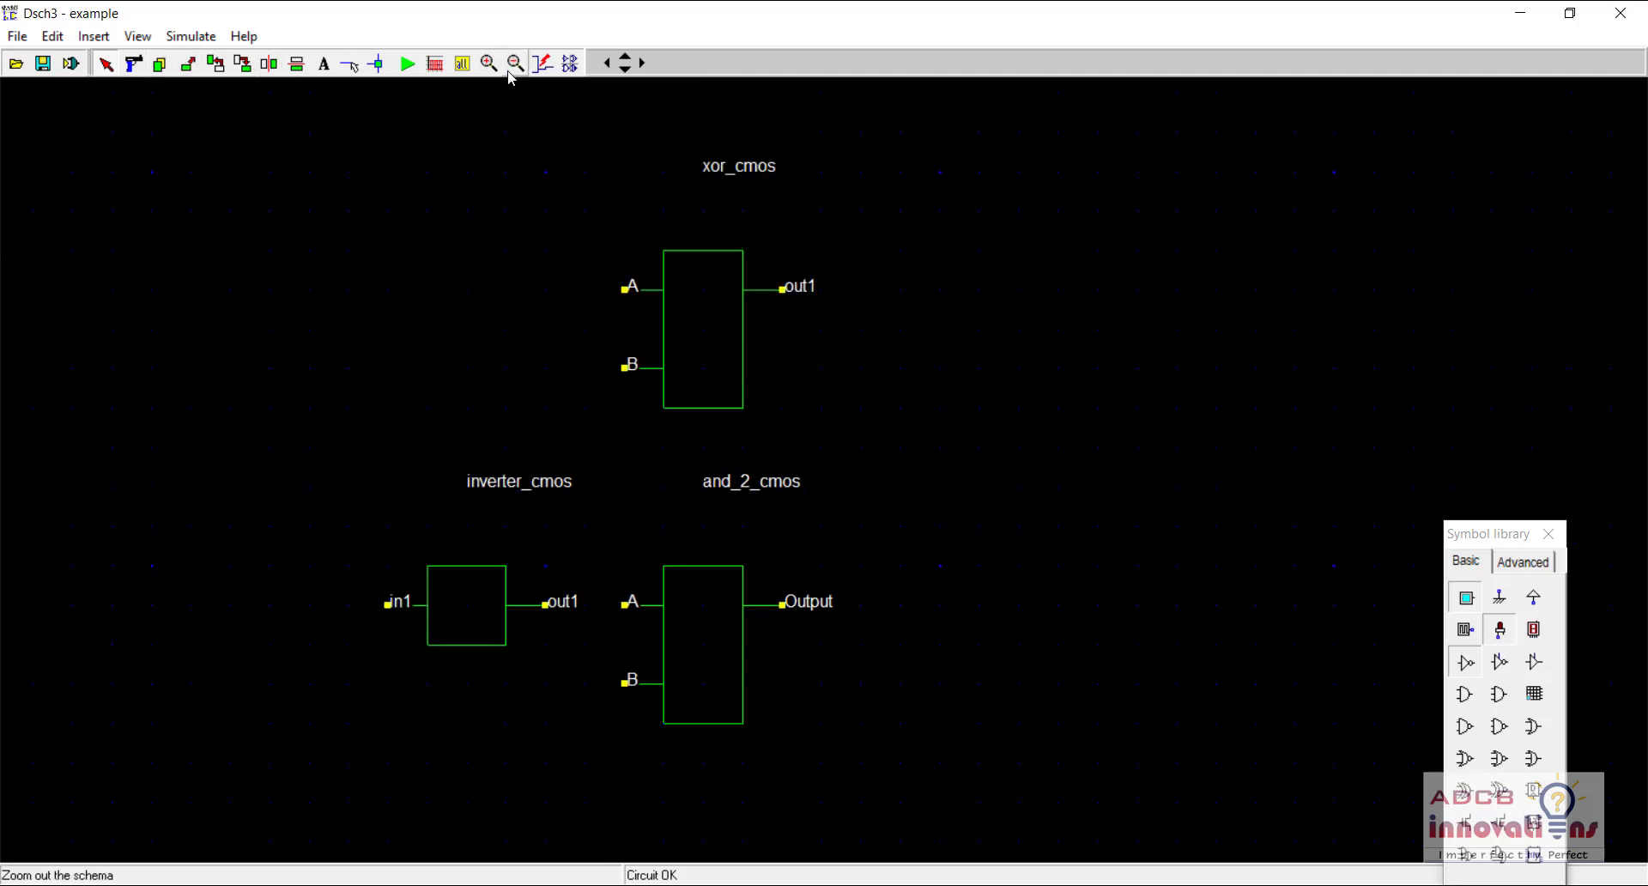
pyautogui.moveTo(1505, 531); pyautogui.dragTo(1418, 206)
pyautogui.click(1382, 274)
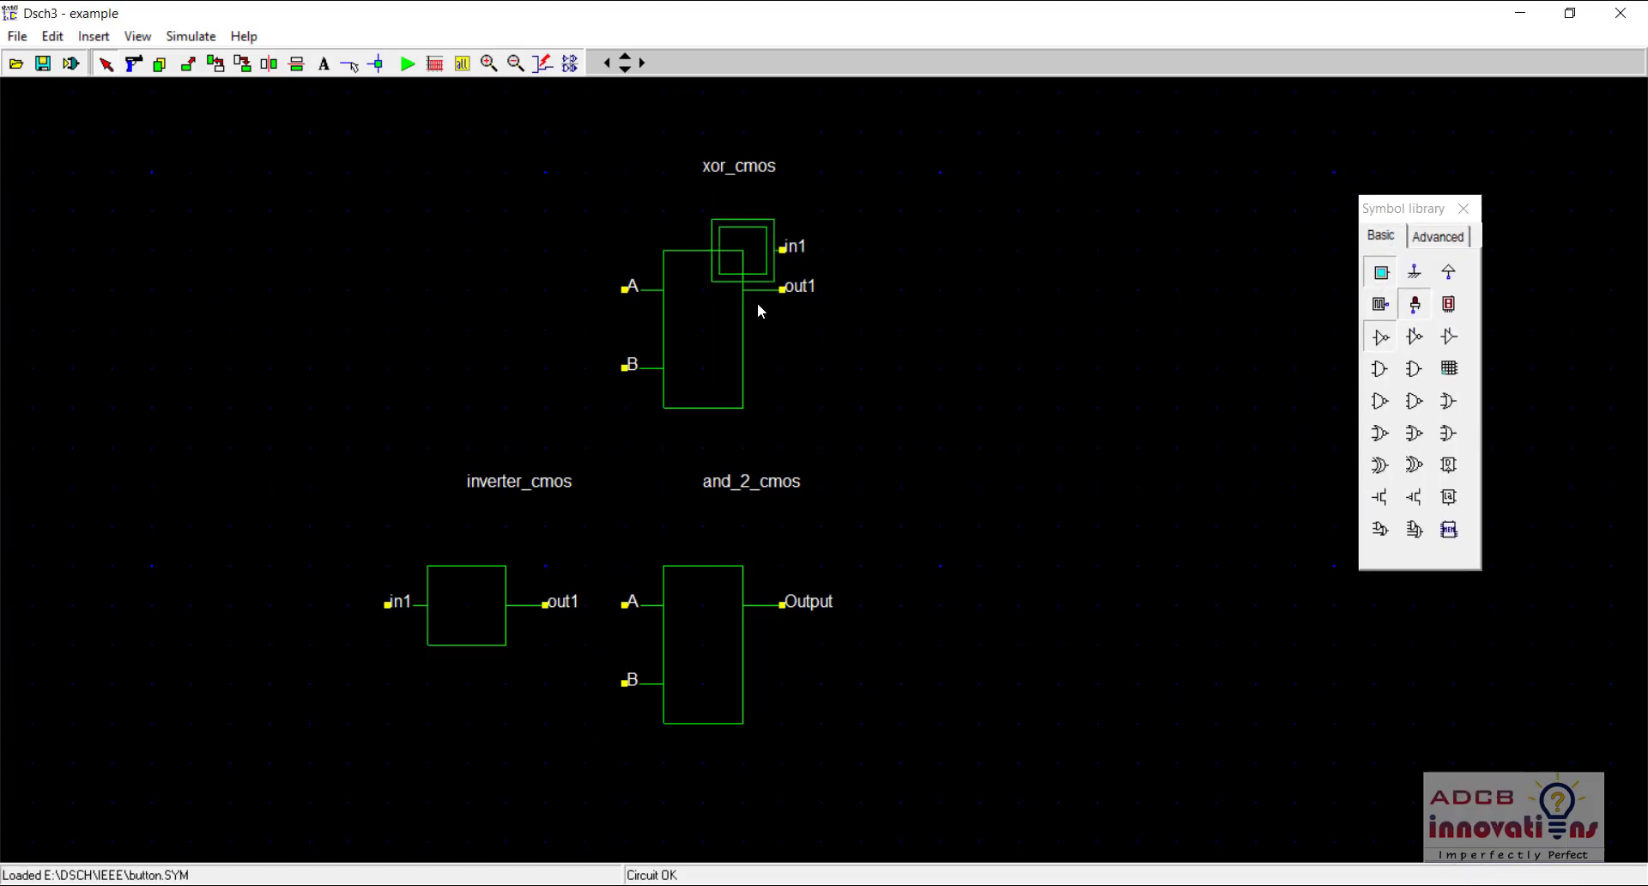
pyautogui.click(148, 261)
pyautogui.moveTo(148, 261); pyautogui.dragTo(218, 280)
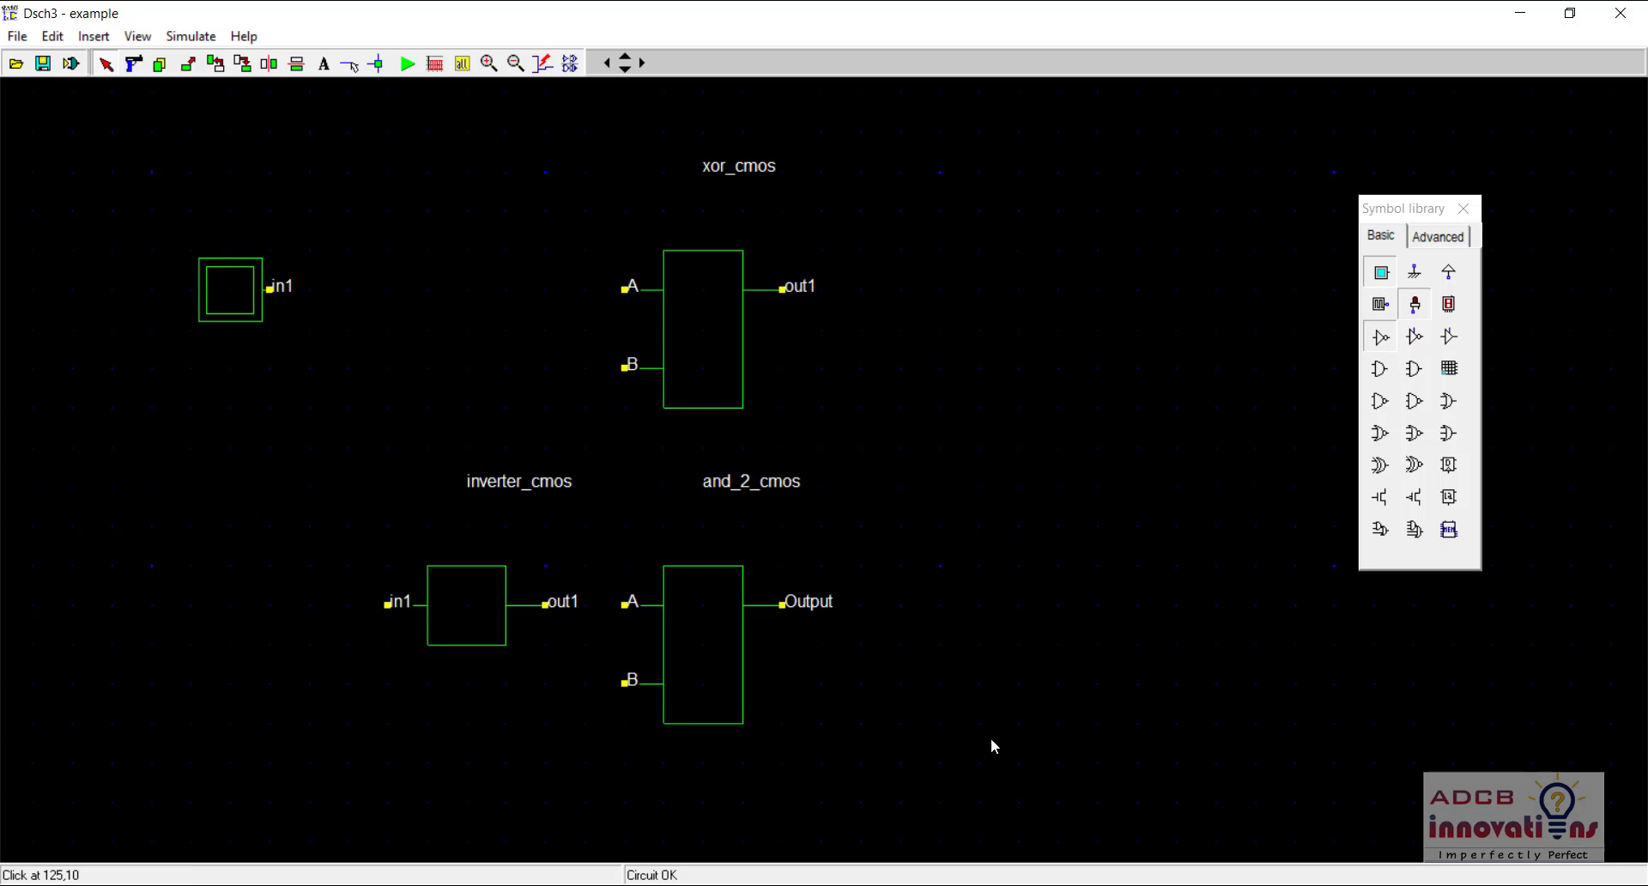
pyautogui.click(981, 785)
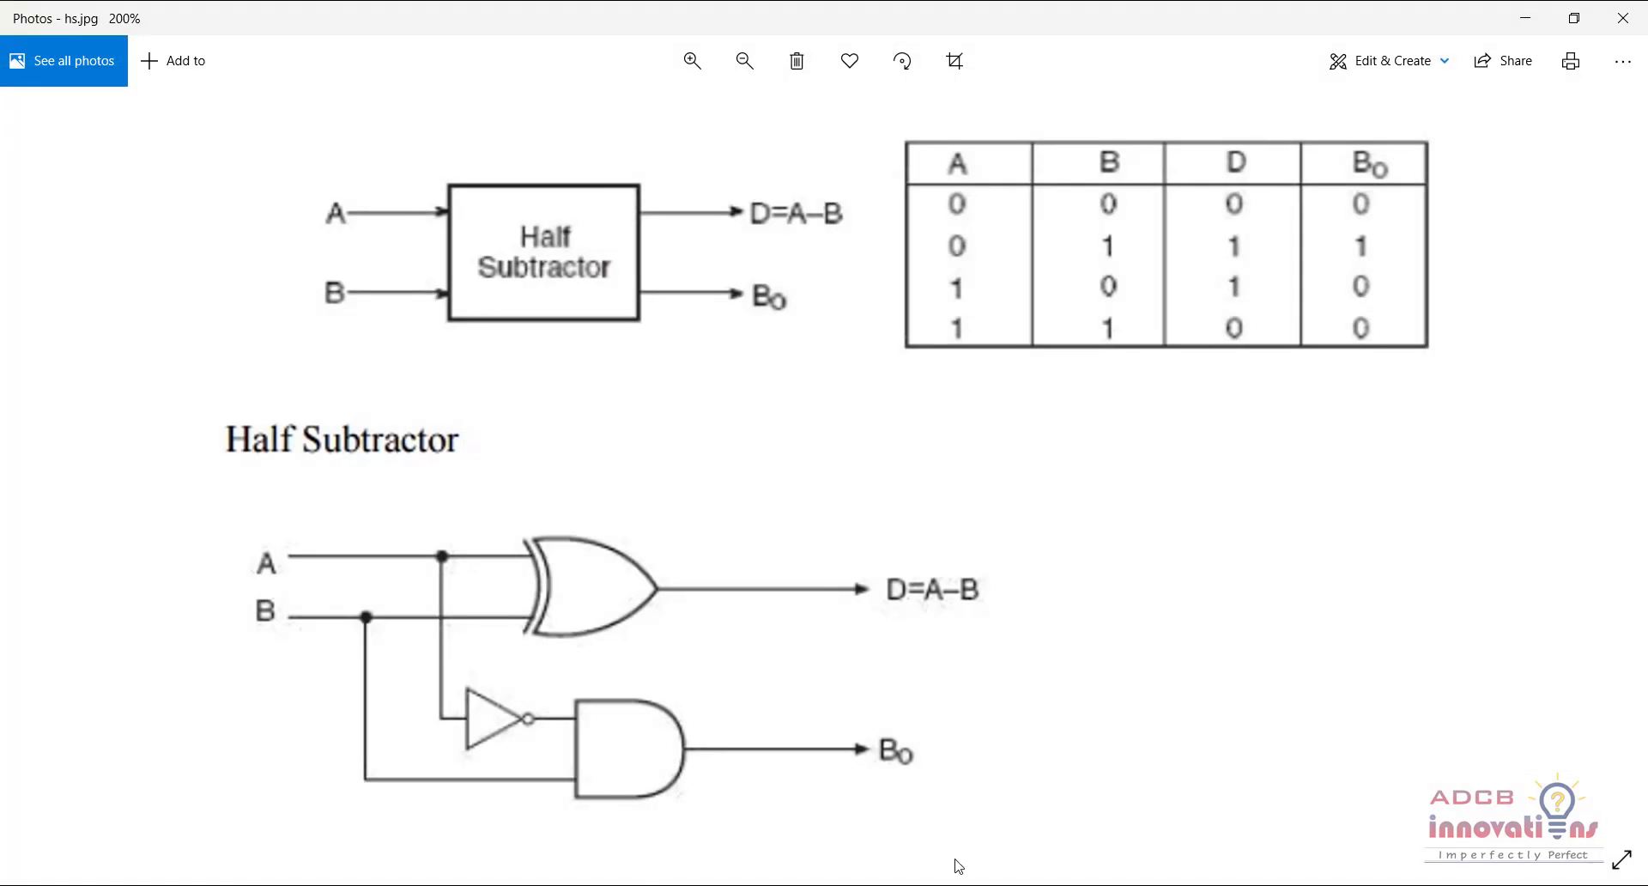
pyautogui.hotkey('alt', 'Tab')
pyautogui.moveTo(1381, 272); pyautogui.dragTo(219, 381)
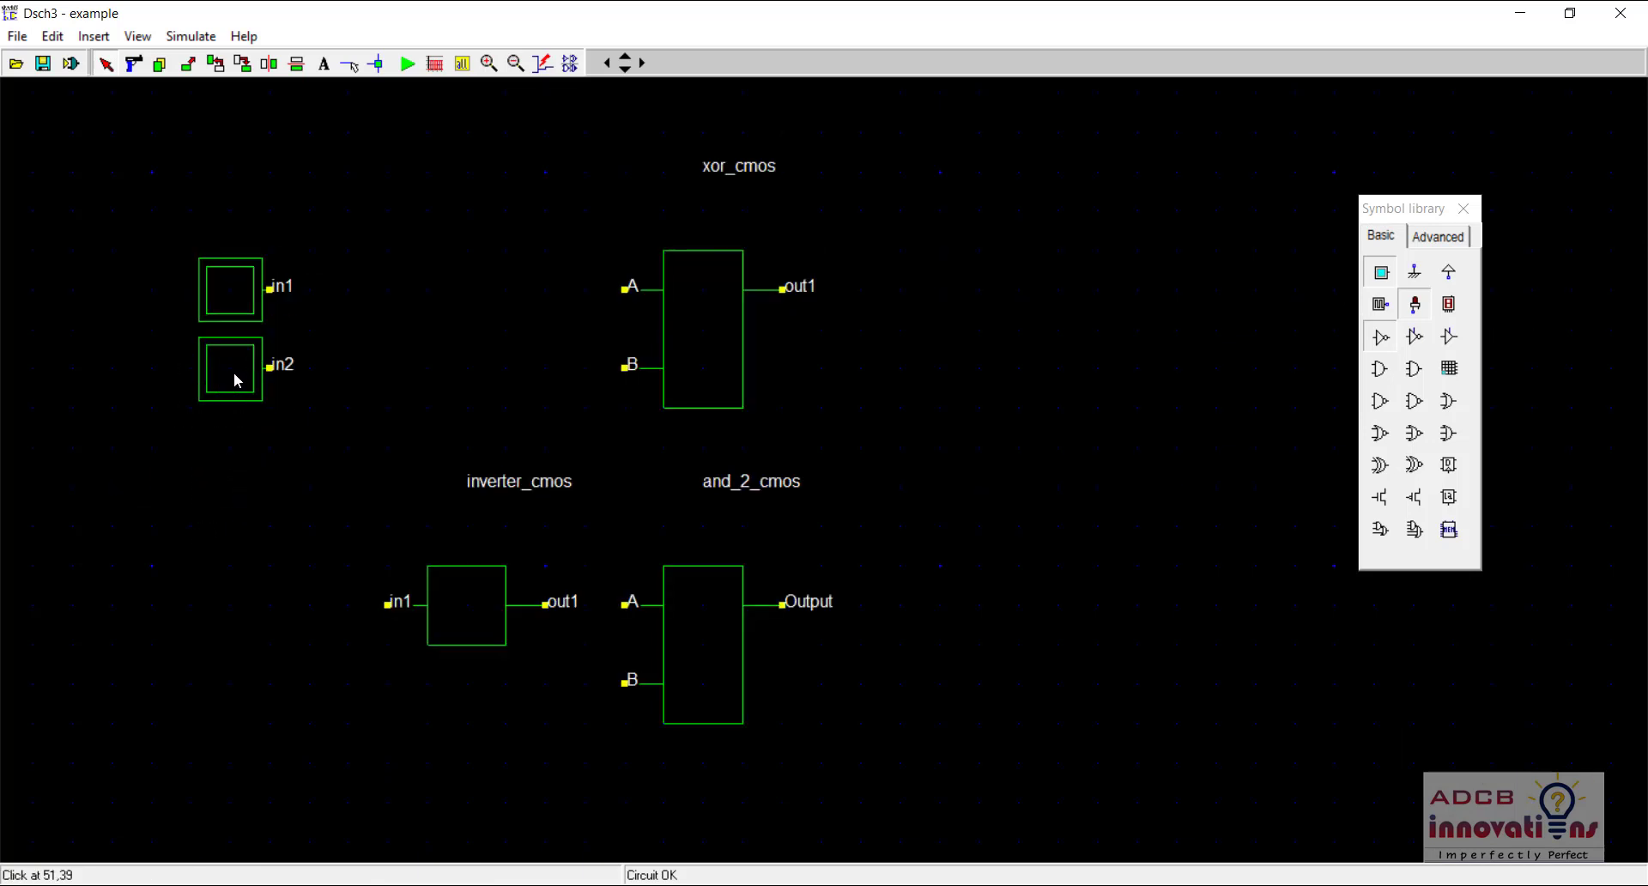
# Place two output lights, one level with the XOR output and one level with the AND output
pyautogui.click(1383, 306)
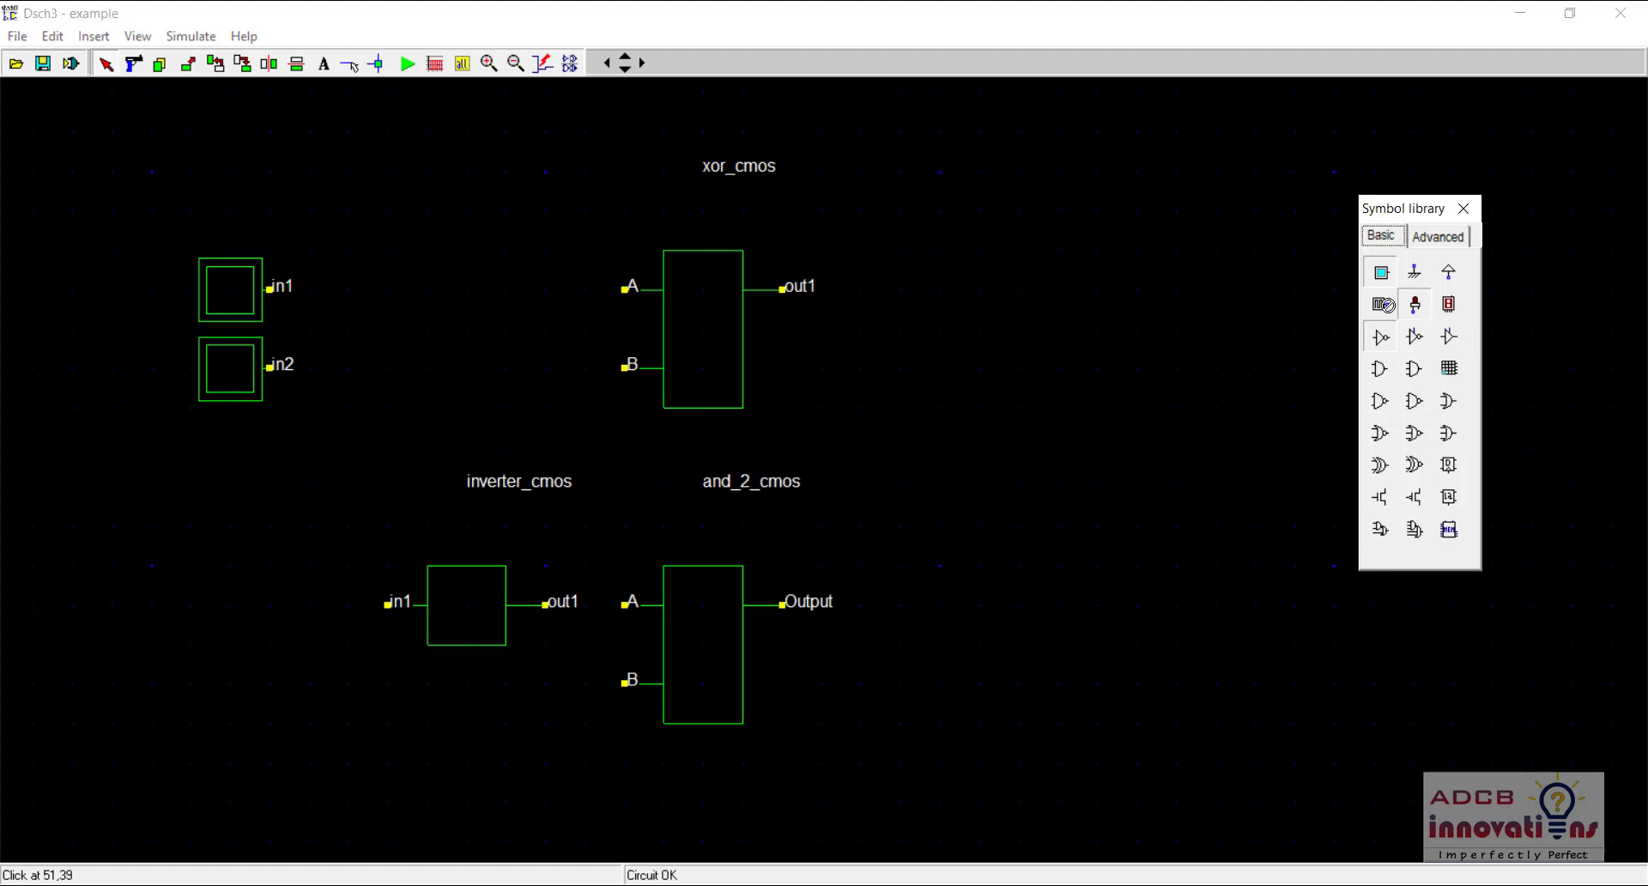
pyautogui.moveTo(1414, 304); pyautogui.dragTo(984, 302)
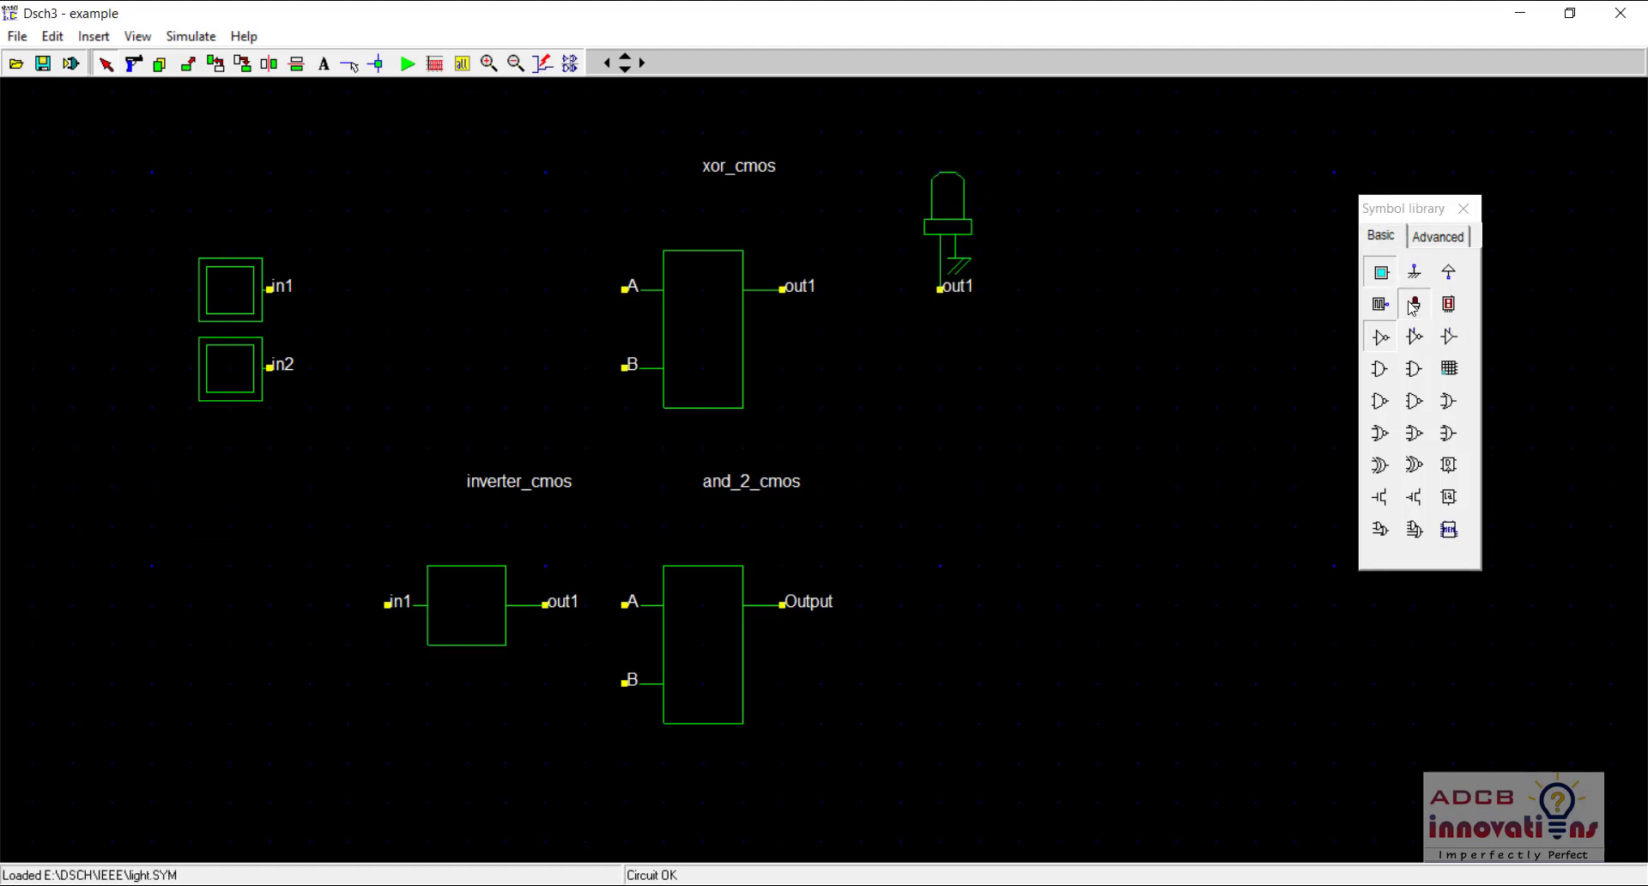
pyautogui.moveTo(1413, 308); pyautogui.dragTo(992, 617)
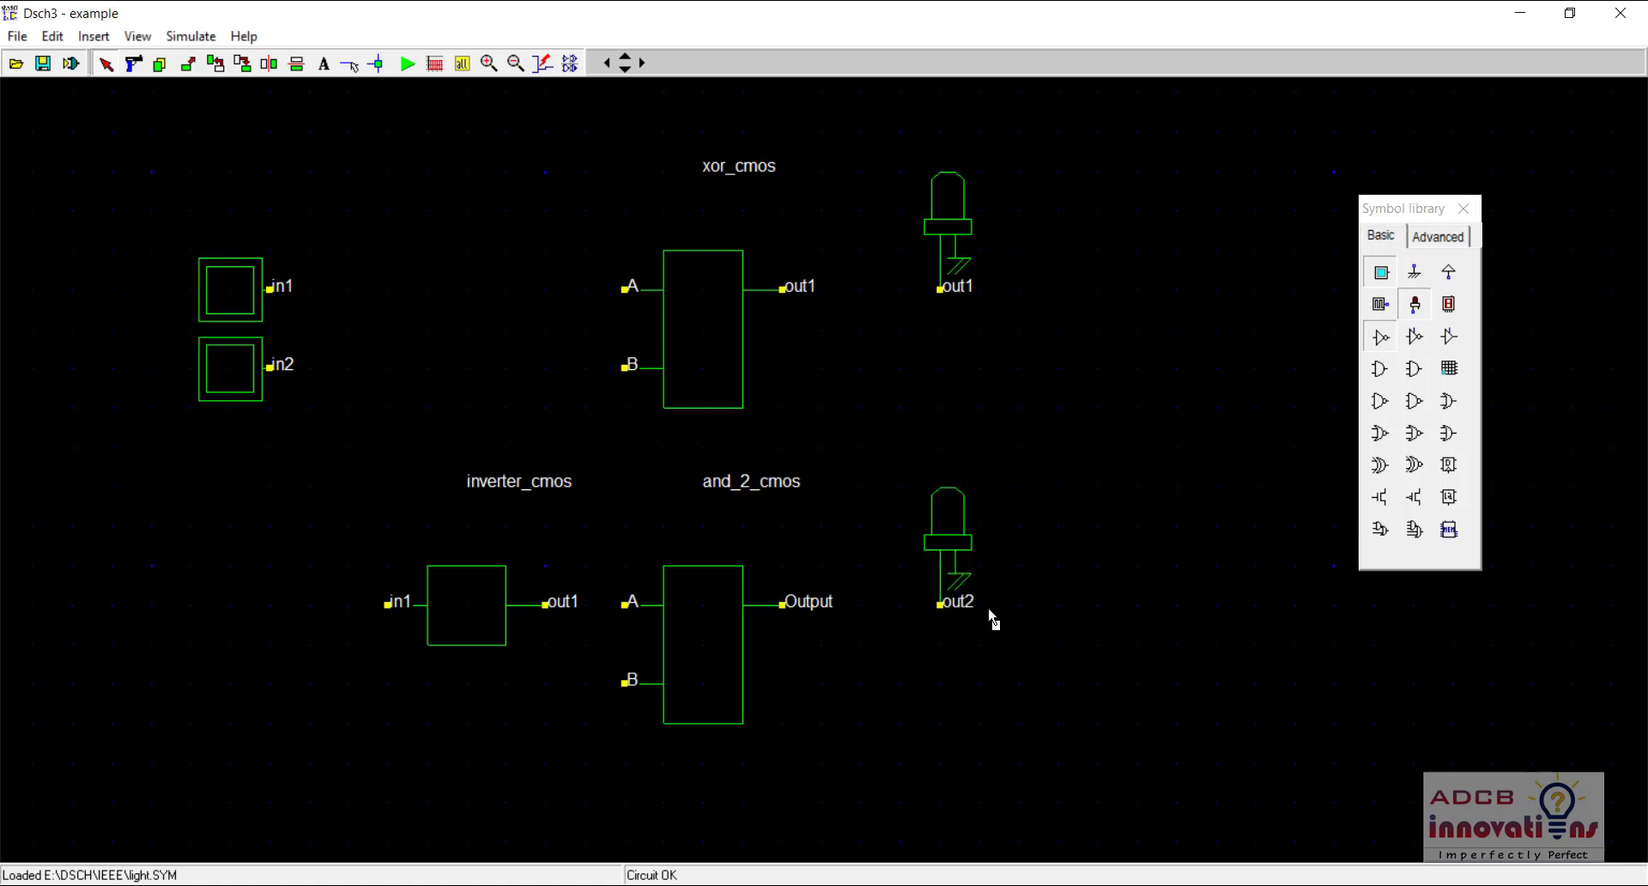
pyautogui.click(948, 536)
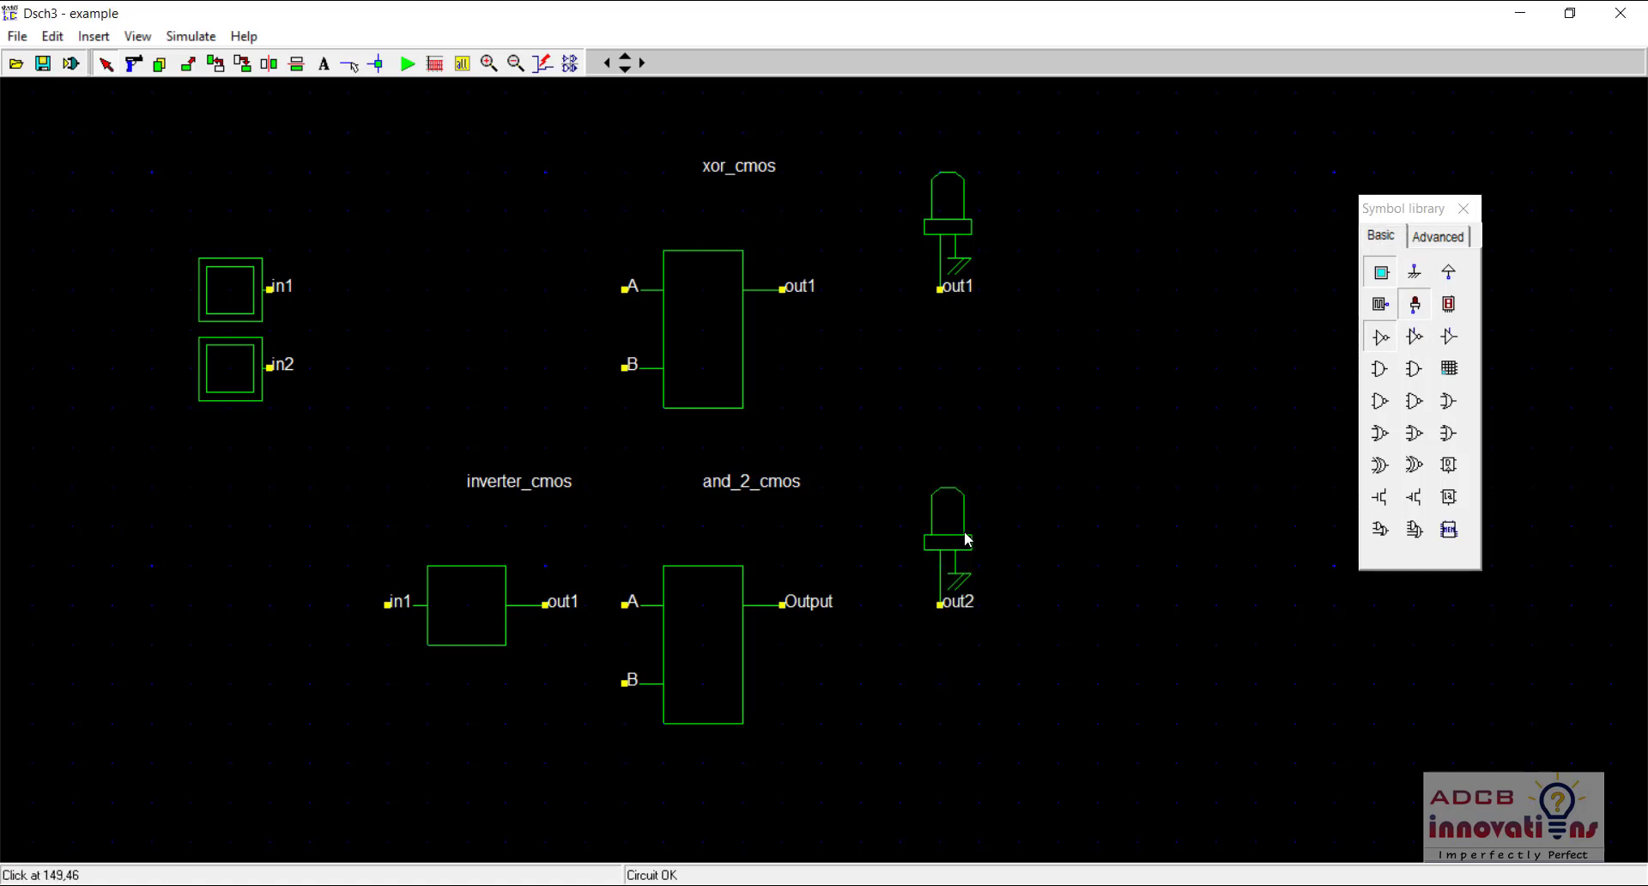
pyautogui.moveTo(947, 526)
pyautogui.mouseDown()
pyautogui.moveTo(976, 524)
pyautogui.moveTo(948, 531)
pyautogui.mouseUp()
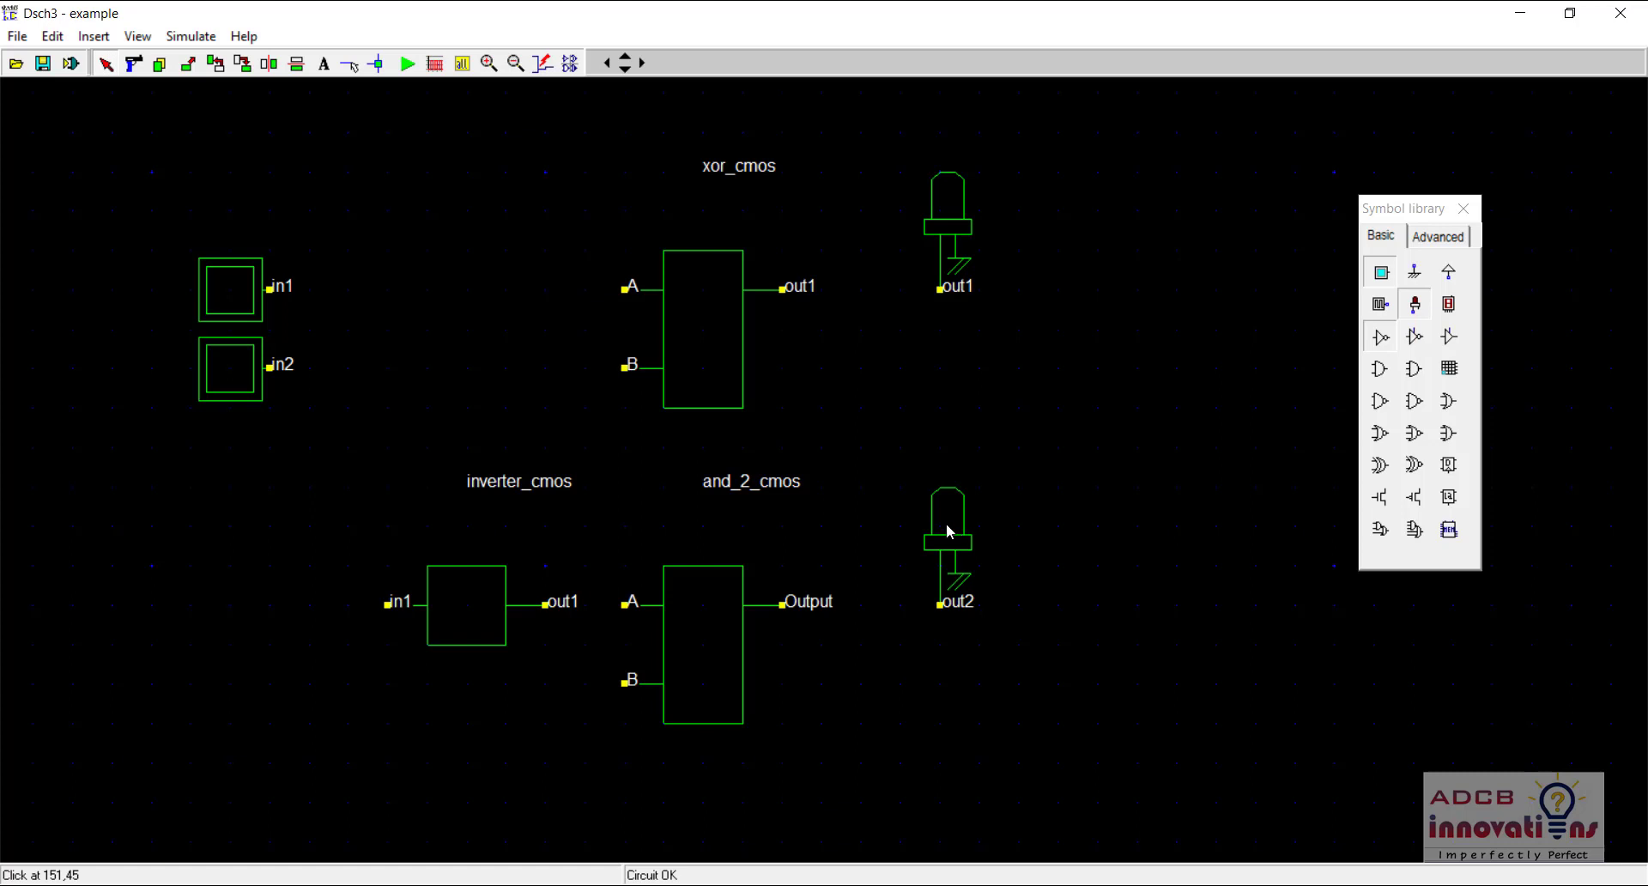
# Wire the XOR and AND outputs to their lights, and the two buttons to XOR inputs A and B
pyautogui.click(349, 65)
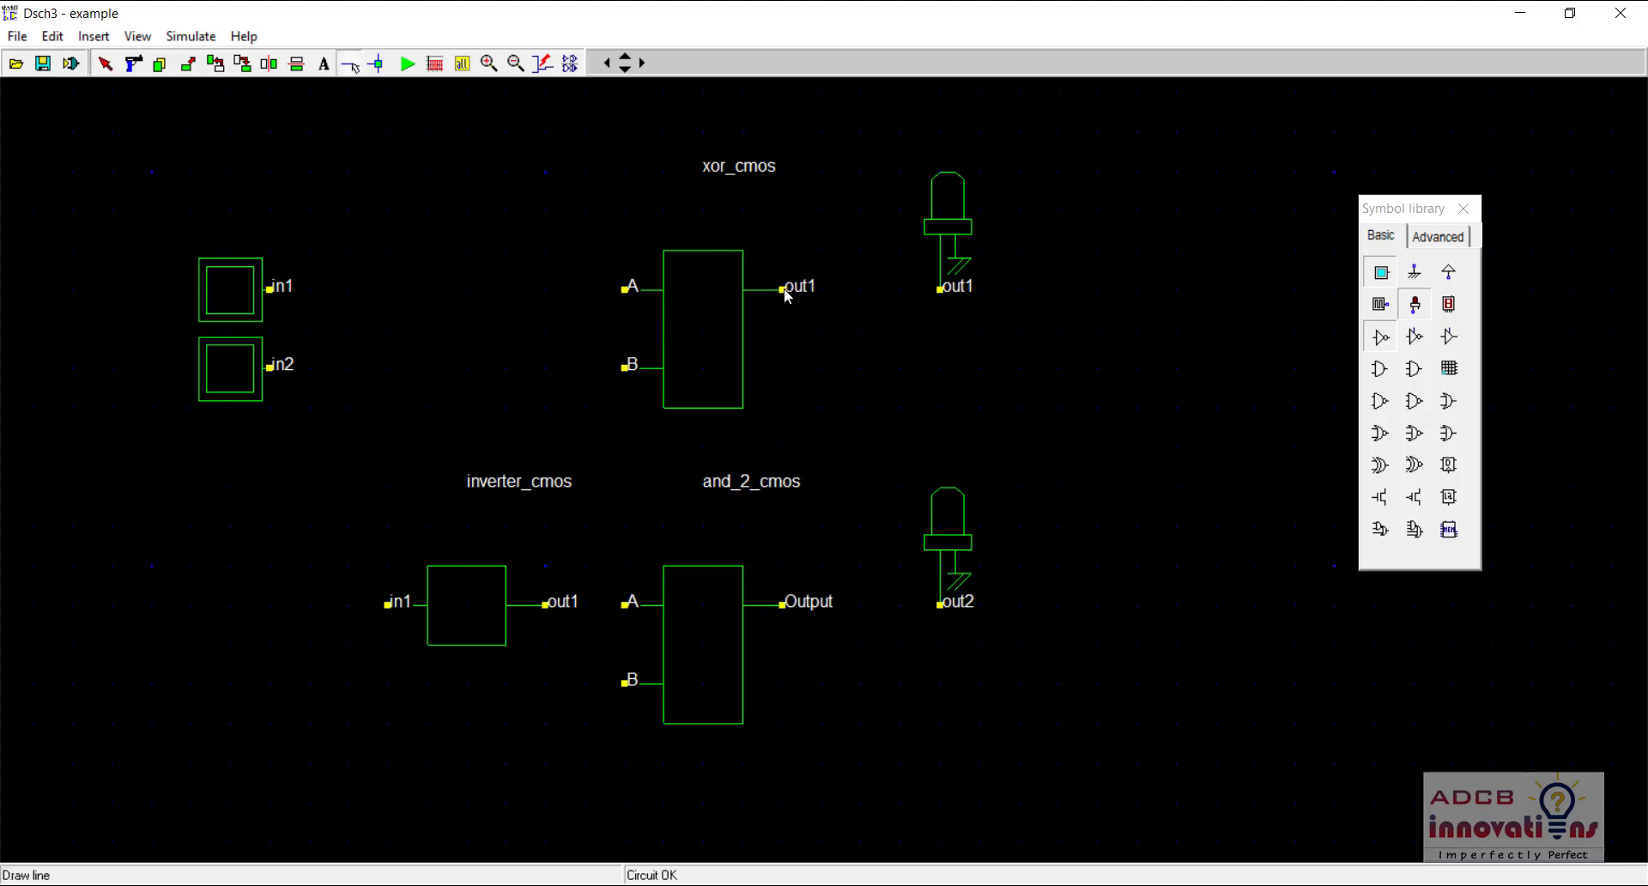
pyautogui.moveTo(783, 292)
pyautogui.mouseDown()
pyautogui.moveTo(908, 309)
pyautogui.moveTo(941, 291)
pyautogui.mouseUp()
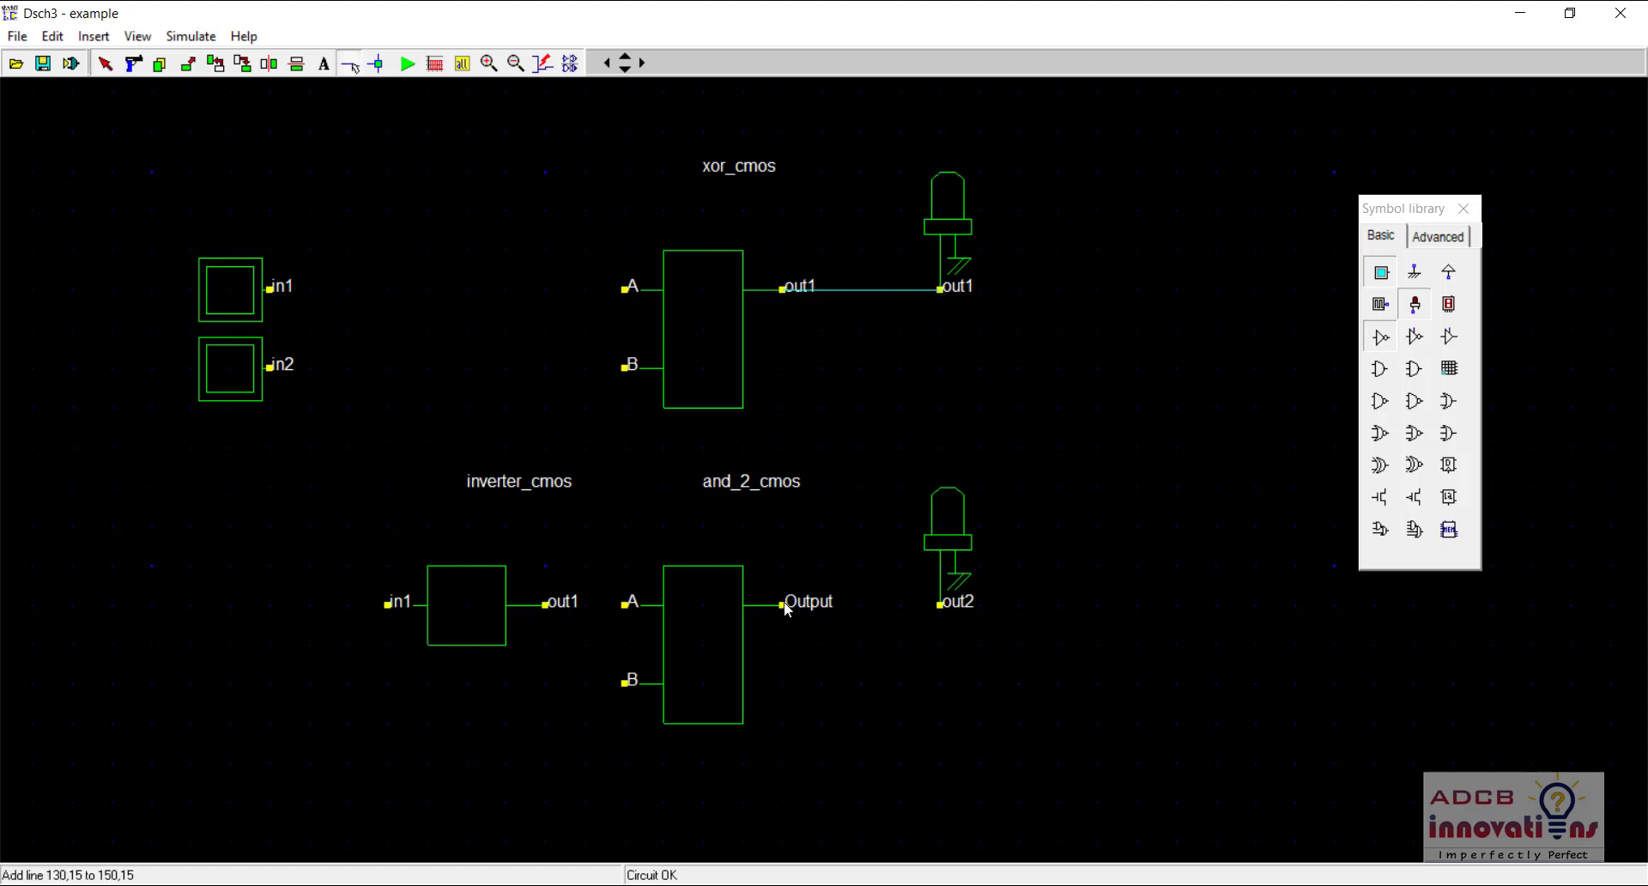
pyautogui.moveTo(784, 609)
pyautogui.mouseDown()
pyautogui.moveTo(898, 625)
pyautogui.moveTo(941, 607)
pyautogui.mouseUp()
pyautogui.moveTo(270, 295); pyautogui.dragTo(626, 290)
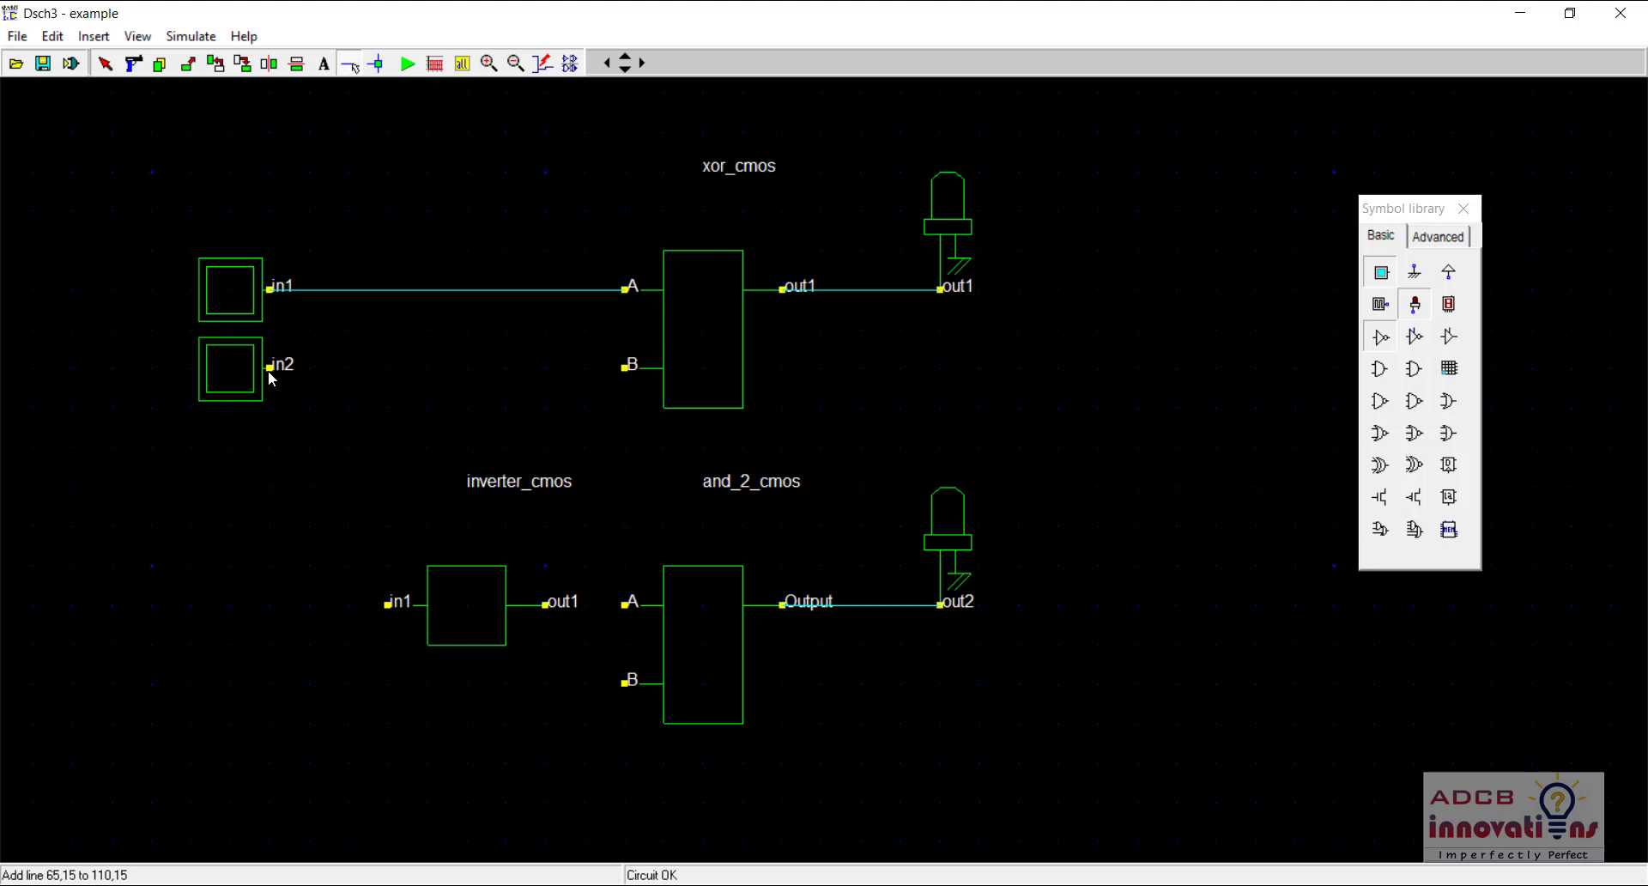
pyautogui.moveTo(270, 369); pyautogui.dragTo(626, 368)
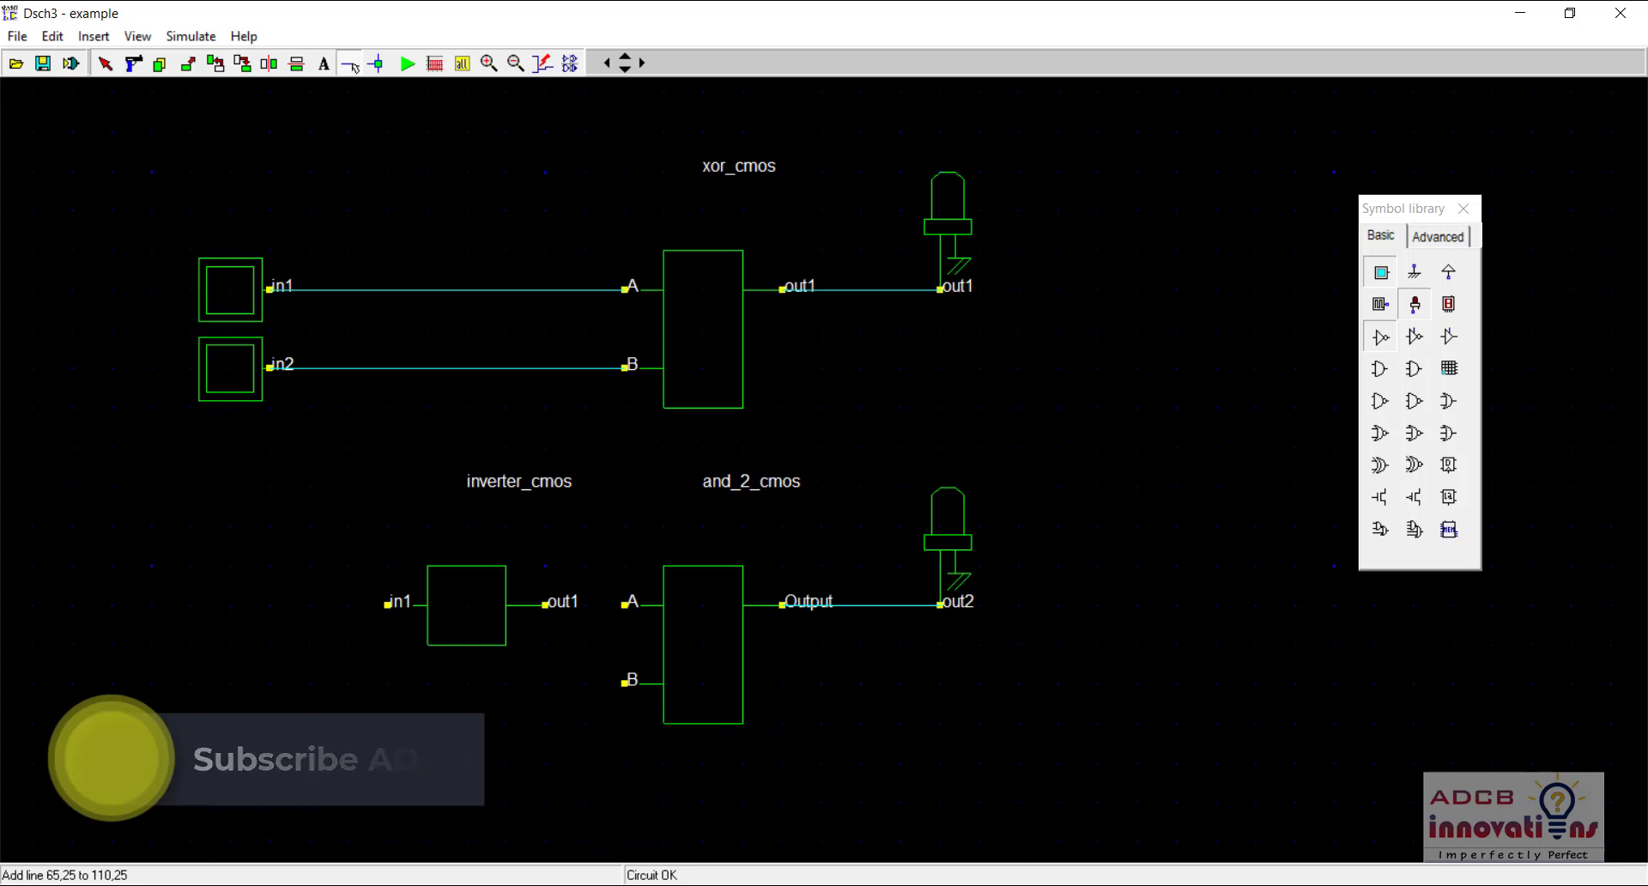
# Following the reference diagram, wire the inverter output to AND input A and the inverter input to the upper button's line
pyautogui.hotkey('alt', 'Tab')
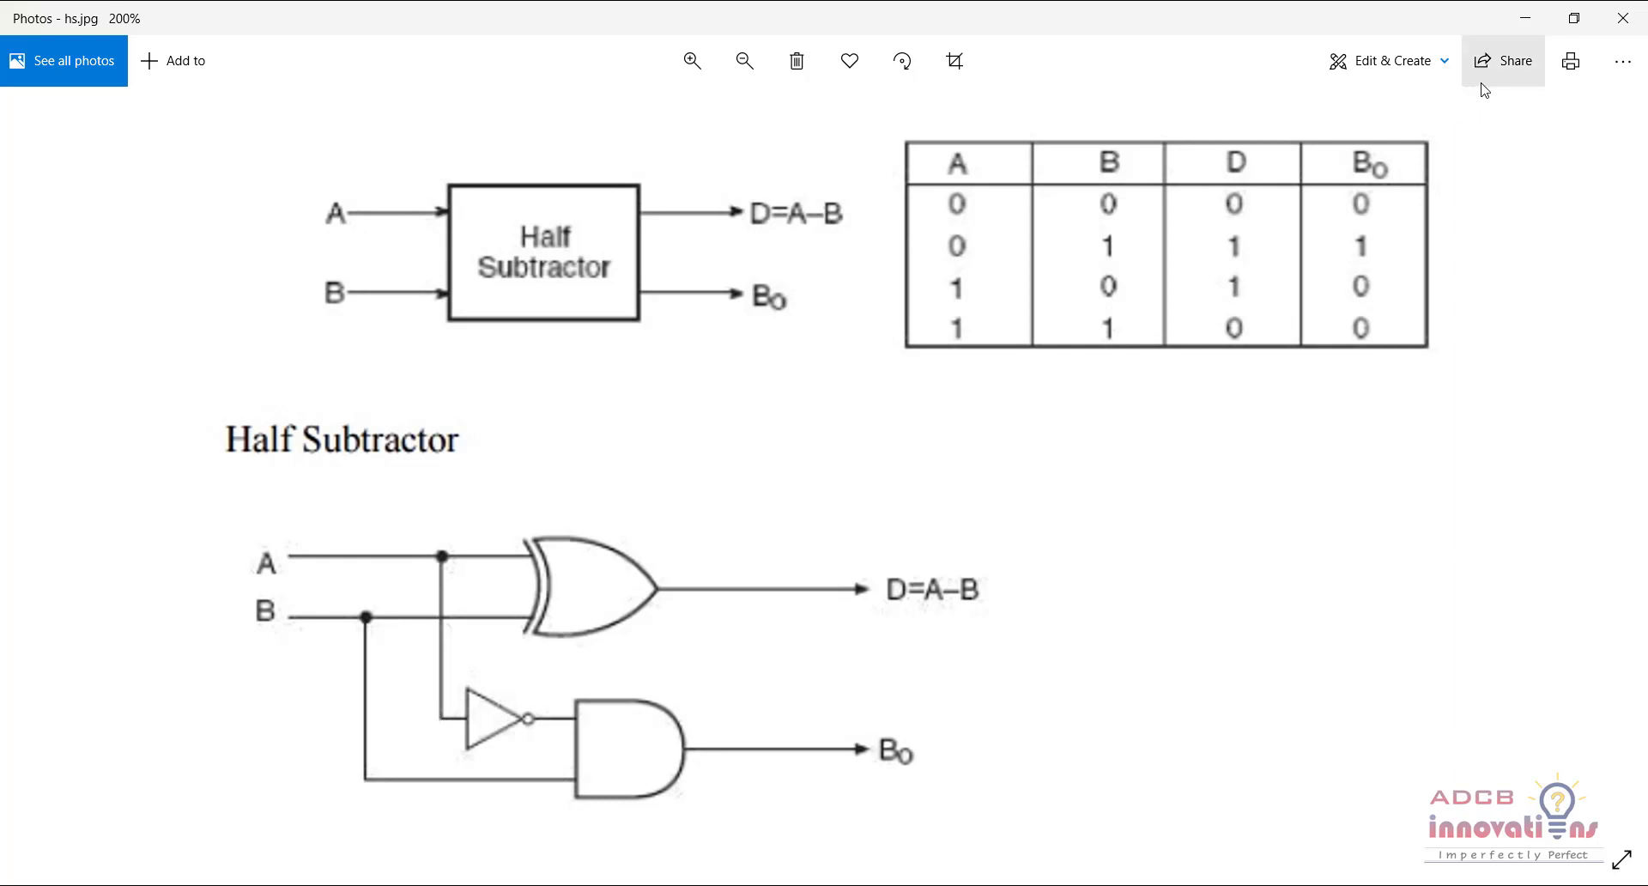
pyautogui.click(1533, 24)
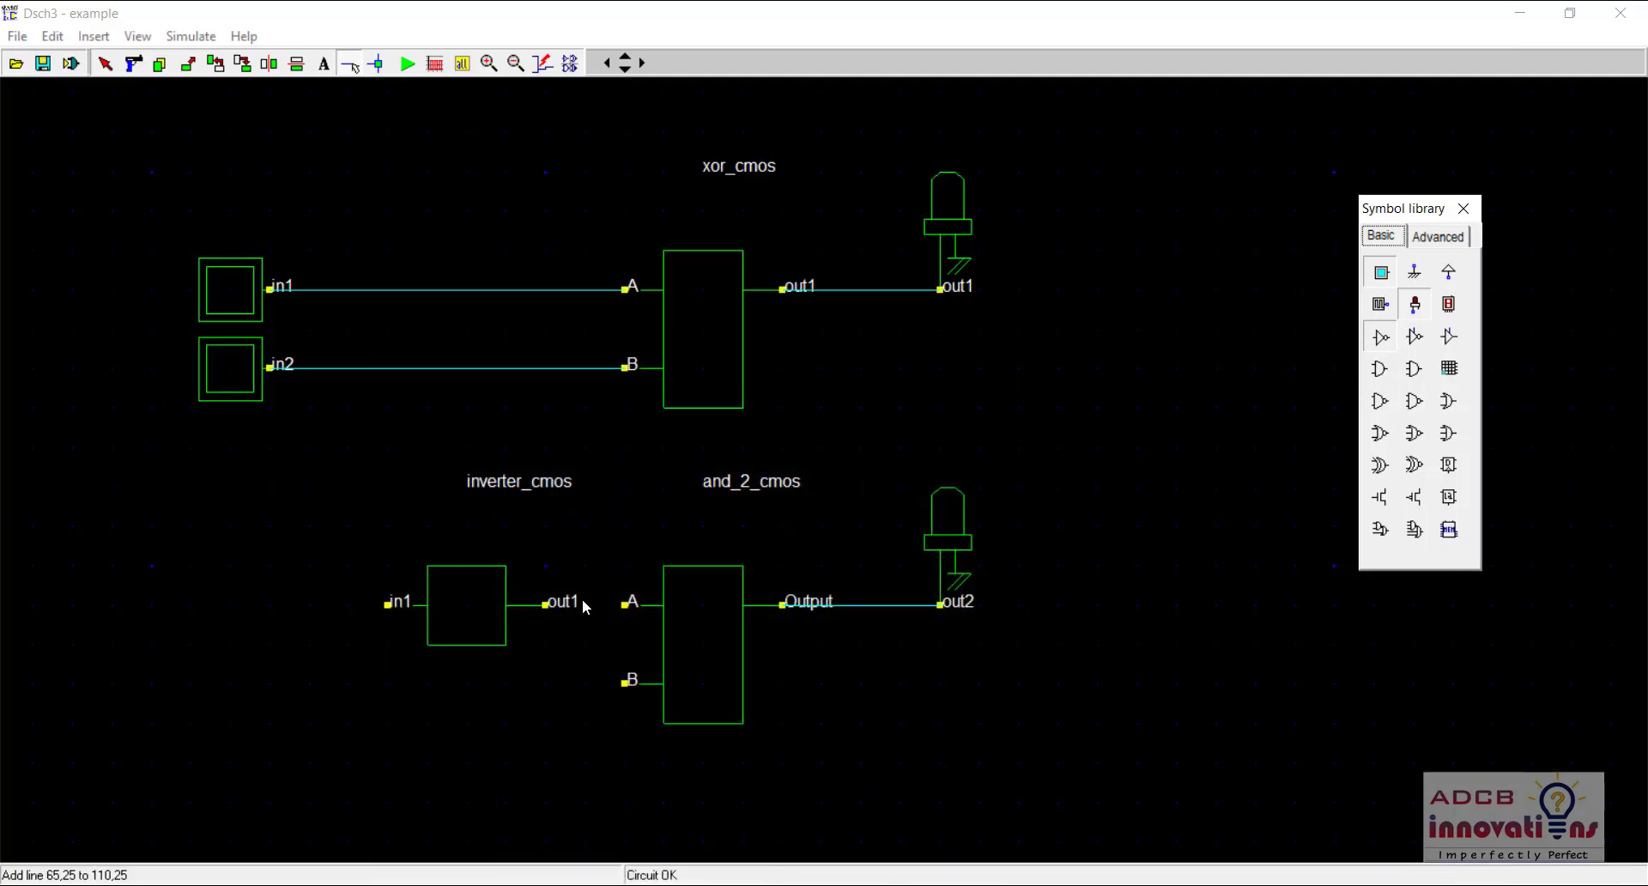
pyautogui.moveTo(546, 607); pyautogui.dragTo(625, 605)
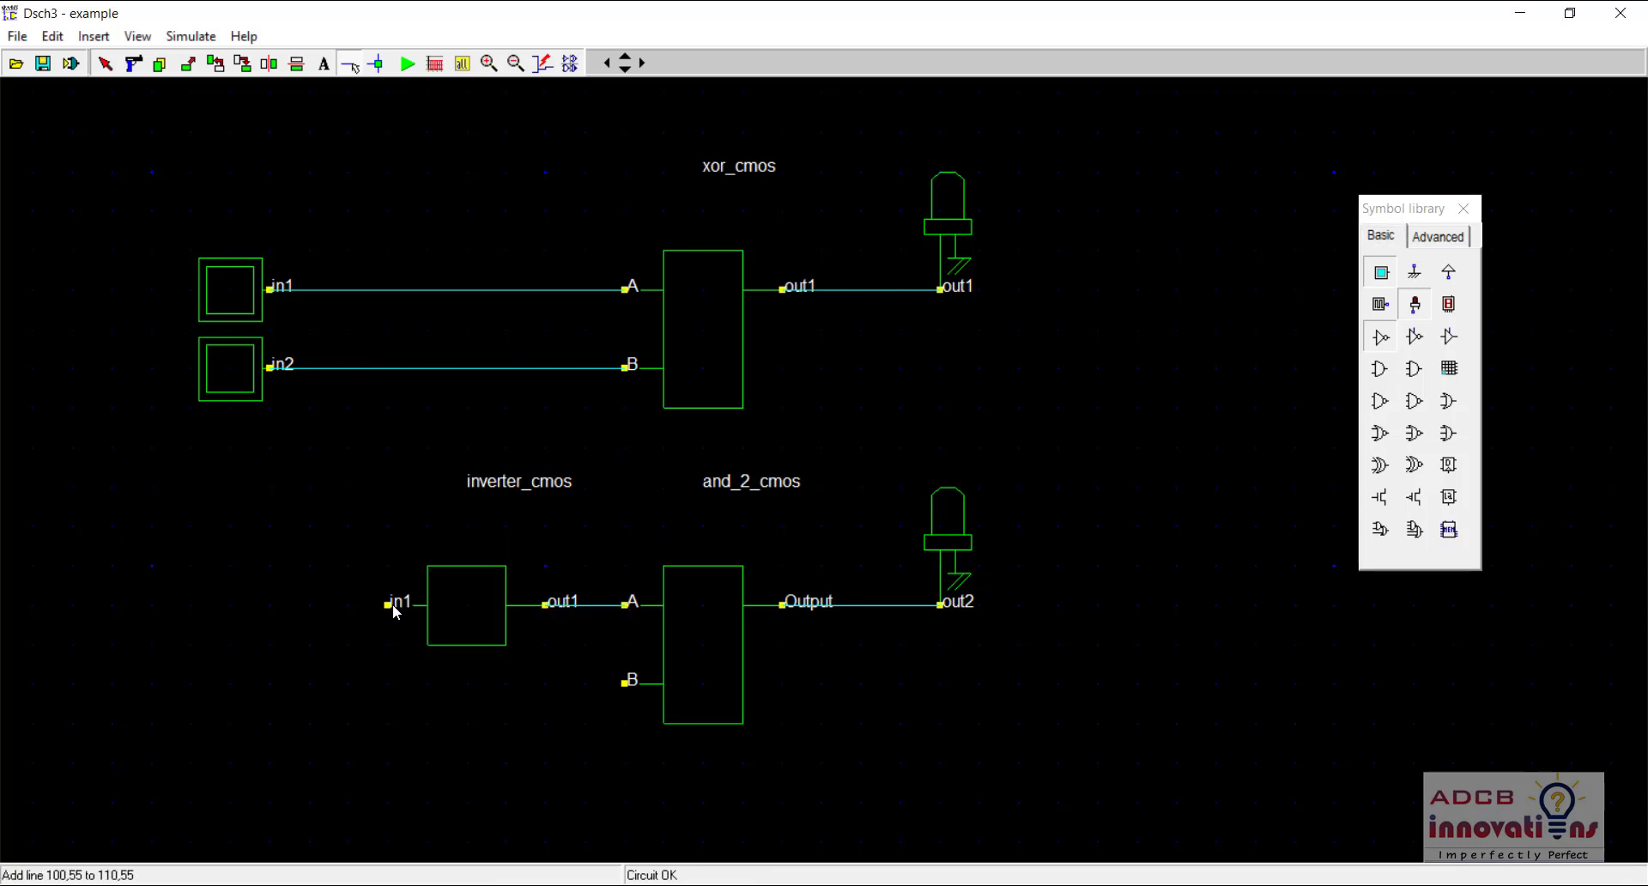
pyautogui.moveTo(388, 605); pyautogui.dragTo(387, 289)
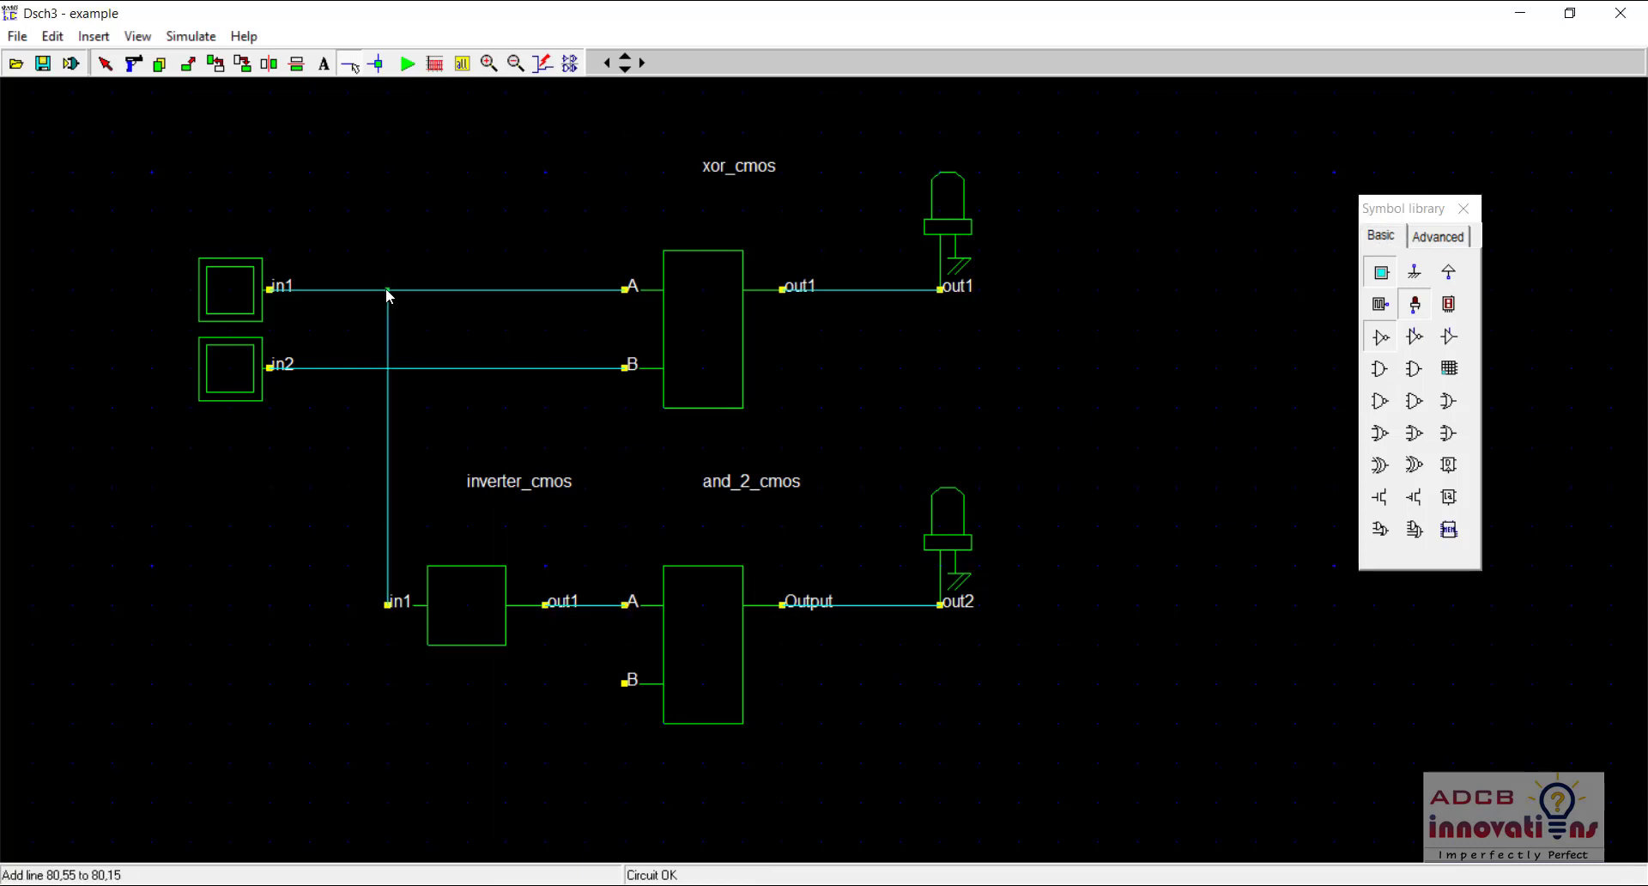
# Wire AND input B to the lower button's line, following the half subtractor reference diagram
pyautogui.moveTo(624, 685)
pyautogui.mouseDown()
pyautogui.moveTo(308, 686)
pyautogui.moveTo(317, 361)
pyautogui.moveTo(318, 375)
pyautogui.mouseUp()
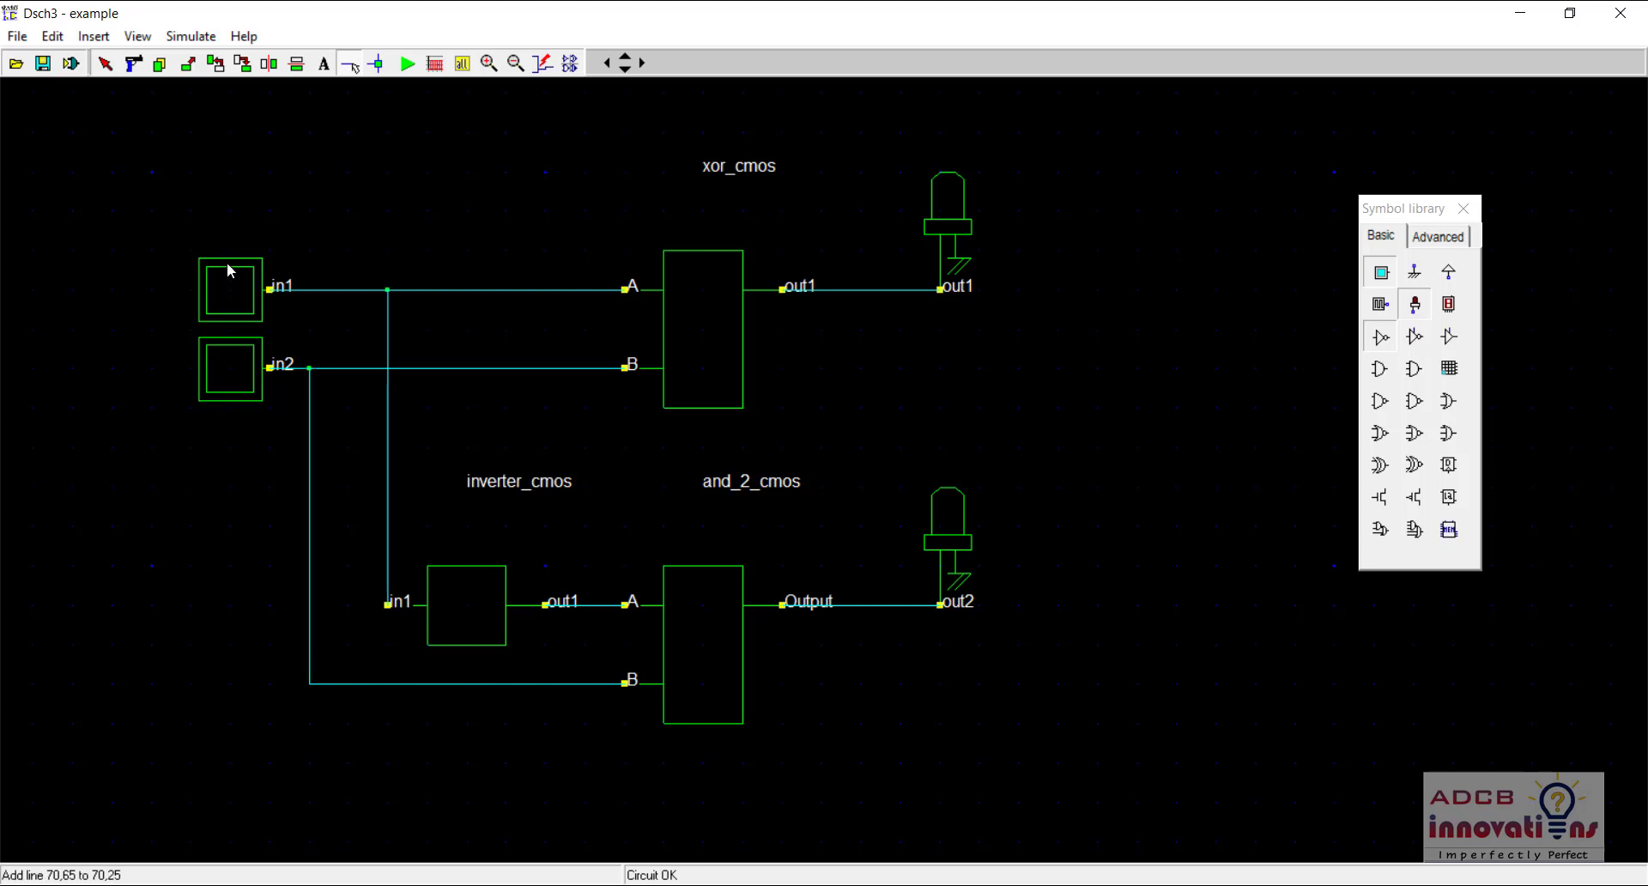
# Rename the upper input button A and the lower input button B
pyautogui.doubleClick(249, 286)
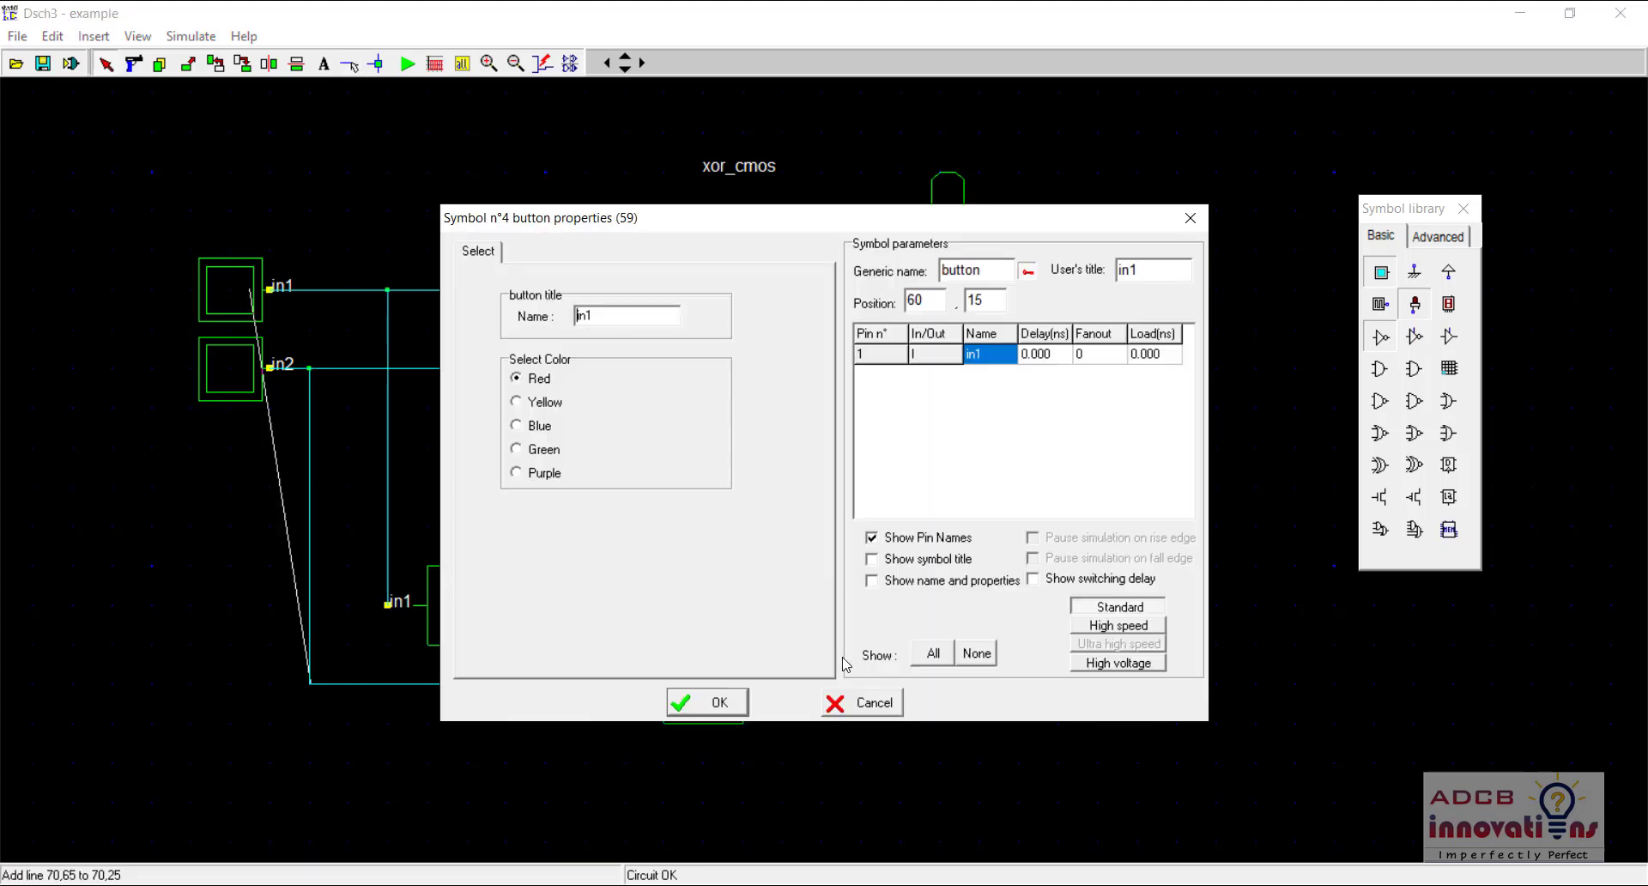
pyautogui.click(862, 703)
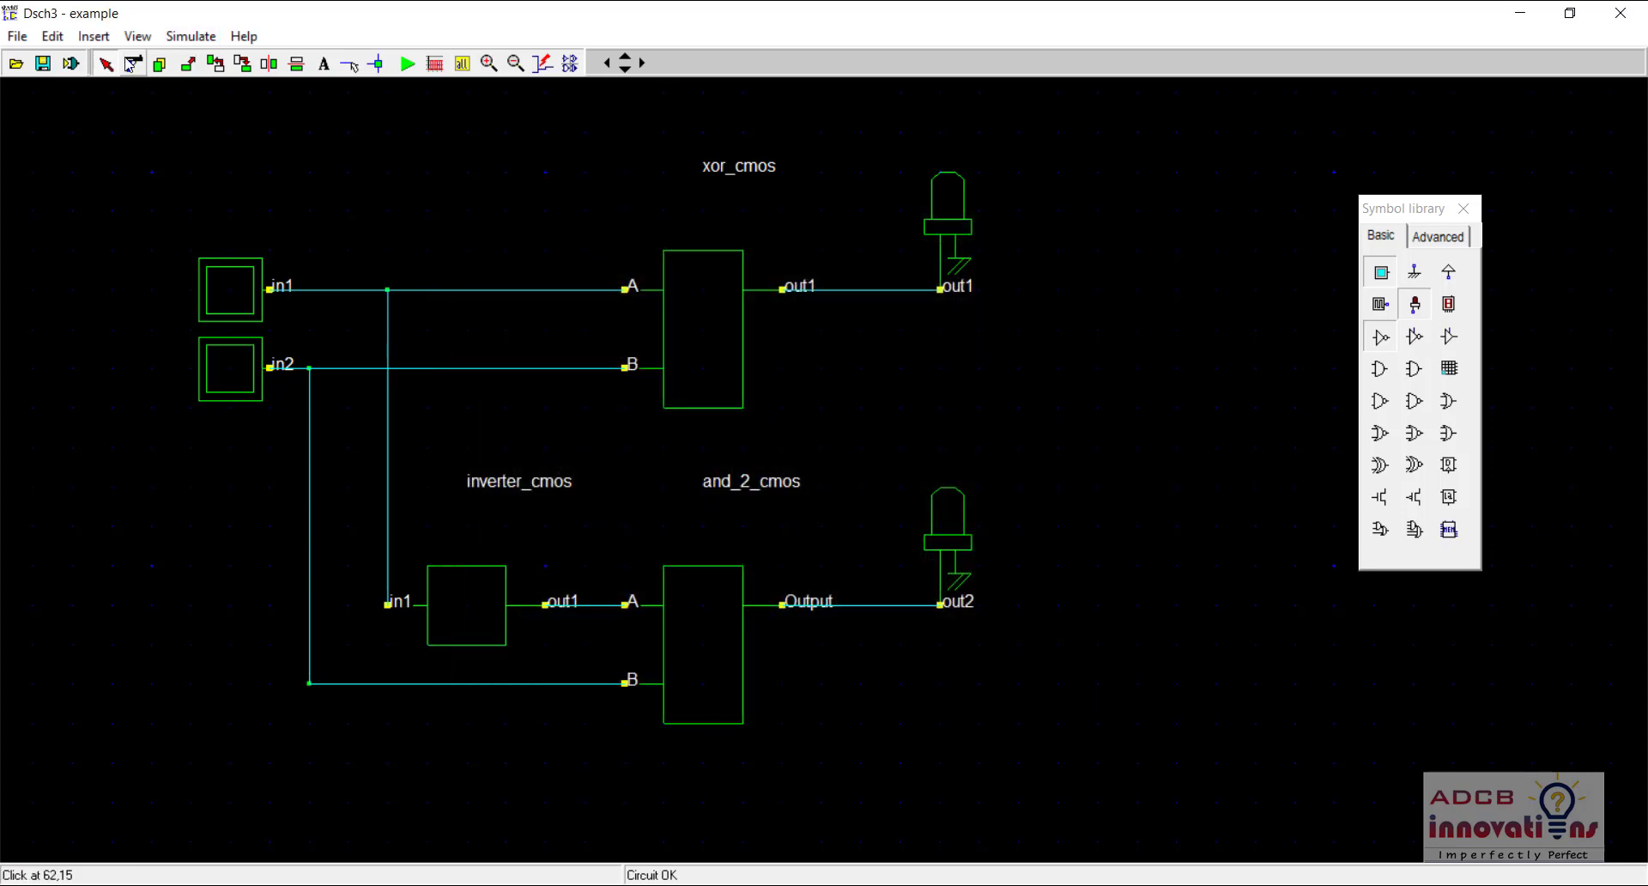
pyautogui.doubleClick(229, 296)
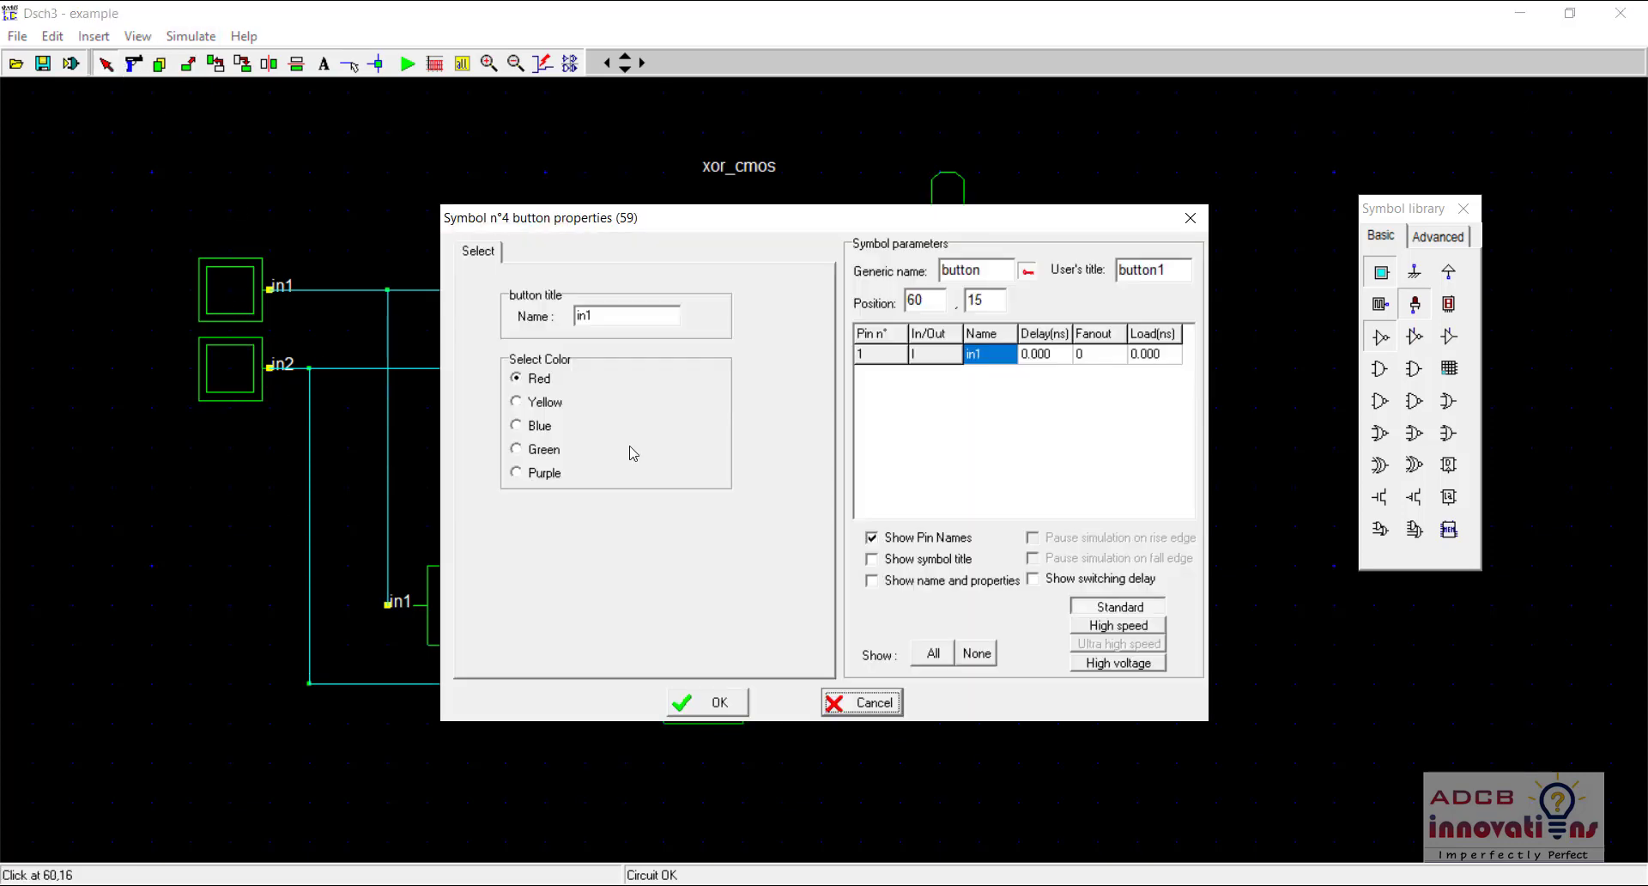
pyautogui.click(613, 320)
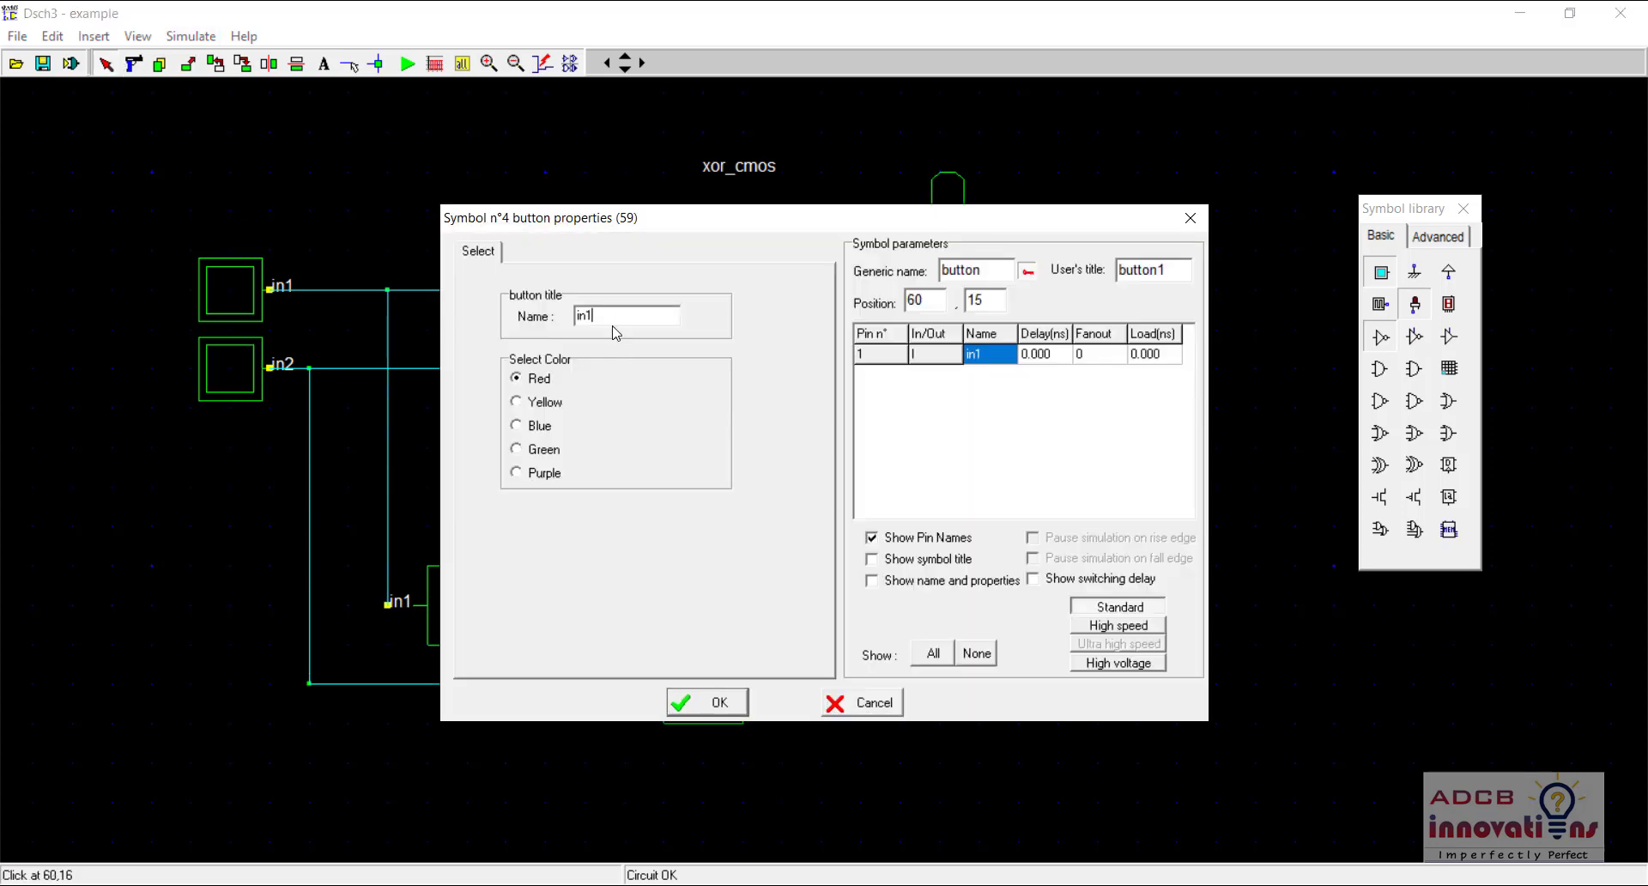
pyautogui.press('BackSpace')
pyautogui.write('A')
pyautogui.press('Return')
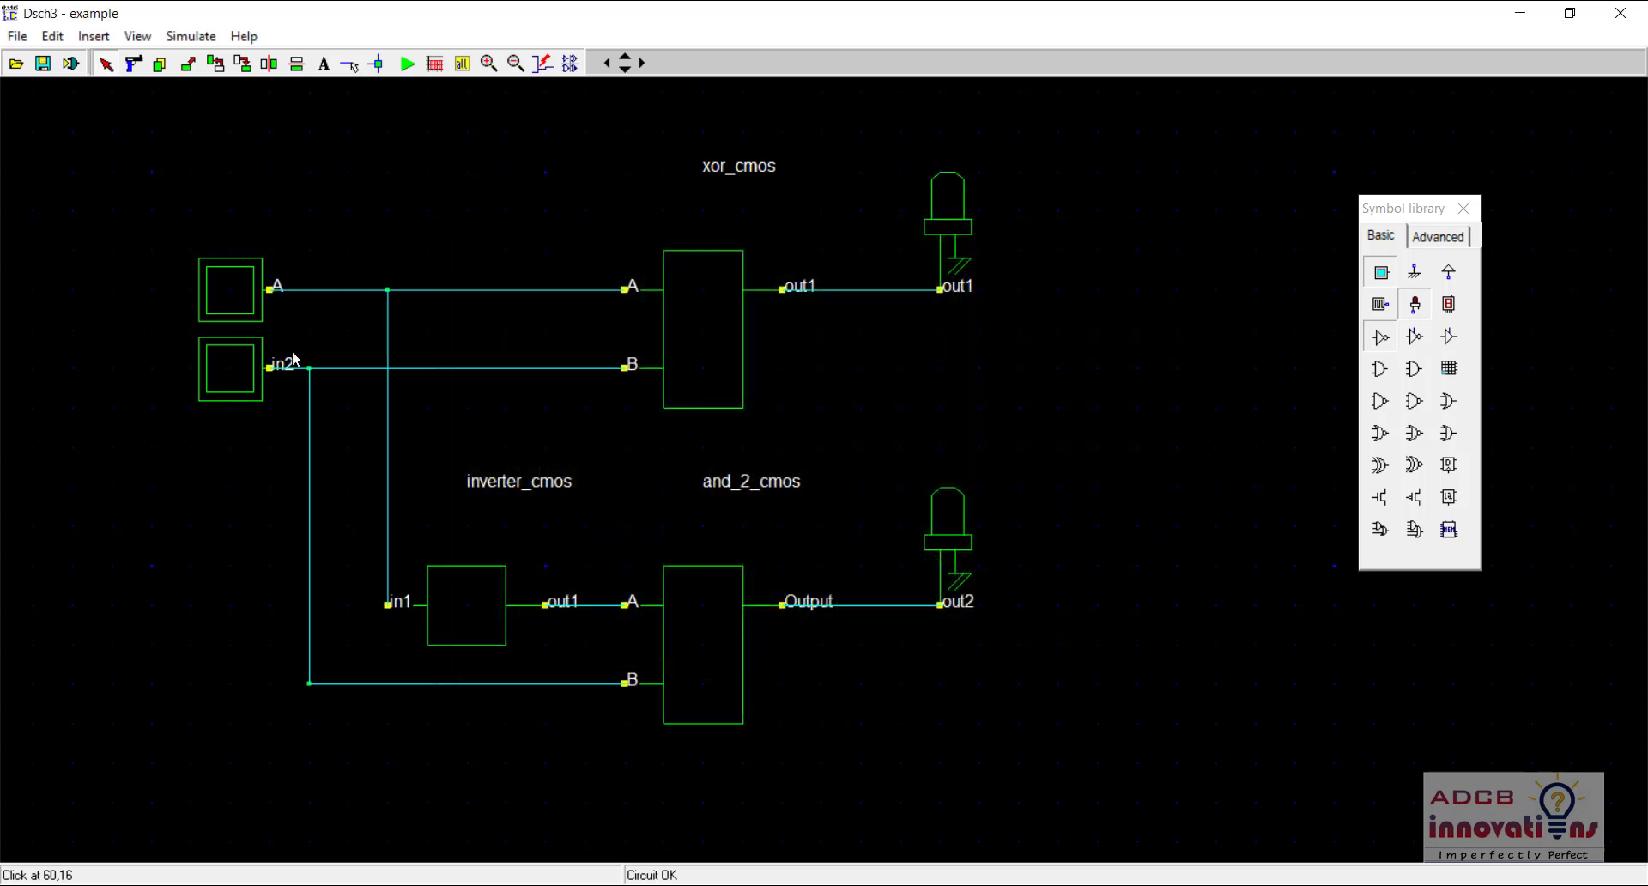
pyautogui.doubleClick(242, 370)
pyautogui.doubleClick(596, 314)
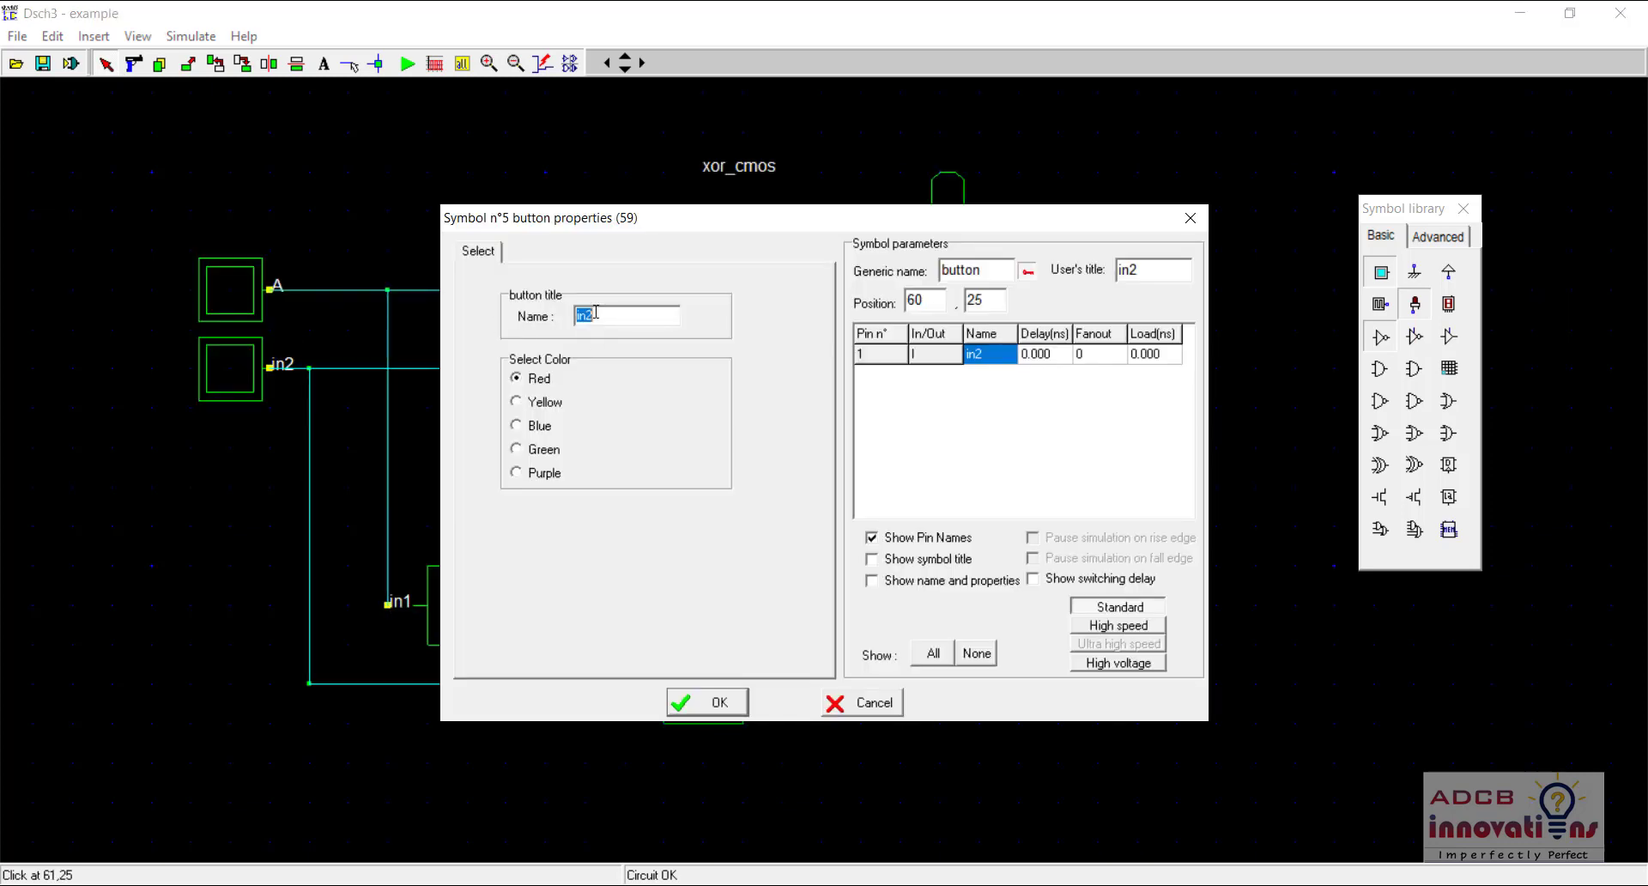
pyautogui.write('B')
pyautogui.press('Return')
# Rename the light on the XOR output D and the light on the AND output Bo
pyautogui.doubleClick(959, 263)
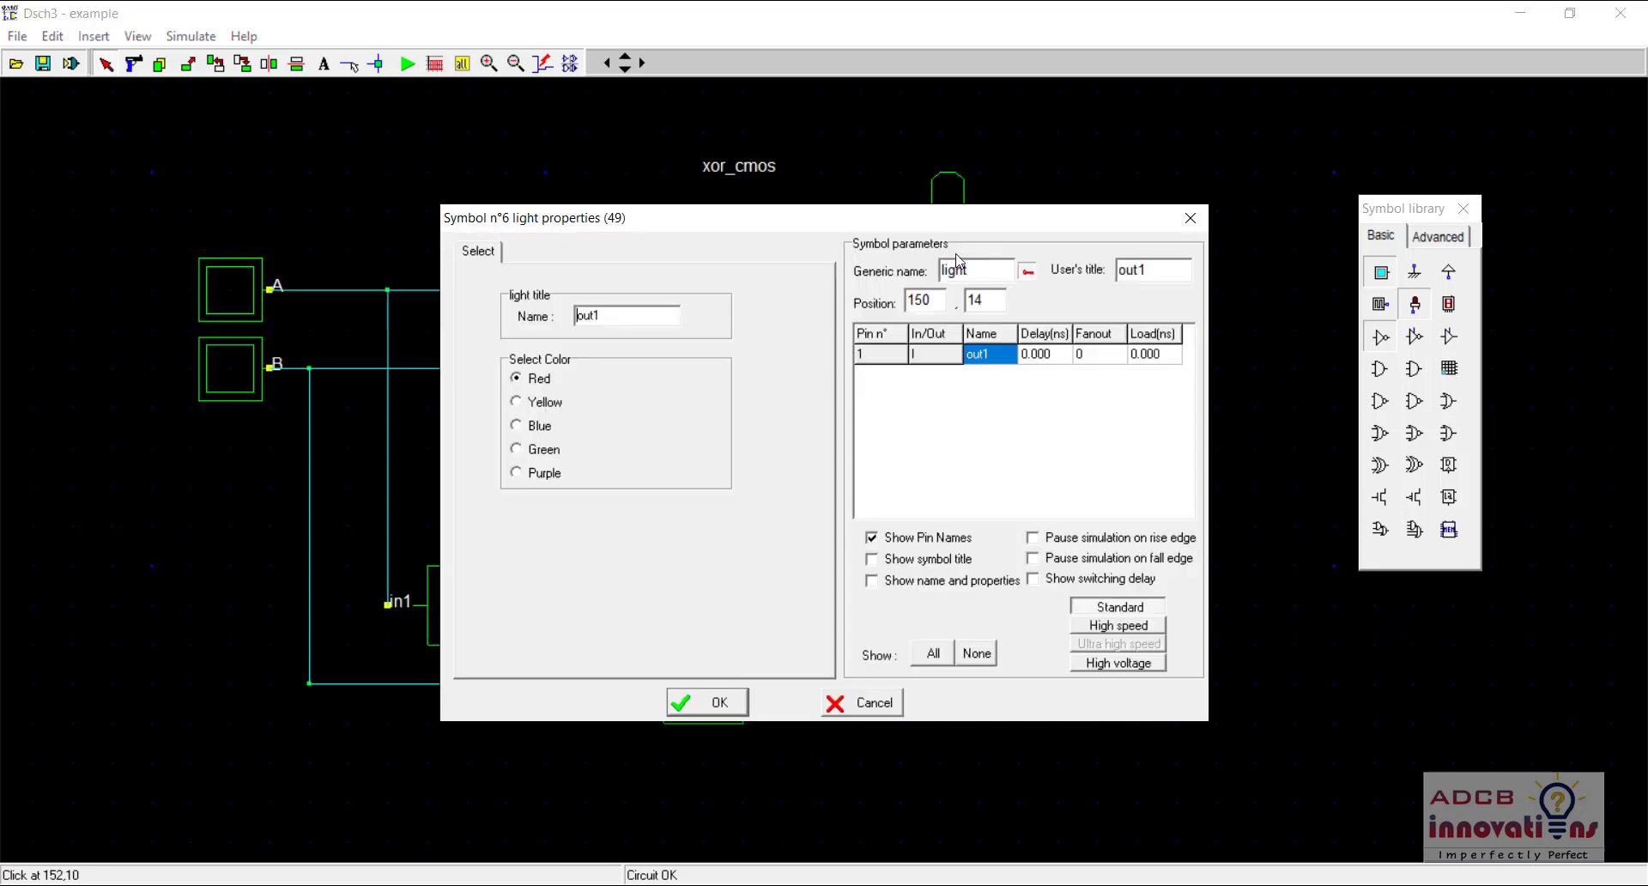
pyautogui.doubleClick(644, 314)
pyautogui.write('D')
pyautogui.press('Return')
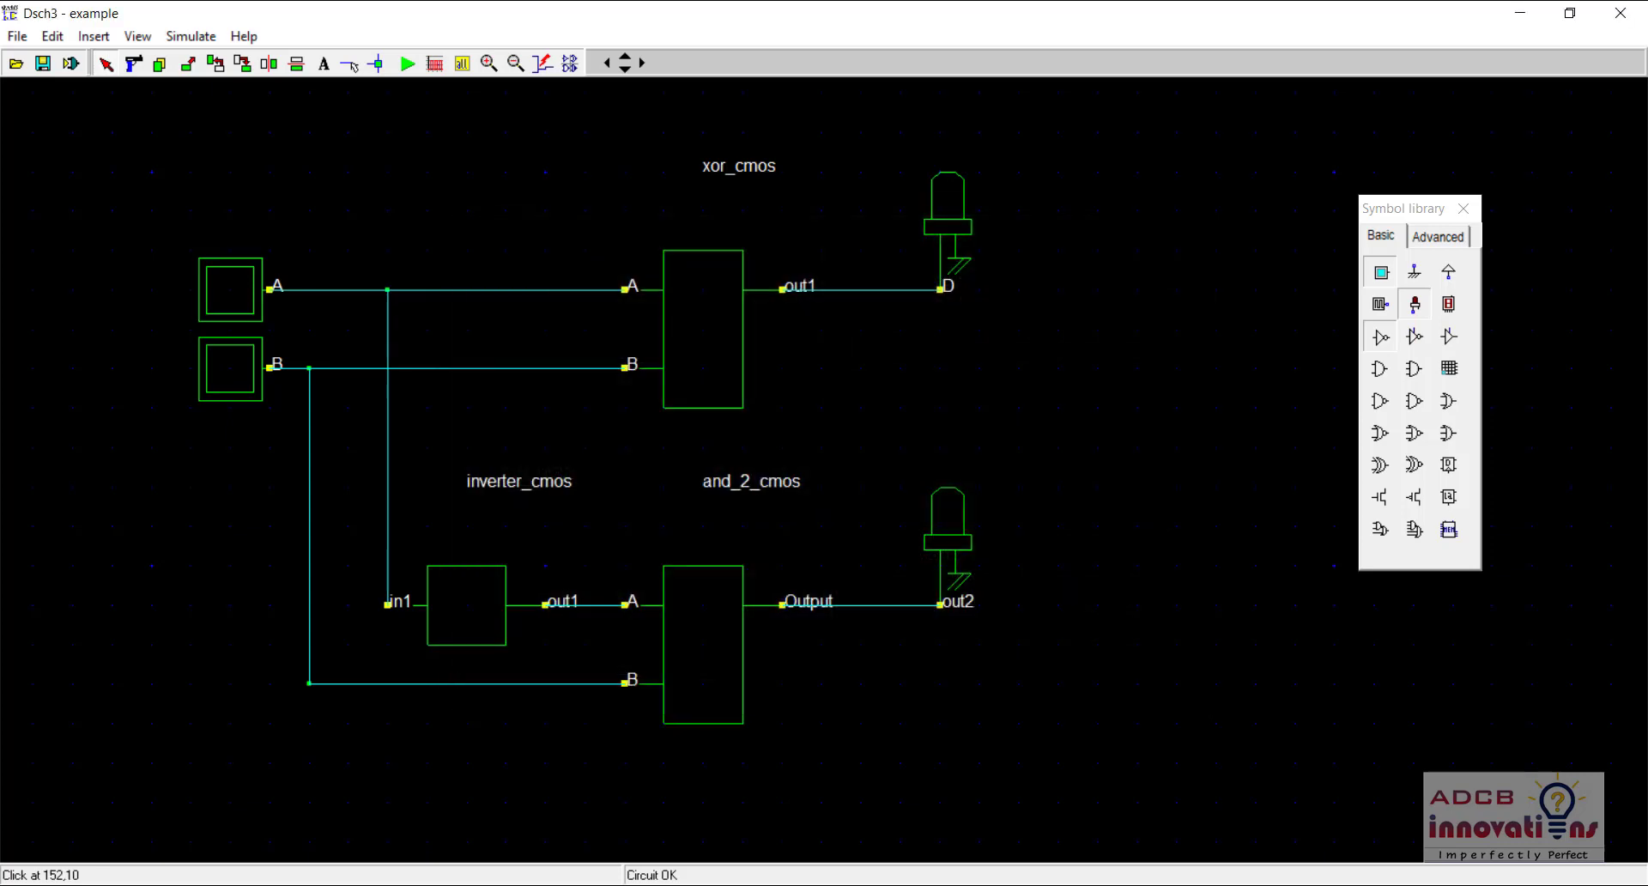
pyautogui.doubleClick(959, 563)
pyautogui.doubleClick(627, 315)
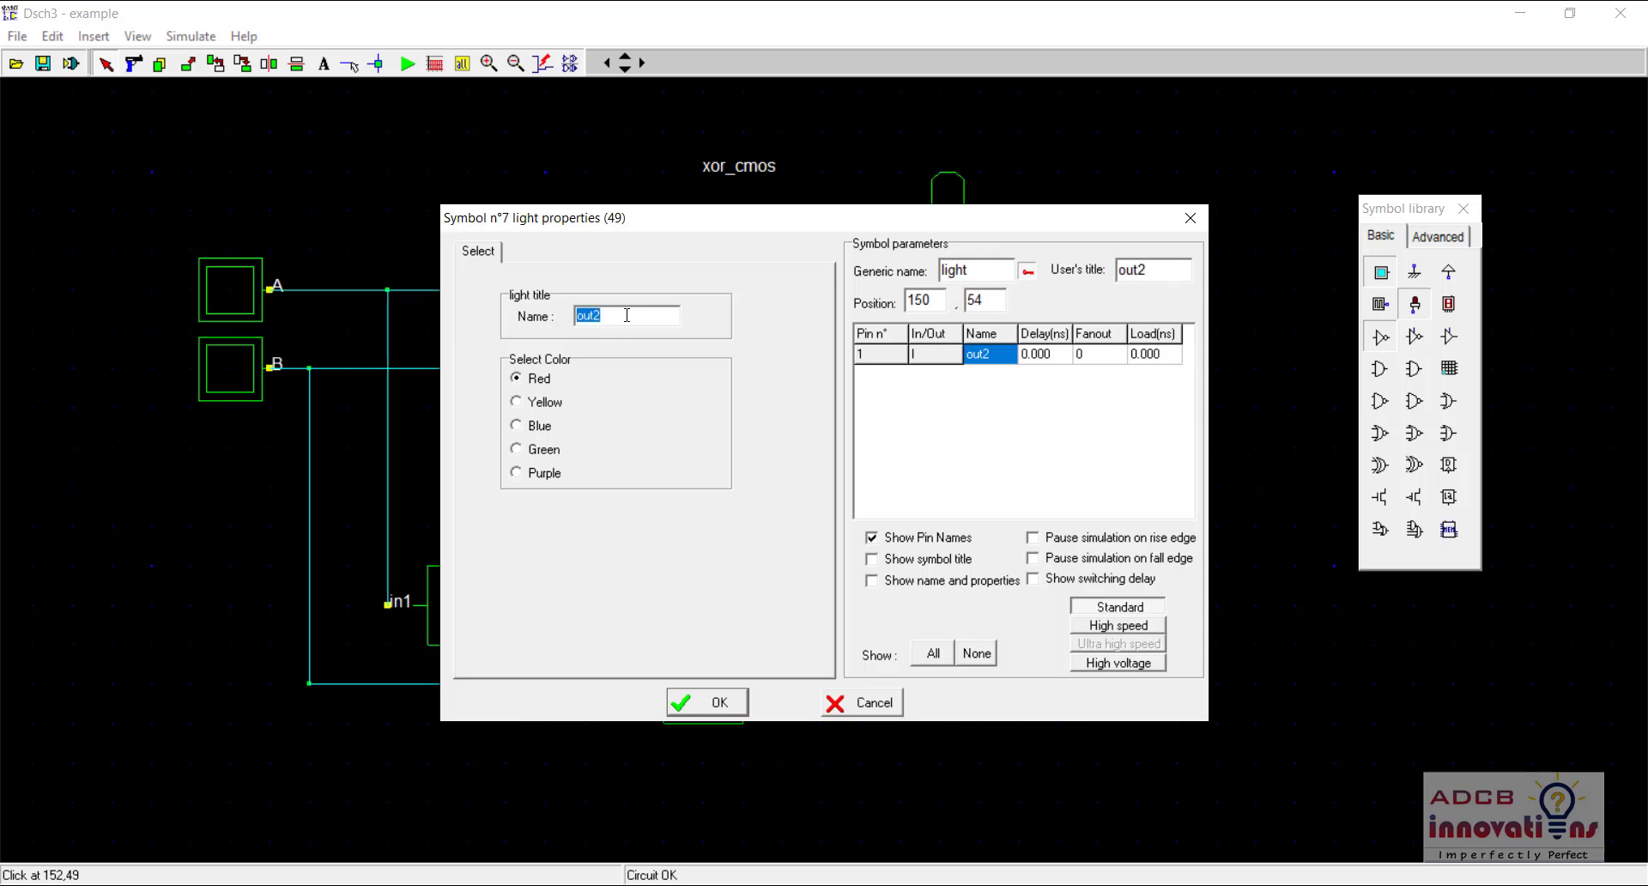
pyautogui.write('Bo')
pyautogui.click(720, 714)
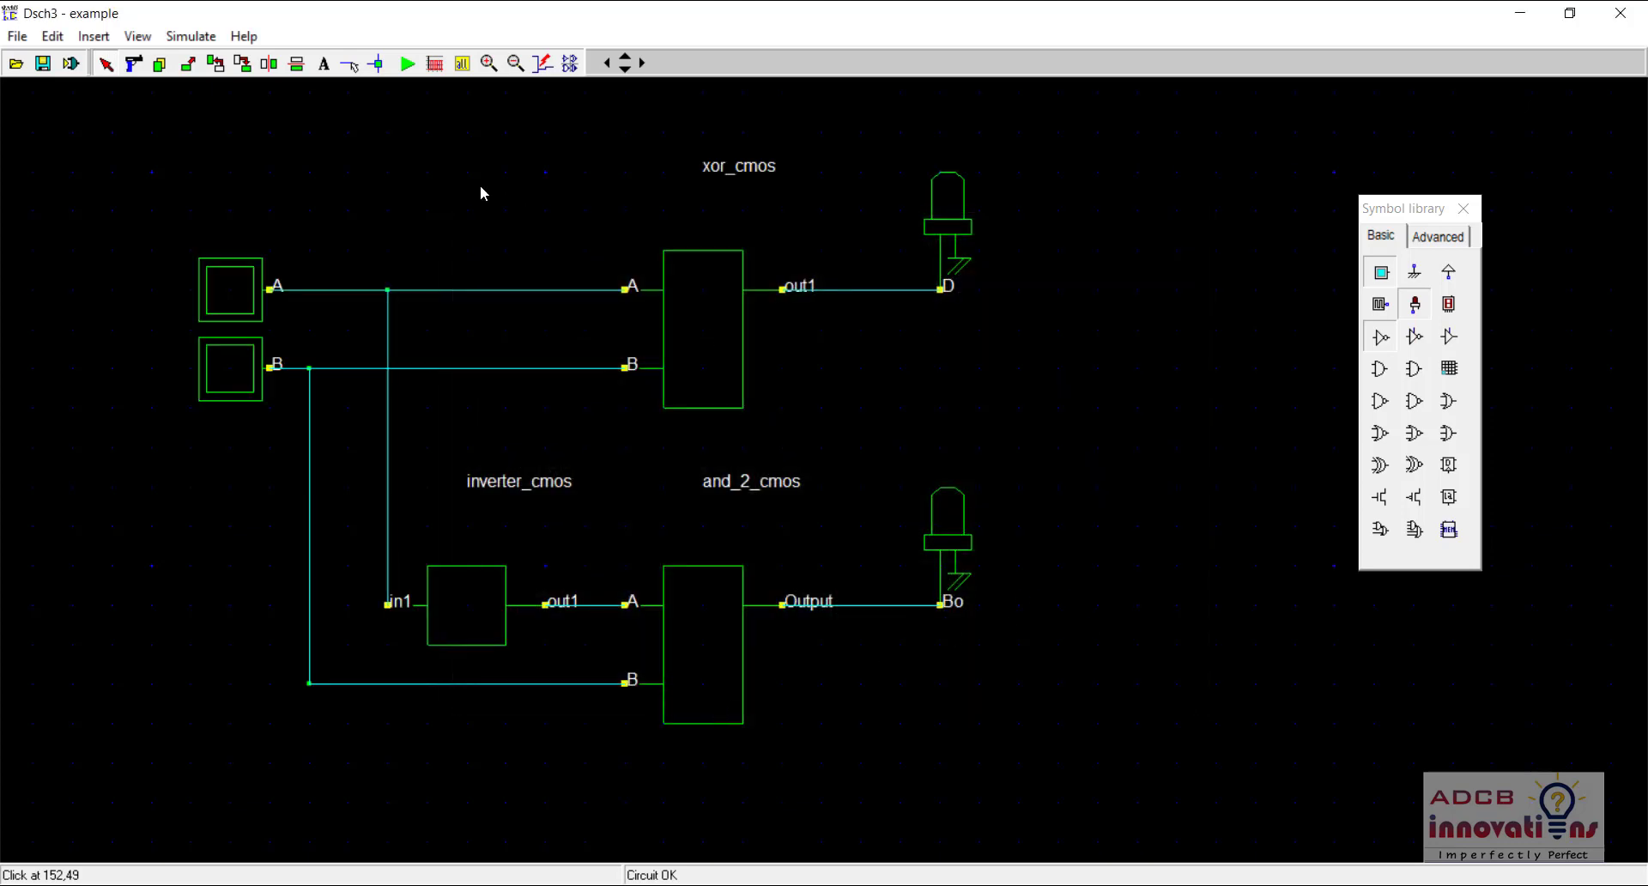
# Start and stop a trial simulation, then set the enlarged hs.jpg truth table and the schematic side by side, with the symbol library out of the way
pyautogui.click(407, 69)
pyautogui.click(407, 69)
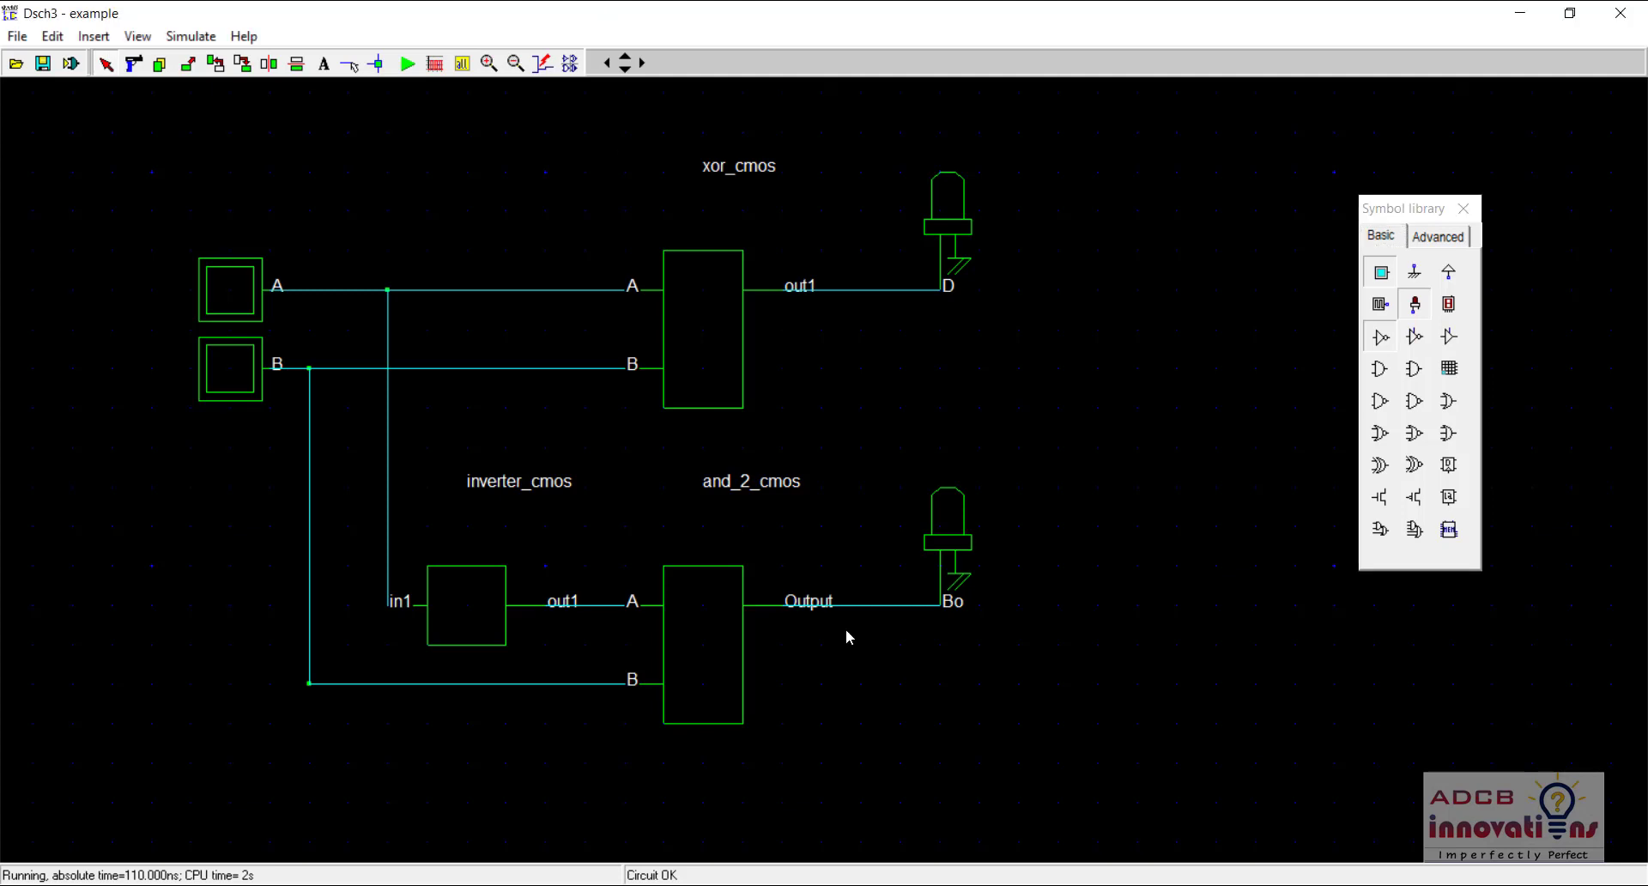
pyautogui.hotkey('alt', 'Tab')
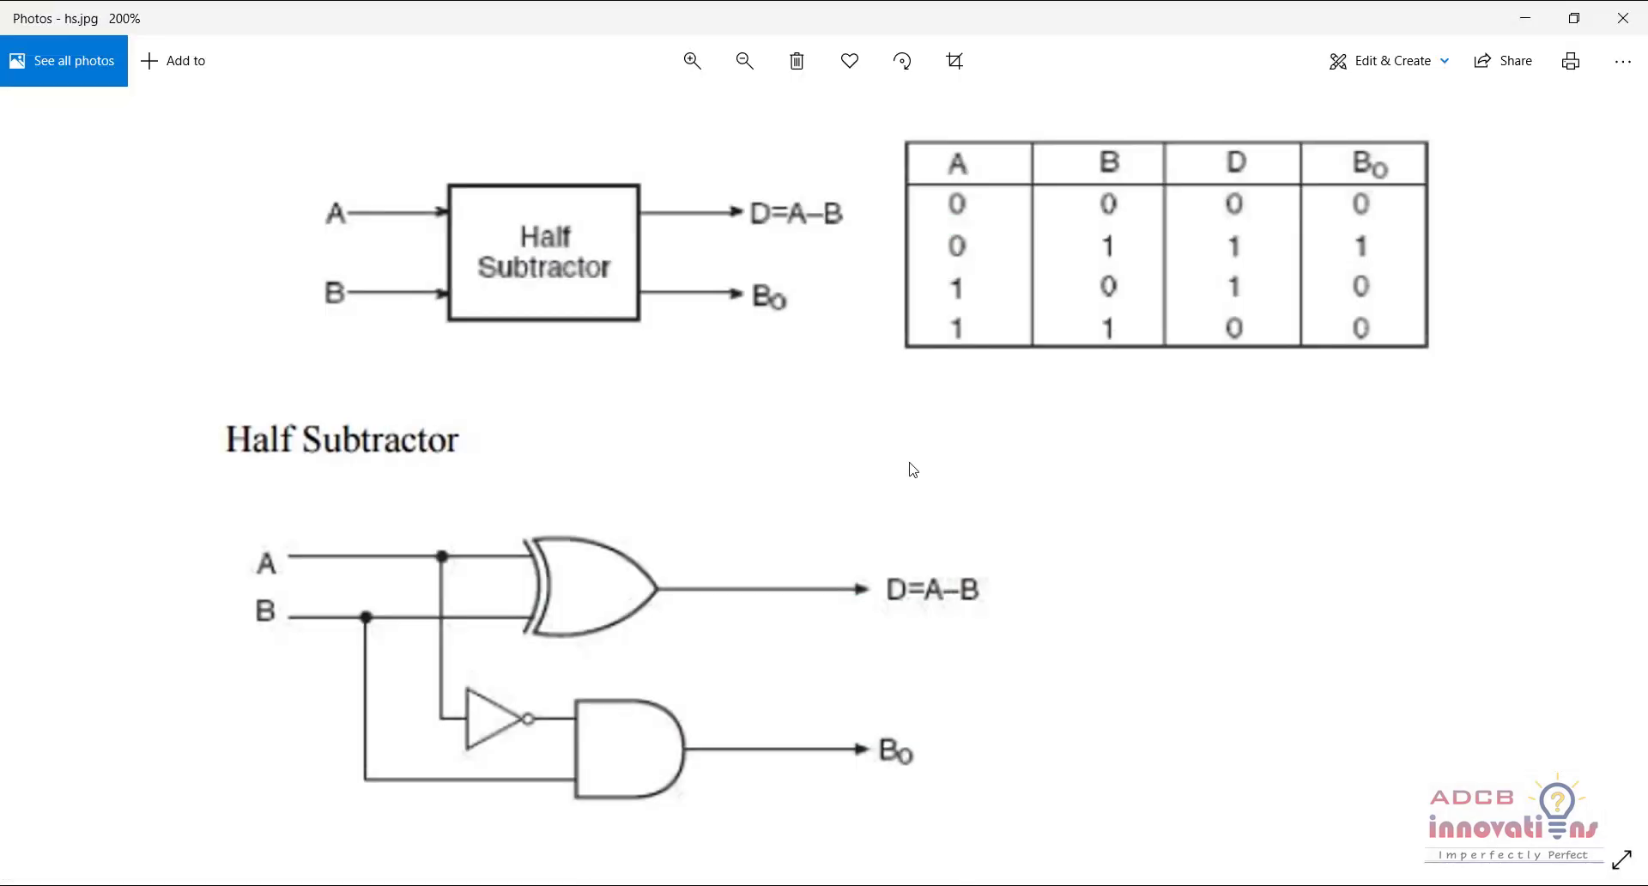
pyautogui.press('super+Left')
pyautogui.click(1047, 343)
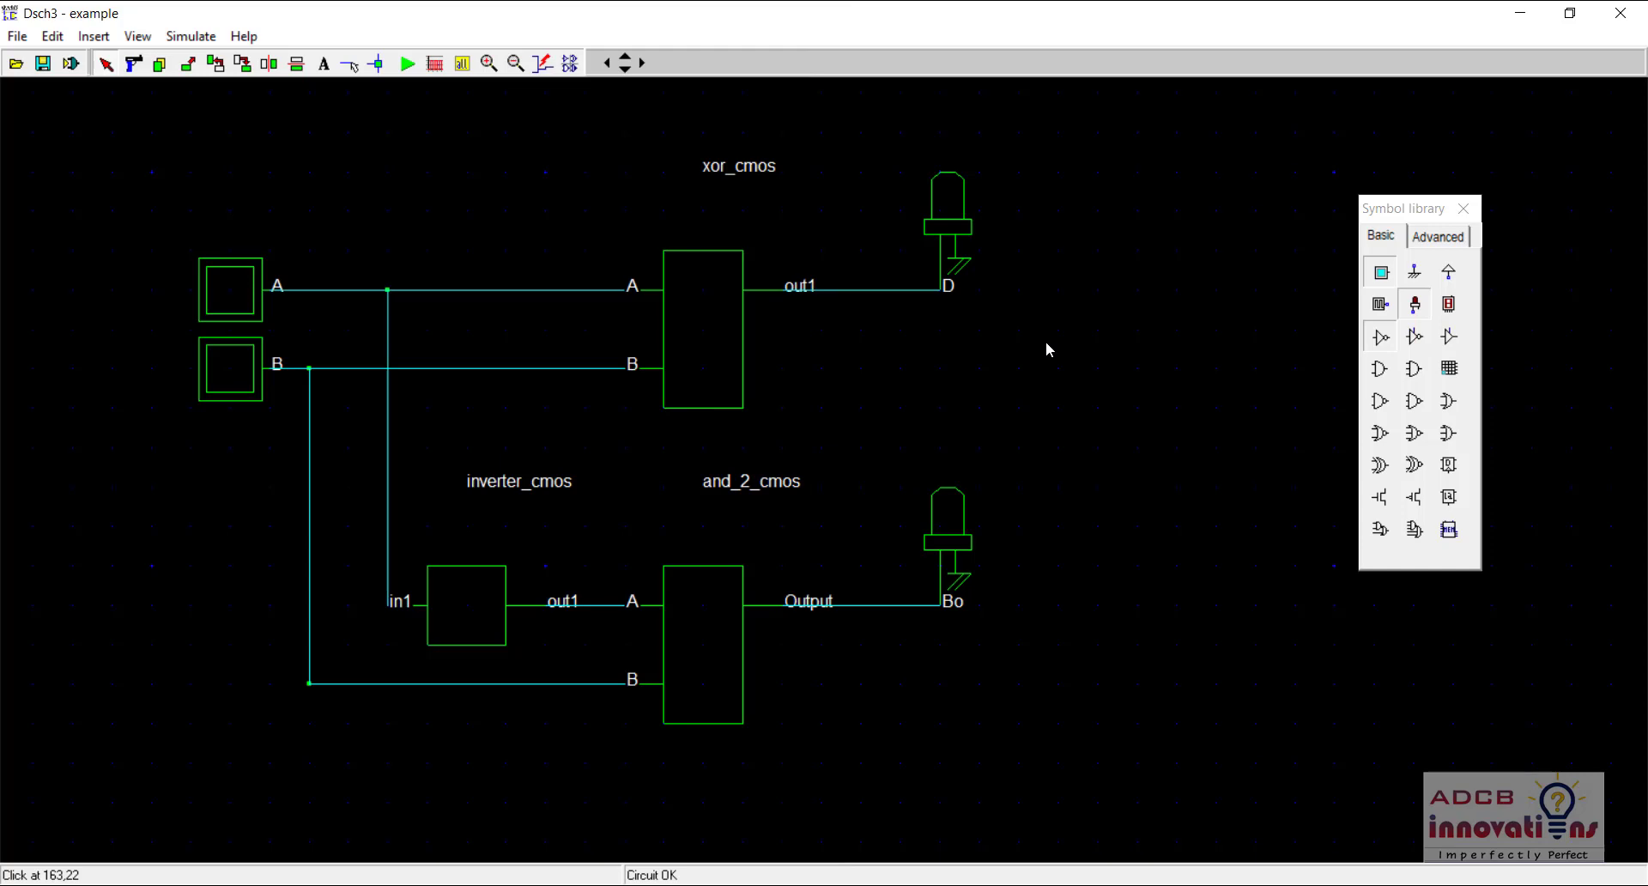
pyautogui.press('super+Right')
pyautogui.moveTo(1418, 208); pyautogui.dragTo(1482, 736)
pyautogui.click(660, 456)
pyautogui.scroll(2, 660, 456)
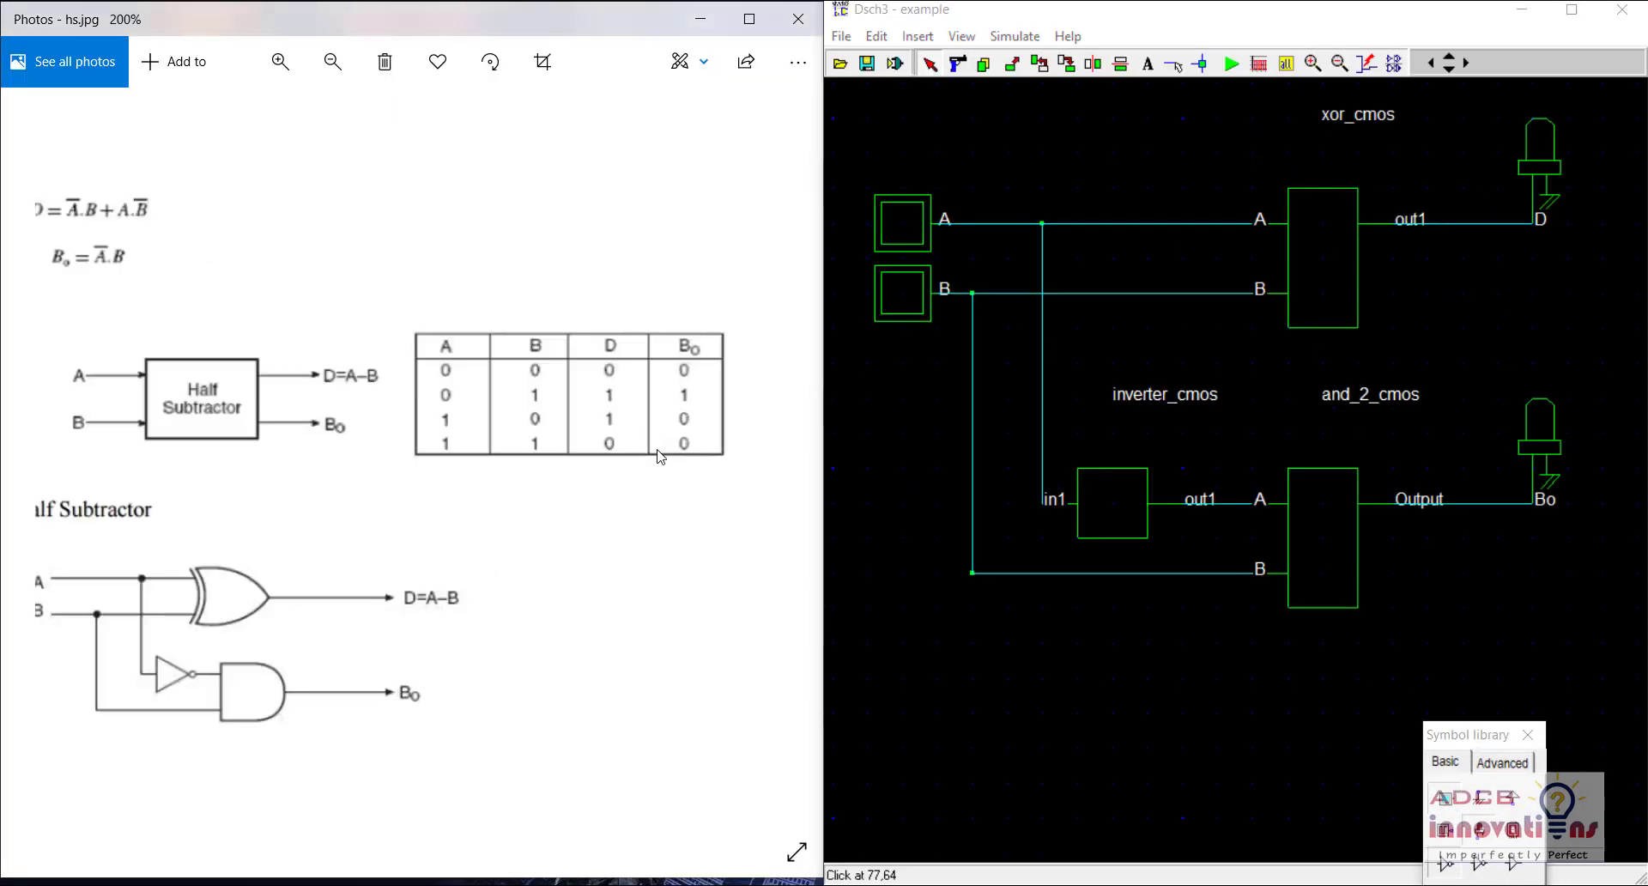
pyautogui.scroll(2, 659, 455)
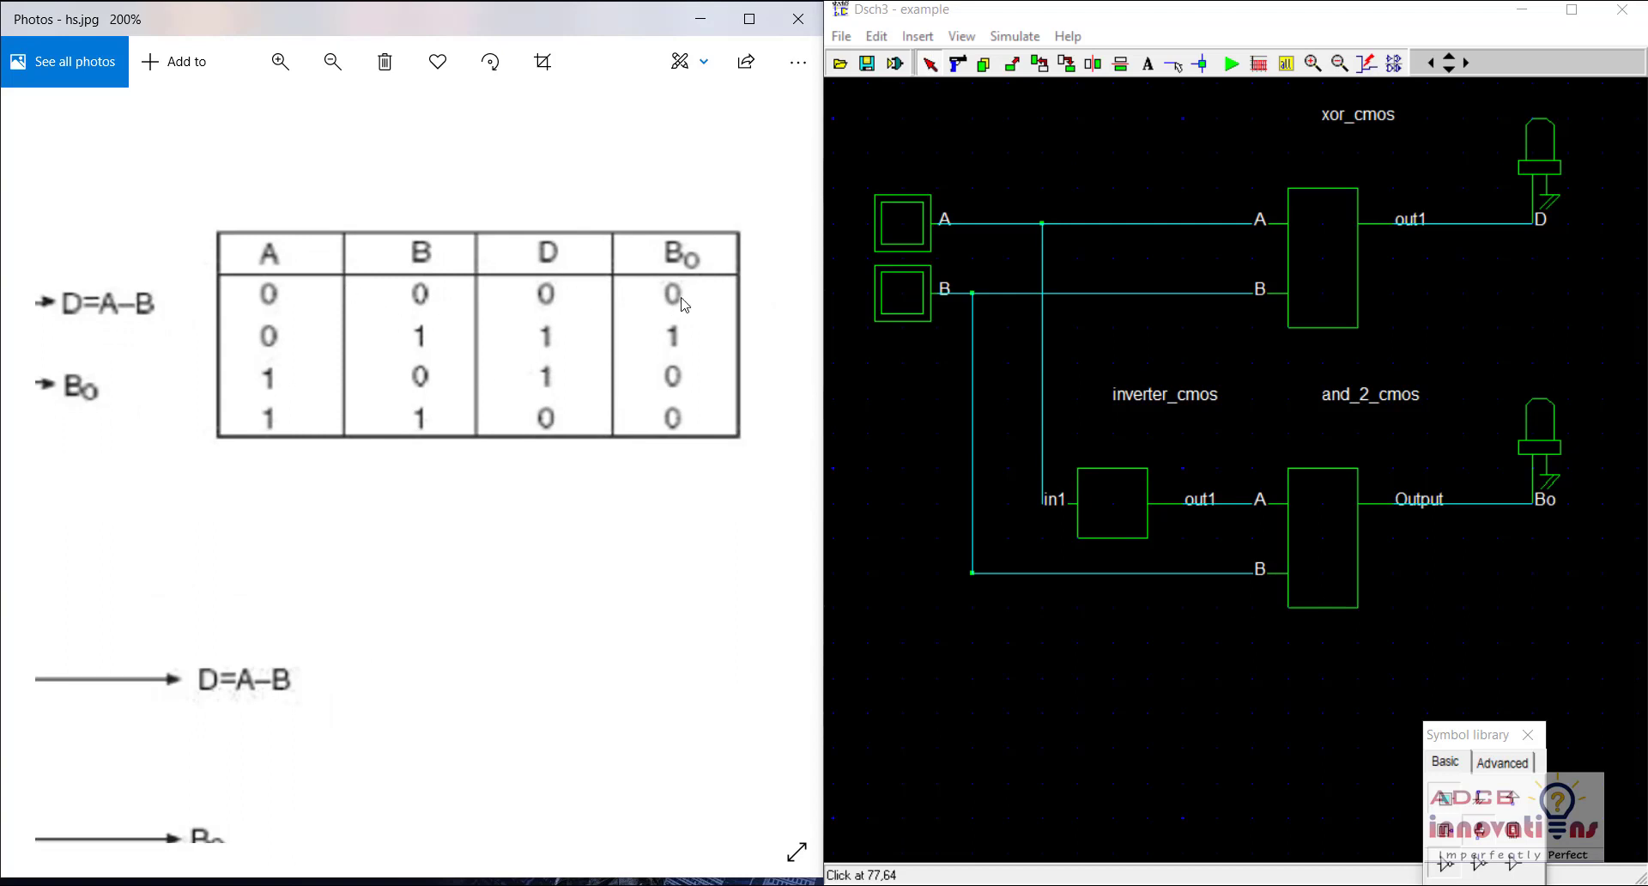
# Simulate the circuit for A/B inputs 00, 01, 10 and 11, compare D and Bo with the truth table, and stop the simulation
pyautogui.click(1231, 64)
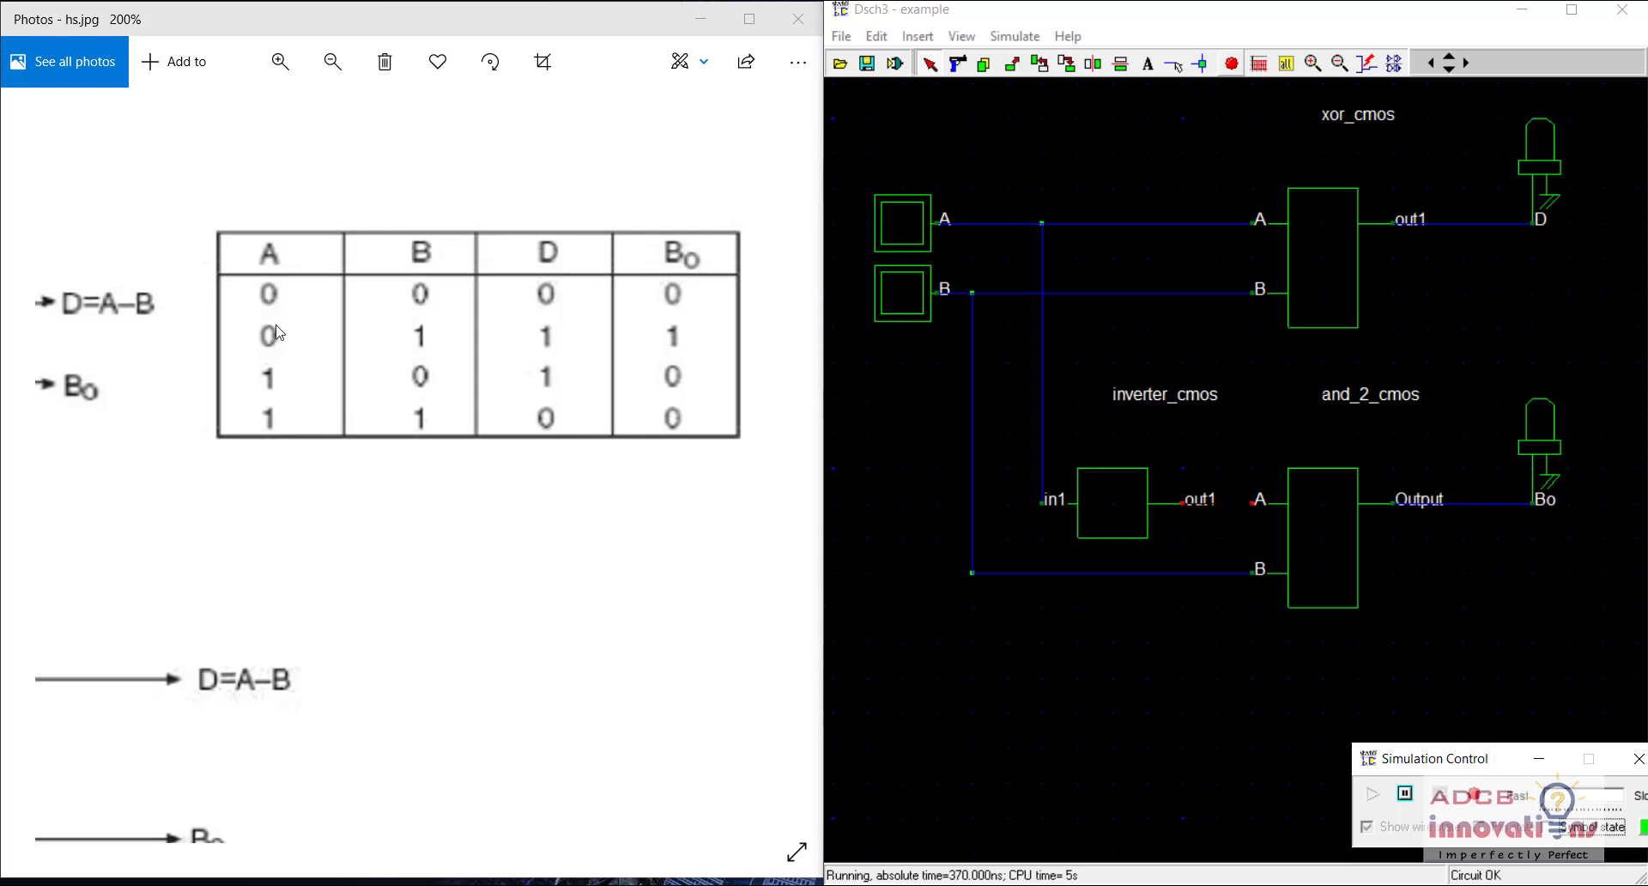
pyautogui.click(897, 303)
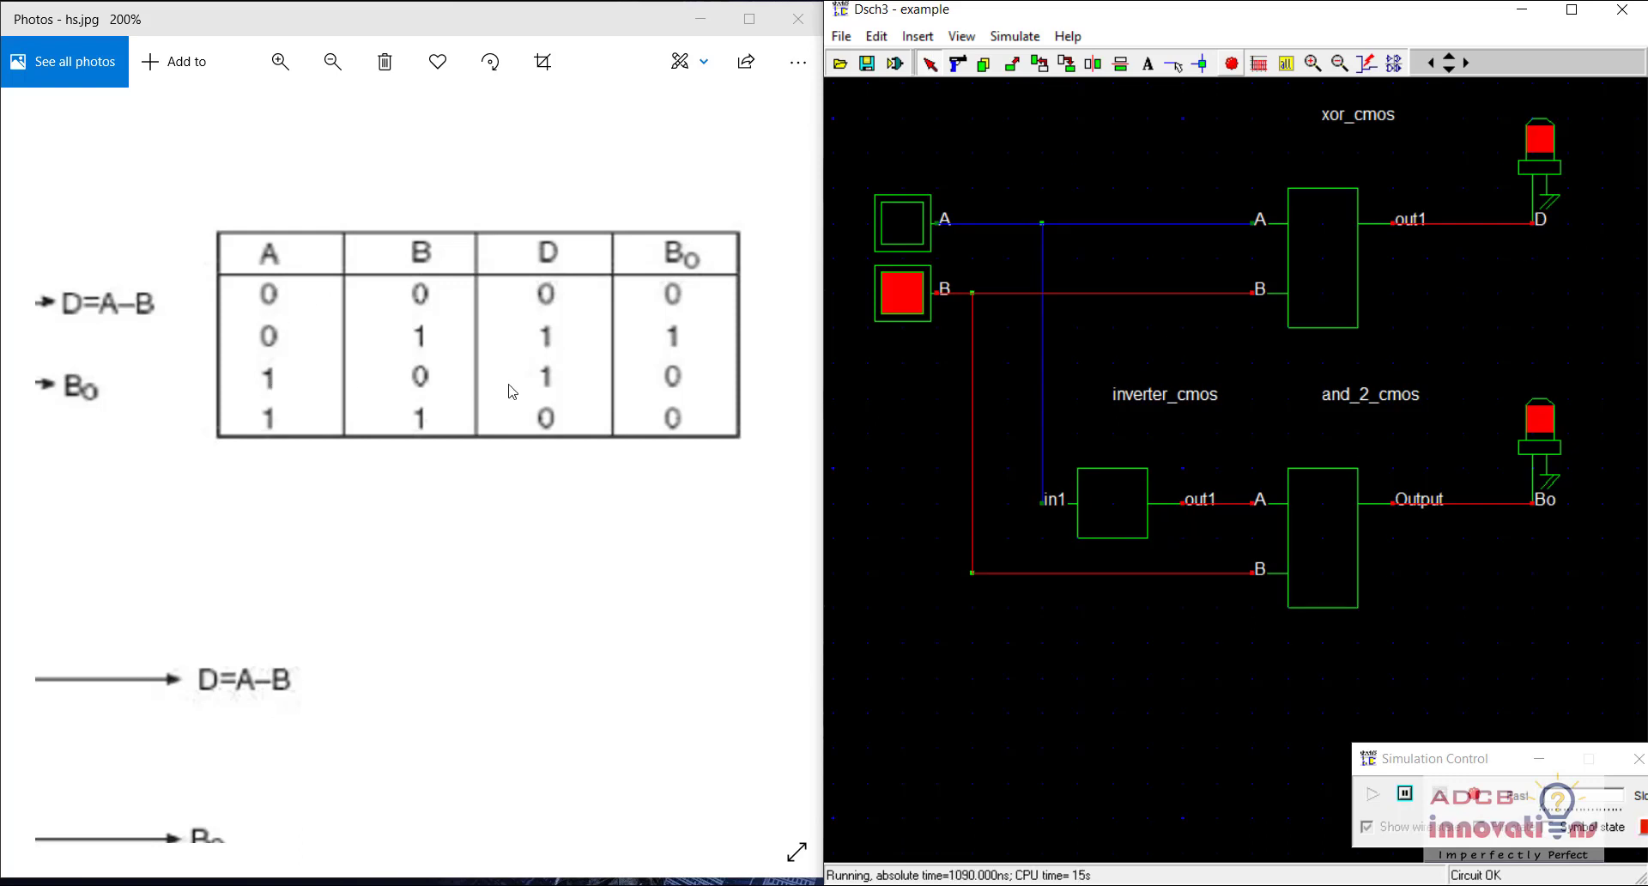
pyautogui.click(896, 294)
pyautogui.click(909, 227)
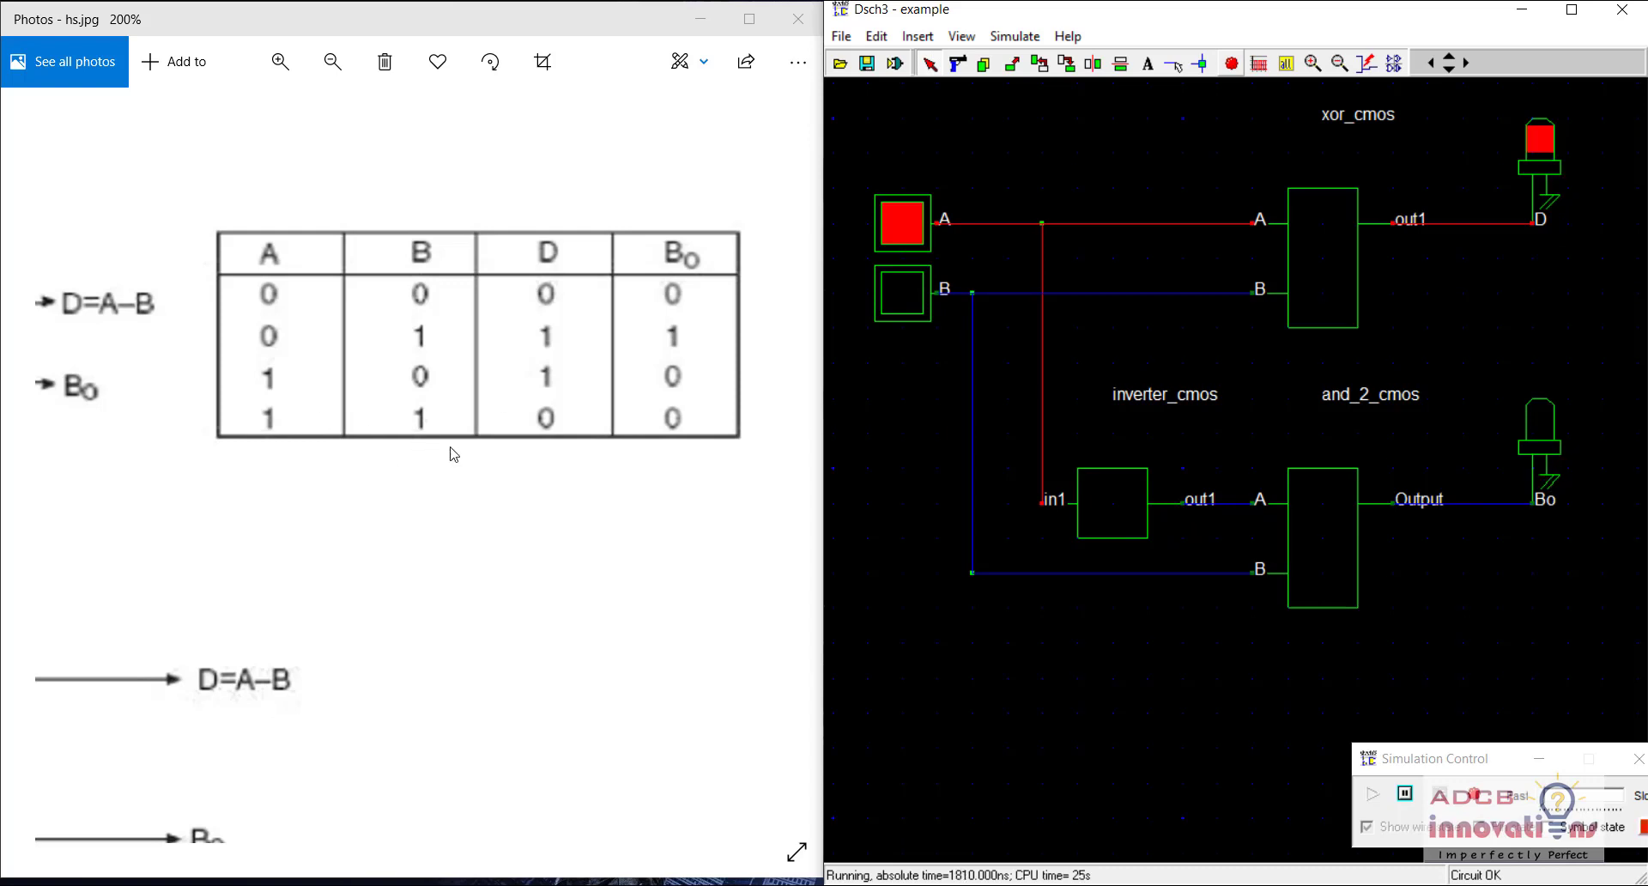
pyautogui.click(918, 276)
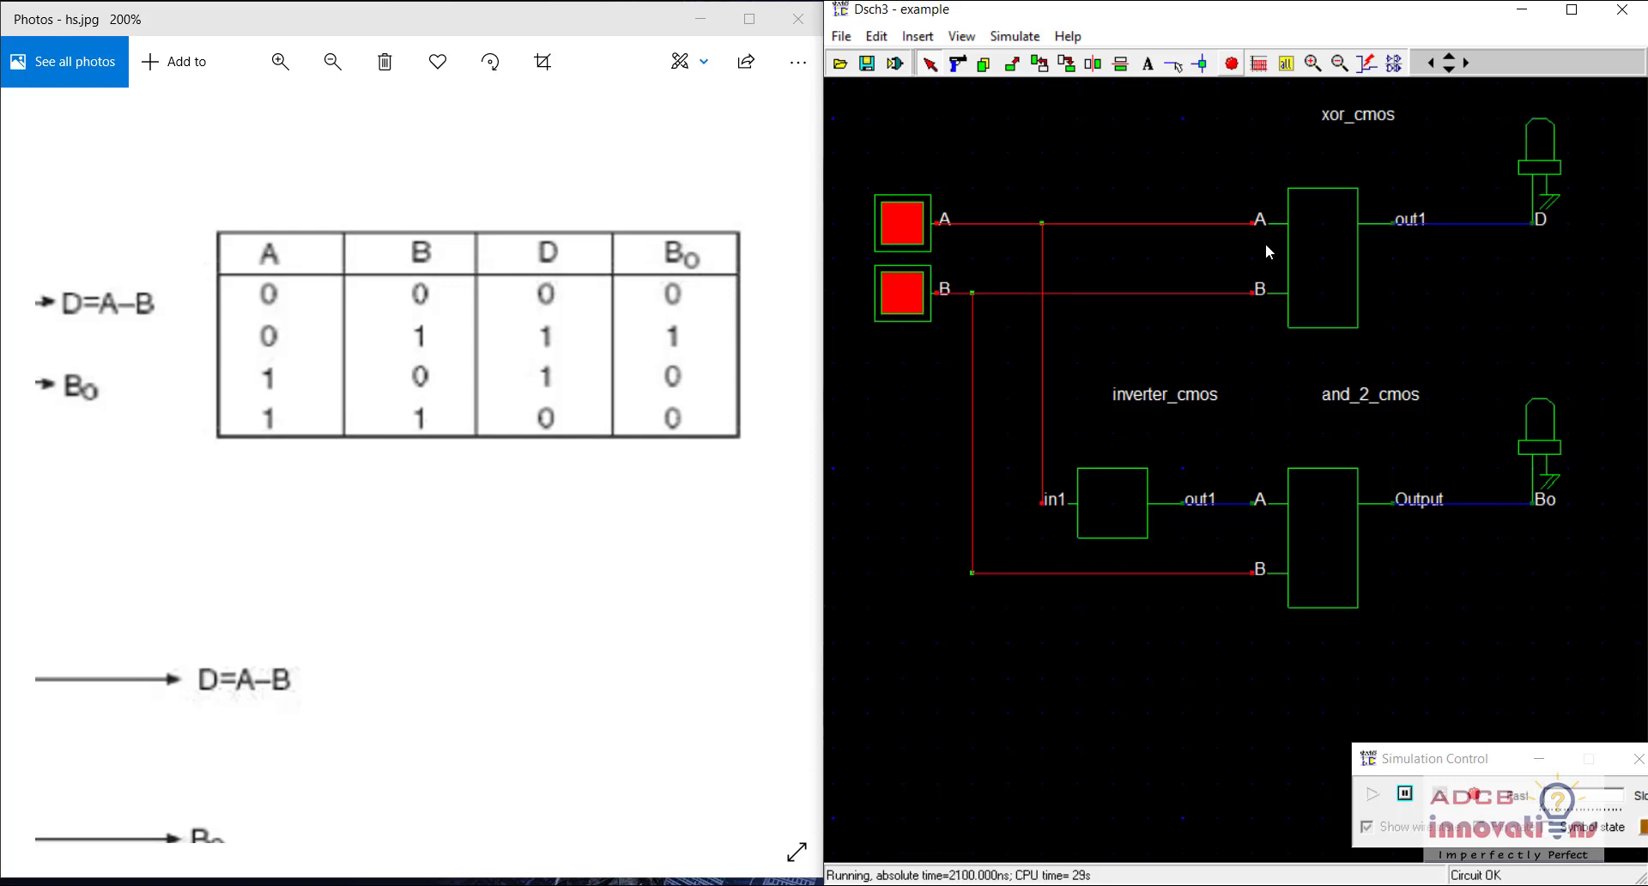
pyautogui.click(1233, 66)
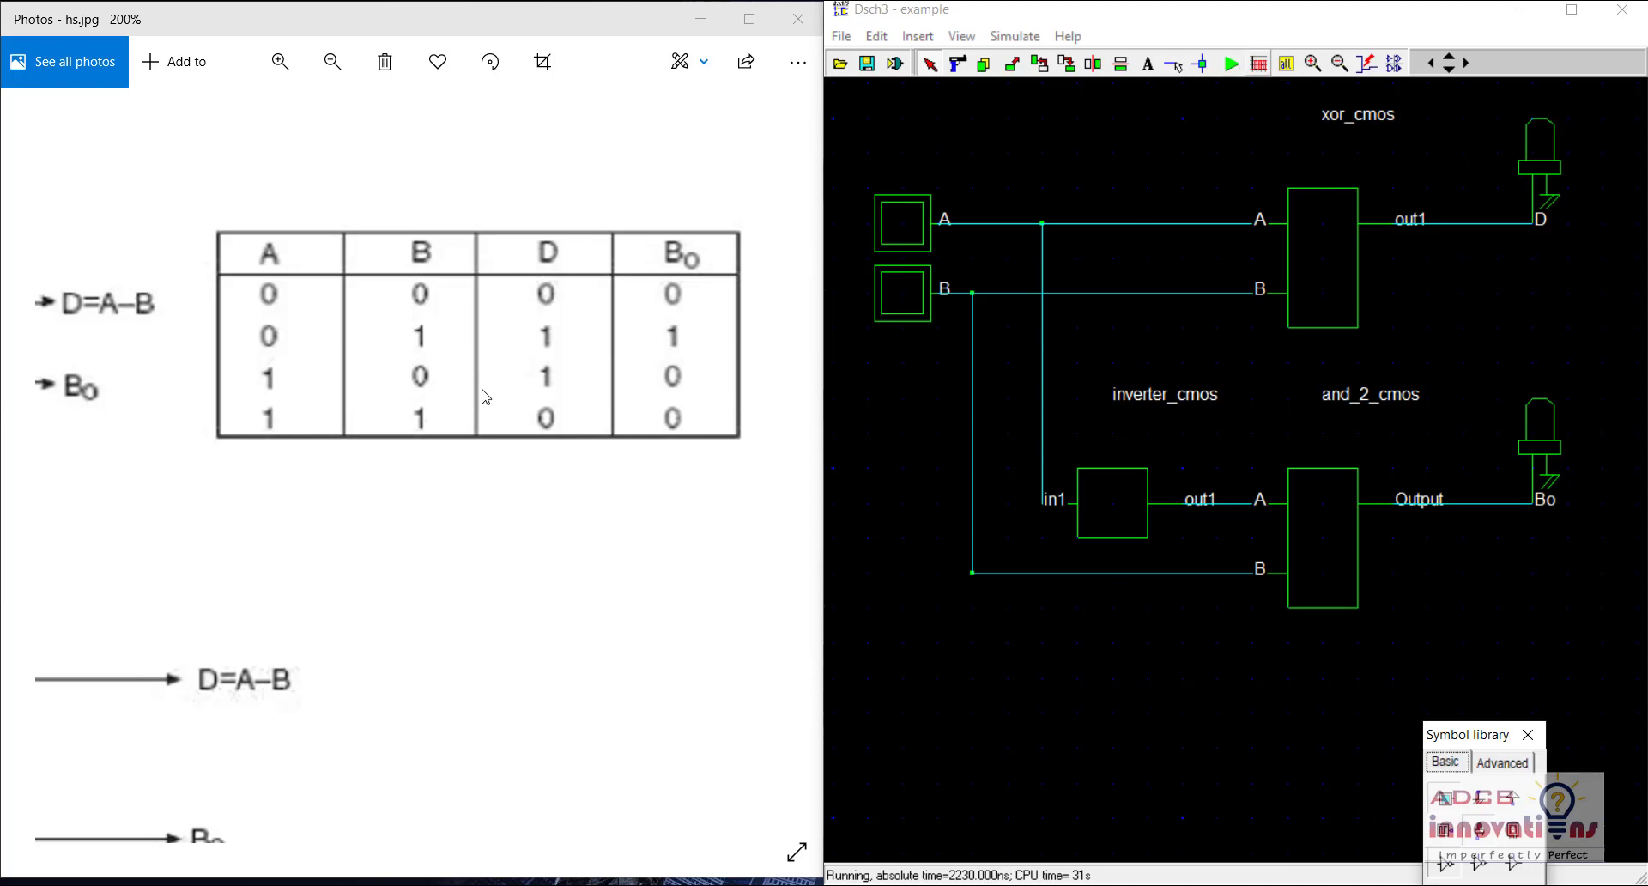
pyautogui.scroll(-5, 486, 396)
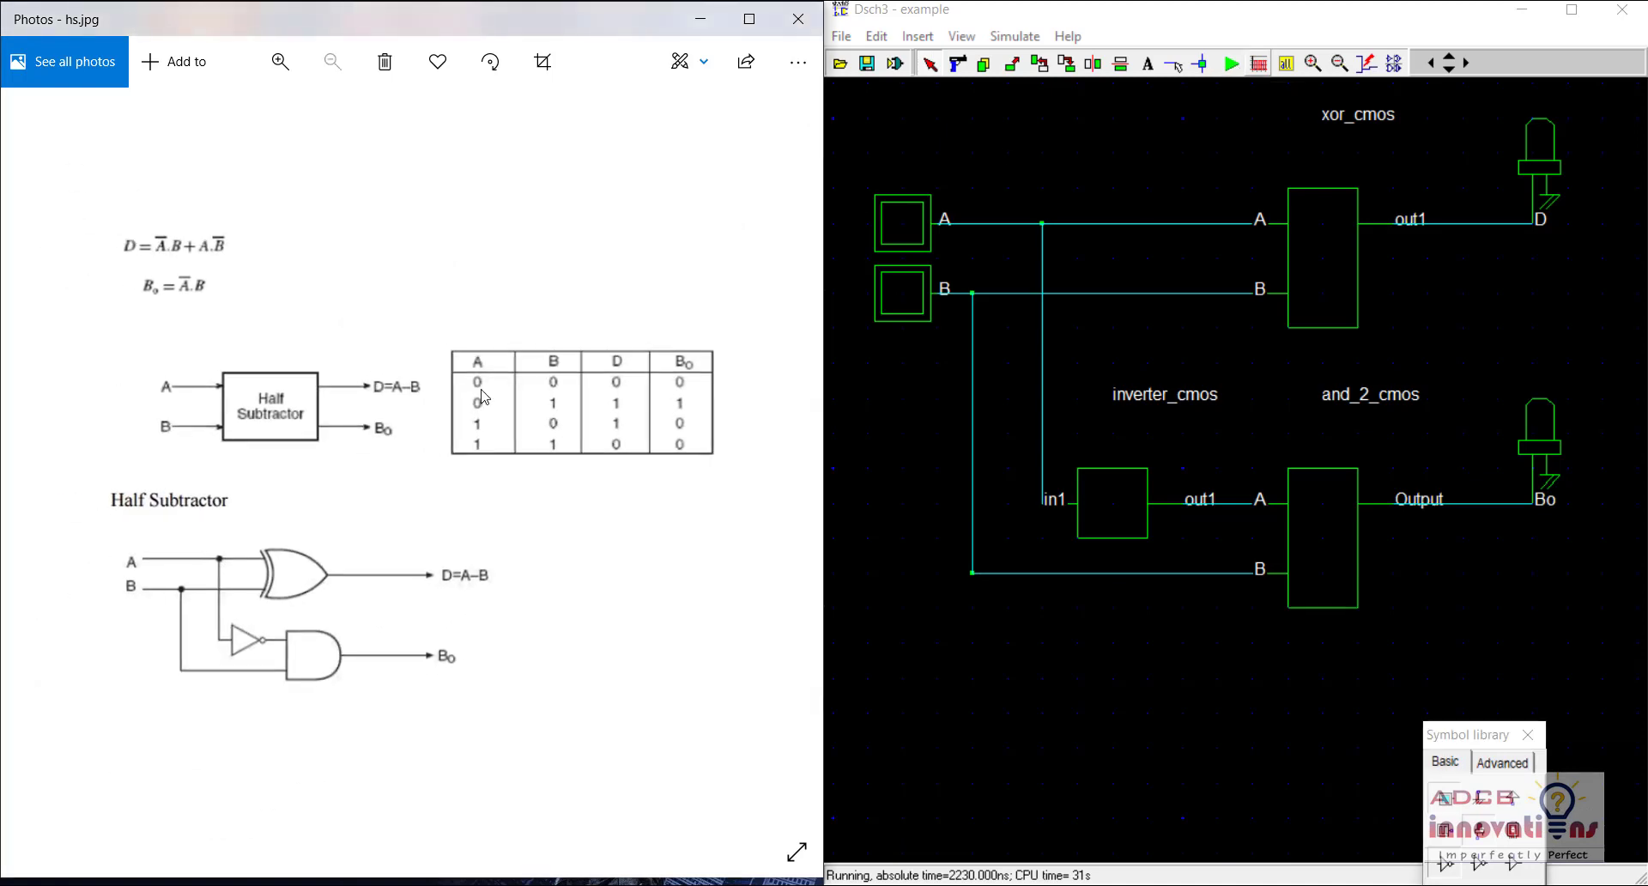
# Maximize the schematic window and save the schematic as half_sub_cmos in the DSCH examples folder
pyautogui.doubleClick(1144, 17)
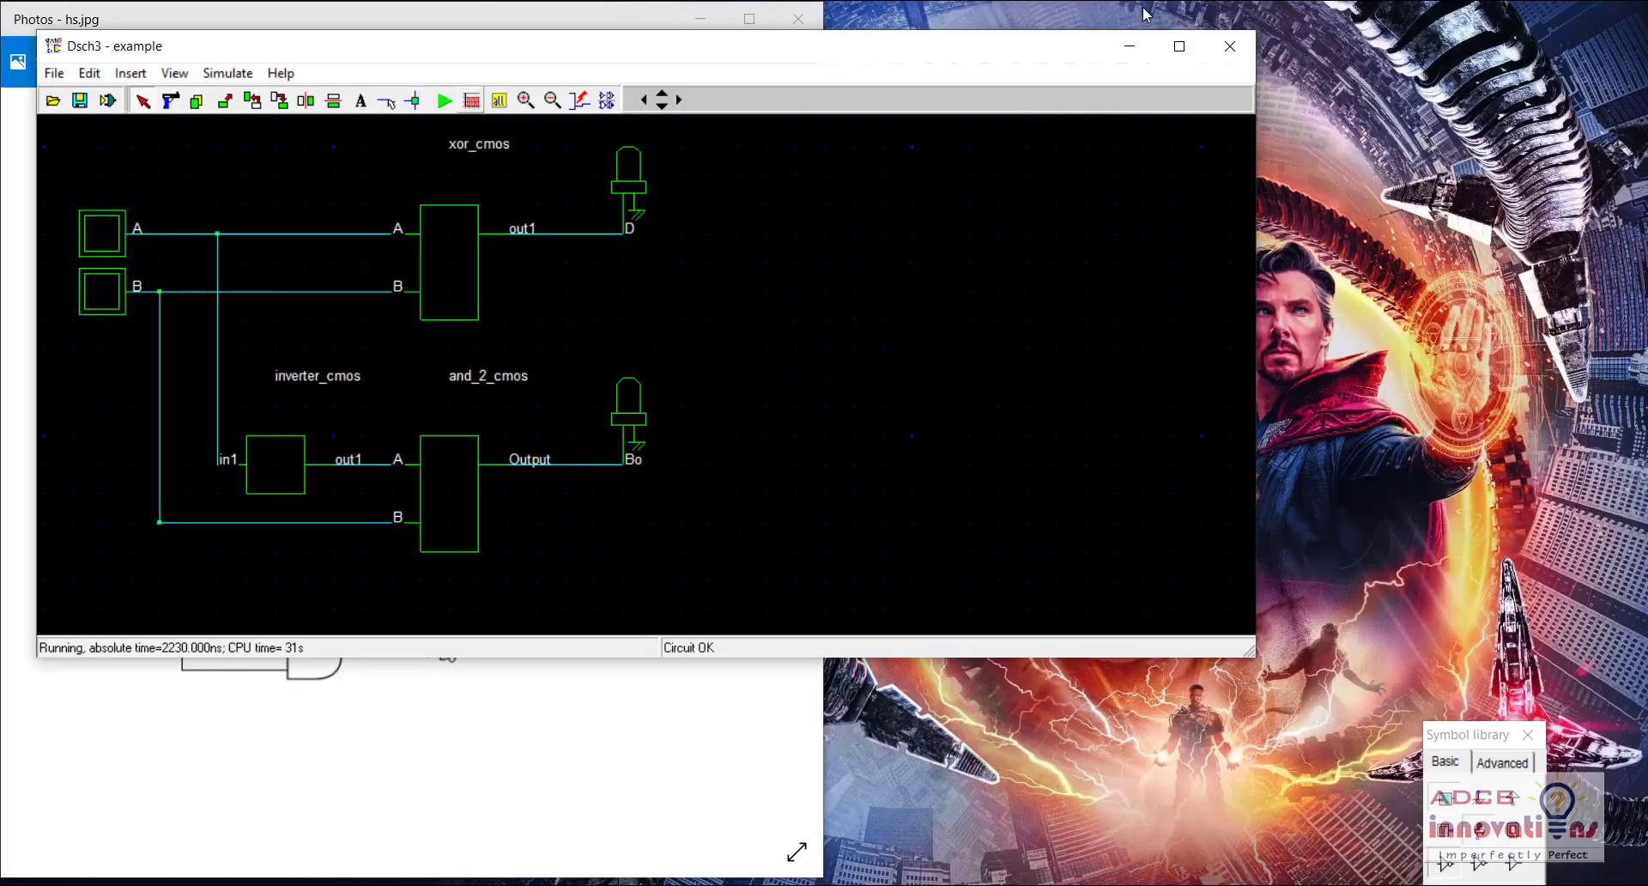
pyautogui.doubleClick(840, 55)
pyautogui.click(17, 36)
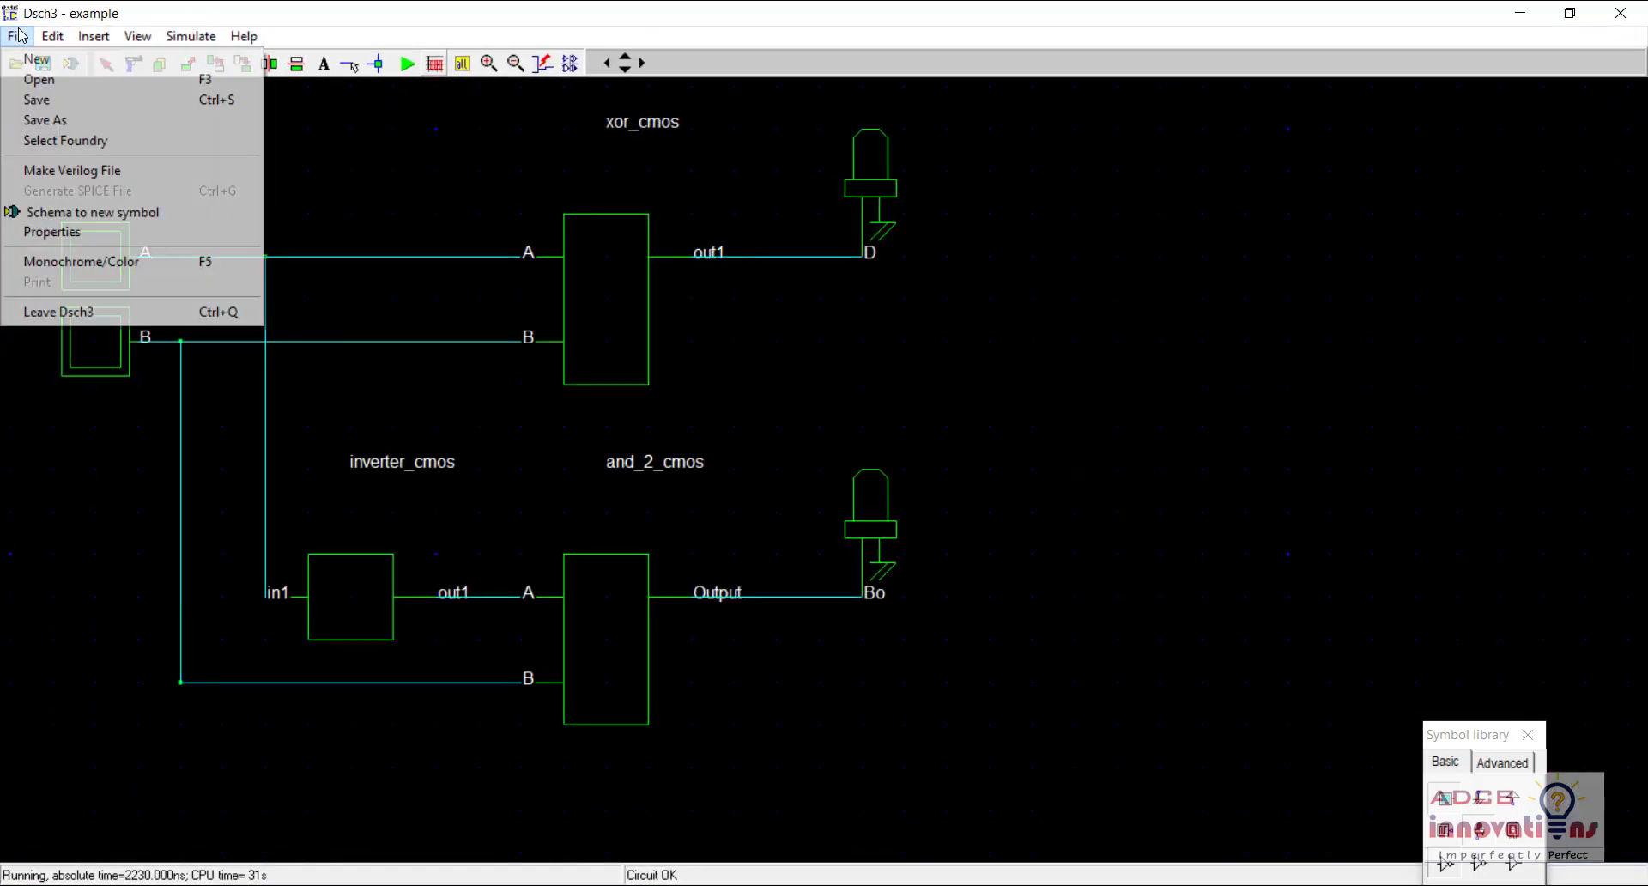
pyautogui.click(56, 119)
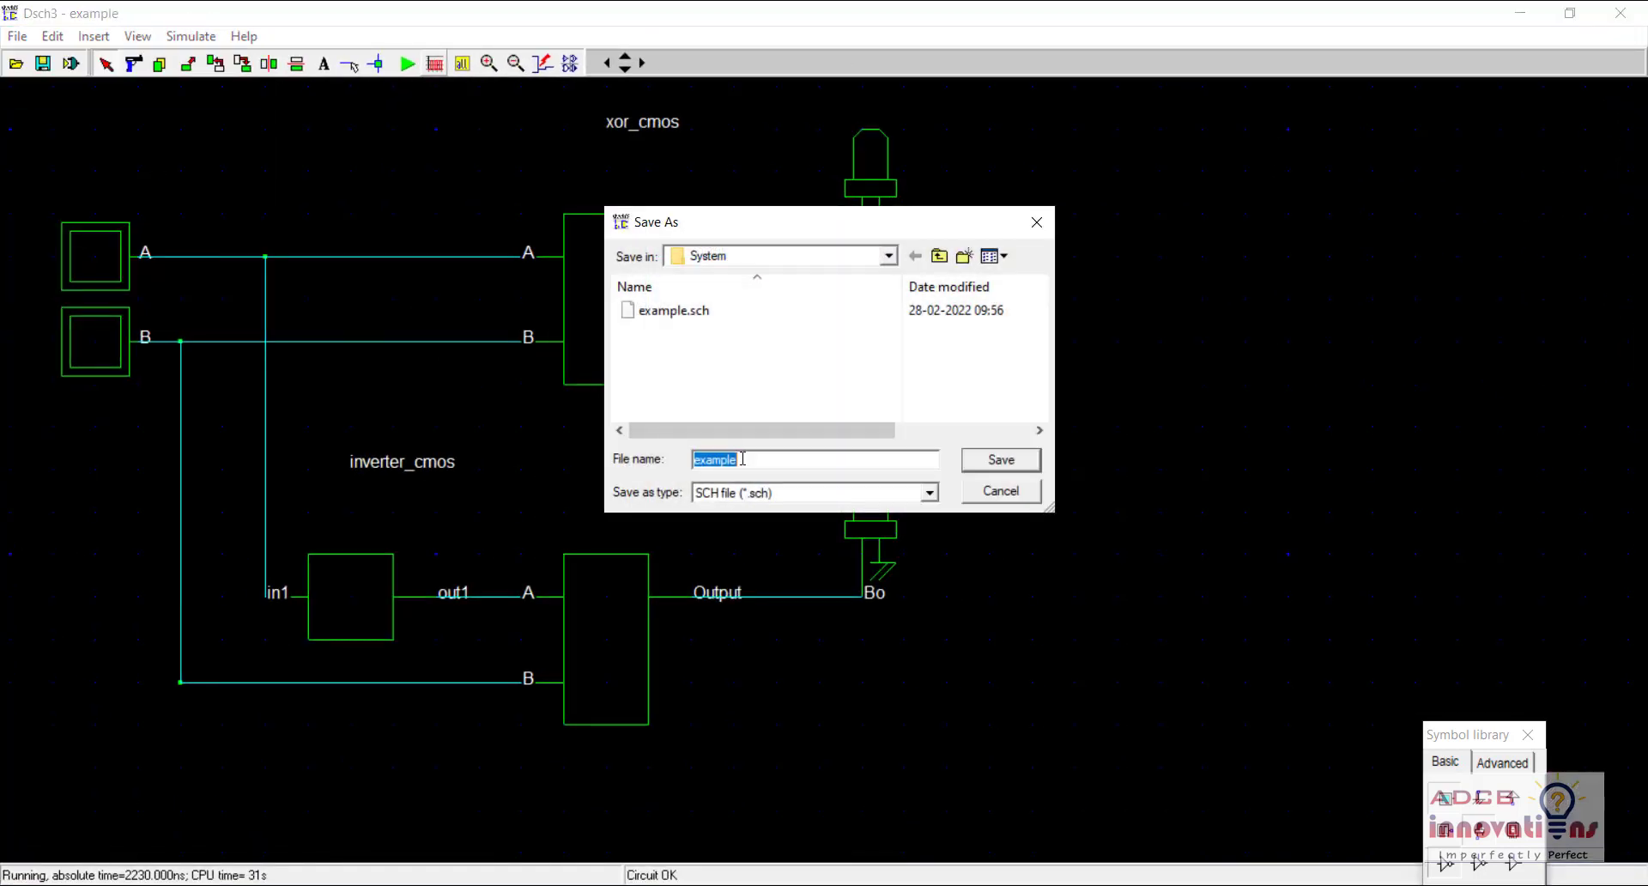
pyautogui.write('half_sub_cmos')
pyautogui.click(941, 256)
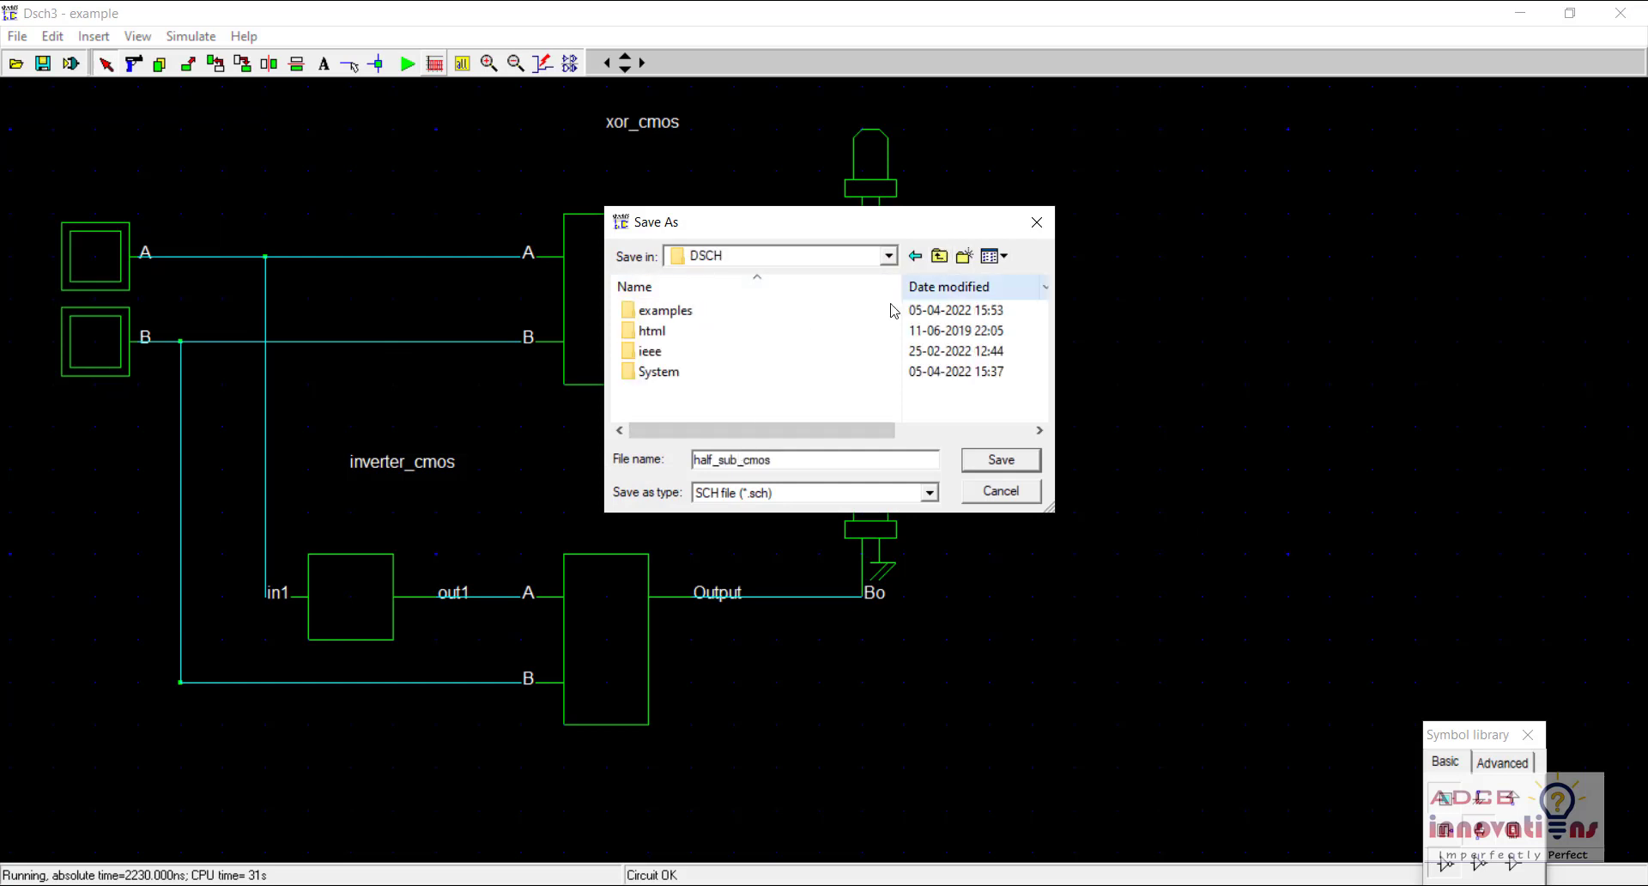
pyautogui.doubleClick(801, 375)
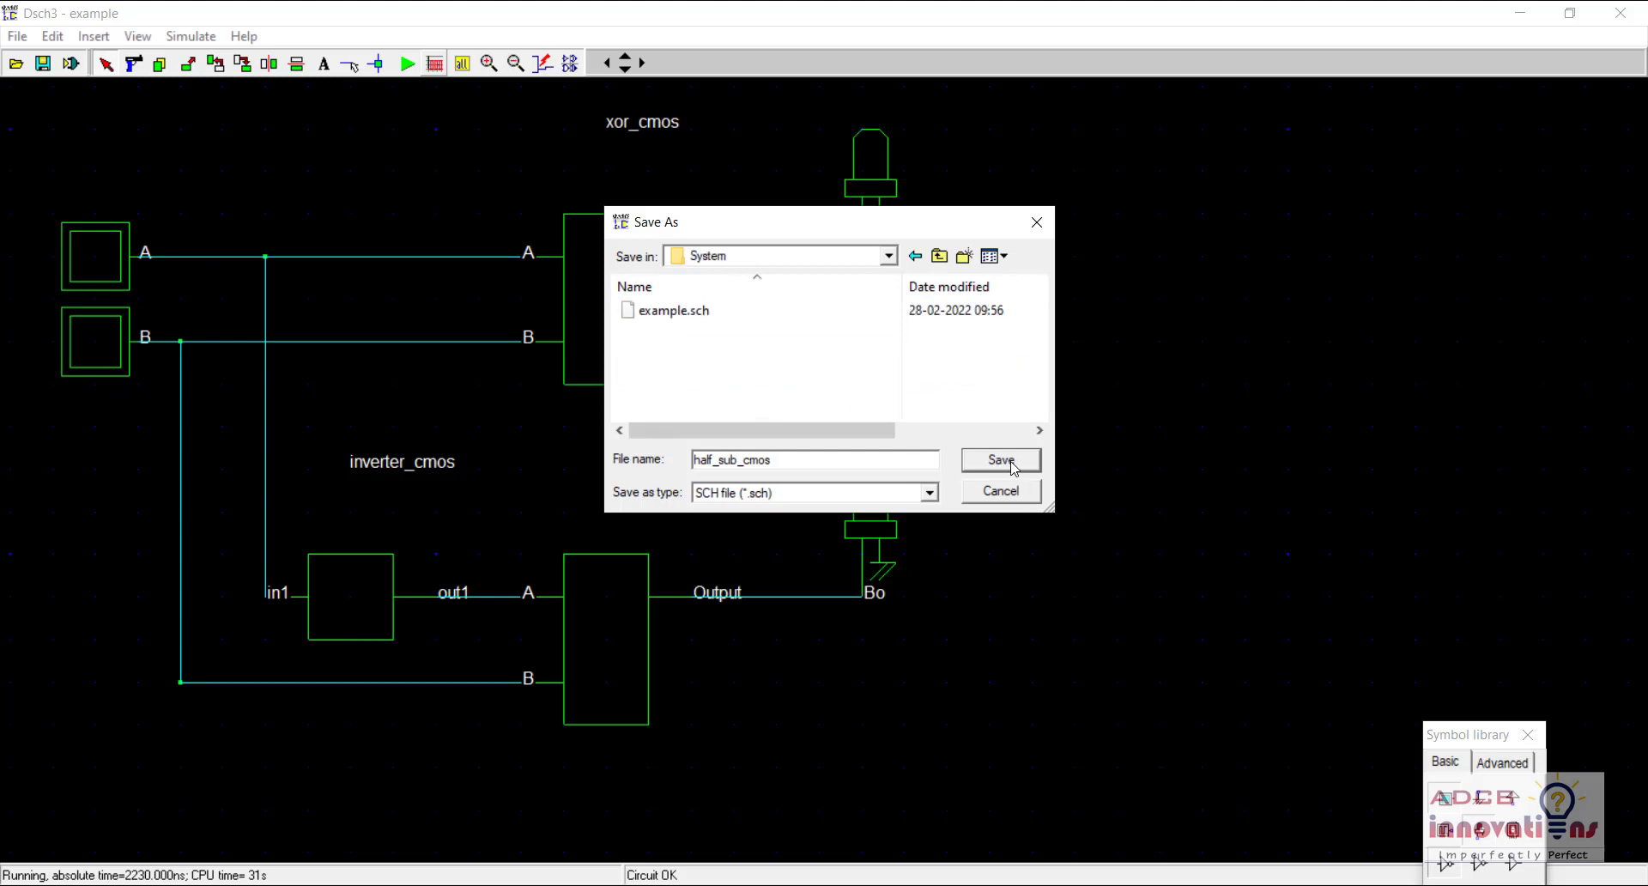
pyautogui.click(941, 255)
pyautogui.doubleClick(862, 313)
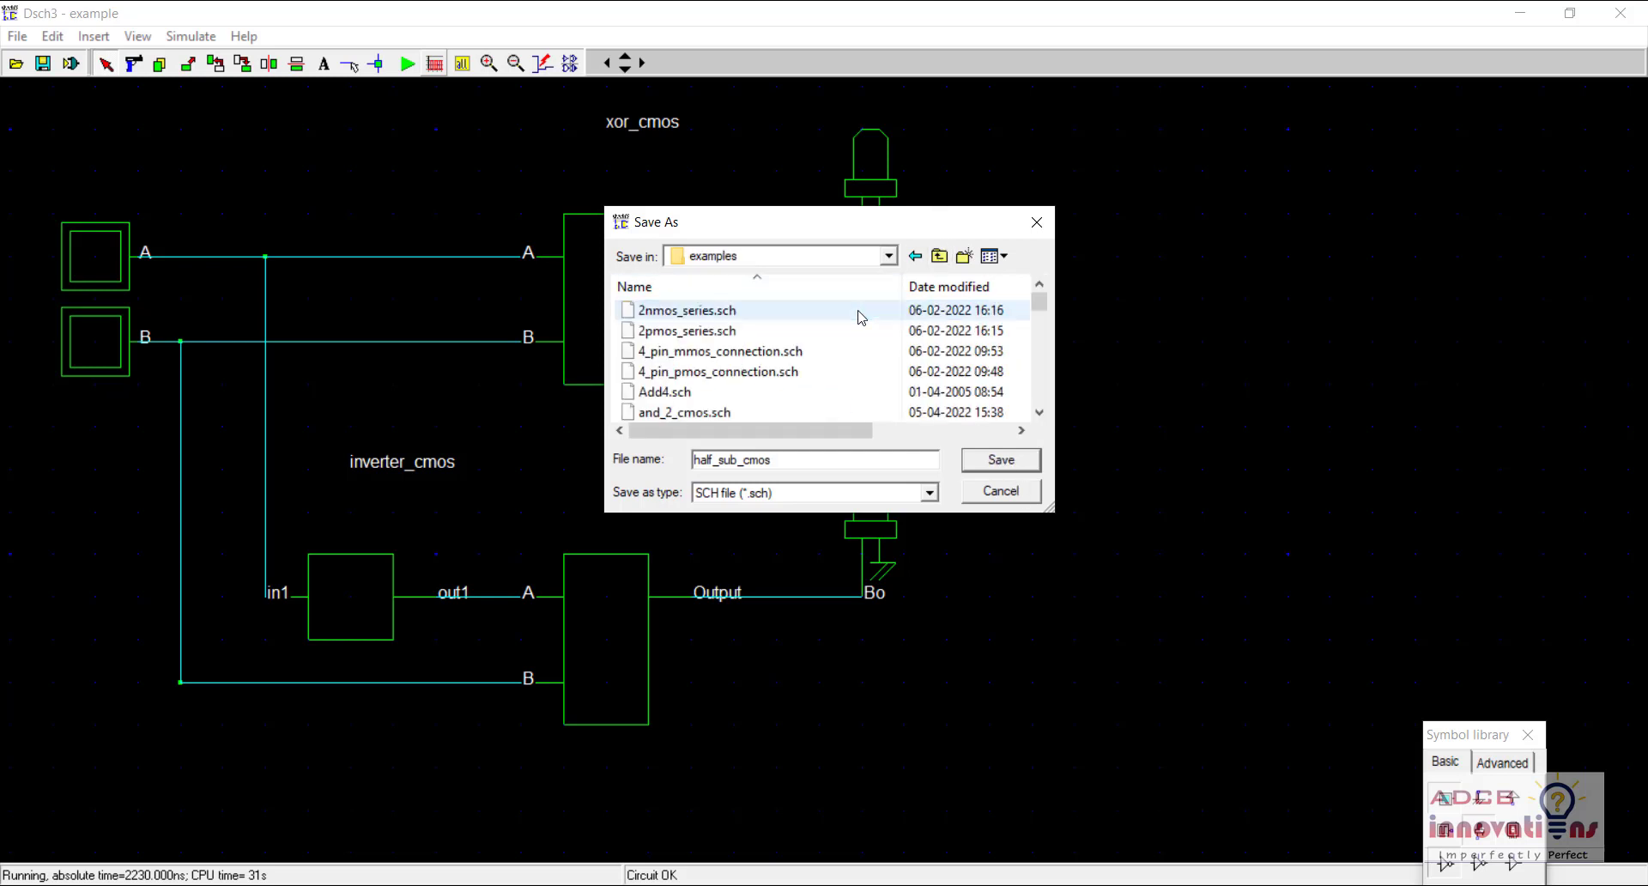
pyautogui.click(1006, 461)
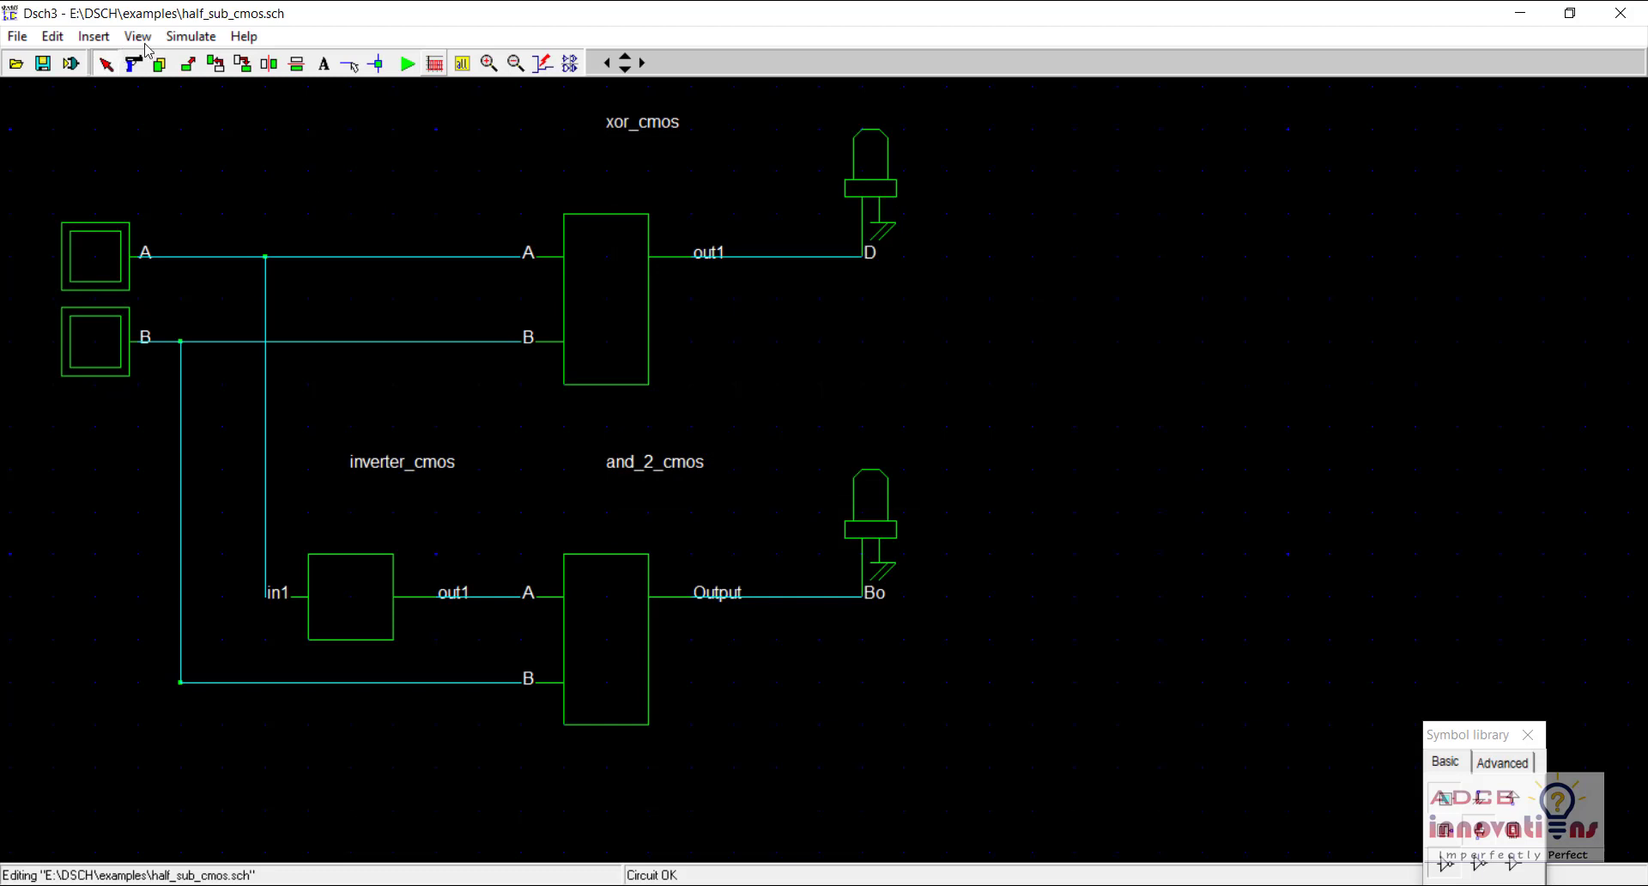
# Convert the schematic to a symbol named half_sub_cmos, with output D at position 1 and Bo at position 2, saved in E:\DSCH
pyautogui.click(93, 38)
pyautogui.moveTo(17, 36)
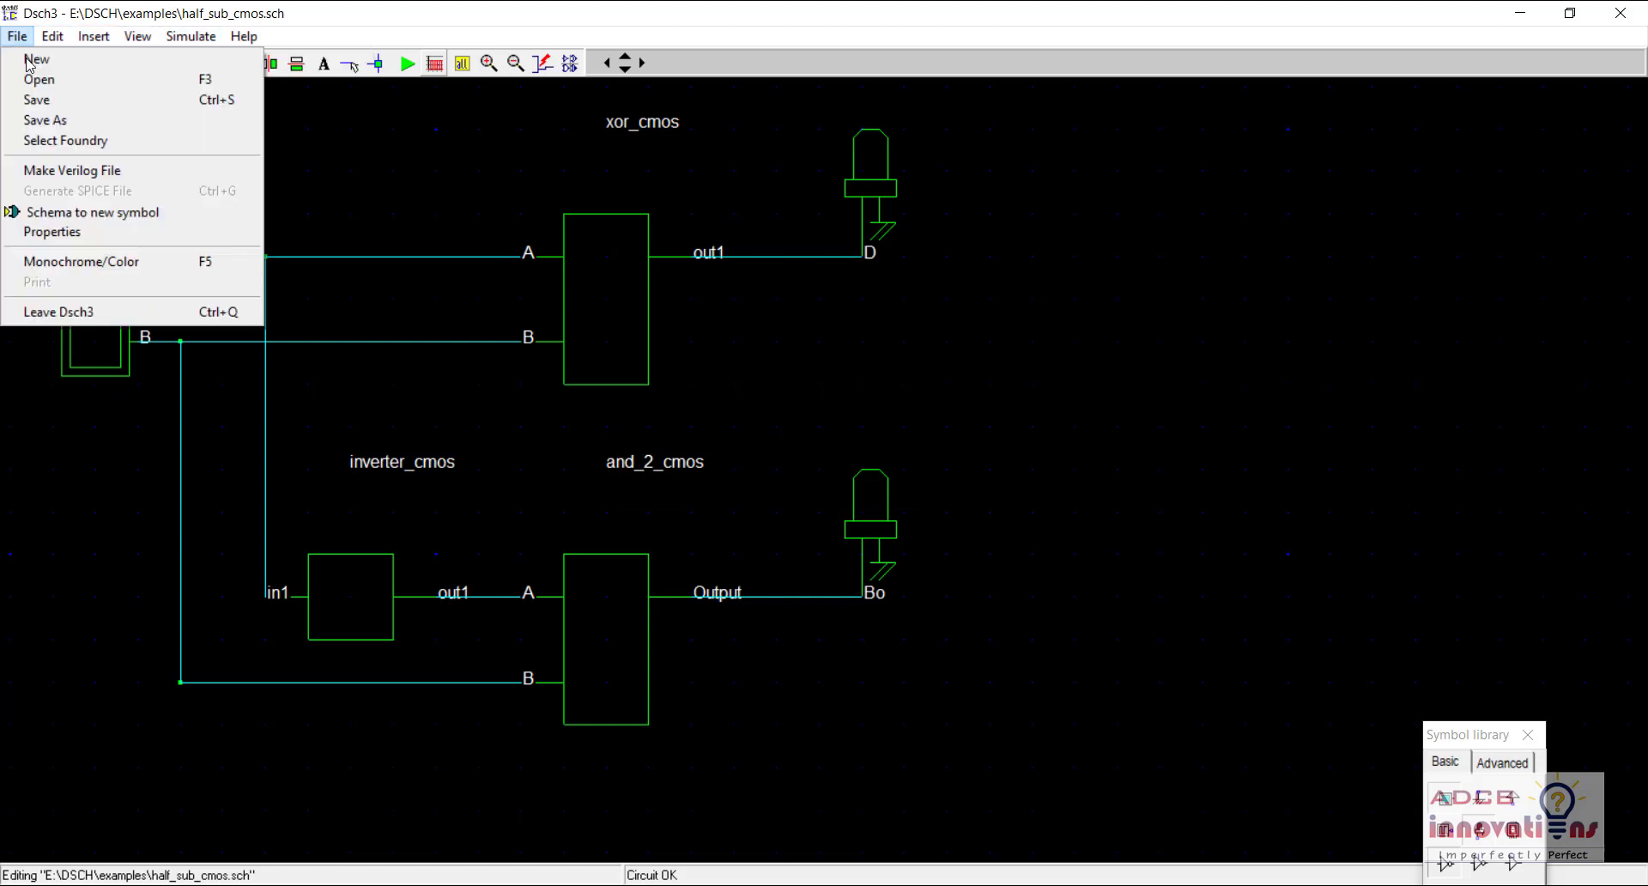
pyautogui.click(89, 215)
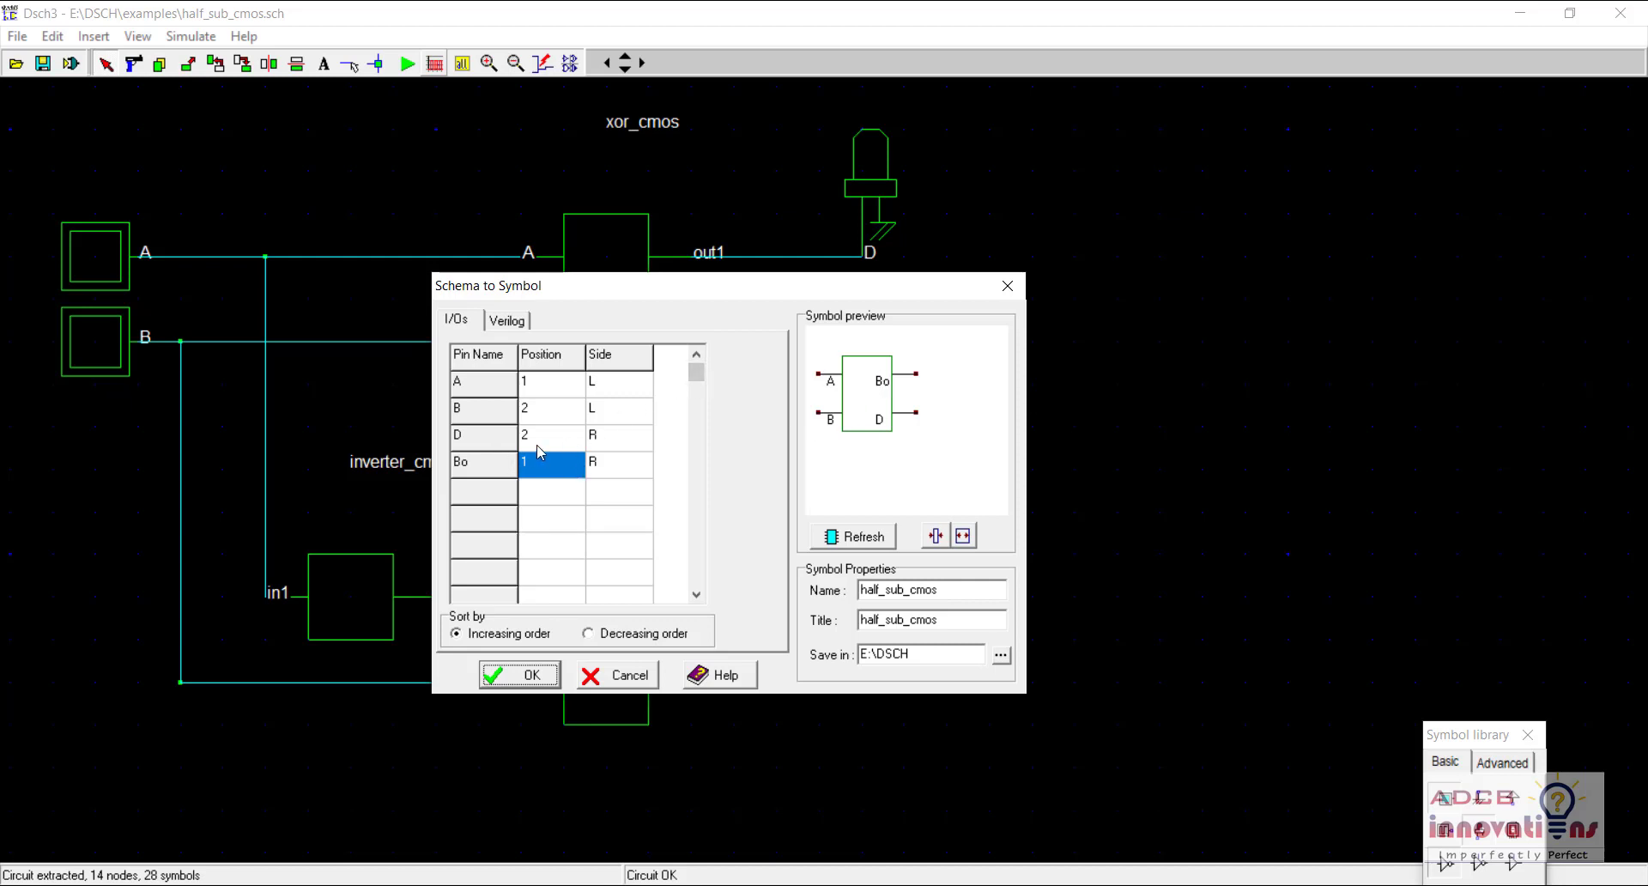
pyautogui.click(529, 441)
pyautogui.click(529, 442)
pyautogui.write('1')
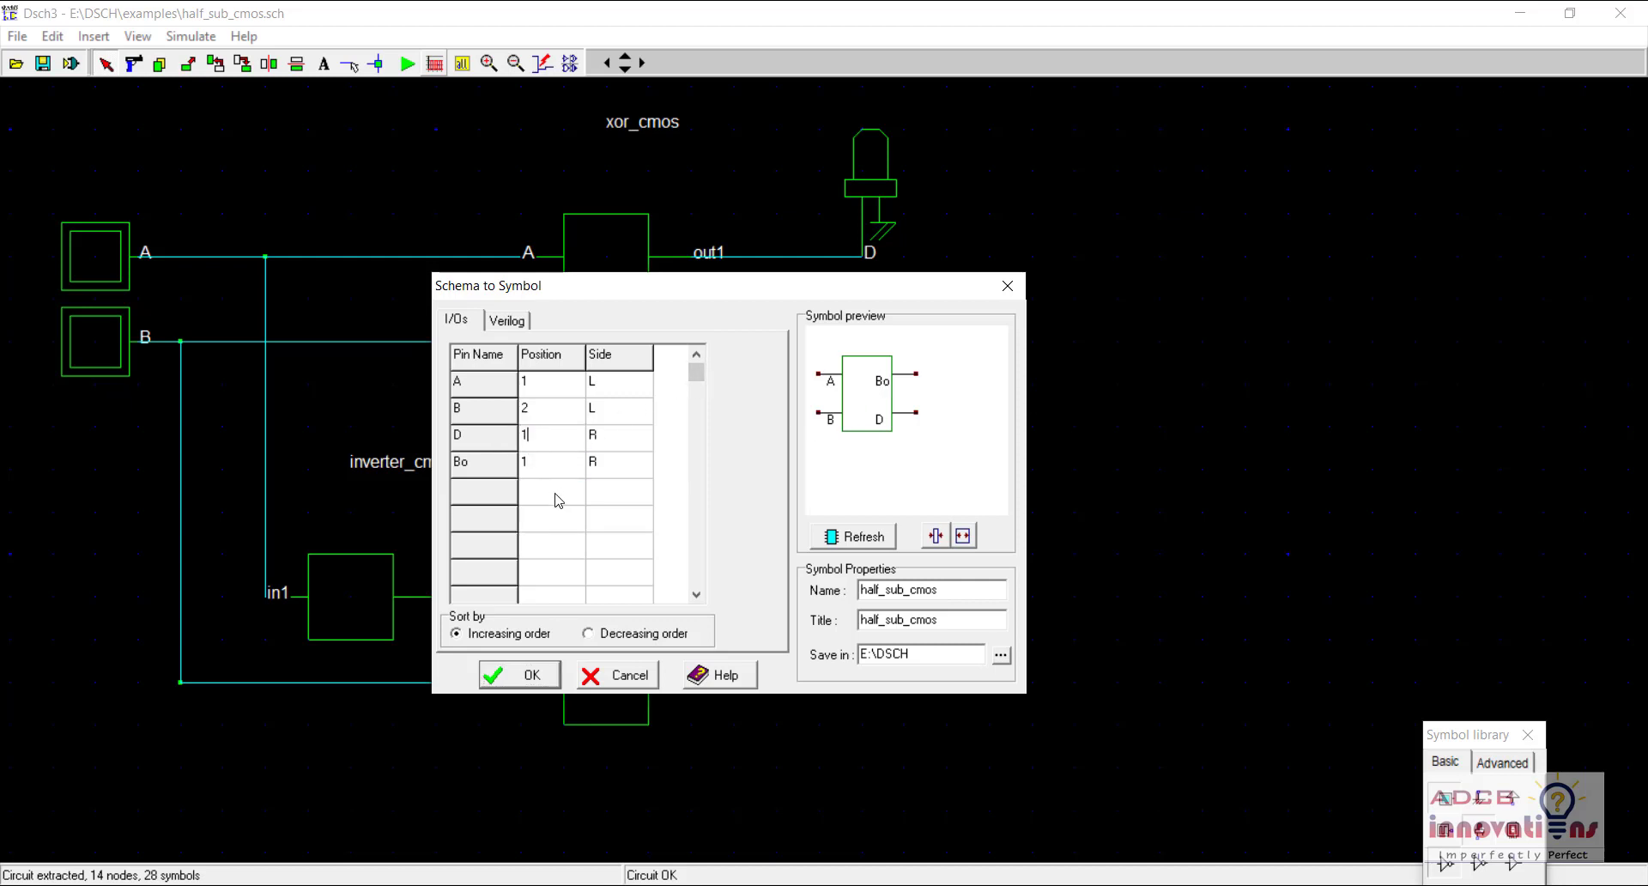
pyautogui.click(537, 464)
pyautogui.click(536, 464)
pyautogui.write('2')
pyautogui.click(862, 538)
pyautogui.click(519, 678)
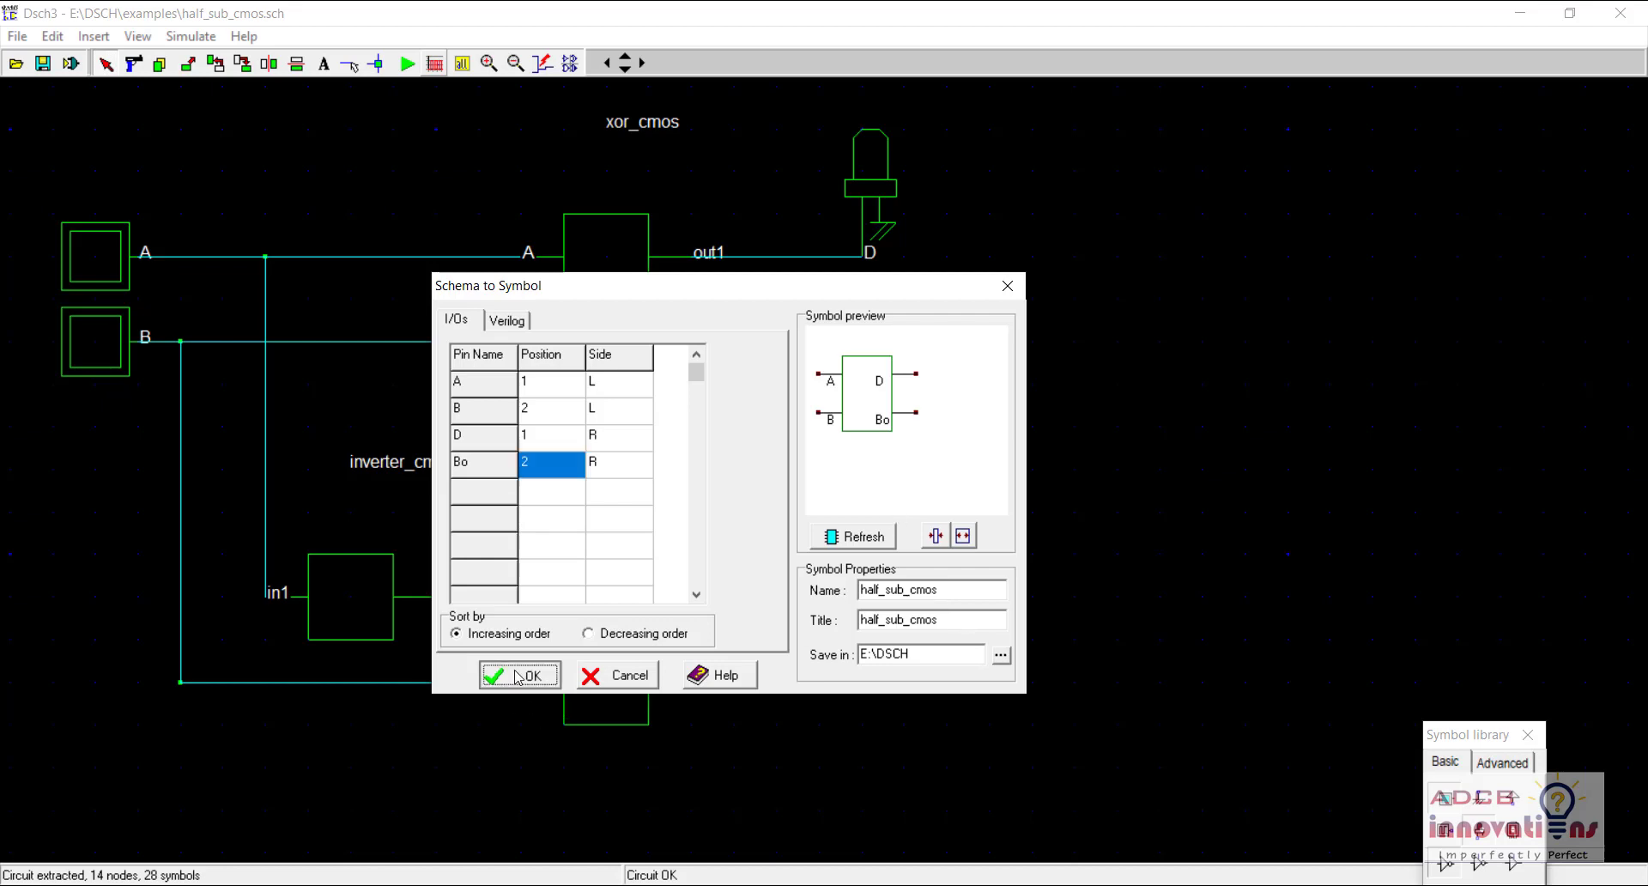
# Switch to Photos and maximize the hs.jpg reference image to review the half subtractor diagram and truth table
pyautogui.hotkey('alt', 'Tab')
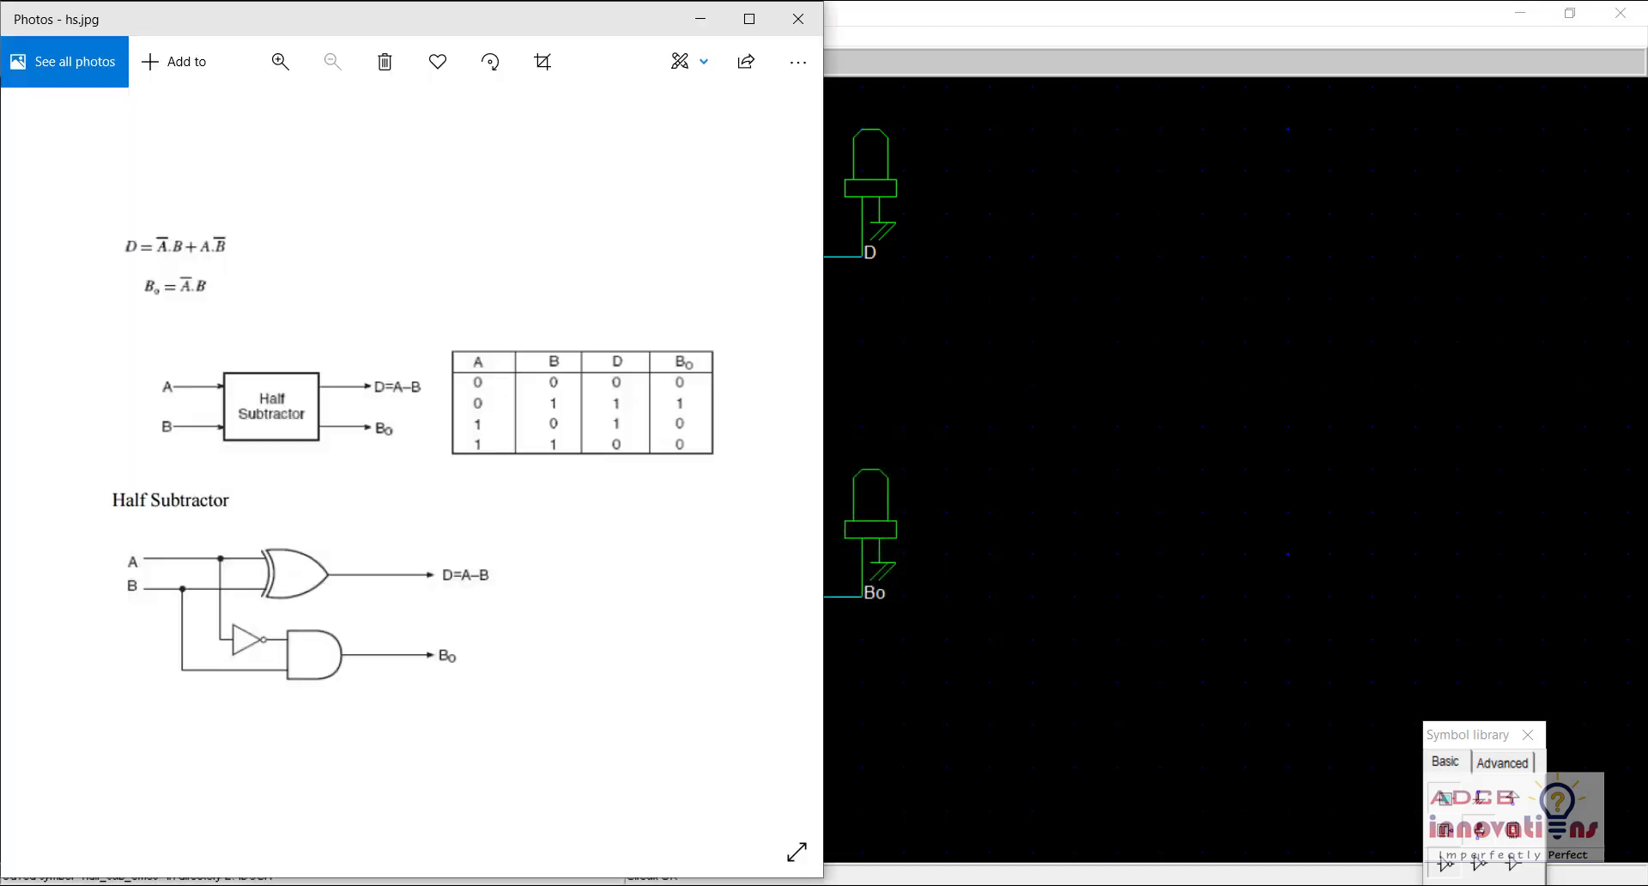
pyautogui.click(738, 34)
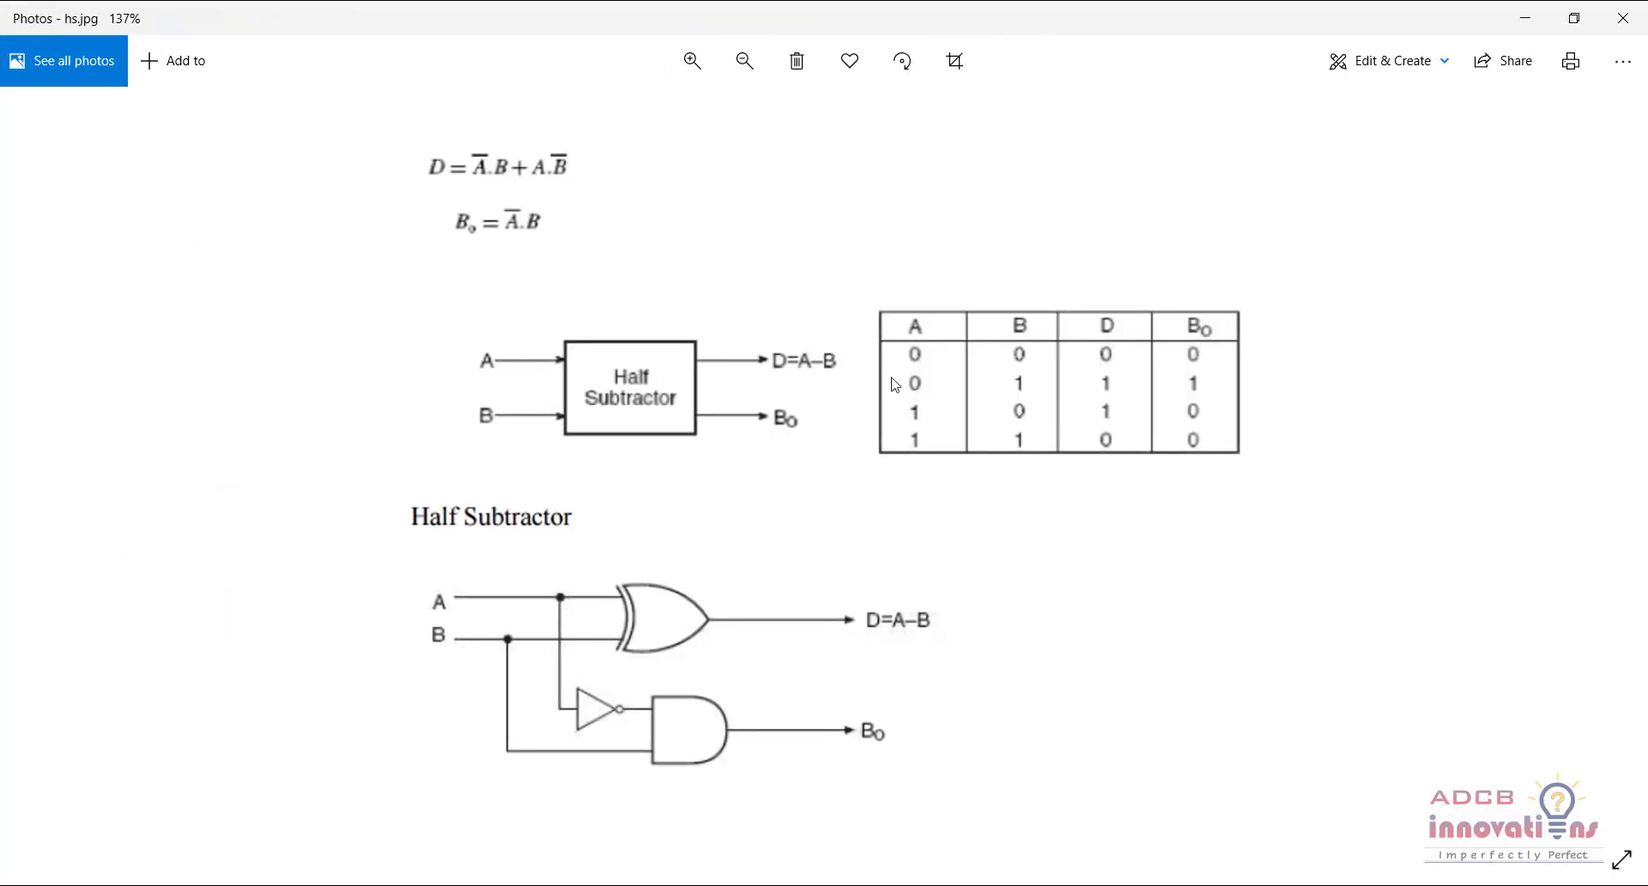
# Browse the half subtractor, half adder and full subtractor reference images, and examine the full subtractor circuit and truth table in fs.jpg
pyautogui.scroll(-1, 891, 375)
pyautogui.press('Left')
pyautogui.press('Left')
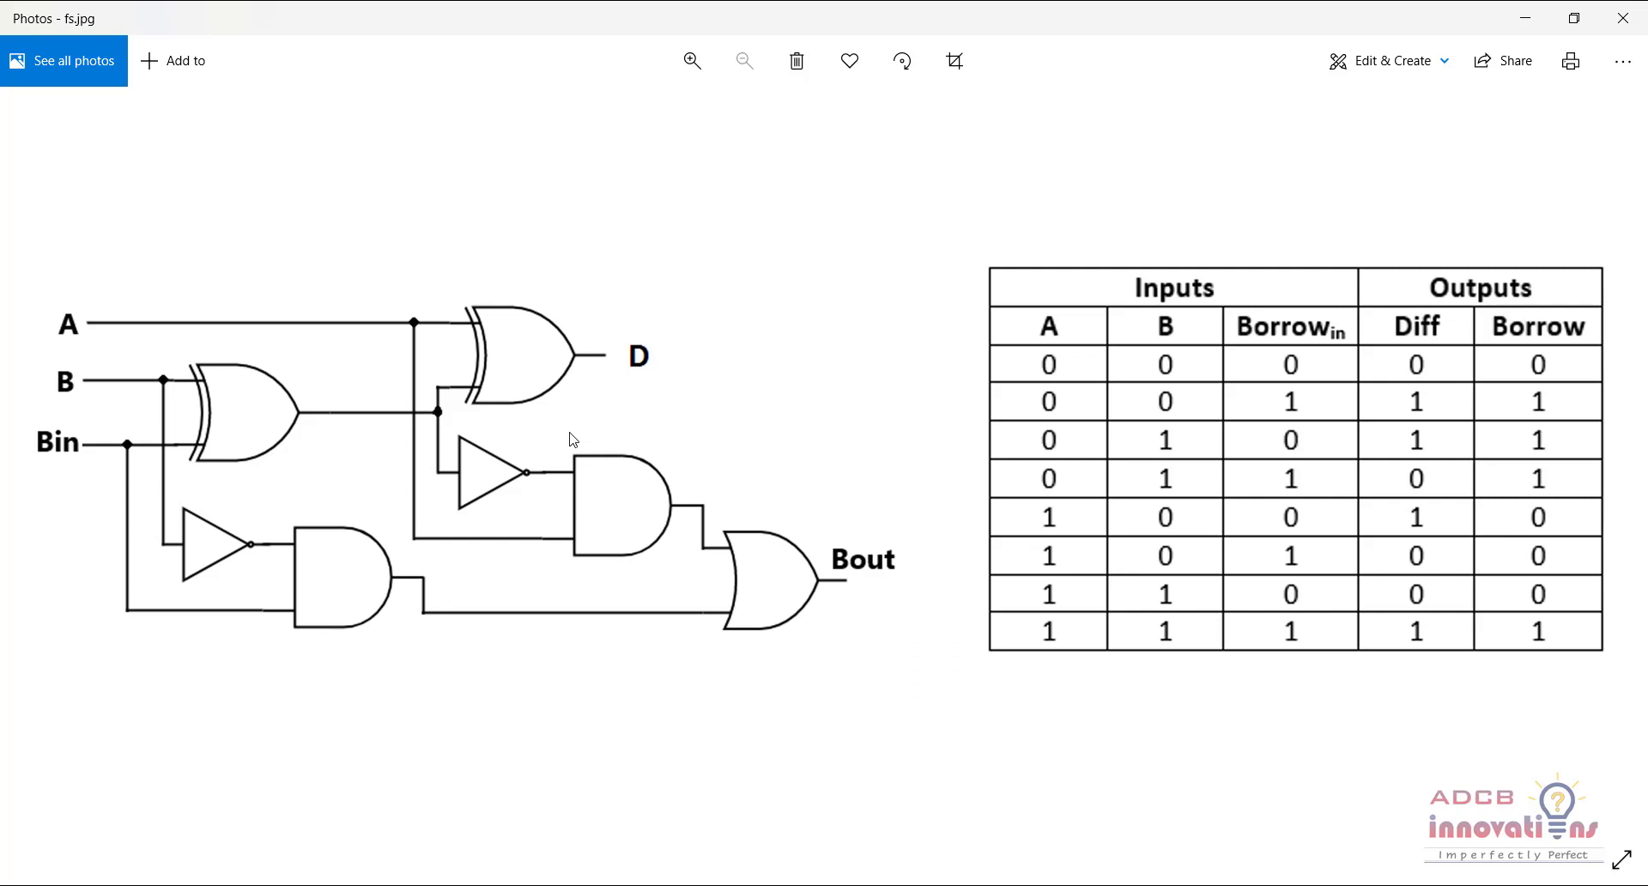
pyautogui.press('Left')
pyautogui.hotkey('ctrl', '+')
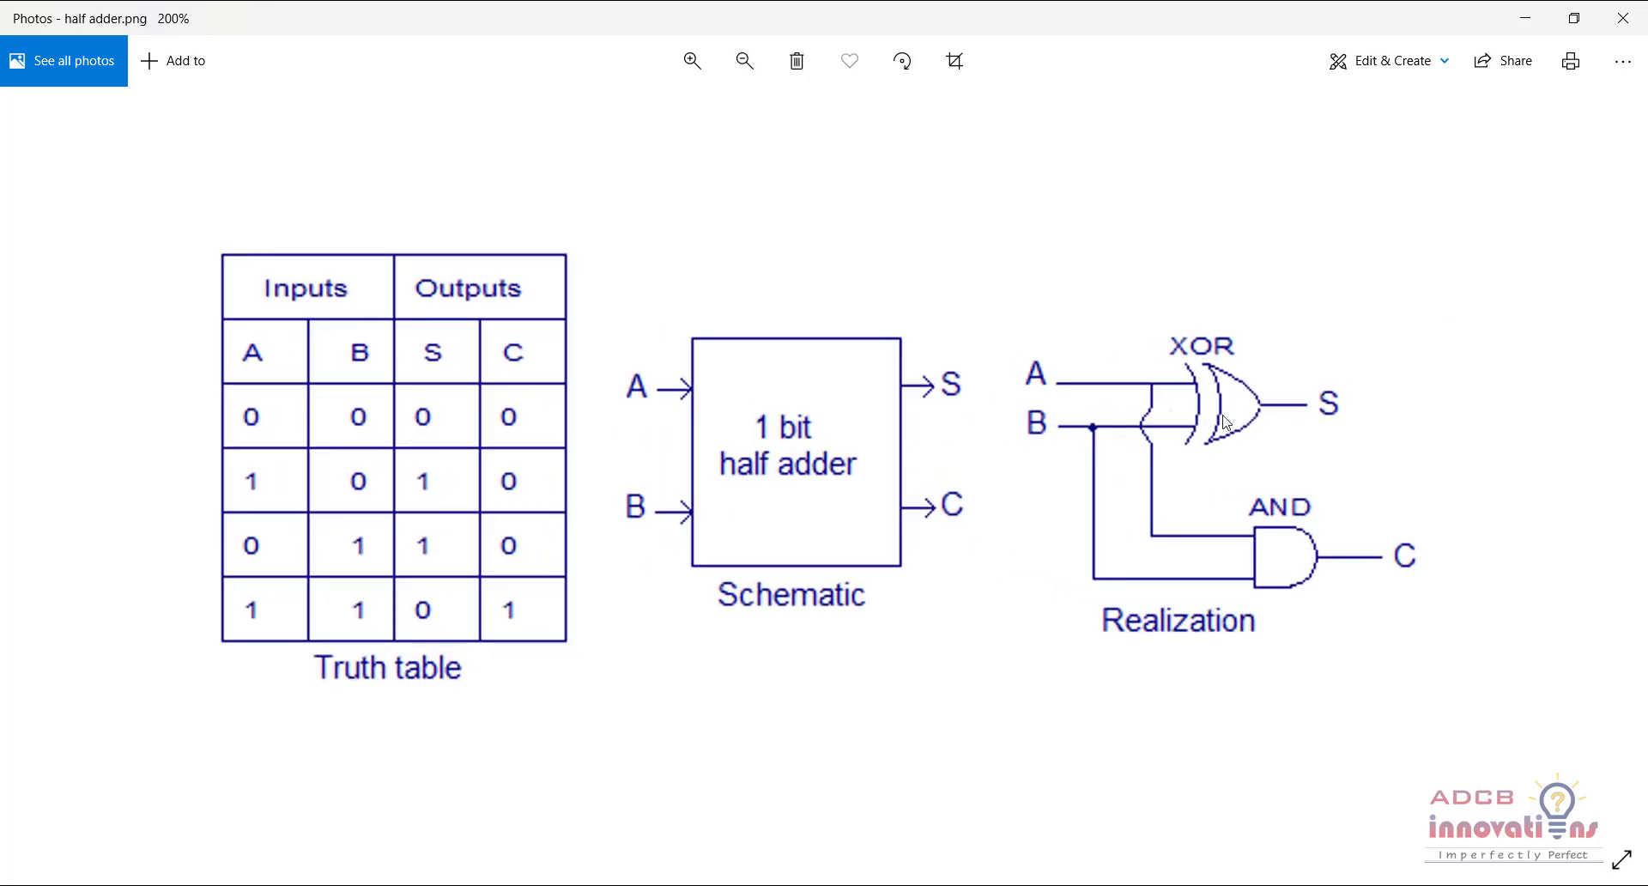
pyautogui.hotkey('ctrl', '-')
pyautogui.press('Left')
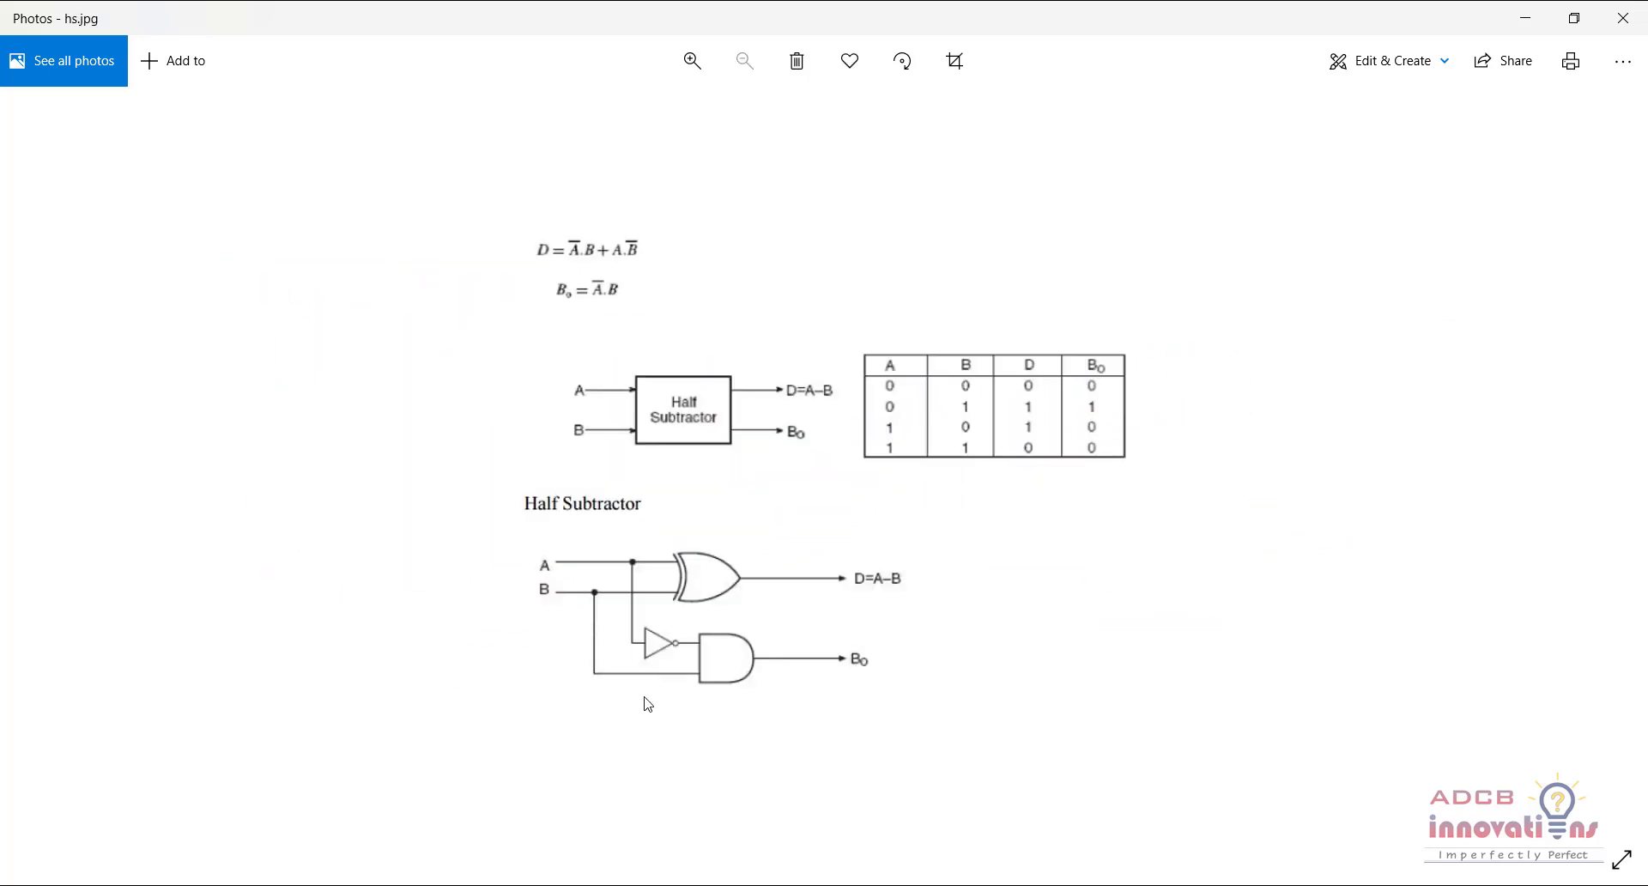
pyautogui.hotkey('ctrl', '+')
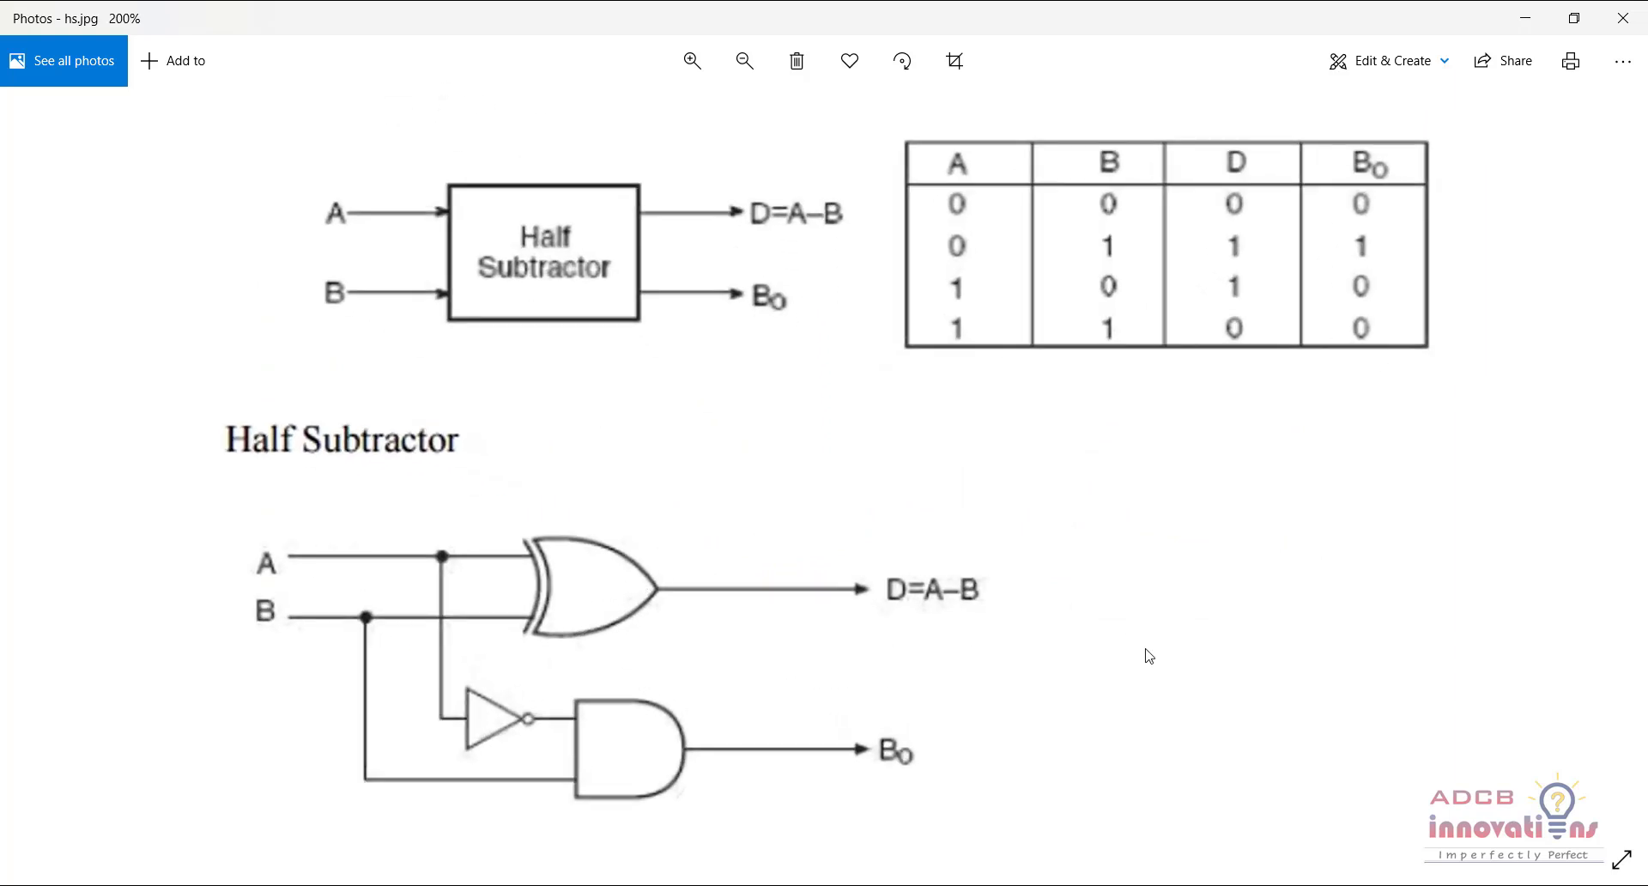
pyautogui.press('Right')
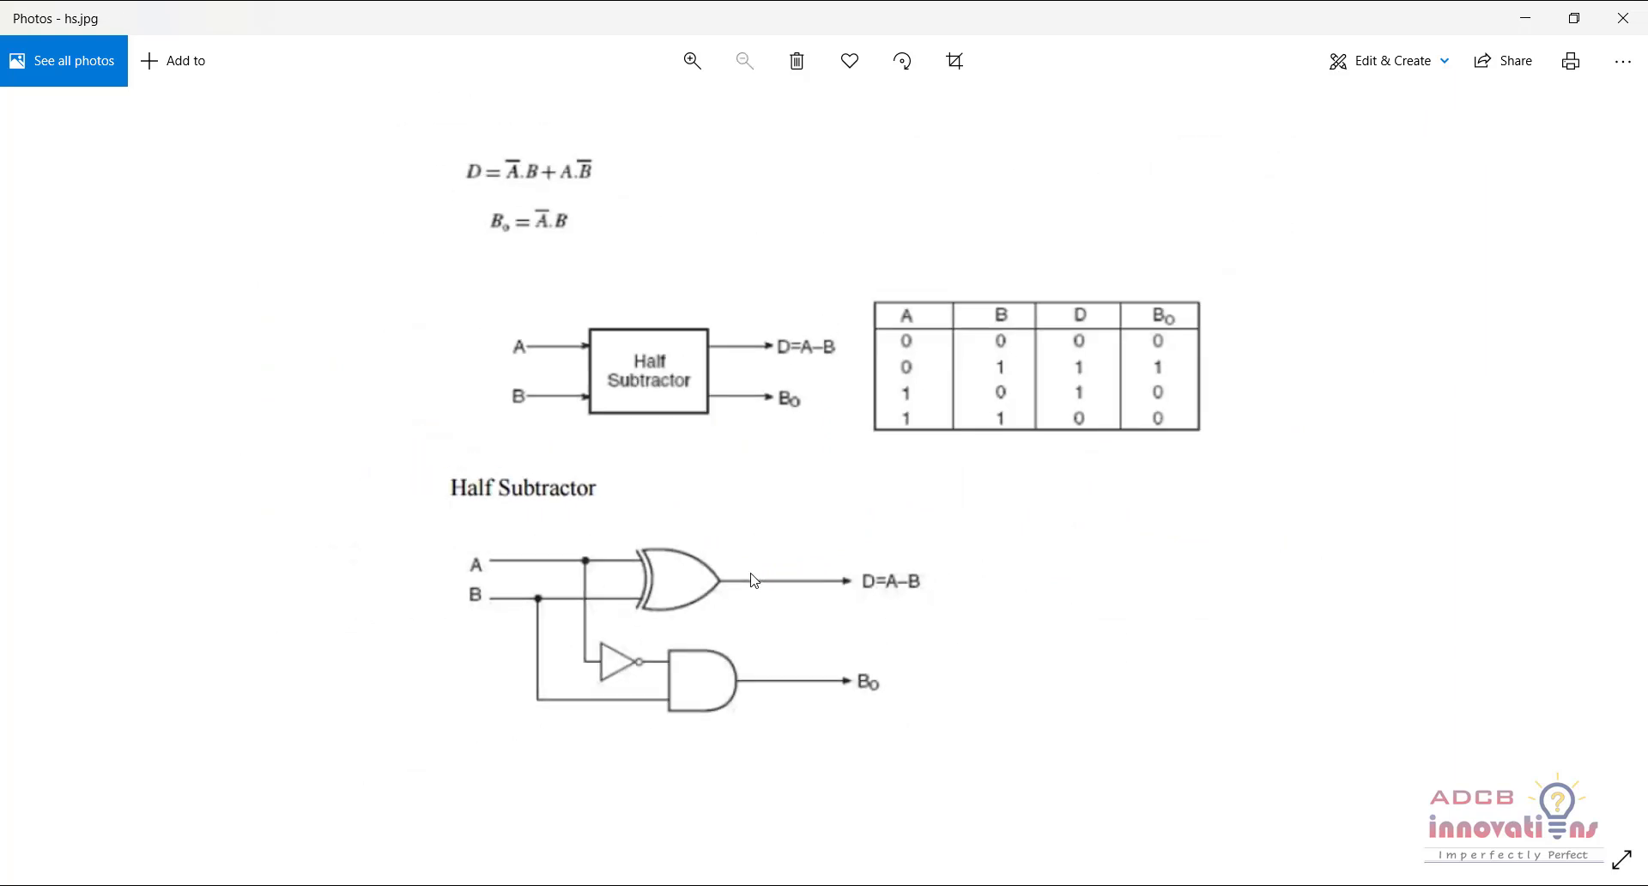
pyautogui.press('Right')
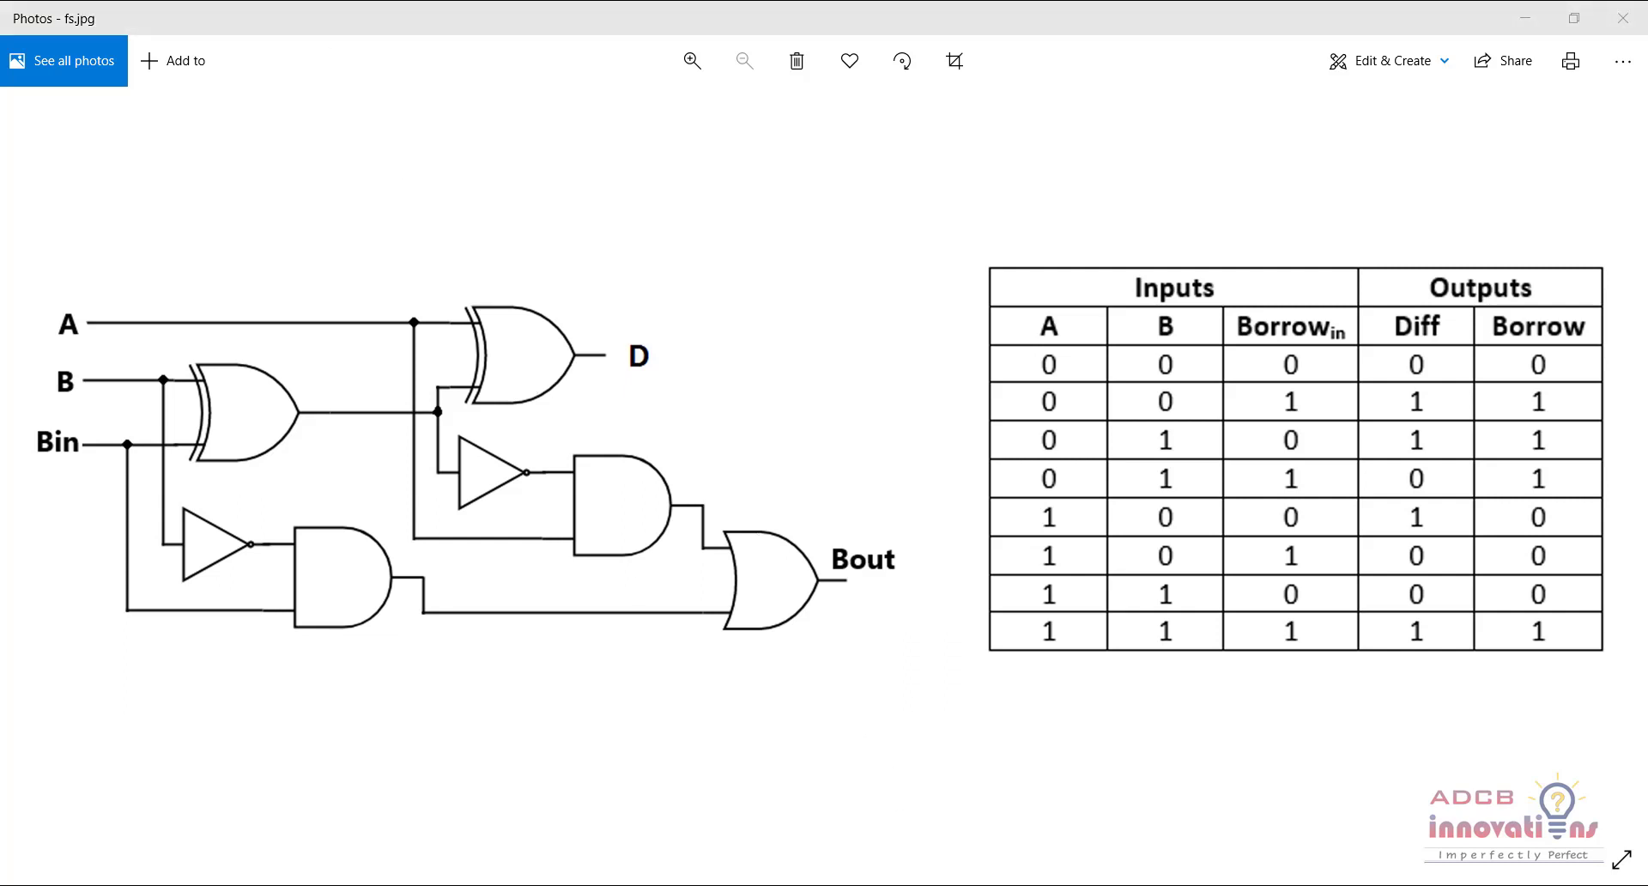
# Switch back to DSCH and start a new empty schematic
pyautogui.moveTo(978, 884)
pyautogui.click(908, 884)
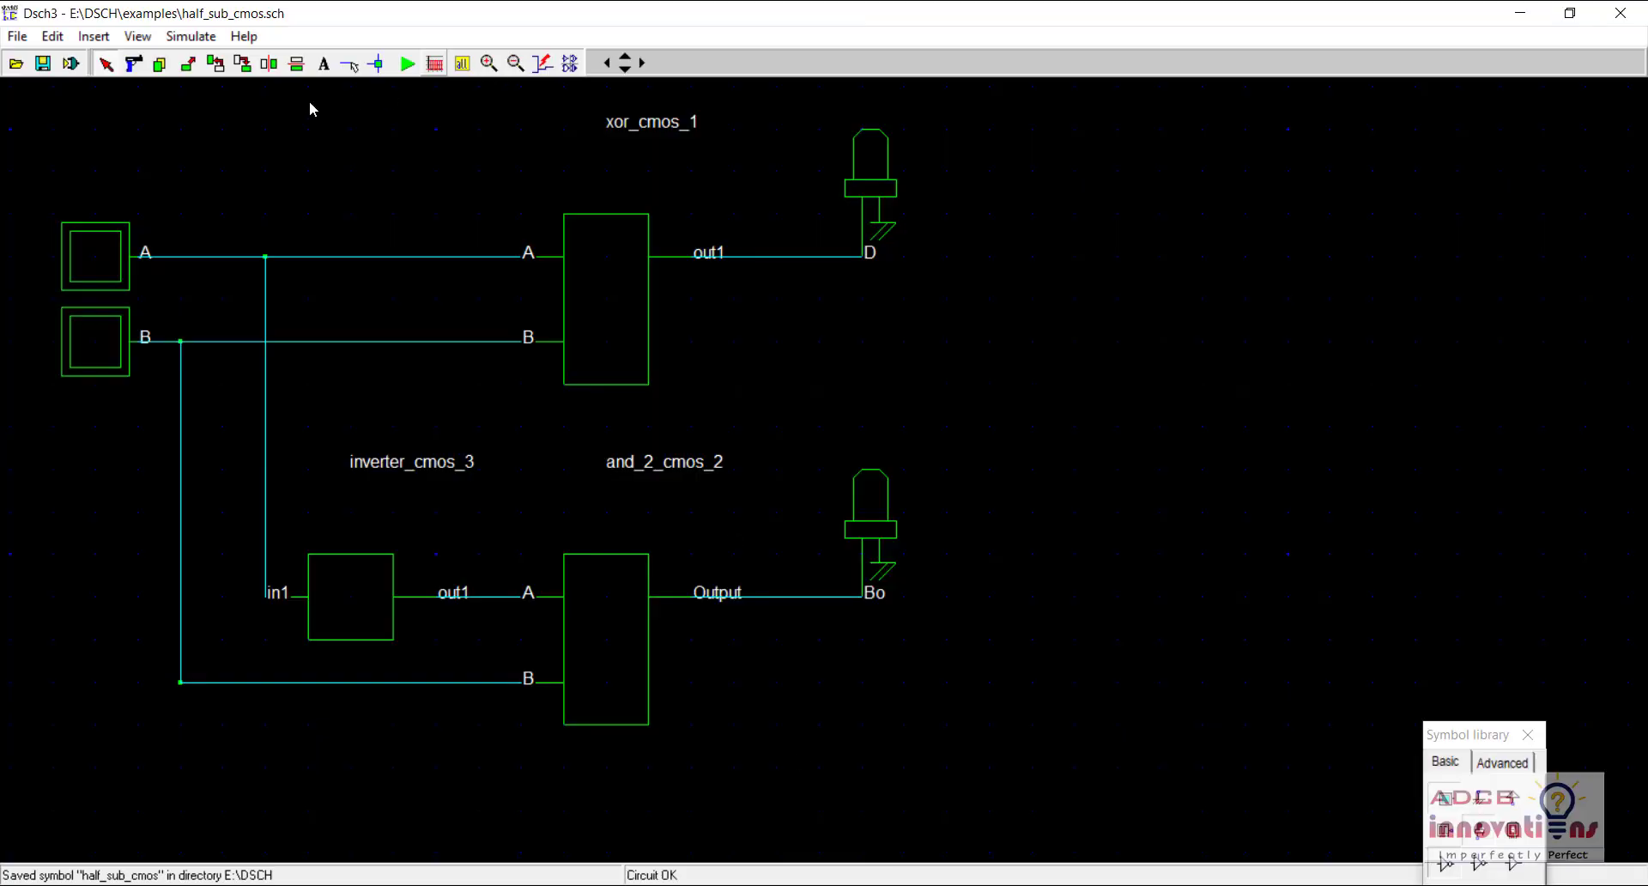
pyautogui.click(19, 37)
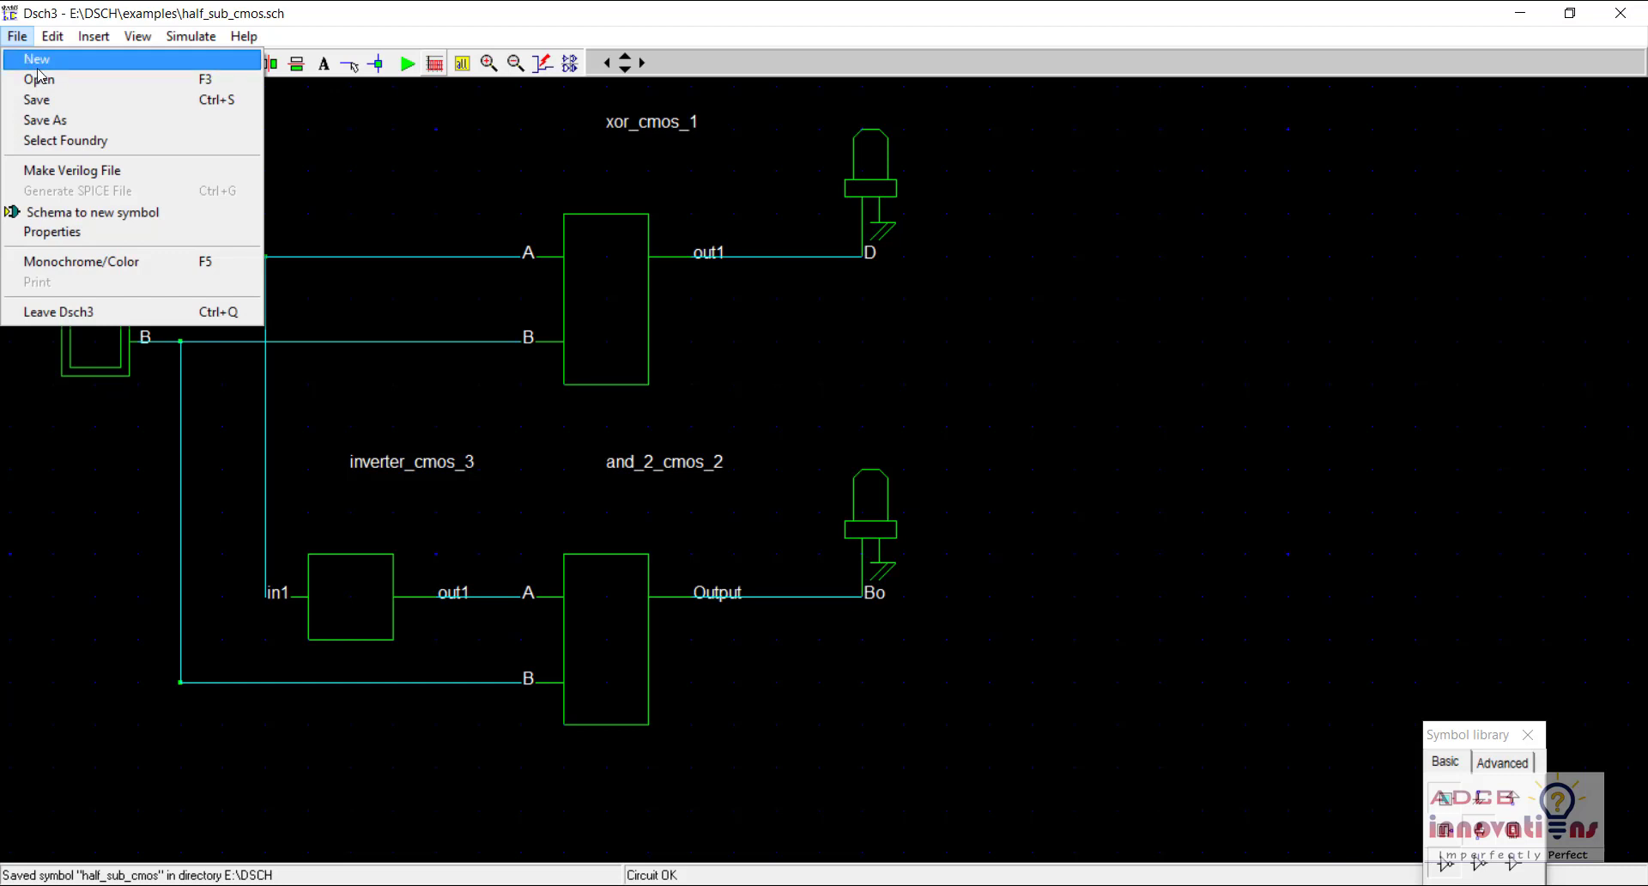
pyautogui.click(36, 69)
# Insert two half_sub_cmos symbols from E:\DSCH side by side in the schematic
pyautogui.click(94, 36)
pyautogui.moveTo(138, 36)
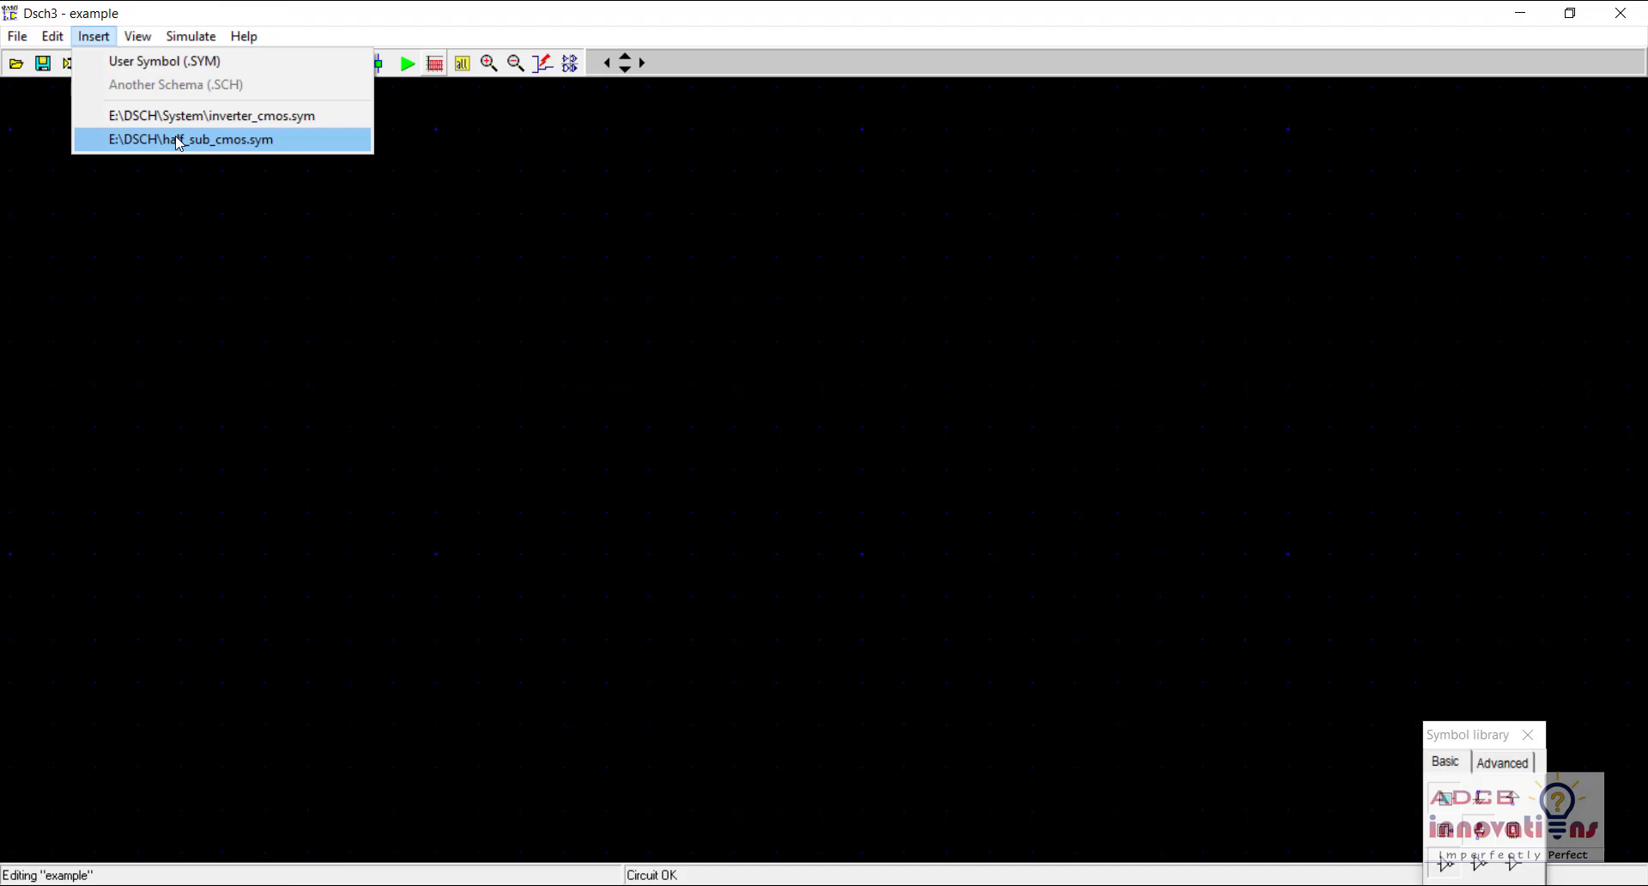
pyautogui.click(178, 139)
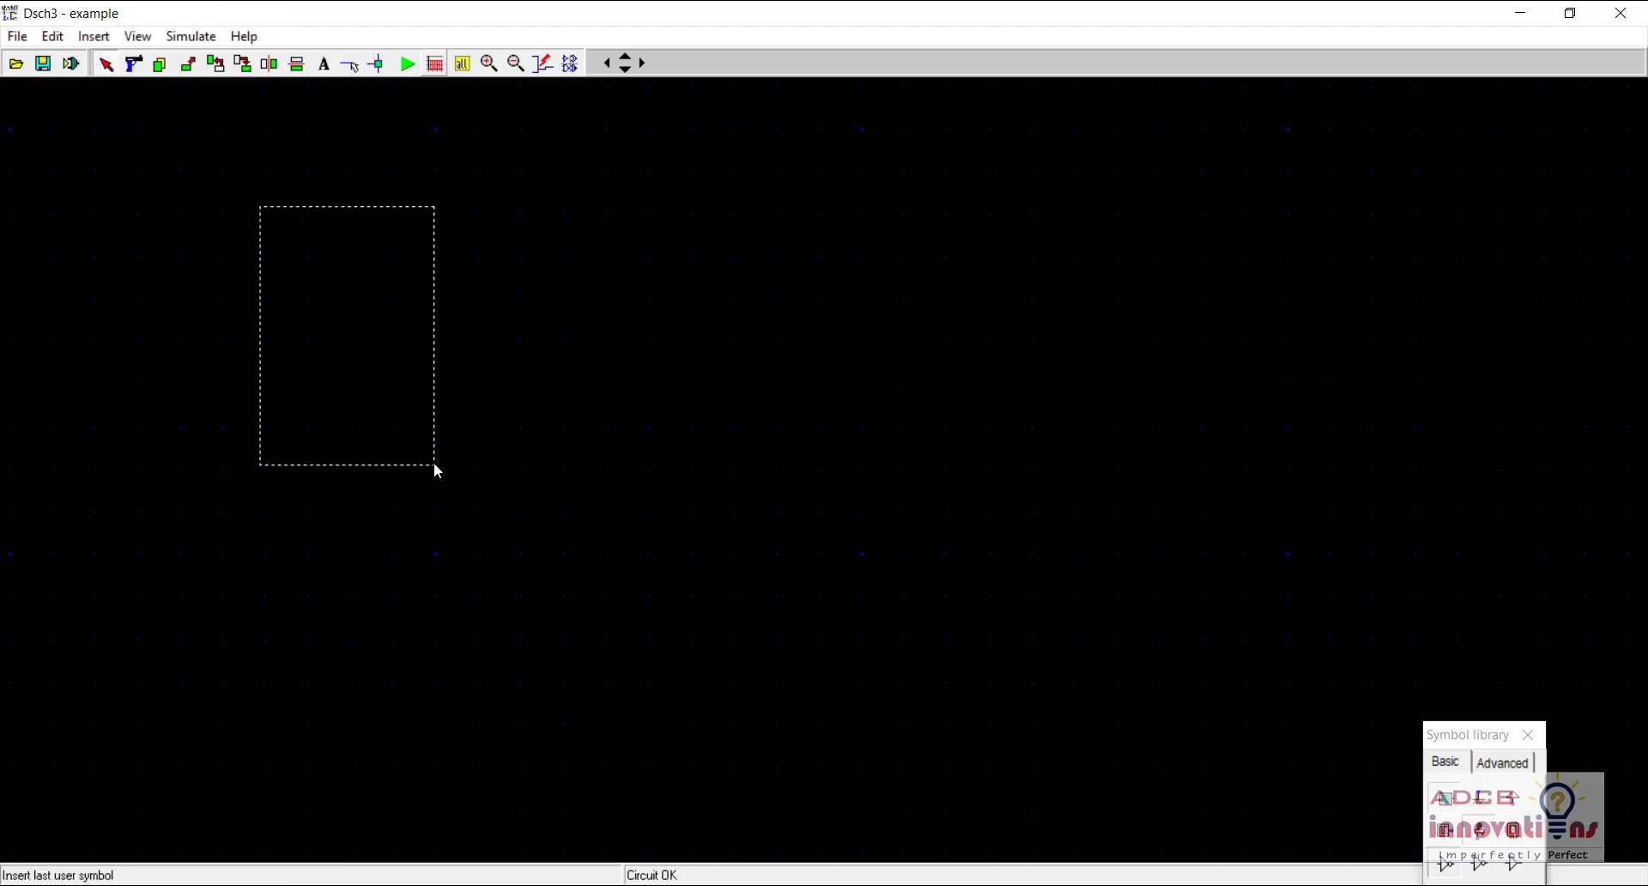
pyautogui.click(580, 638)
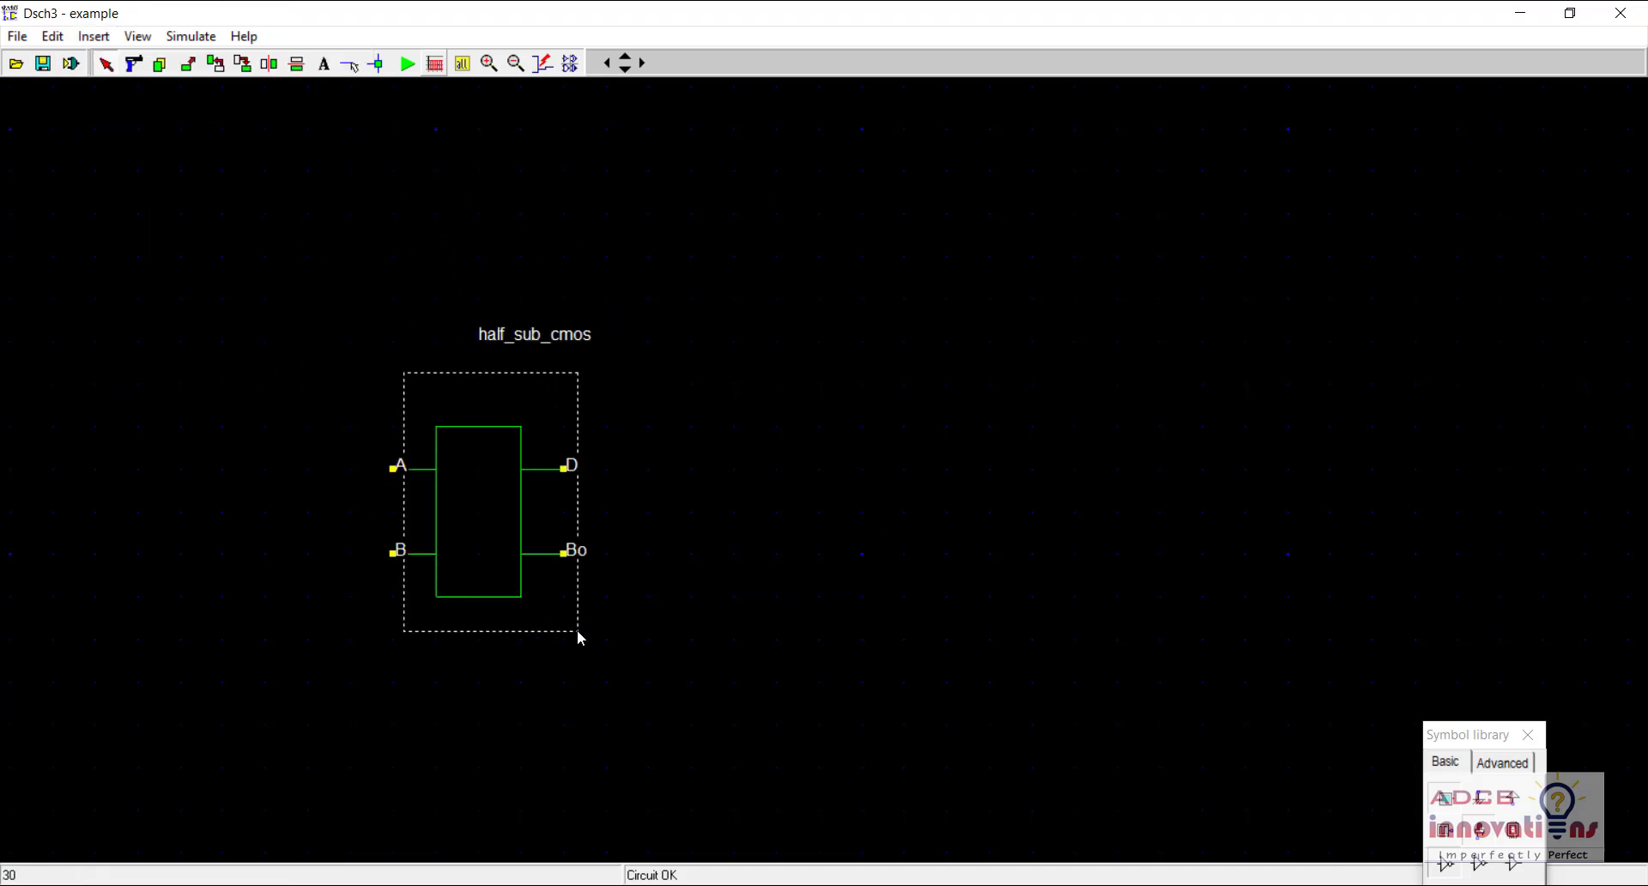
pyautogui.click(95, 36)
pyautogui.click(175, 141)
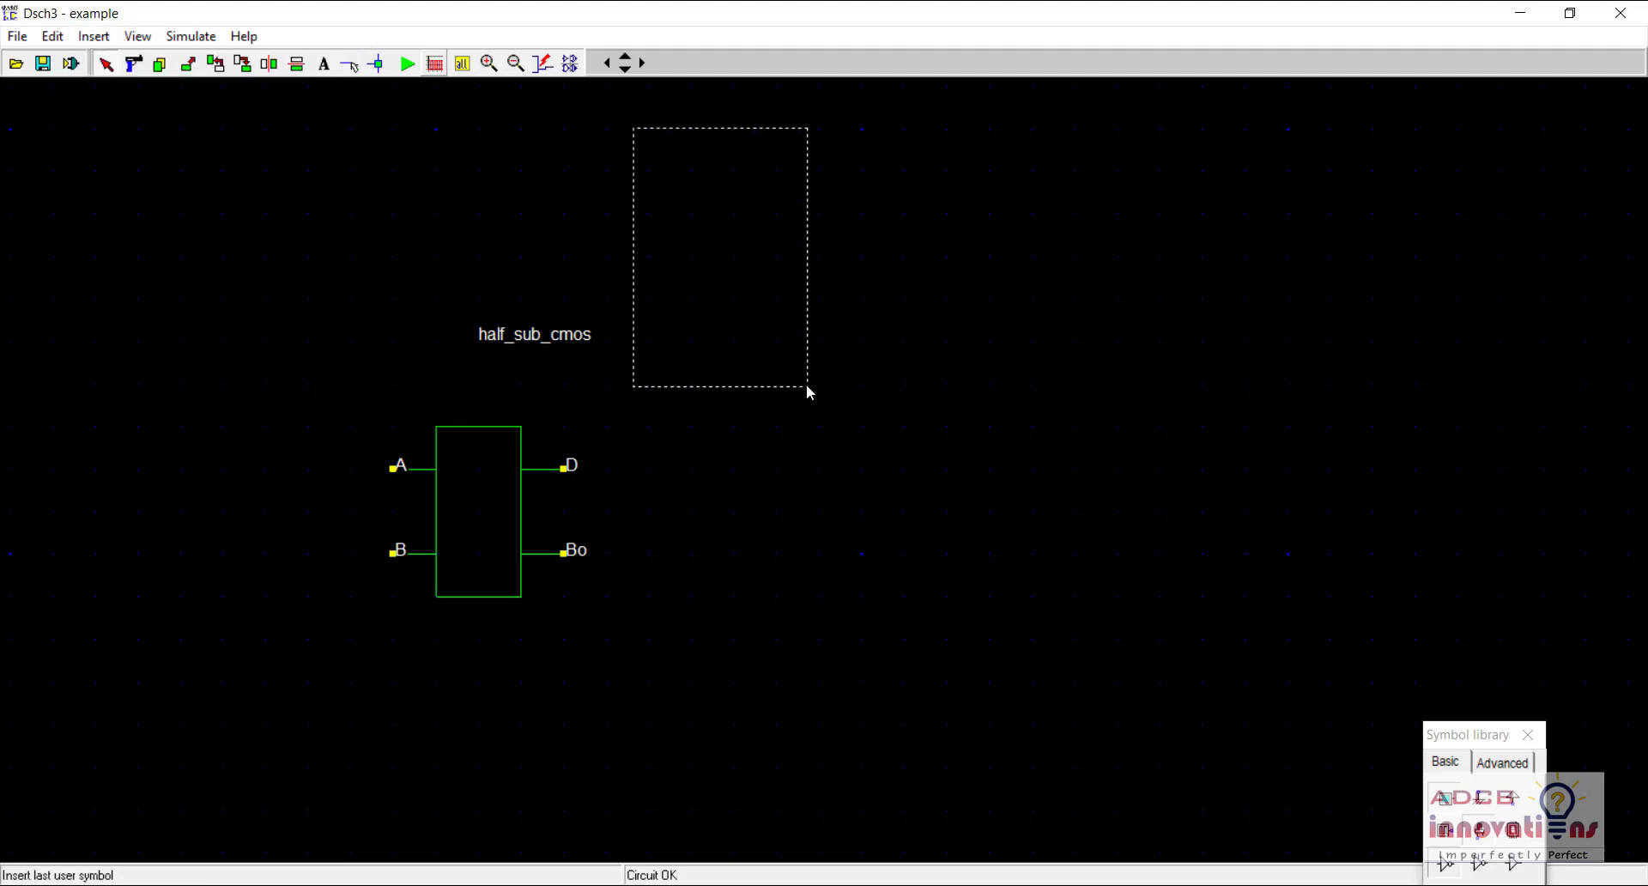
pyautogui.click(1058, 644)
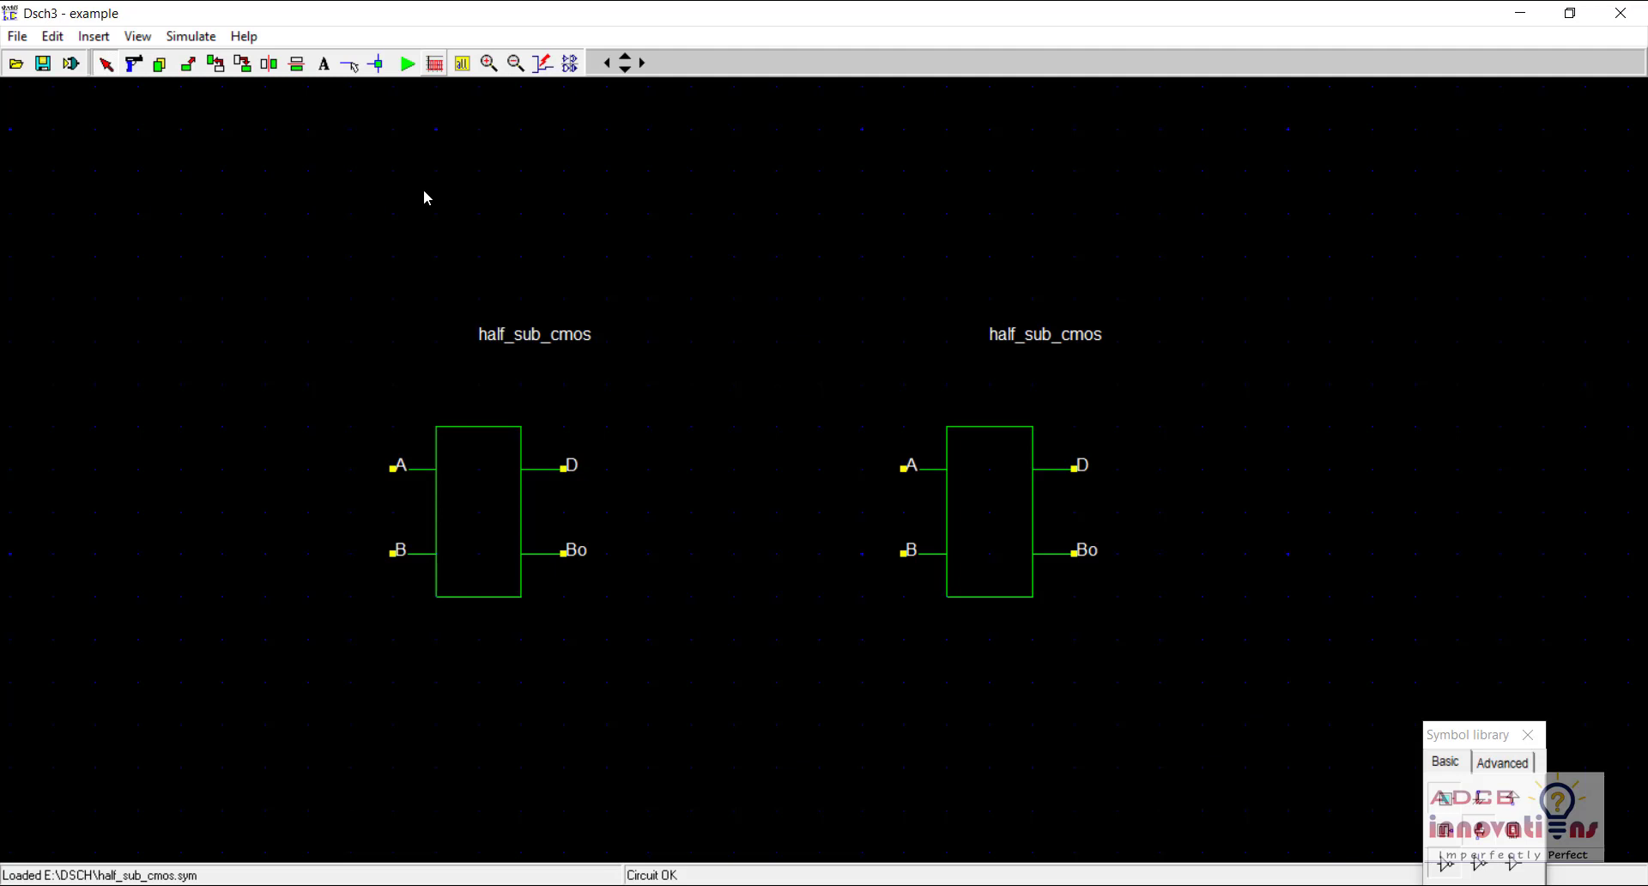
# Insert the or_2_cmos user symbol from the DSCH folder below and beyond the second half subtractor's outputs
pyautogui.click(108, 40)
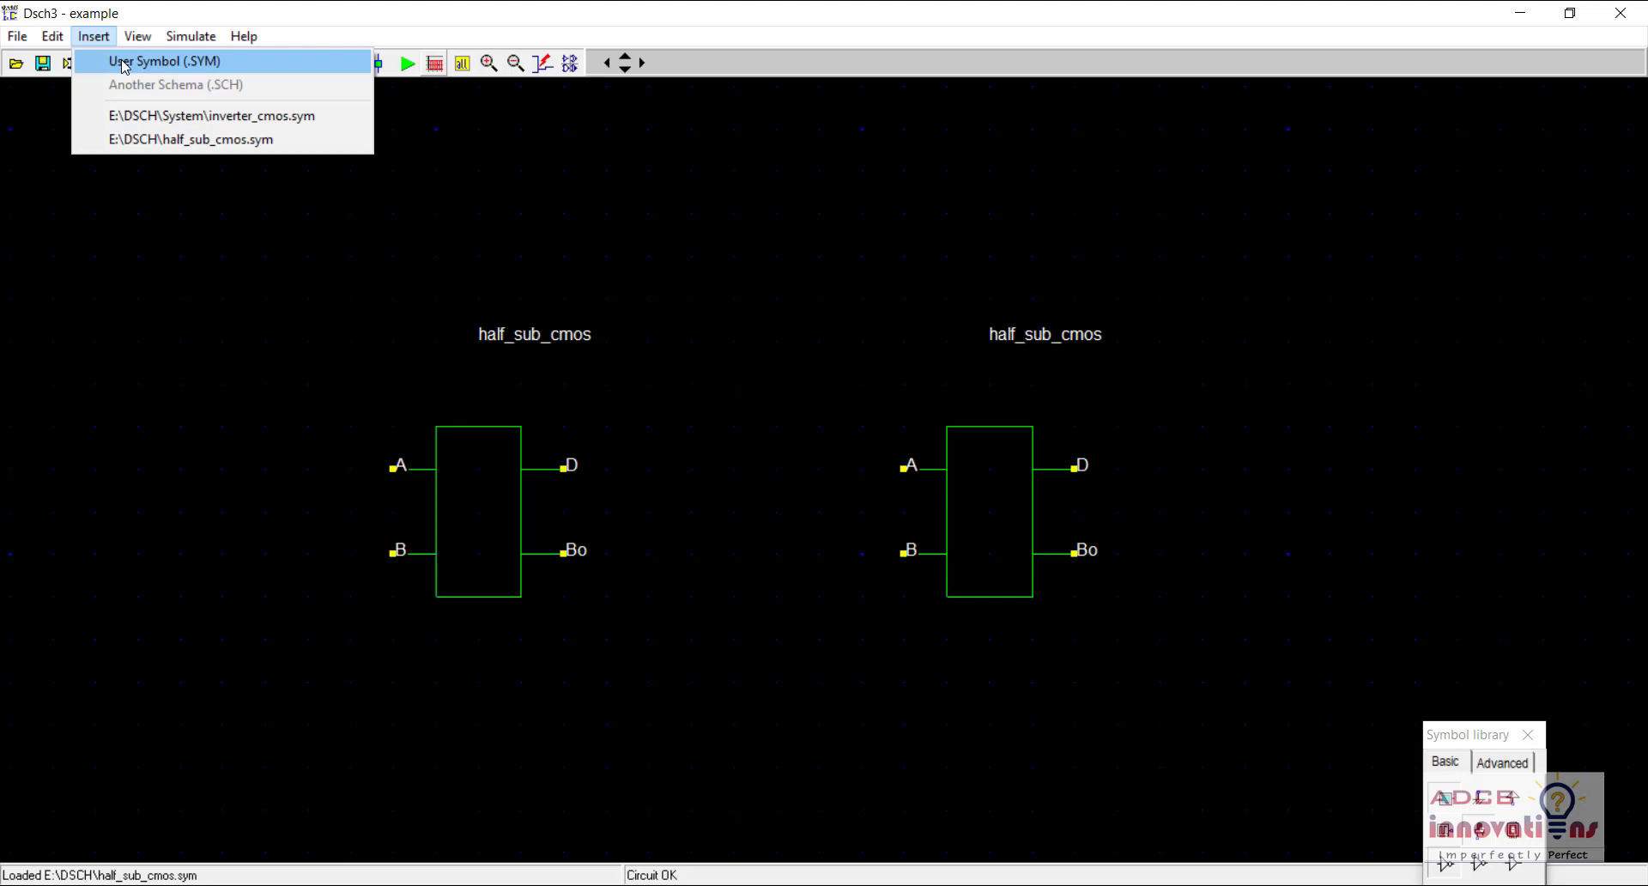
pyautogui.click(125, 62)
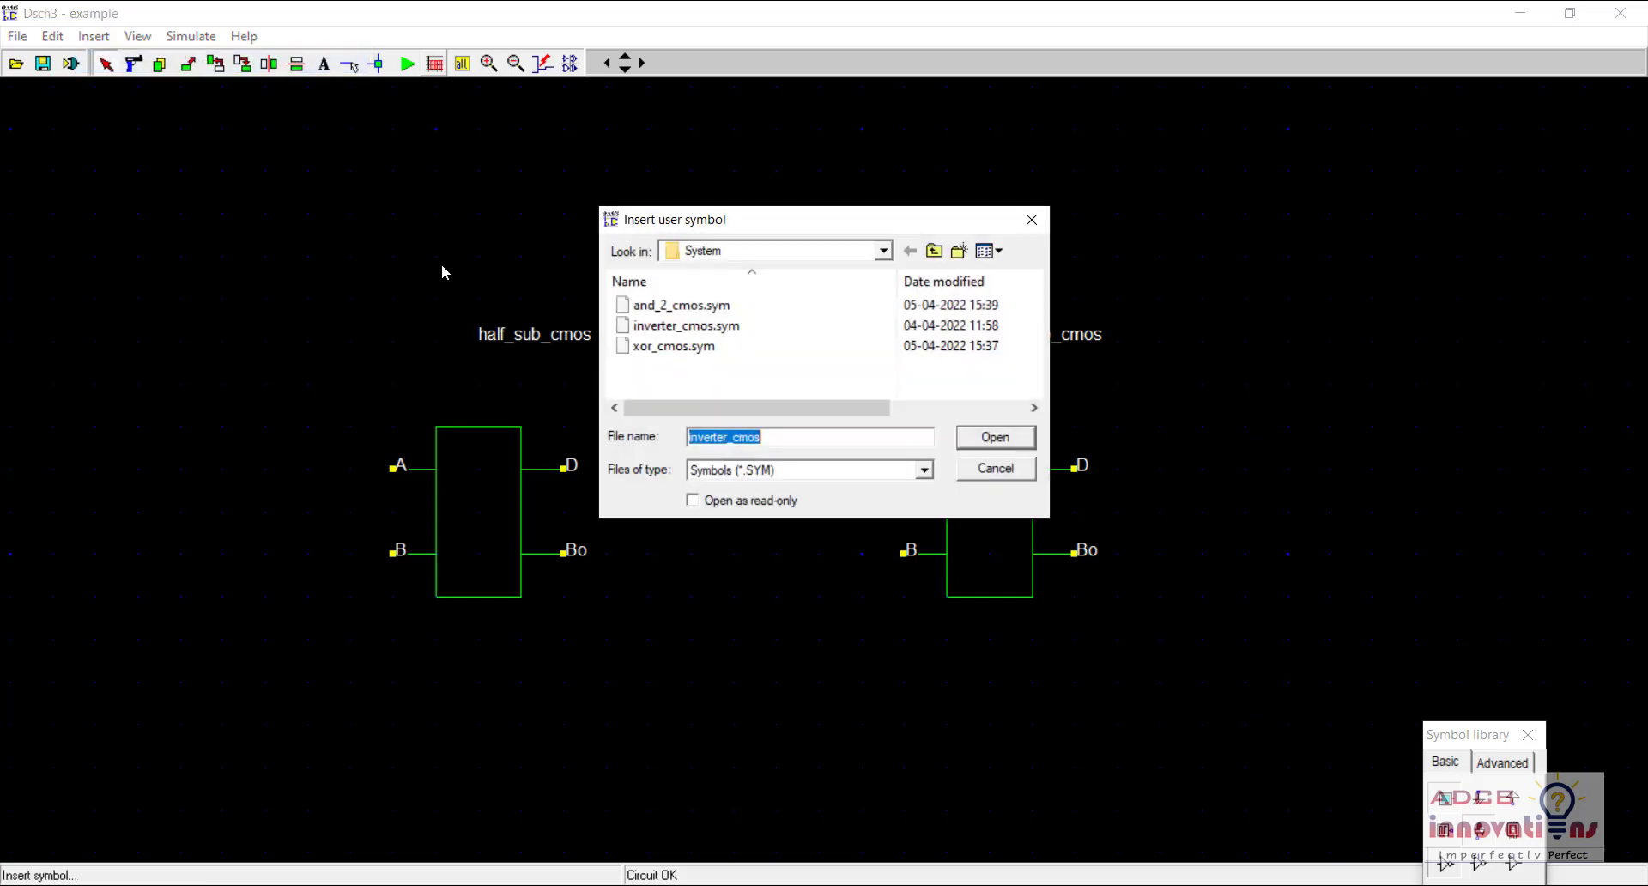
pyautogui.write('or')
pyautogui.click(934, 250)
pyautogui.write('r')
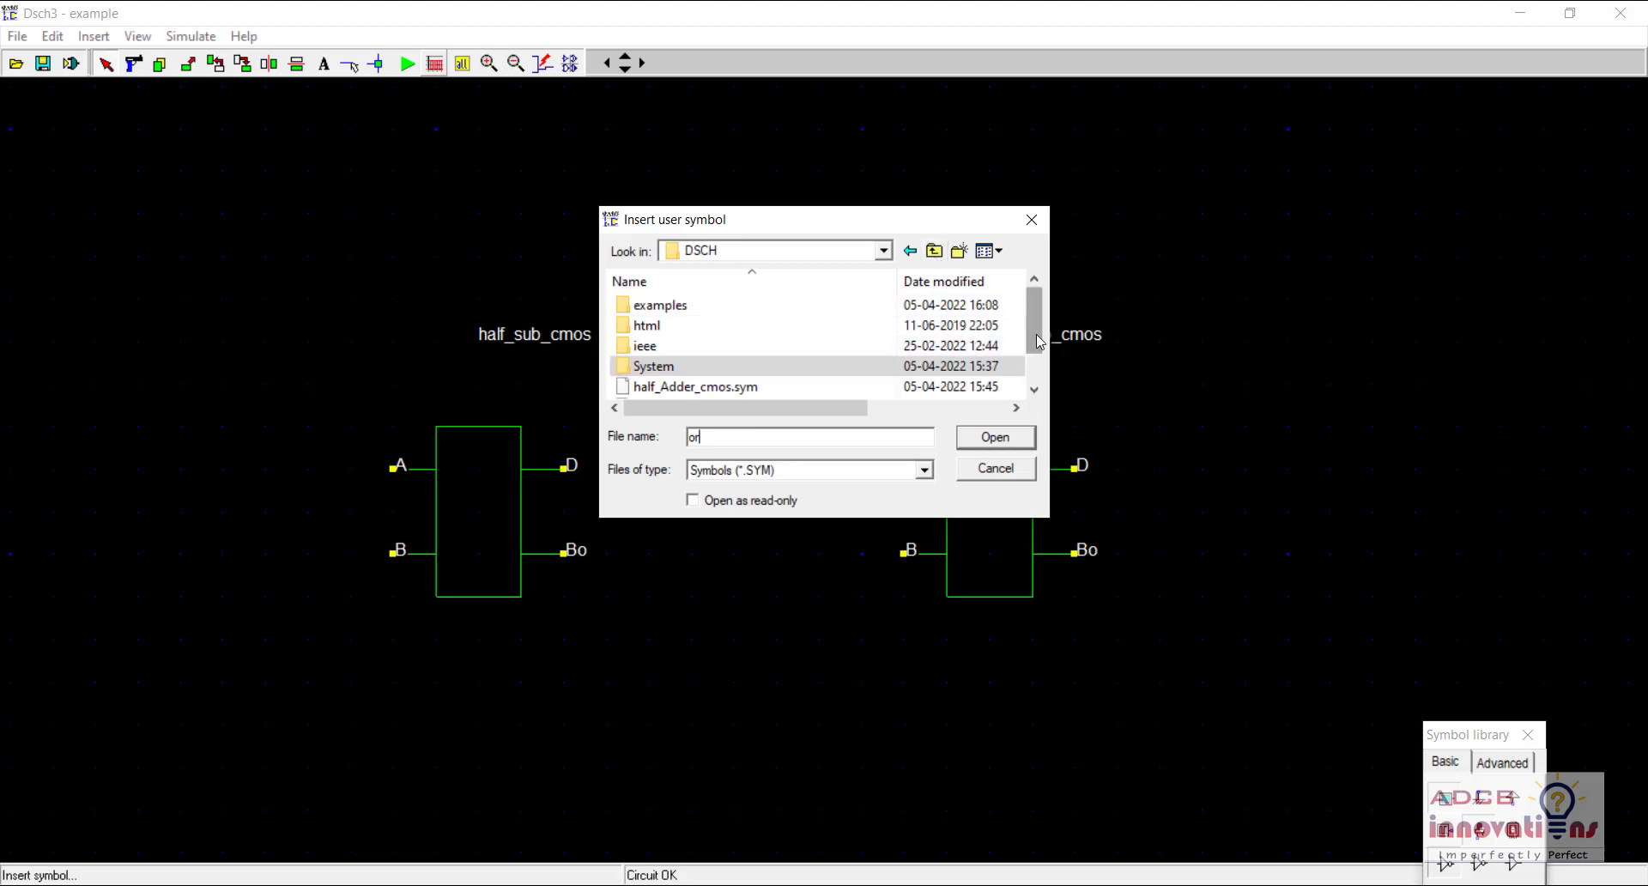
pyautogui.scroll(-1, 1039, 341)
pyautogui.write('_2_cmos')
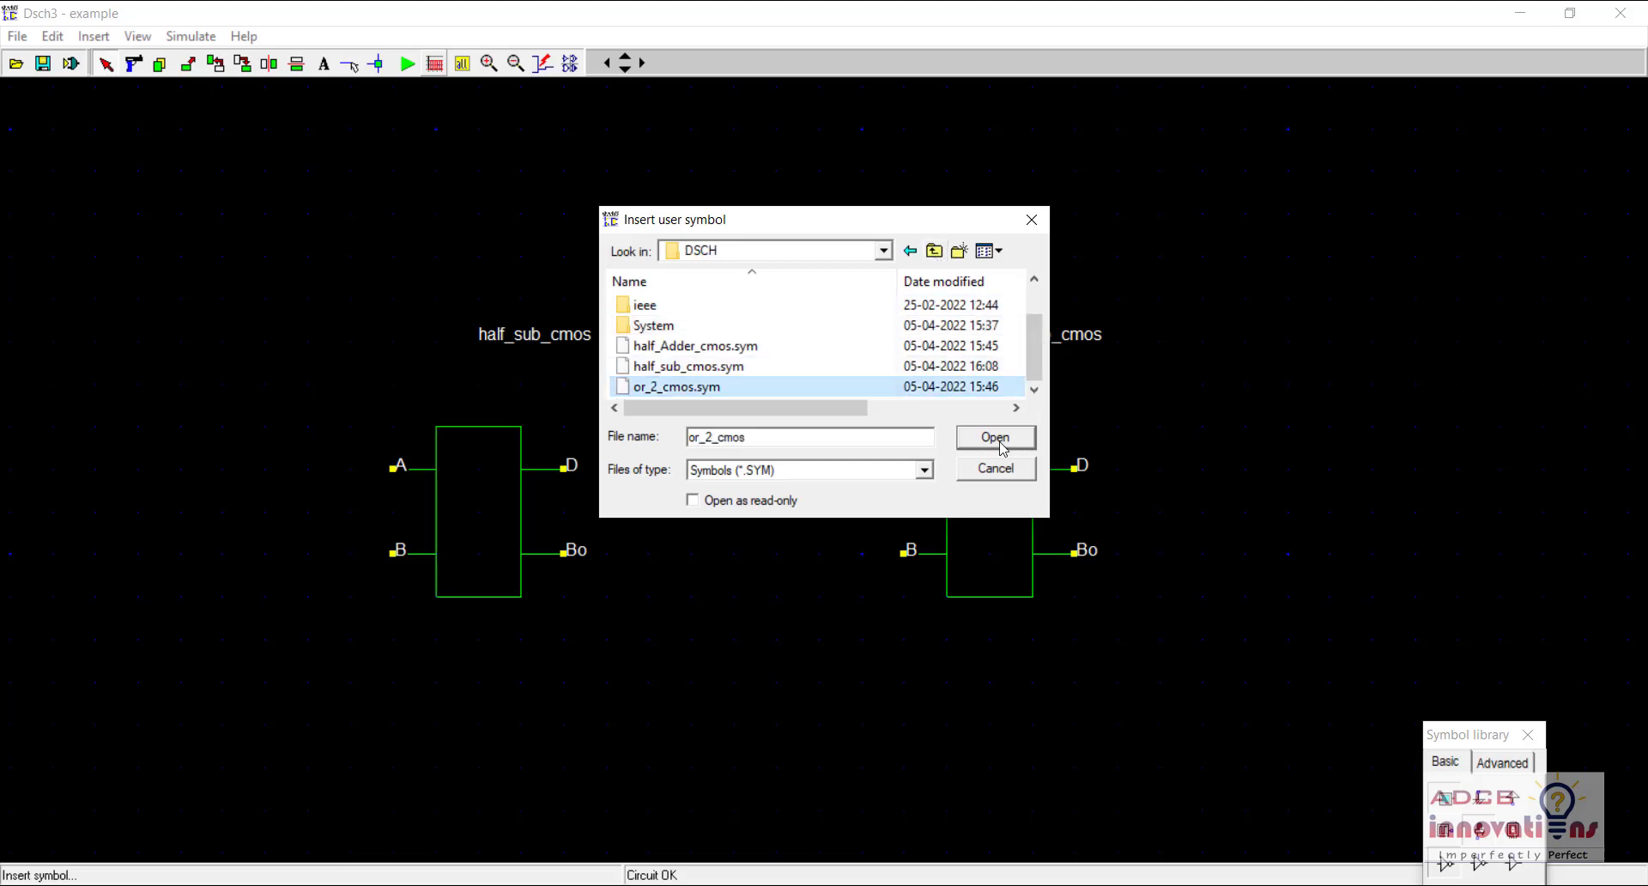
pyautogui.click(1000, 443)
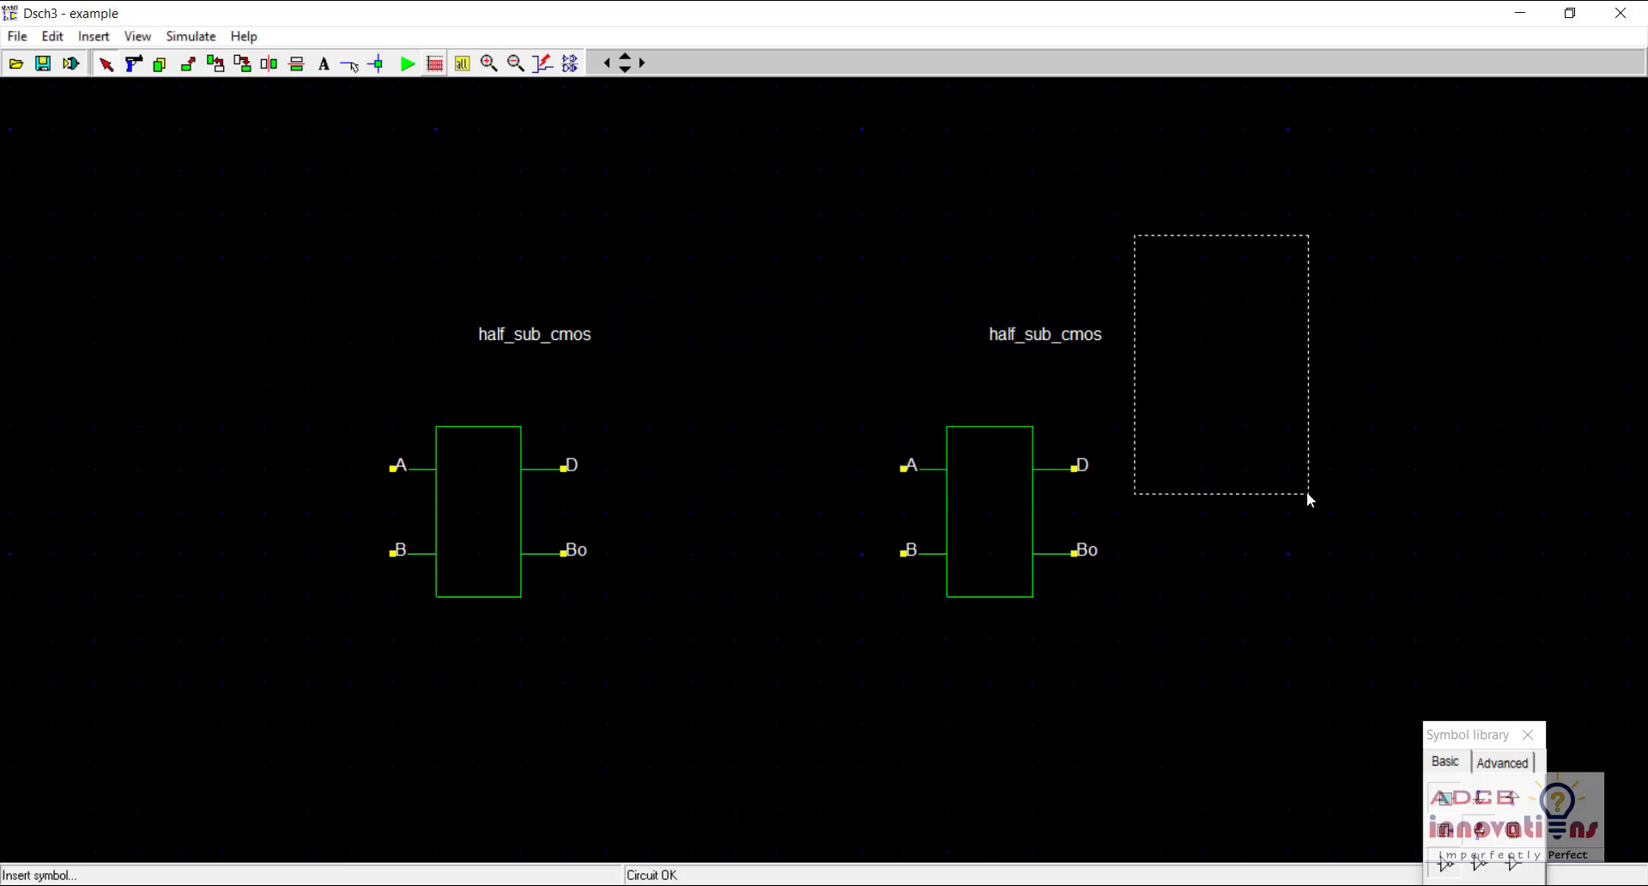
pyautogui.click(1352, 854)
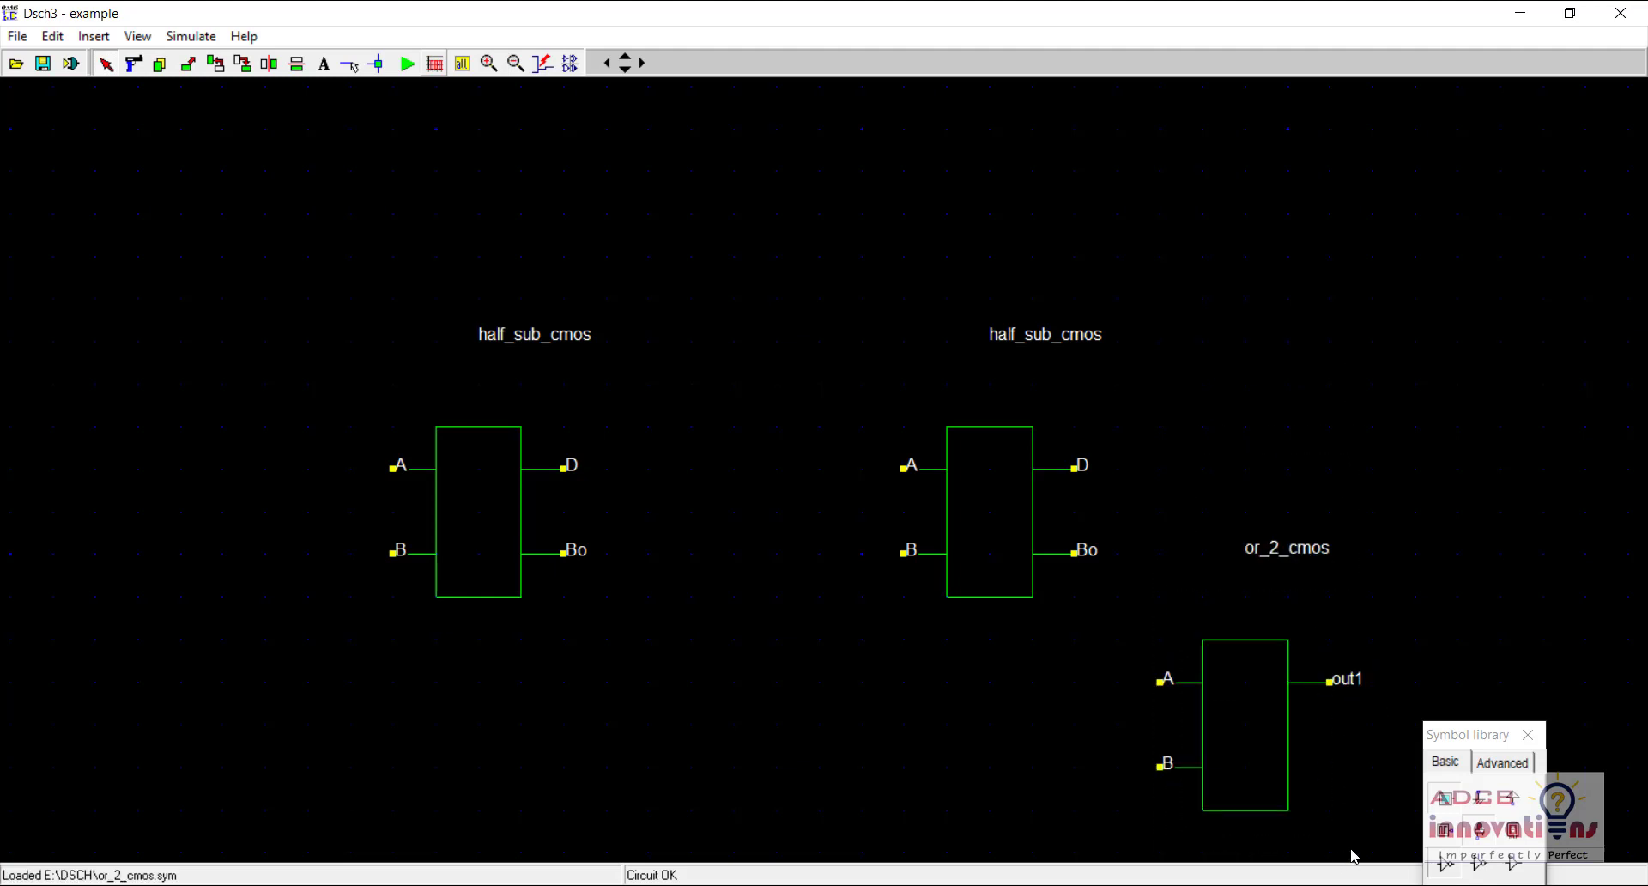
# Move the first half_sub_cmos symbol closer to the second one, leaving room for input buttons before it
pyautogui.click(1025, 118)
pyautogui.press('Left')
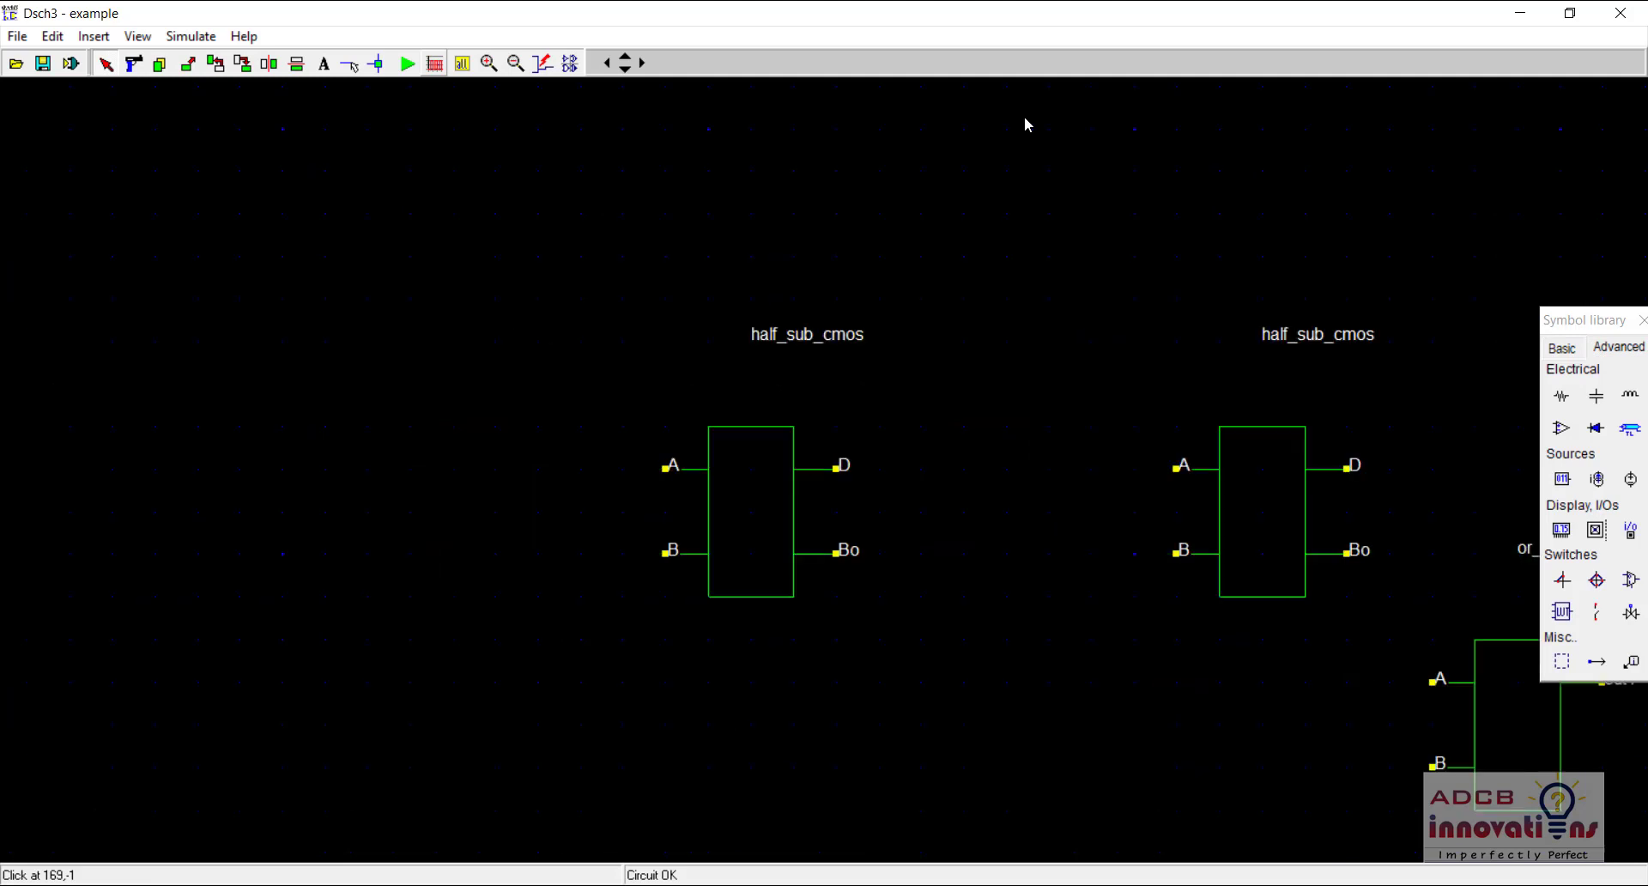
pyautogui.press('Right')
pyautogui.press('Right')
pyautogui.press('Down')
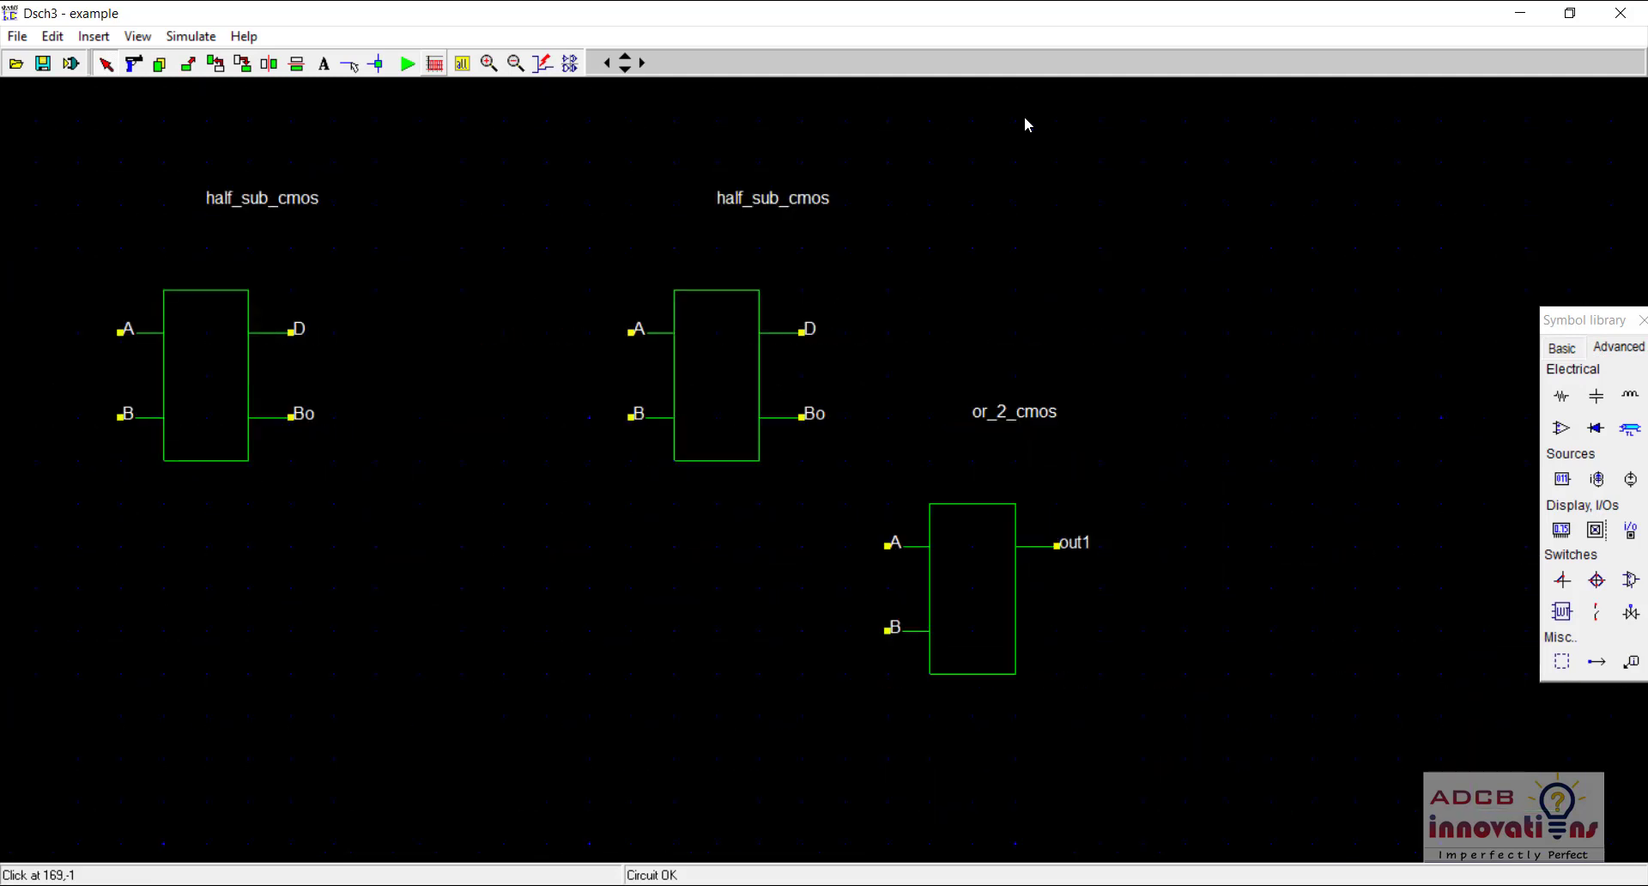
pyautogui.moveTo(166, 386); pyautogui.dragTo(365, 384)
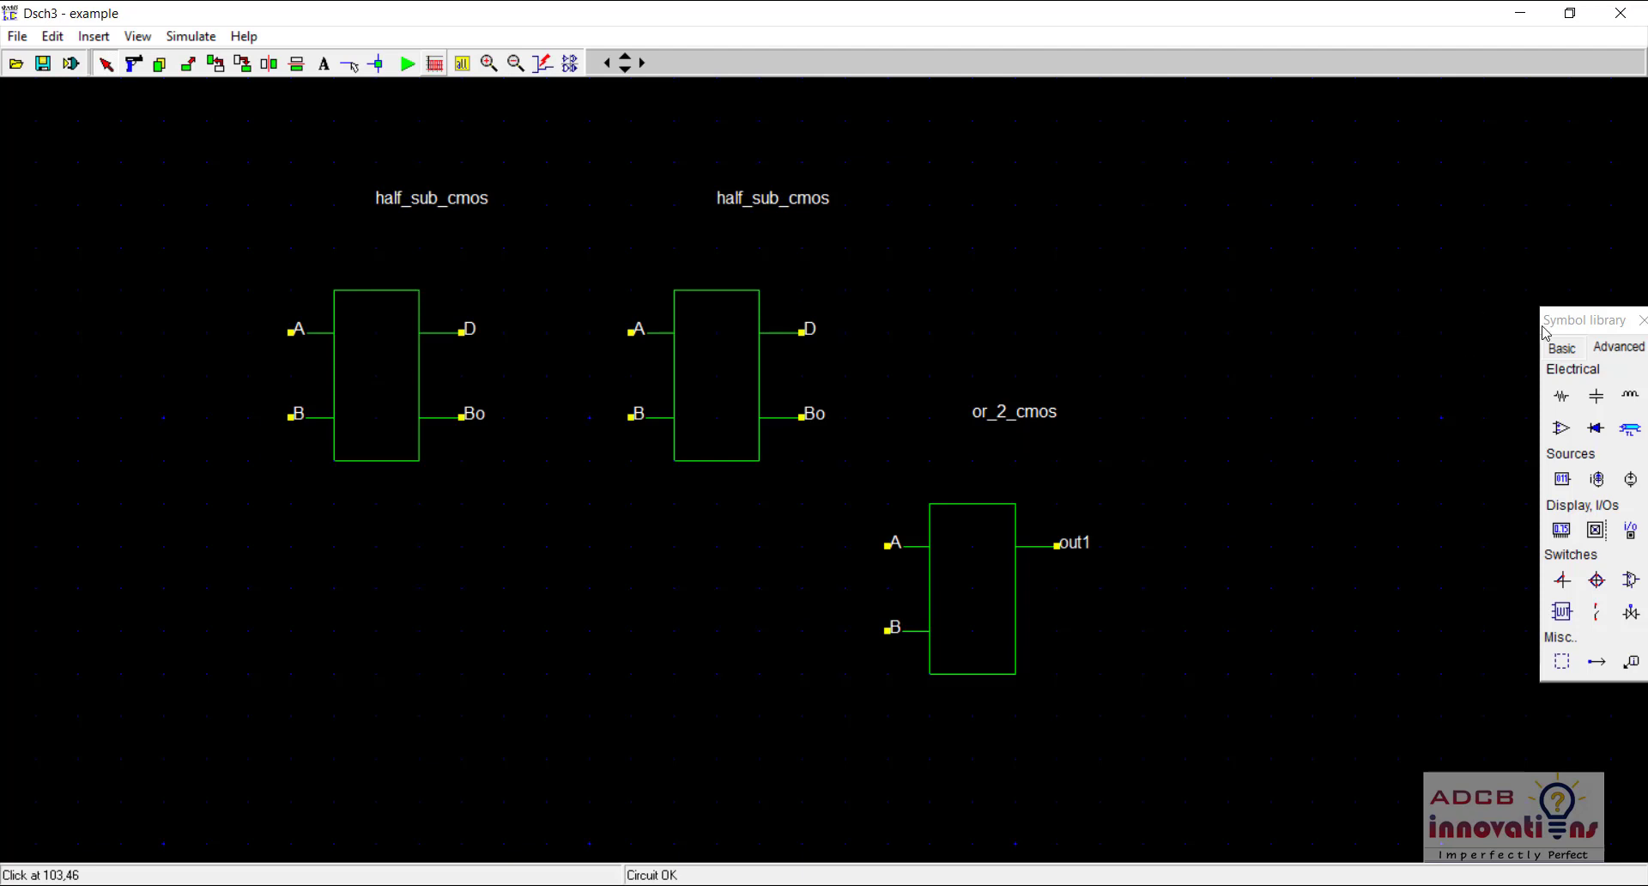
# Place two input buttons in front of the first half subtractor, aligned with its A and B pins
pyautogui.moveTo(1560, 324); pyautogui.dragTo(1275, 155)
pyautogui.click(1271, 181)
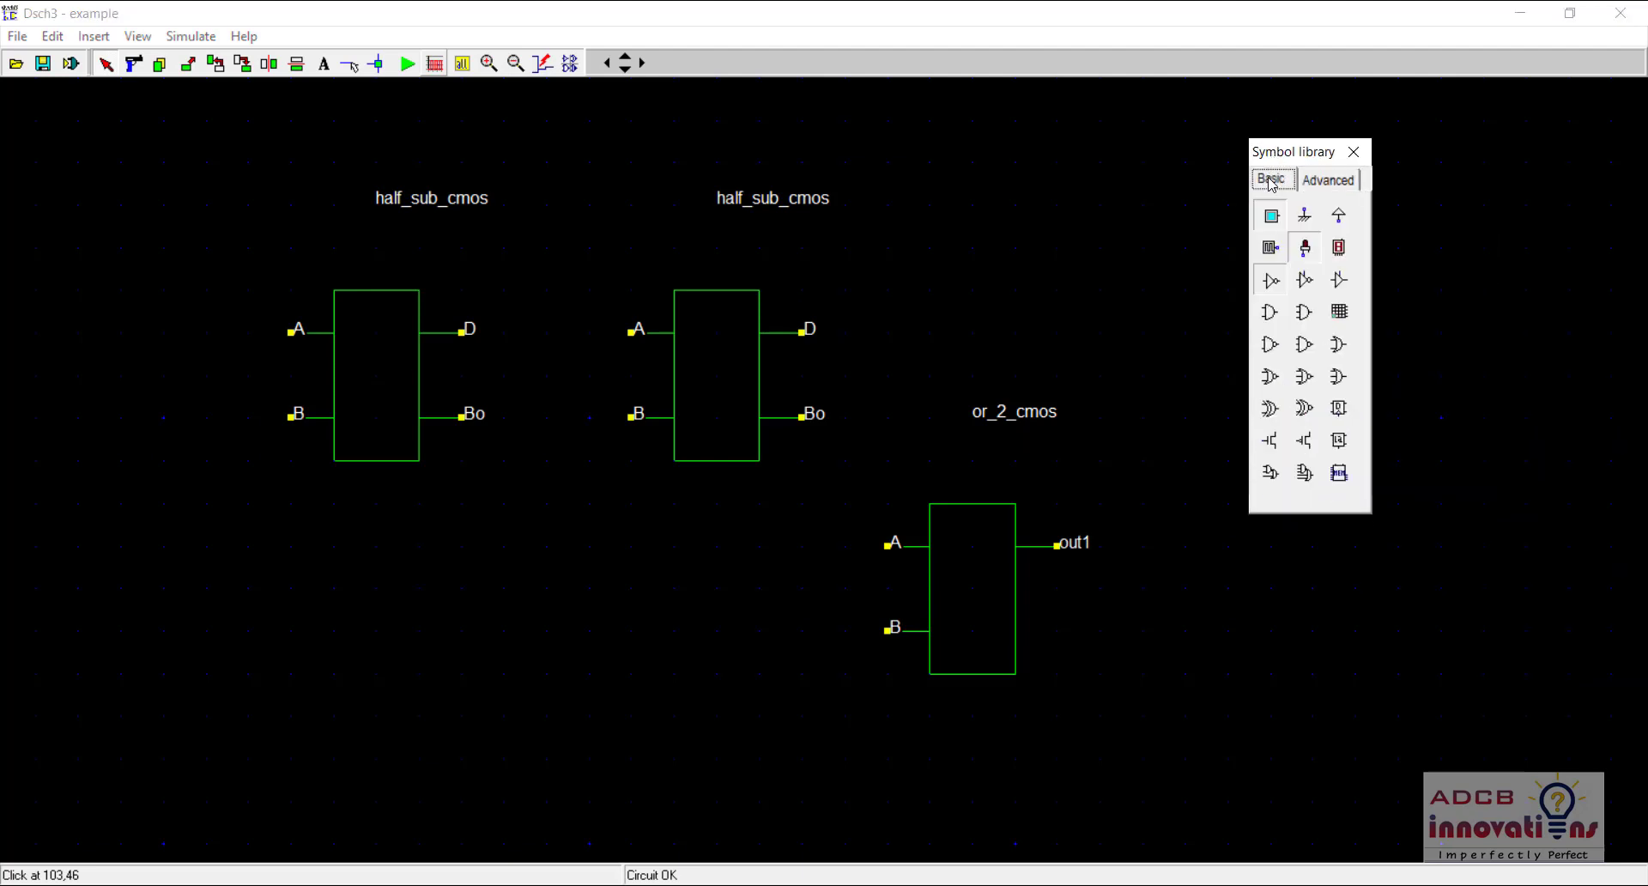
pyautogui.click(1271, 216)
pyautogui.click(502, 230)
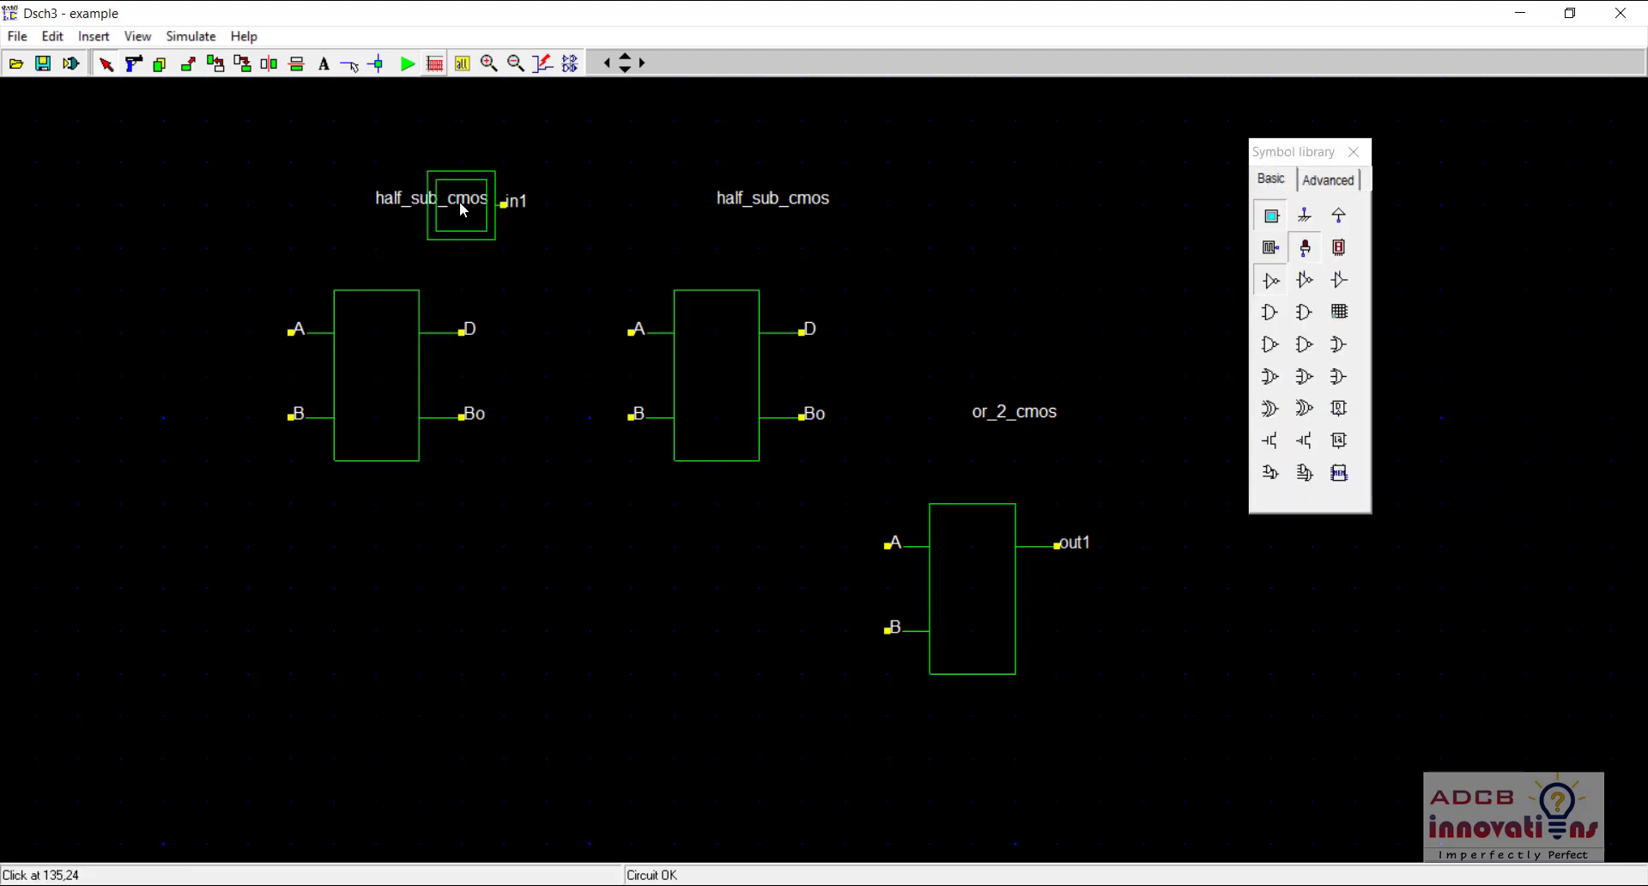
pyautogui.moveTo(461, 208); pyautogui.dragTo(206, 329)
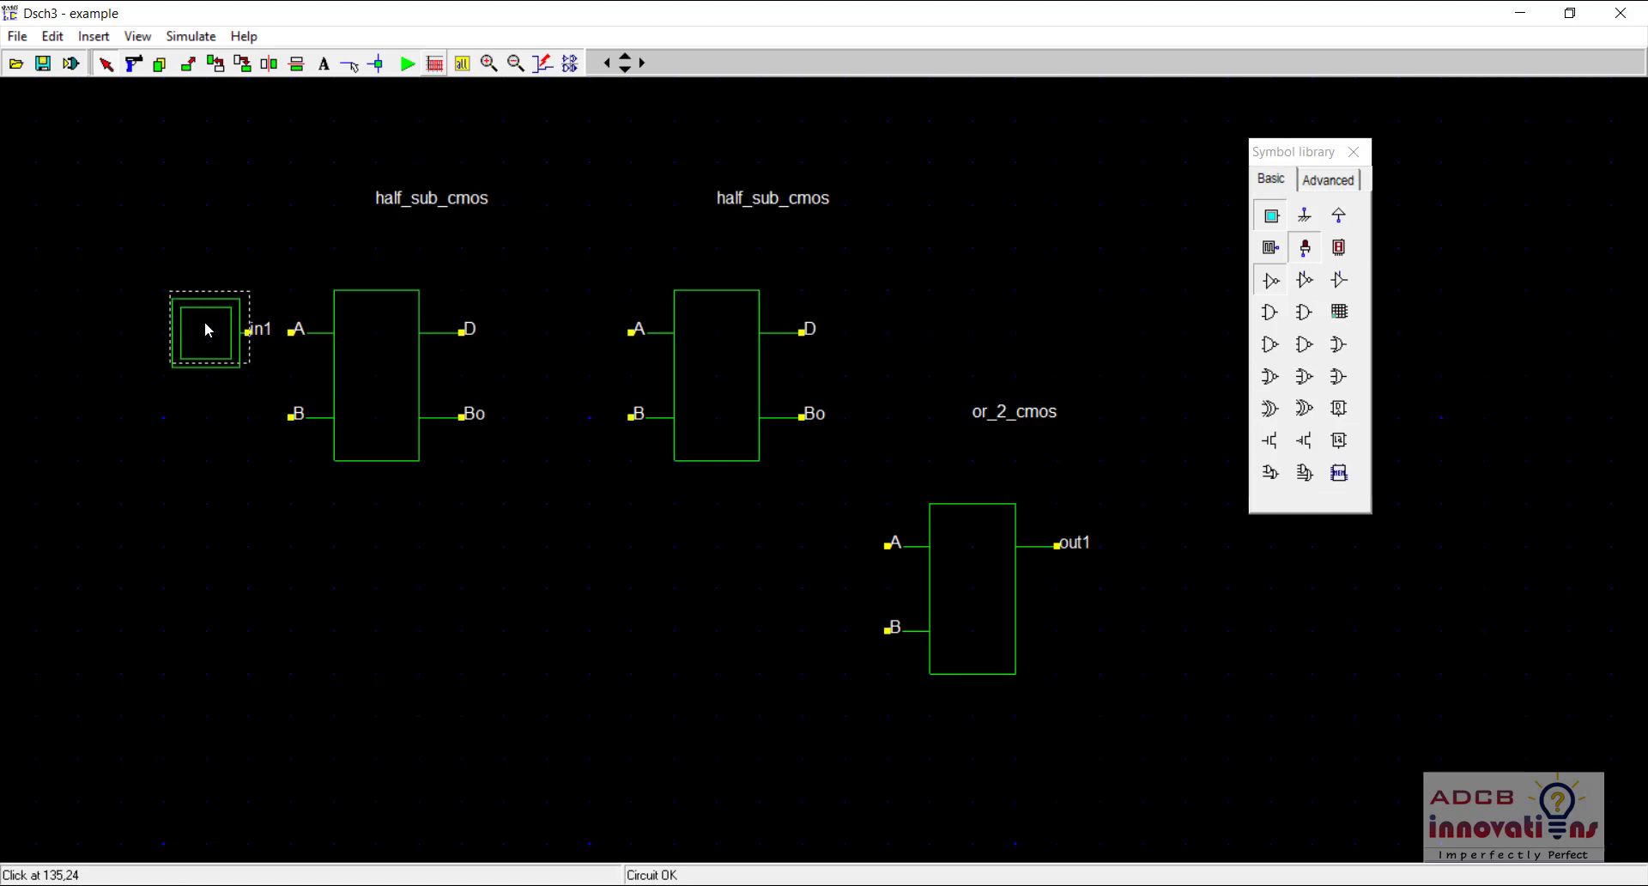
pyautogui.click(1271, 216)
pyautogui.click(332, 315)
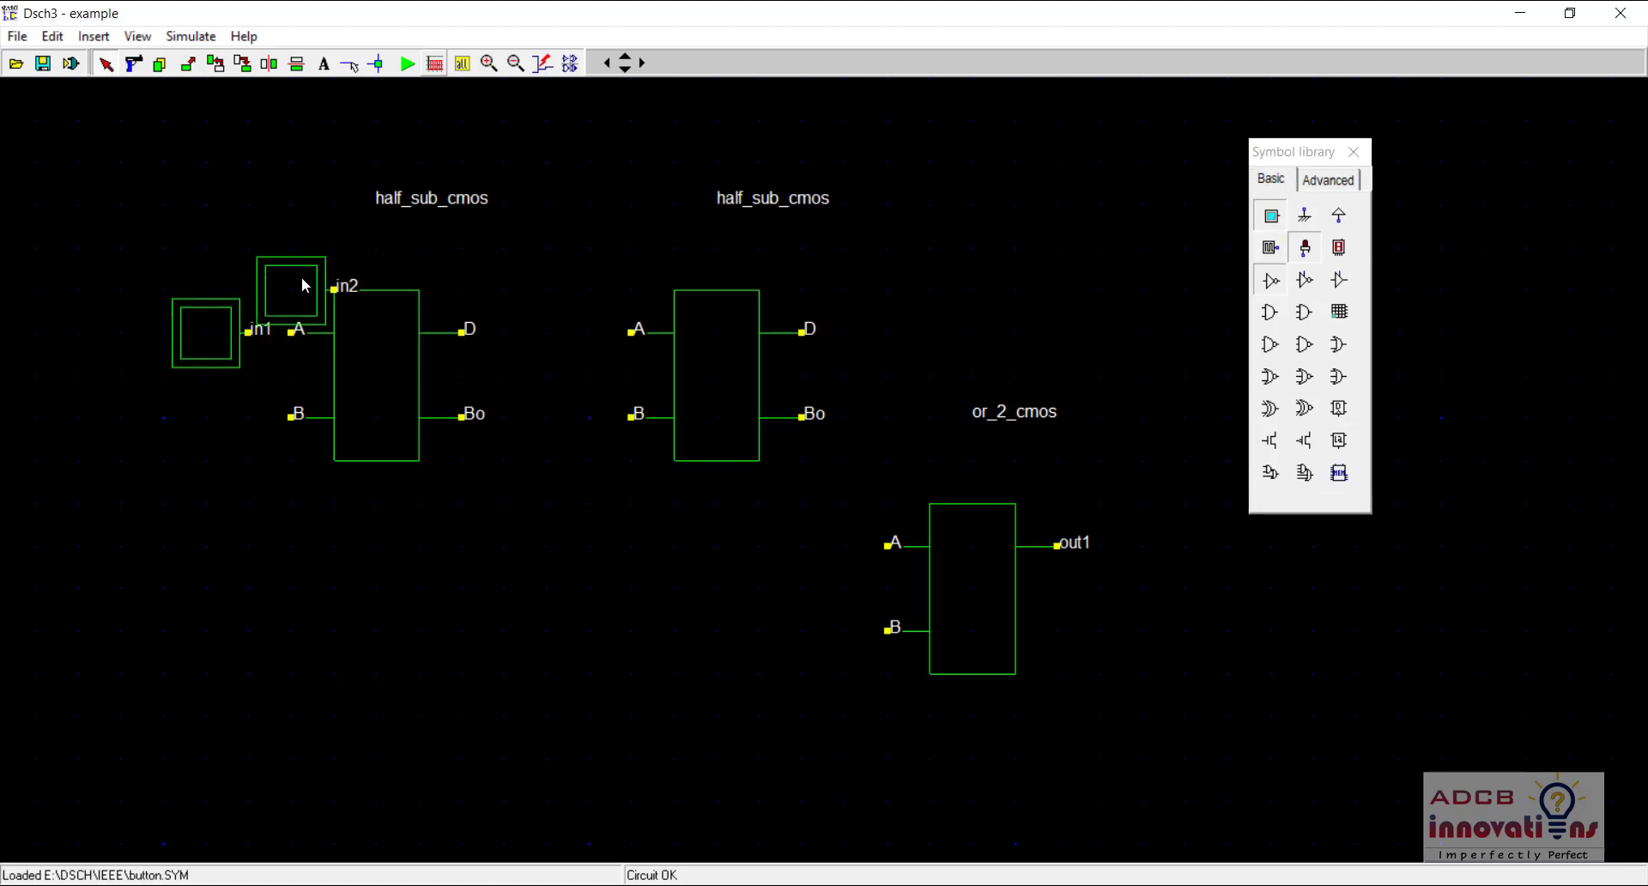
pyautogui.moveTo(302, 279); pyautogui.dragTo(215, 424)
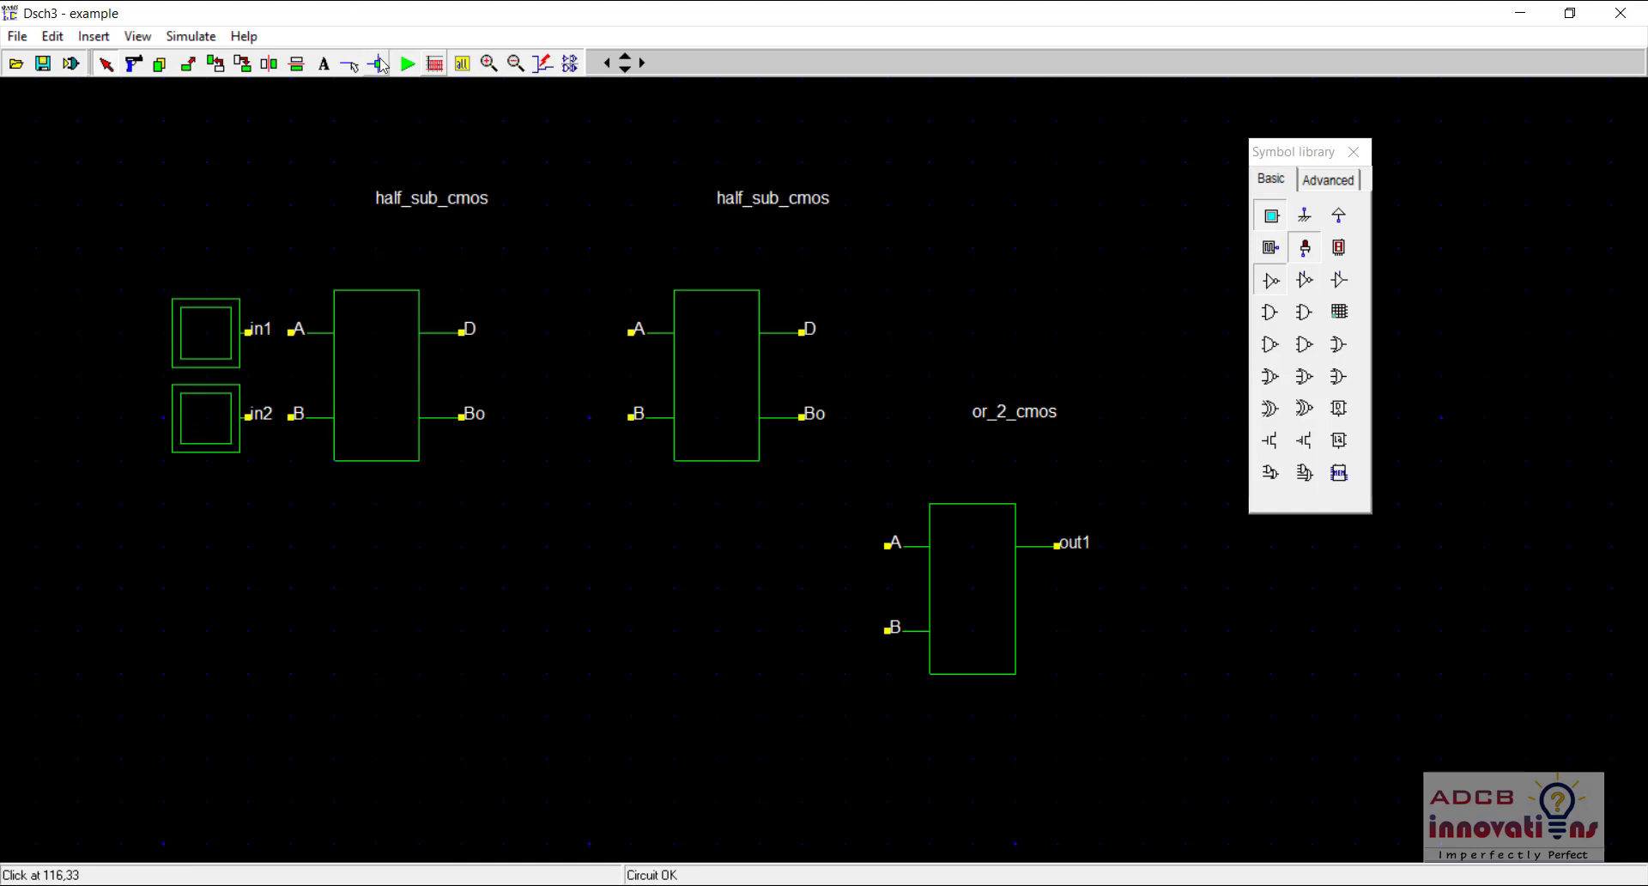
# Wire the two buttons to the A and B inputs of the first half subtractor
pyautogui.click(348, 64)
pyautogui.moveTo(292, 333); pyautogui.dragTo(250, 339)
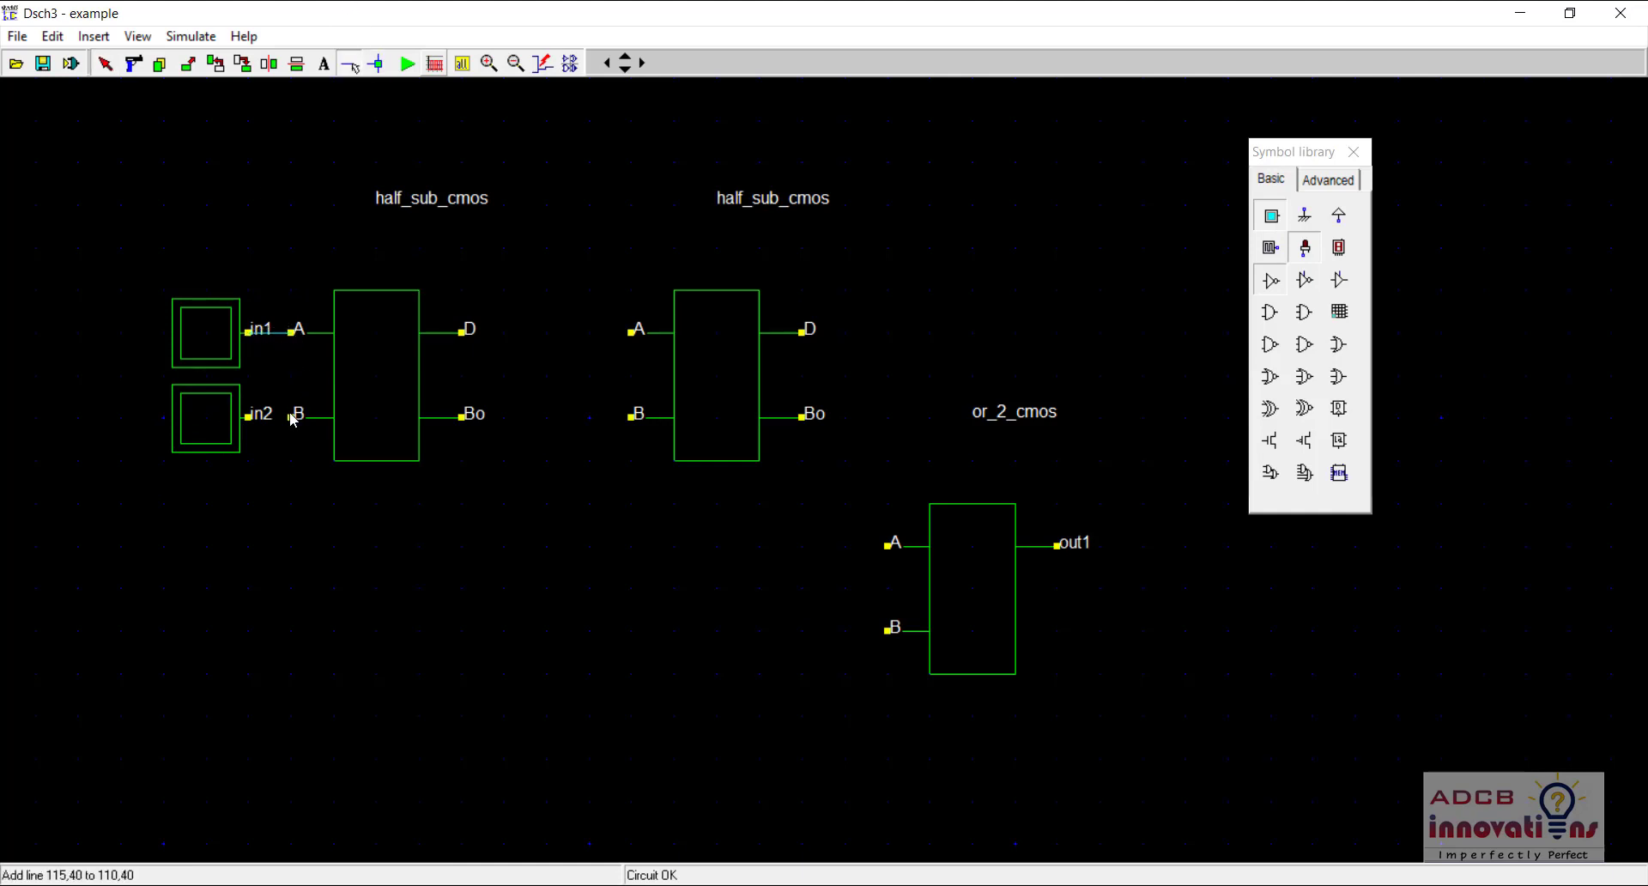
pyautogui.moveTo(292, 418); pyautogui.dragTo(250, 421)
# Rename the lower input button to B and the upper one to A
pyautogui.click(210, 421)
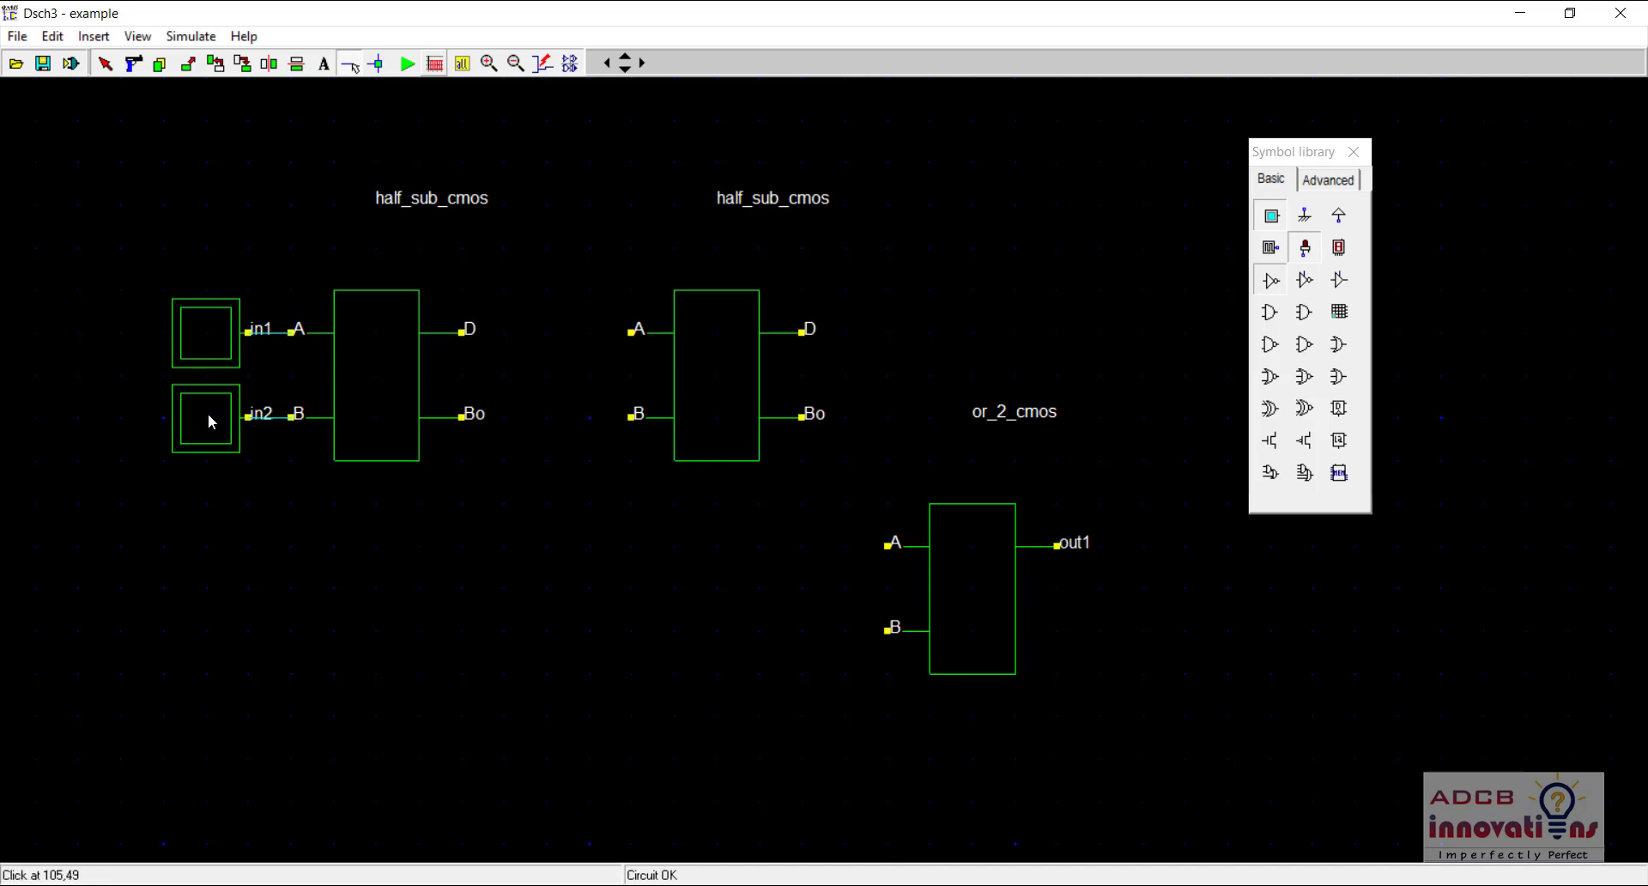
pyautogui.doubleClick(210, 421)
pyautogui.doubleClick(616, 314)
pyautogui.write('B')
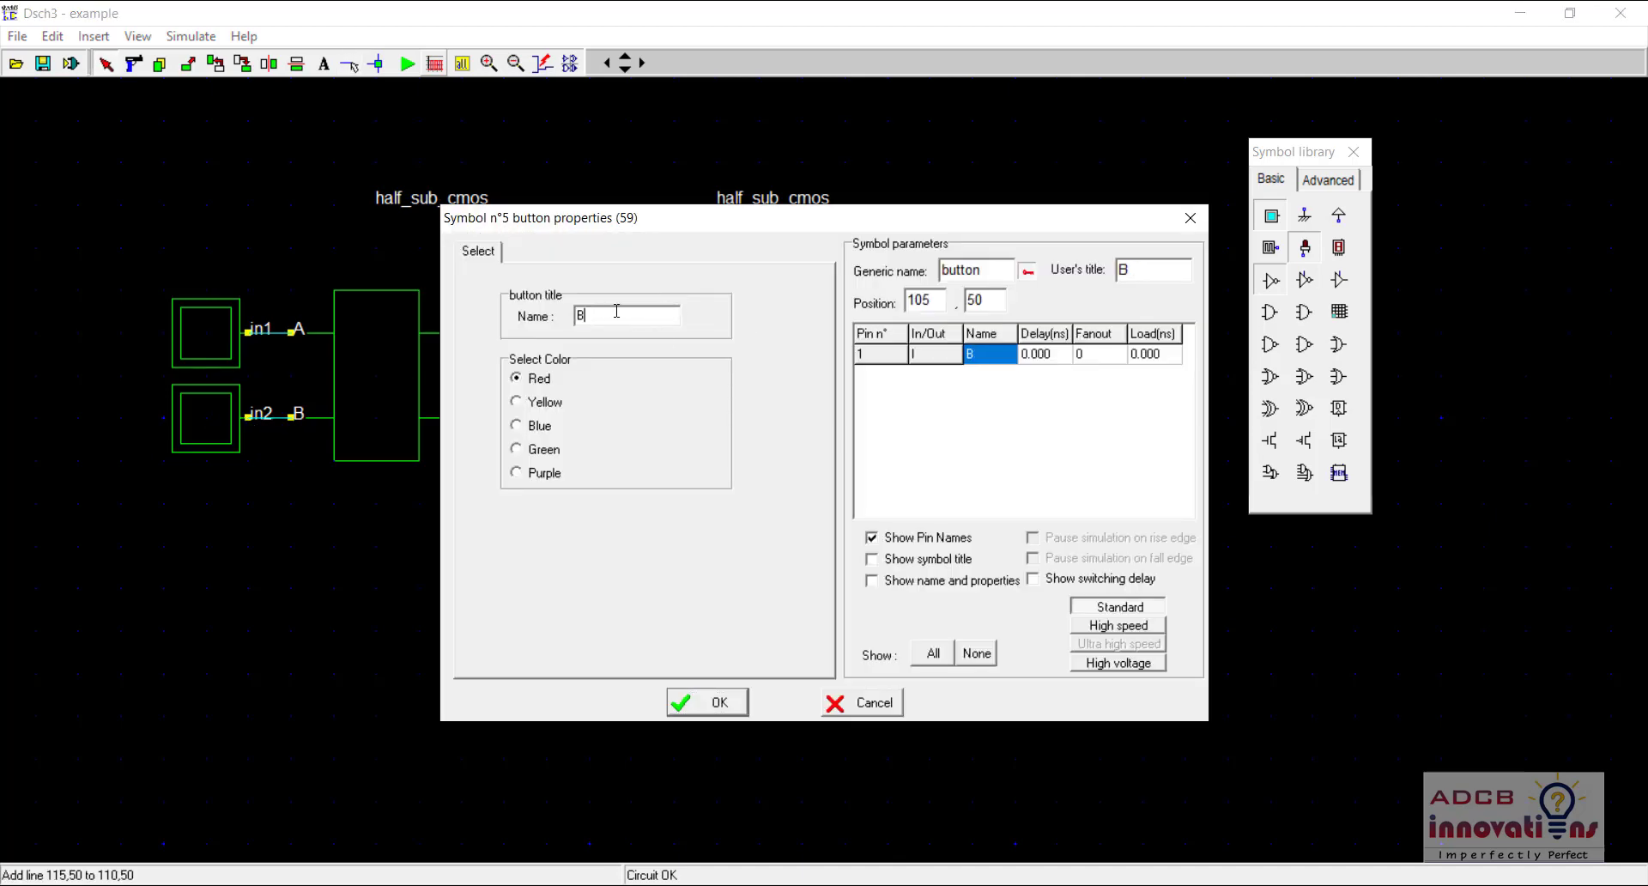
pyautogui.press('Return')
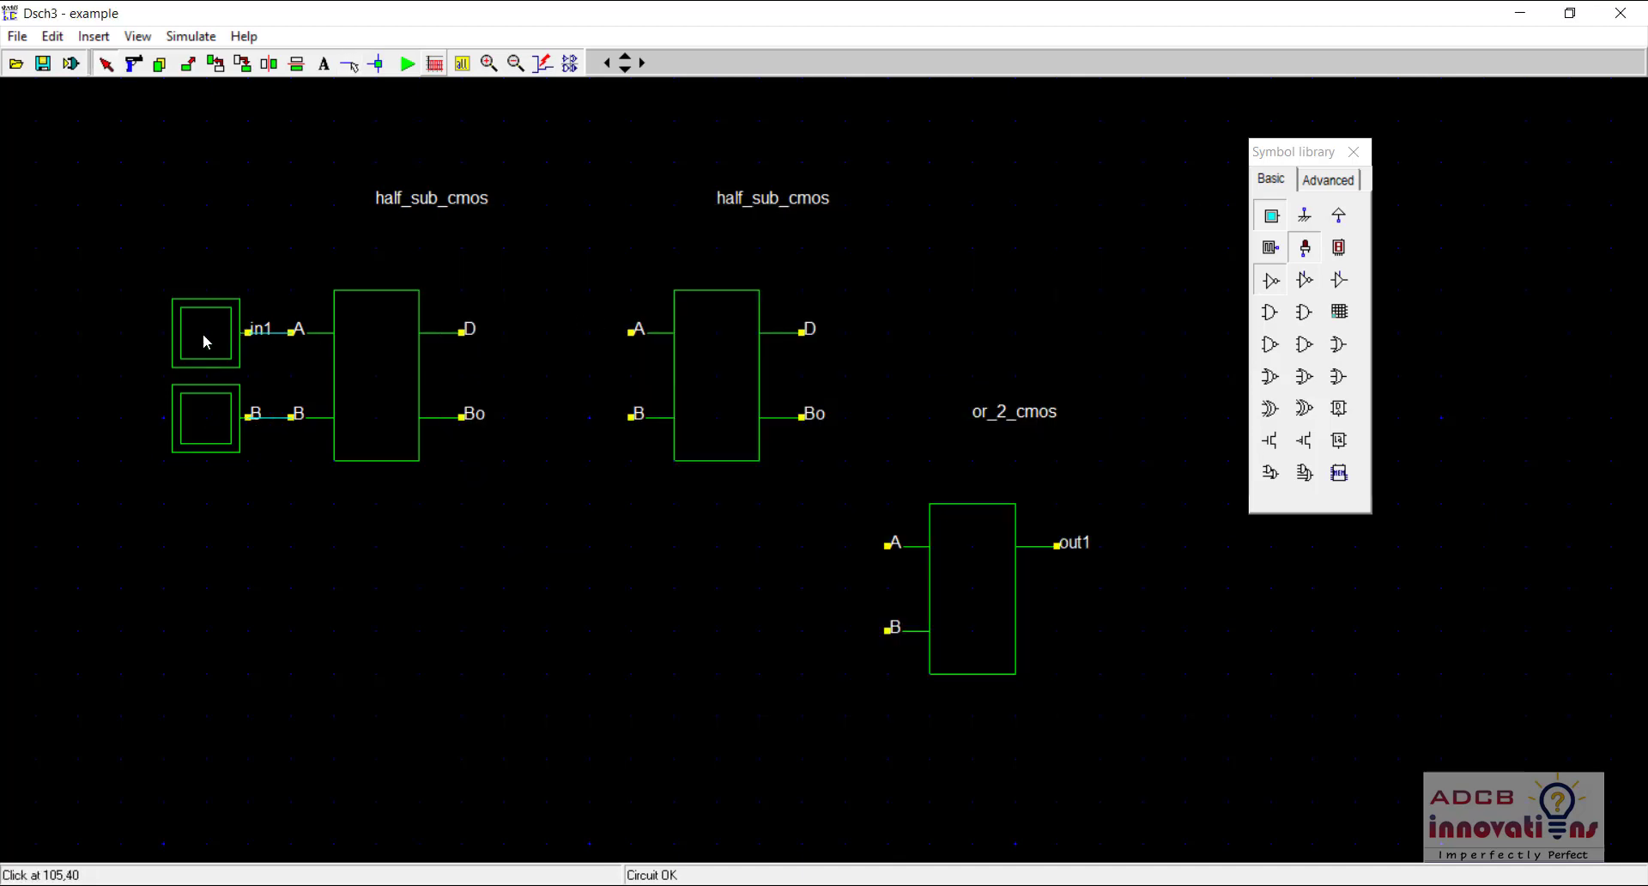
pyautogui.doubleClick(203, 333)
pyautogui.doubleClick(614, 316)
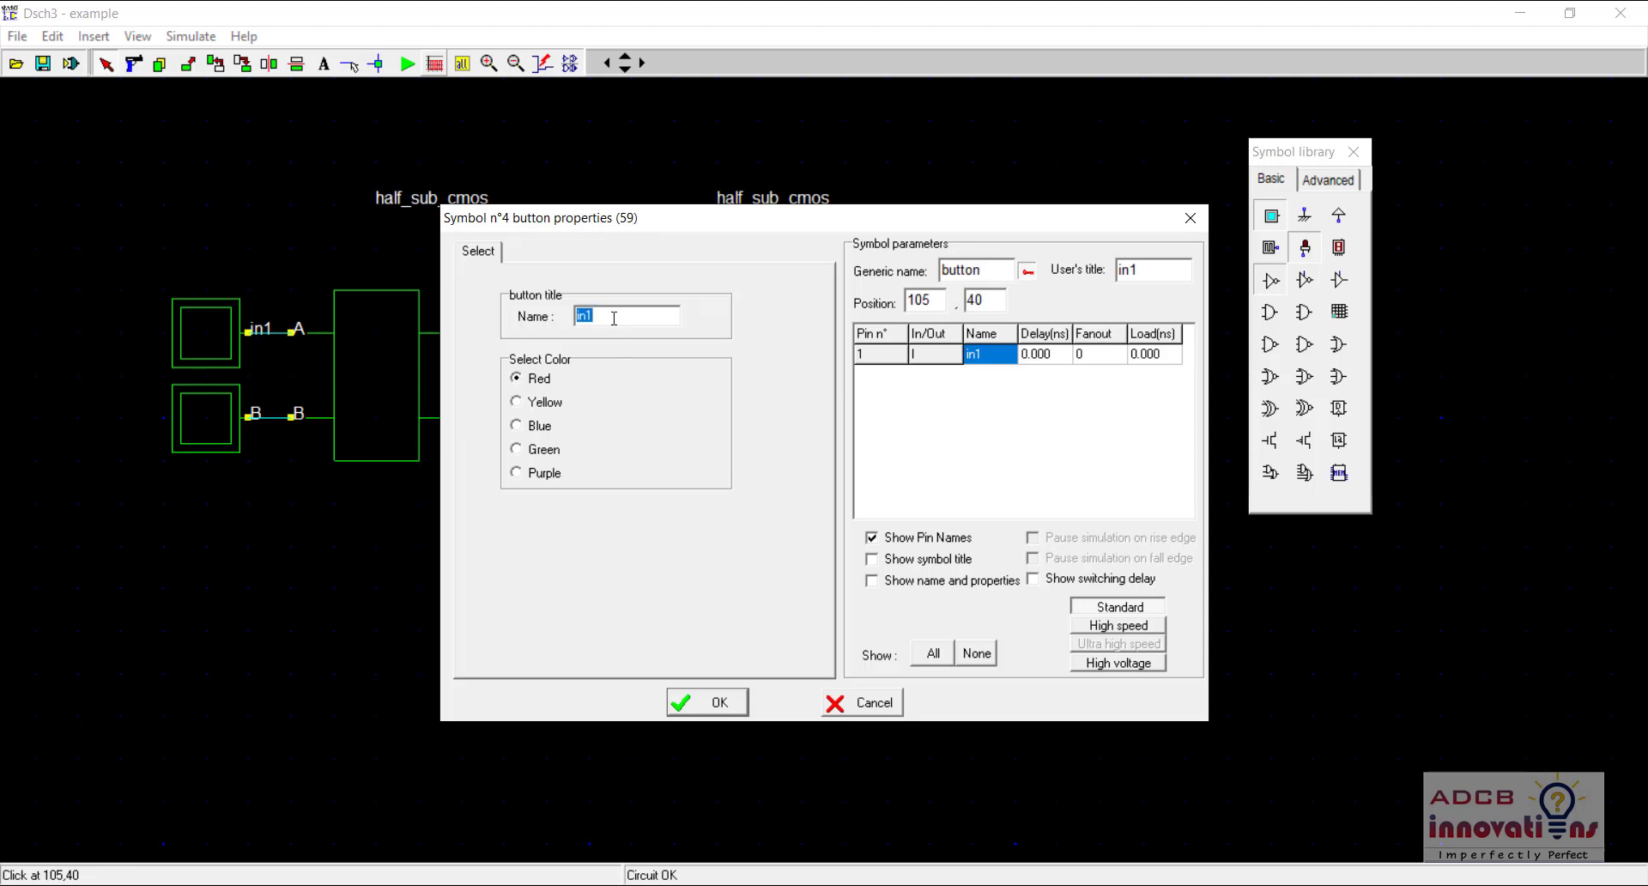
pyautogui.write('A')
pyautogui.press('Return')
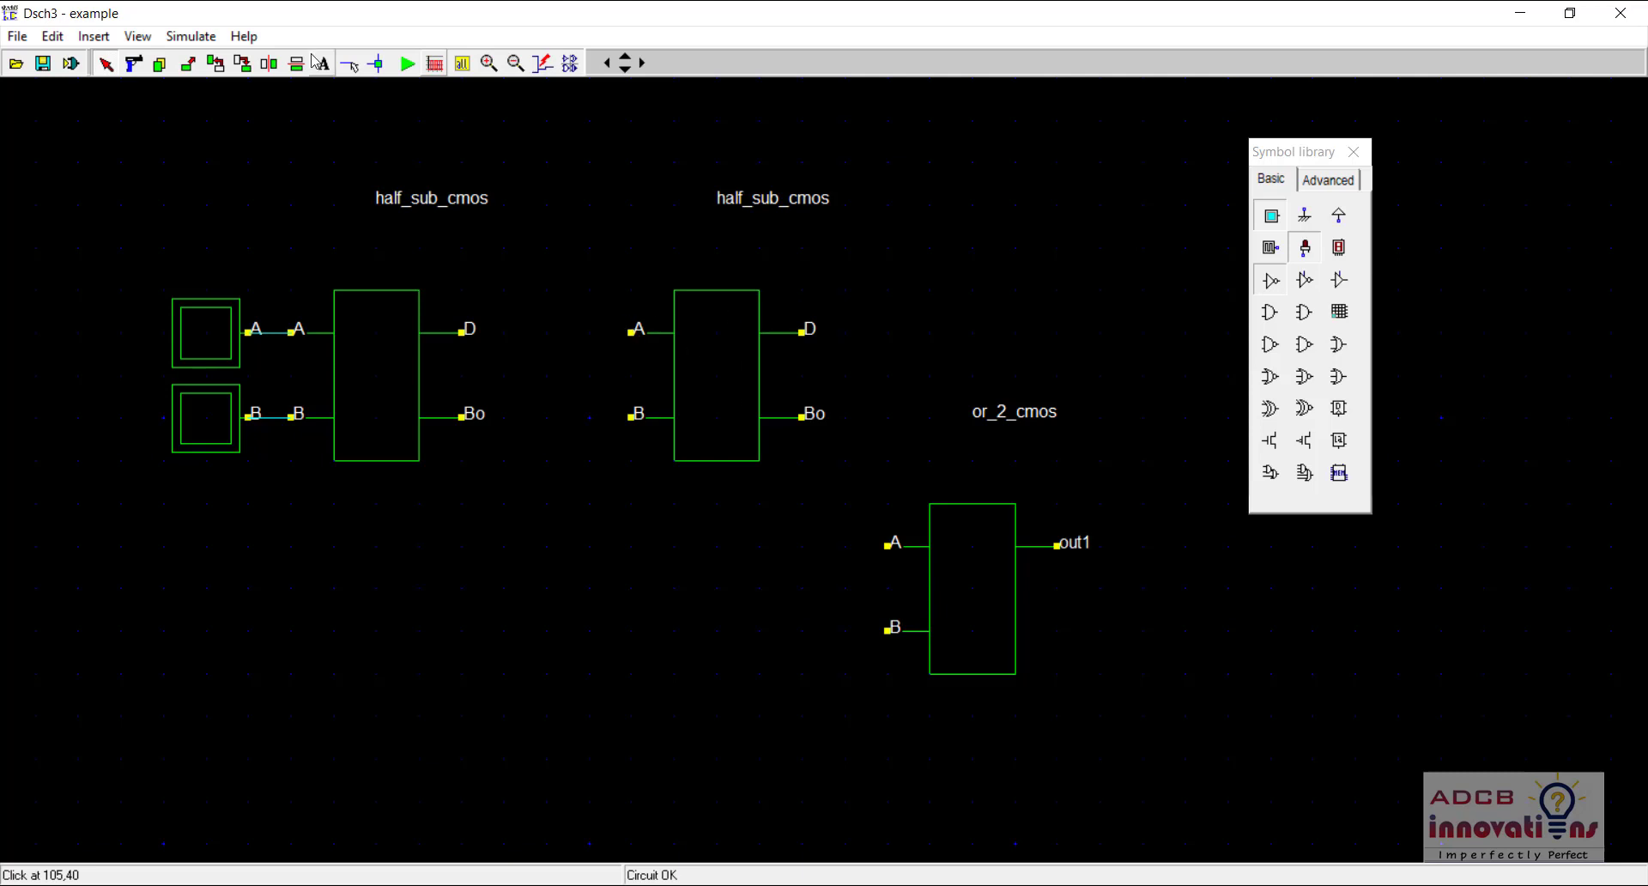
# Wire the D output of the first half subtractor to the A input of the second
pyautogui.click(349, 65)
pyautogui.moveTo(465, 335); pyautogui.dragTo(635, 337)
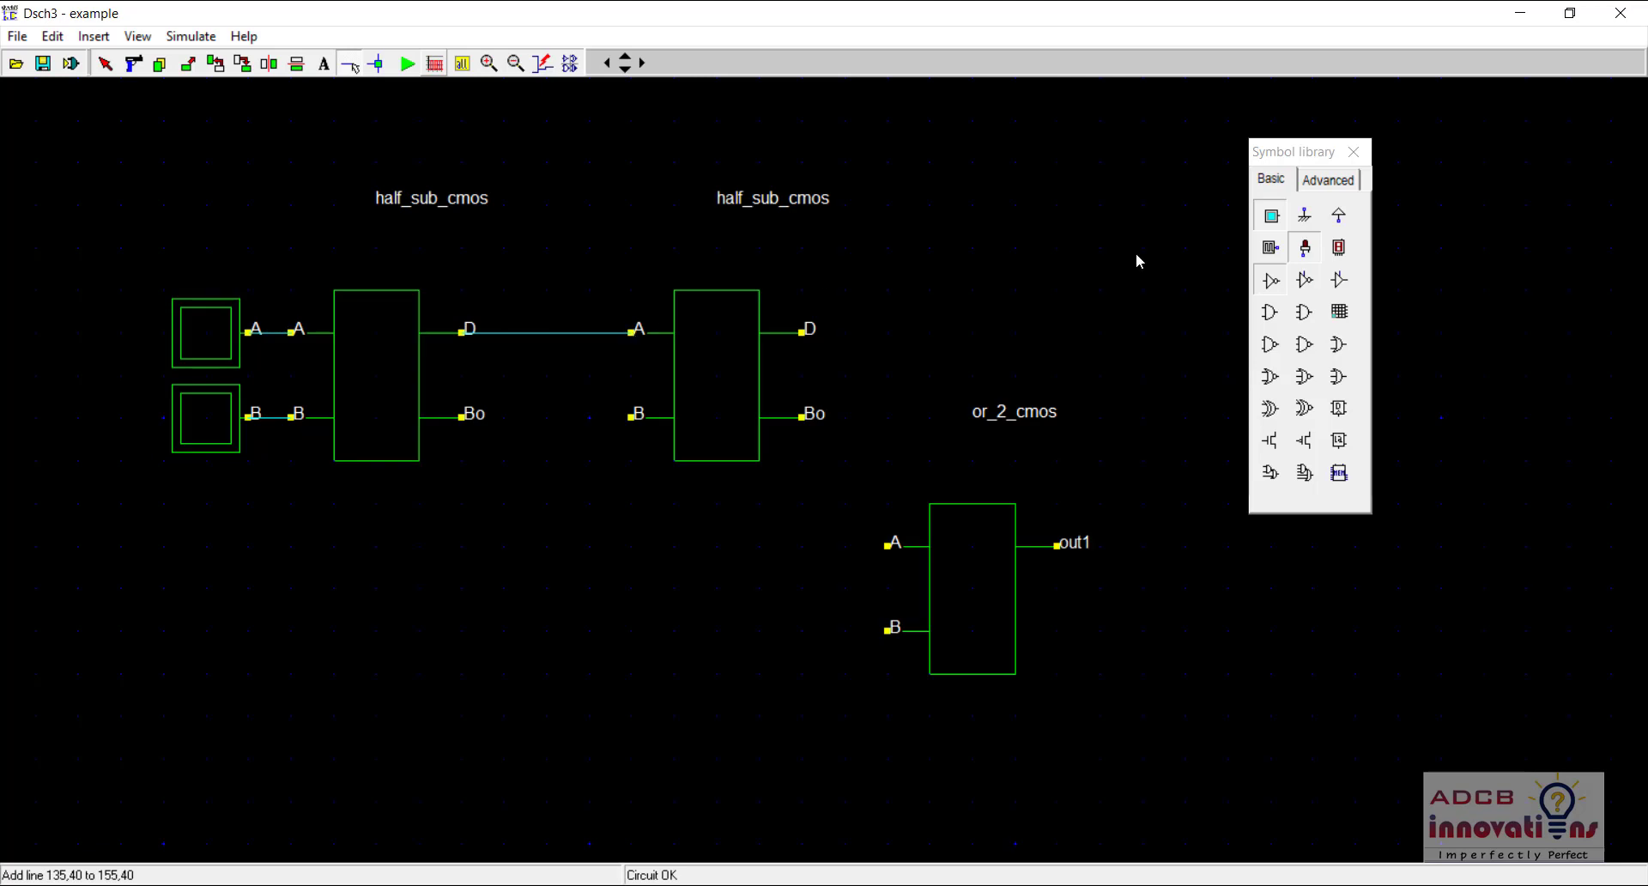
# Place an input button on the B pin of the second half subtractor and rename it Bin
pyautogui.click(1272, 217)
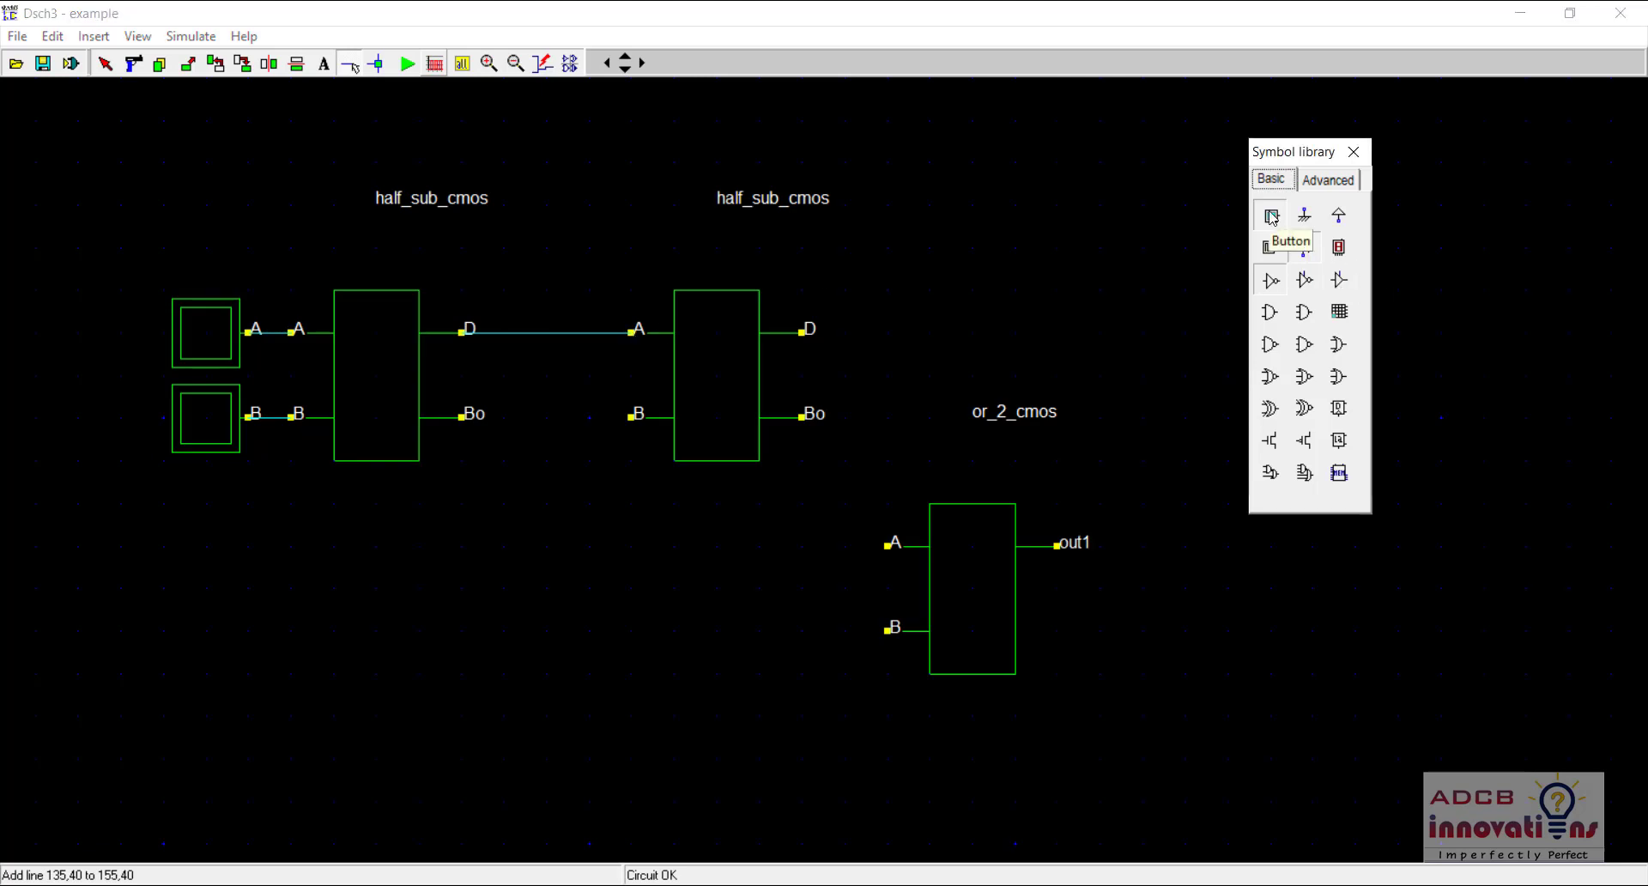
pyautogui.moveTo(1273, 217); pyautogui.dragTo(641, 456)
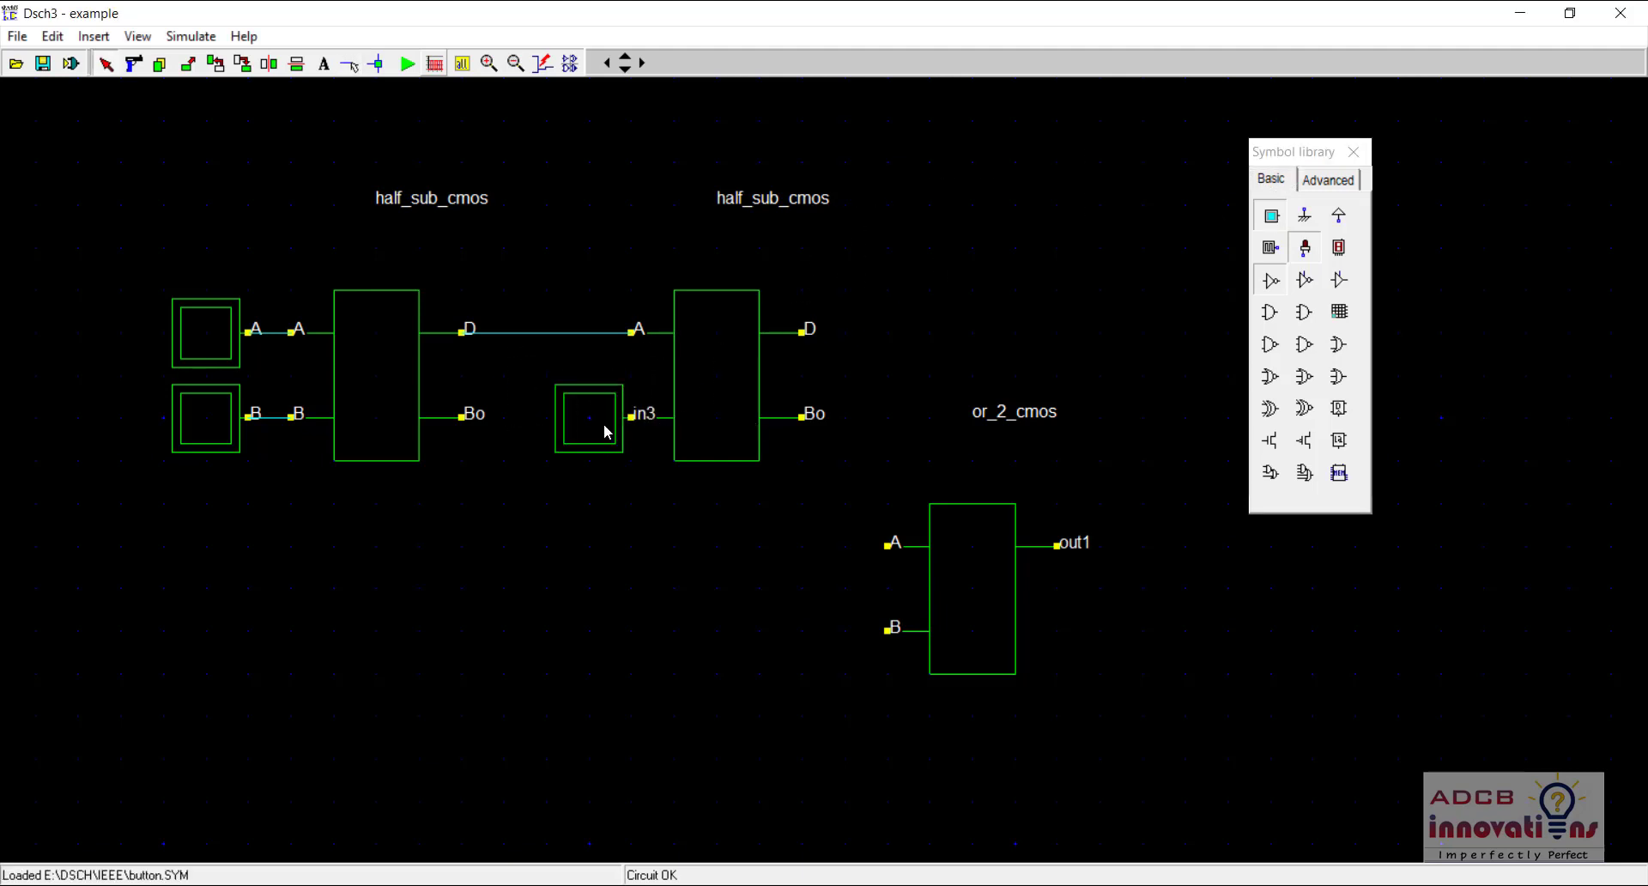
pyautogui.doubleClick(606, 432)
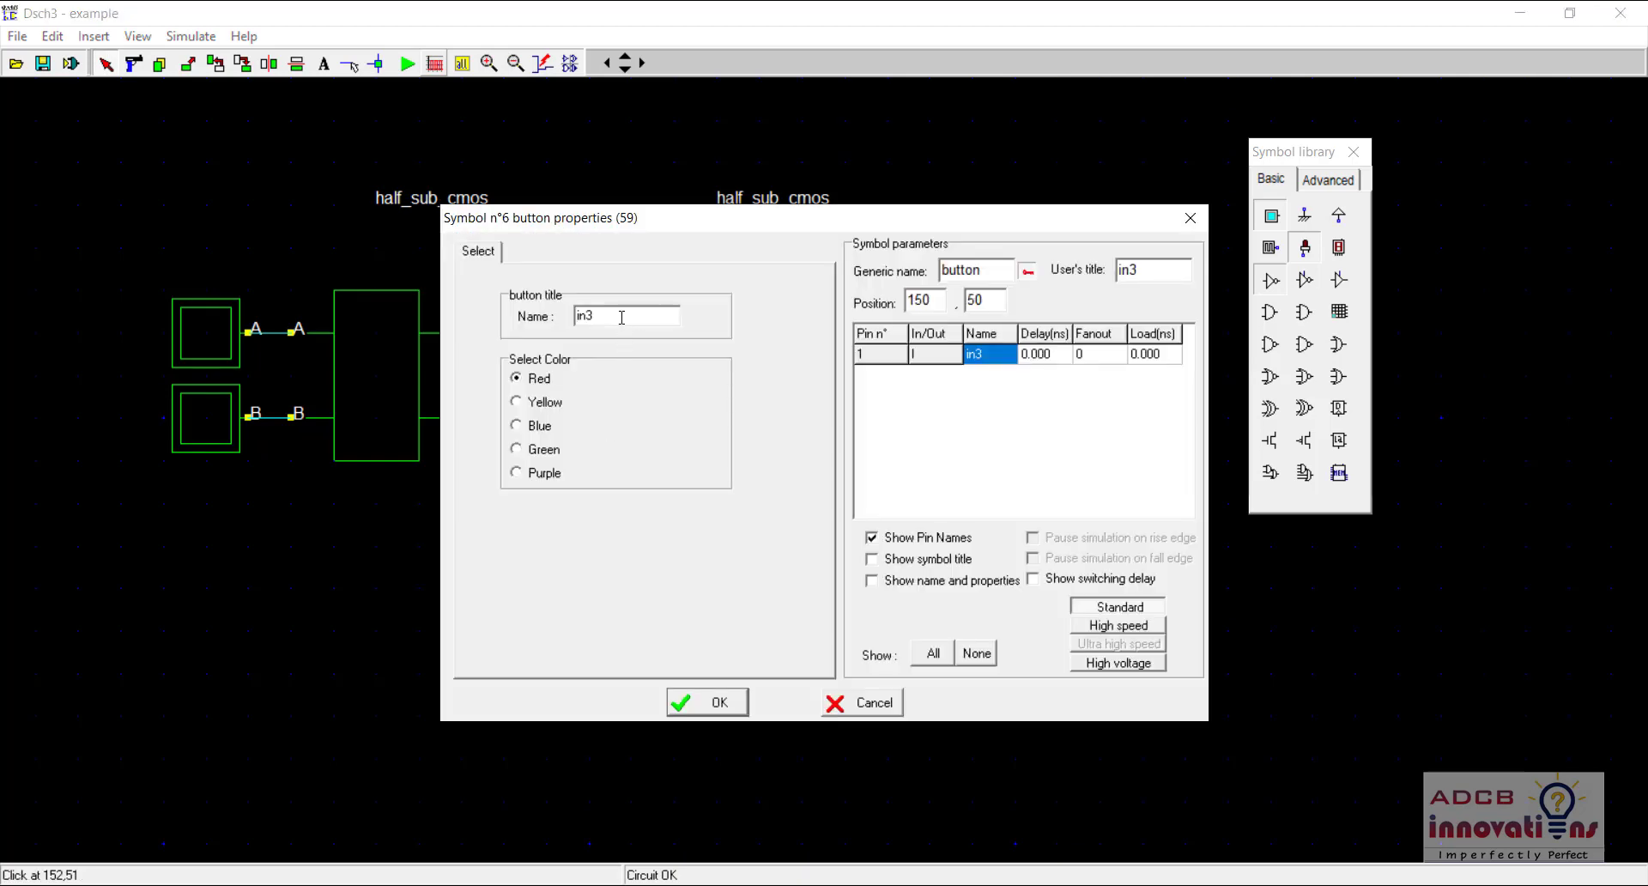
pyautogui.doubleClick(621, 316)
pyautogui.write('Bin')
pyautogui.press('Return')
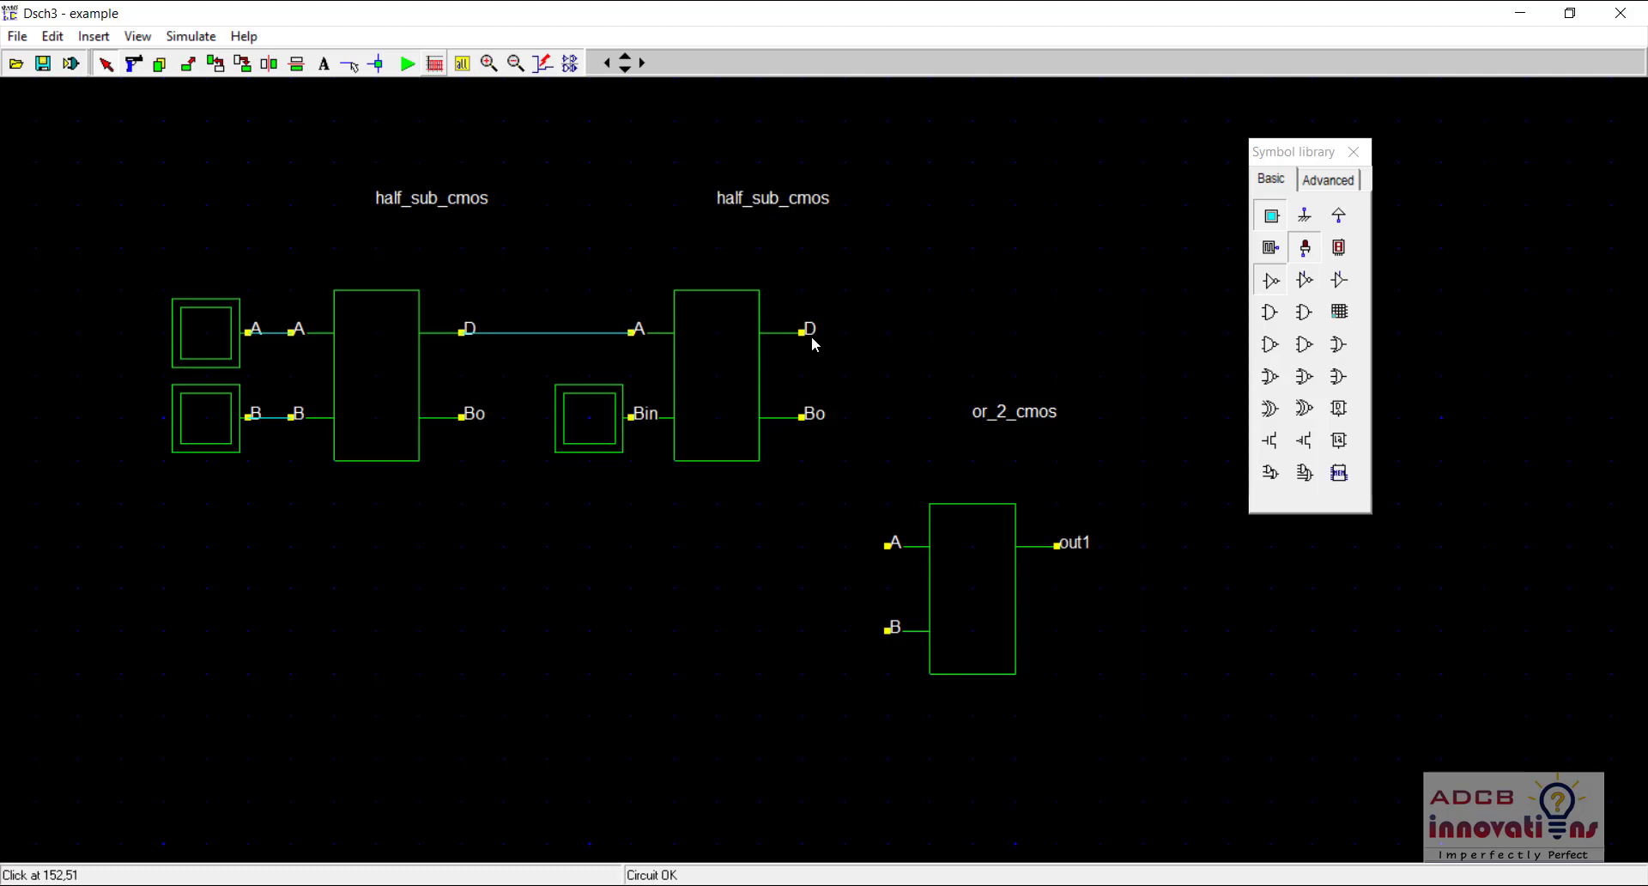
# Extend a wire from the second half subtractor's D output and place a light at its end
pyautogui.click(350, 65)
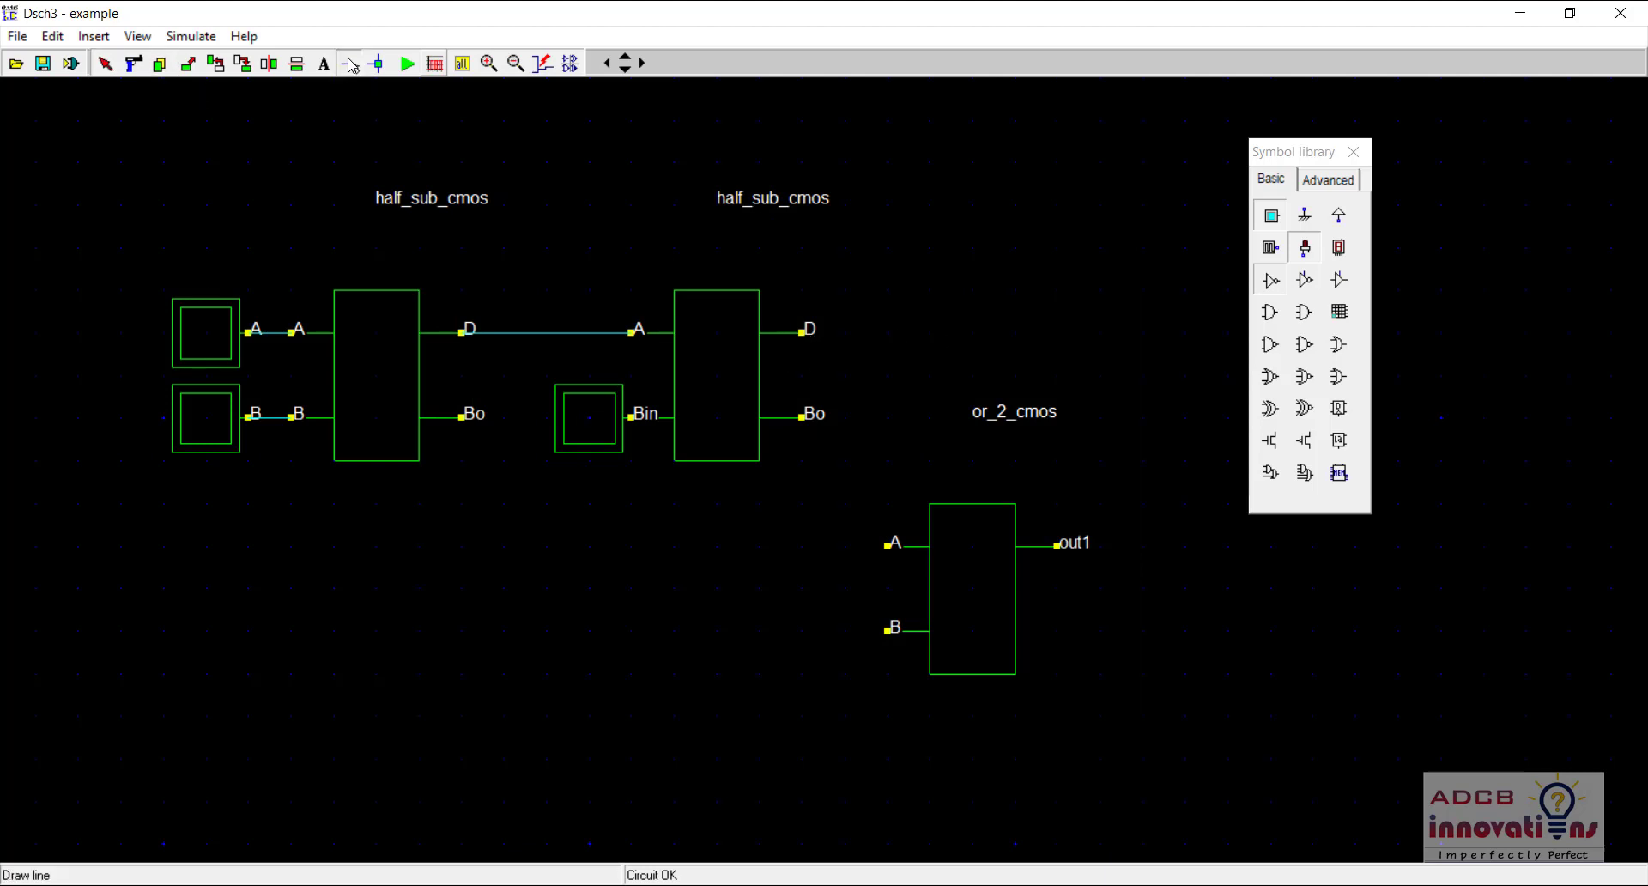
pyautogui.click(802, 331)
pyautogui.click(976, 333)
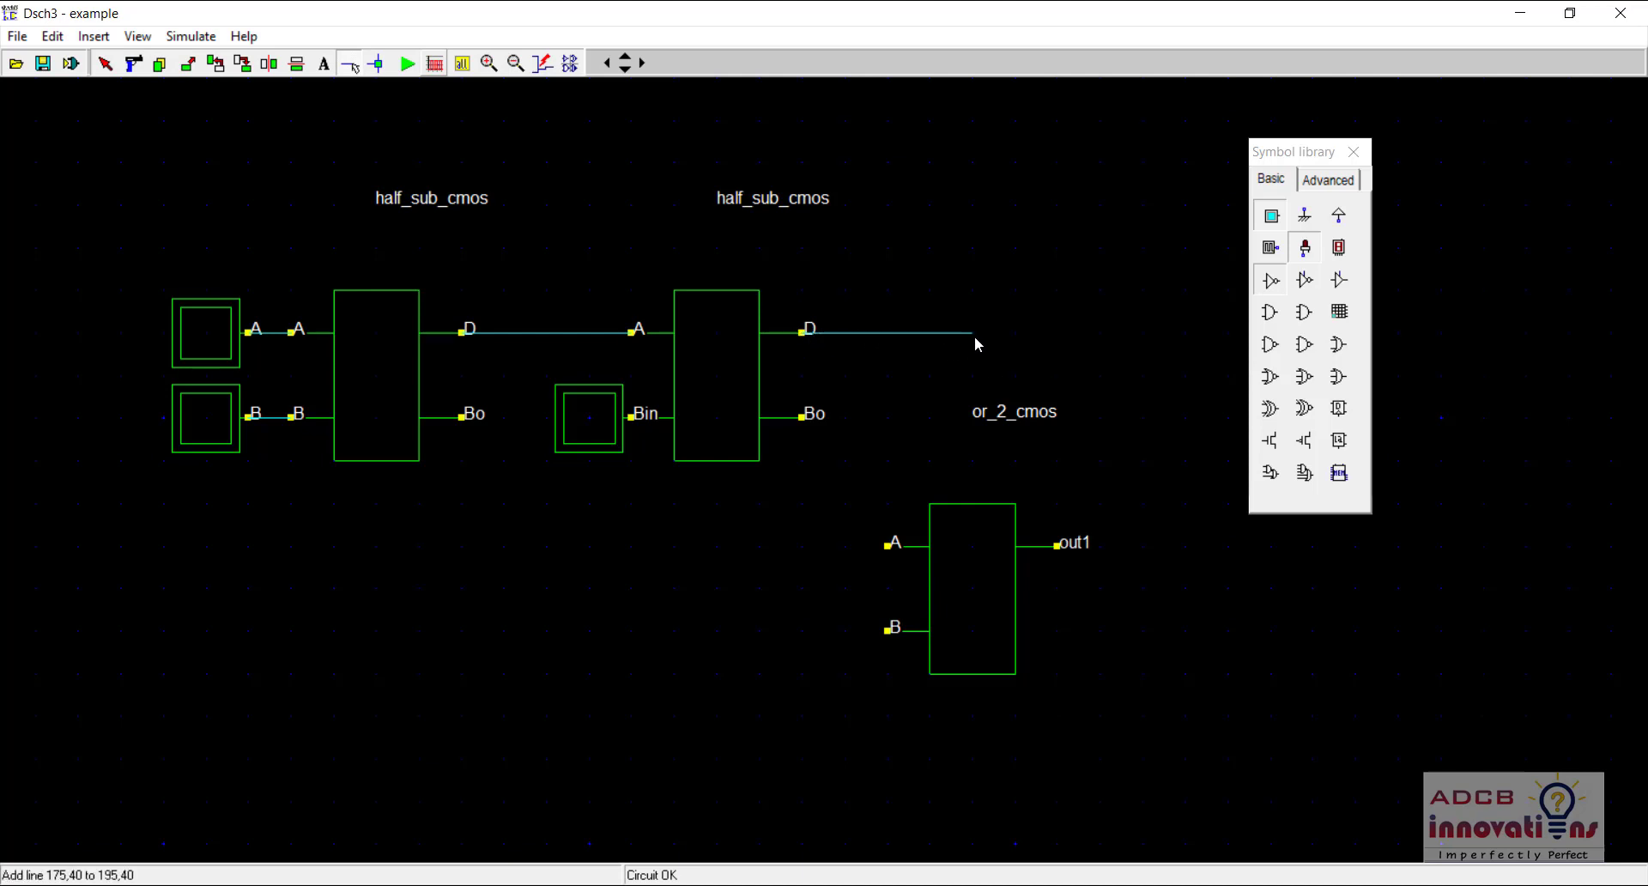
pyautogui.click(1305, 247)
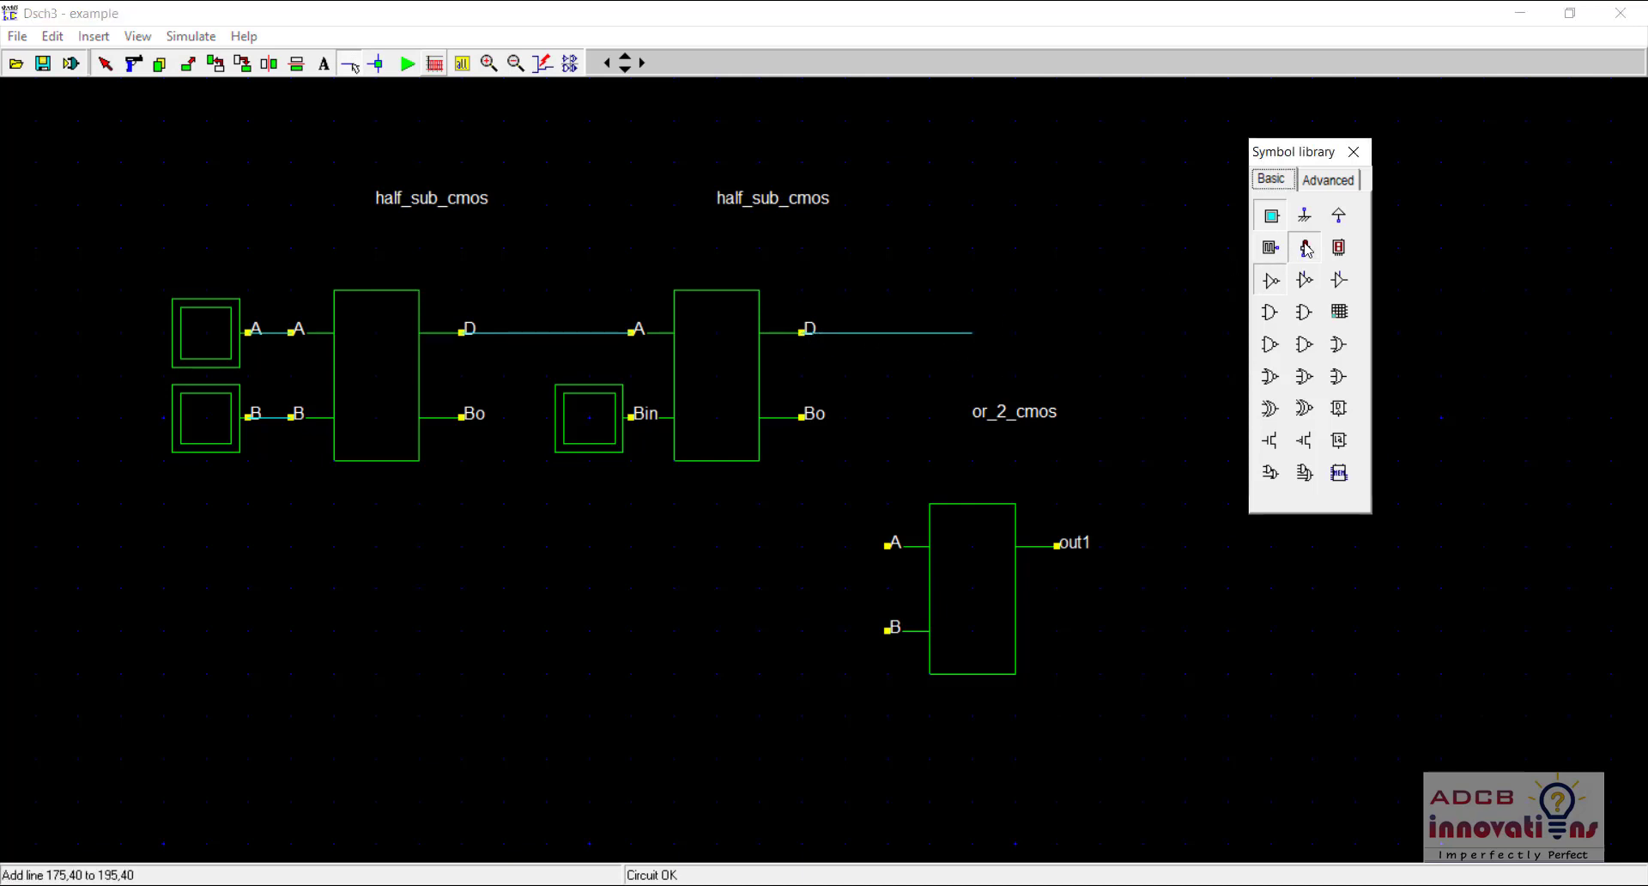
pyautogui.click(1012, 338)
# Rename the light on the second half subtractor's difference output as D
pyautogui.doubleClick(985, 272)
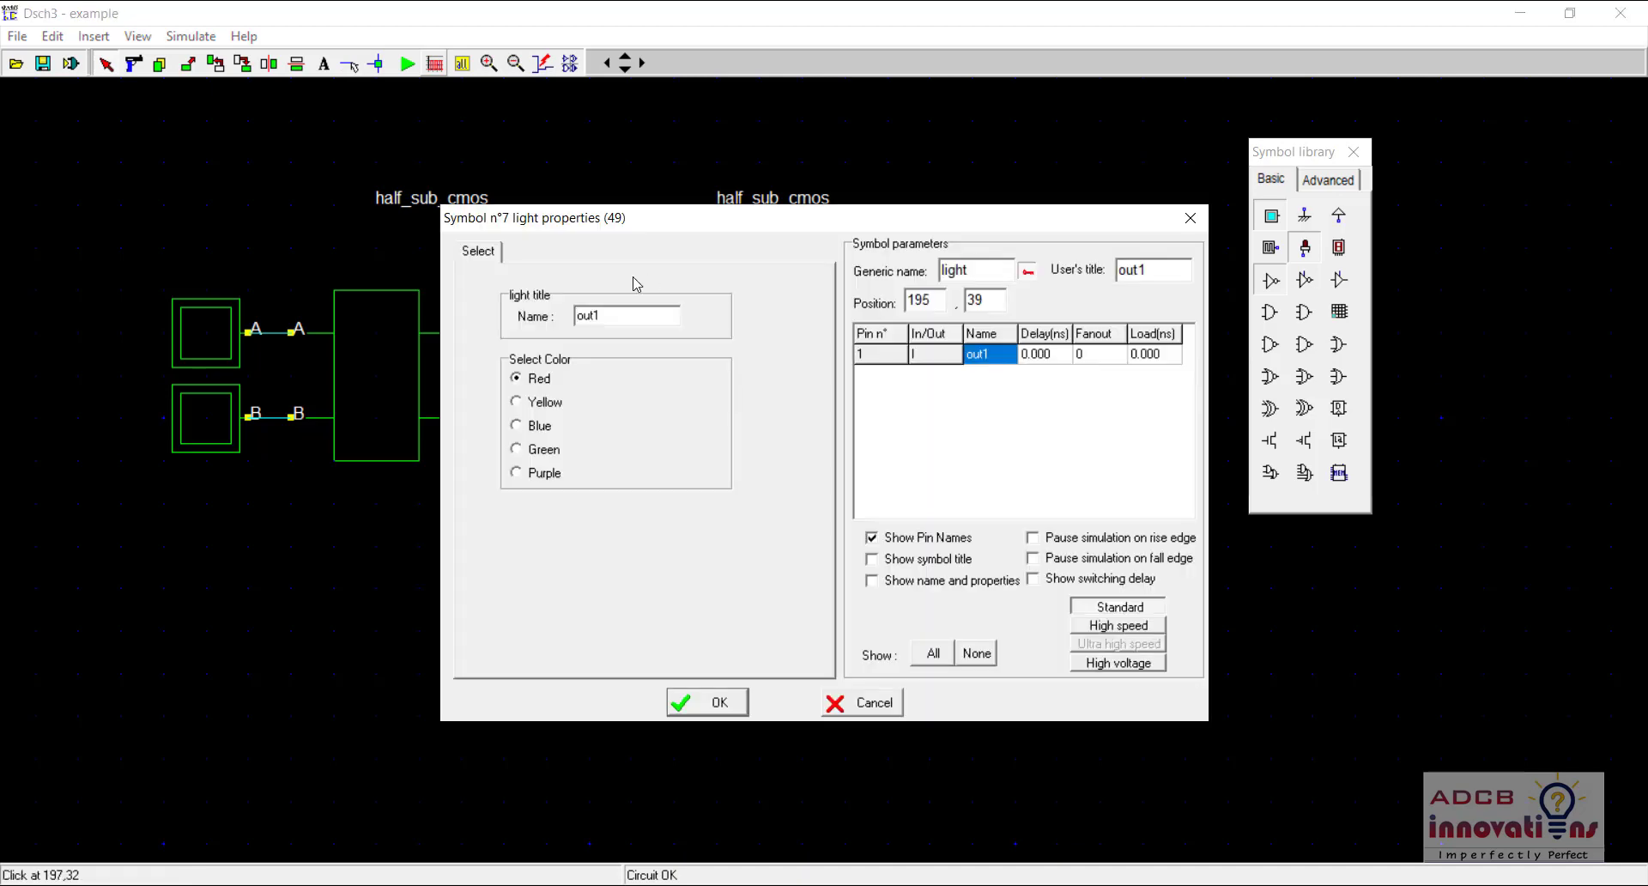
pyautogui.press('BackSpace')
pyautogui.press('BackSpace')
pyautogui.press('BackSpace')
pyautogui.write('D')
pyautogui.press('Return')
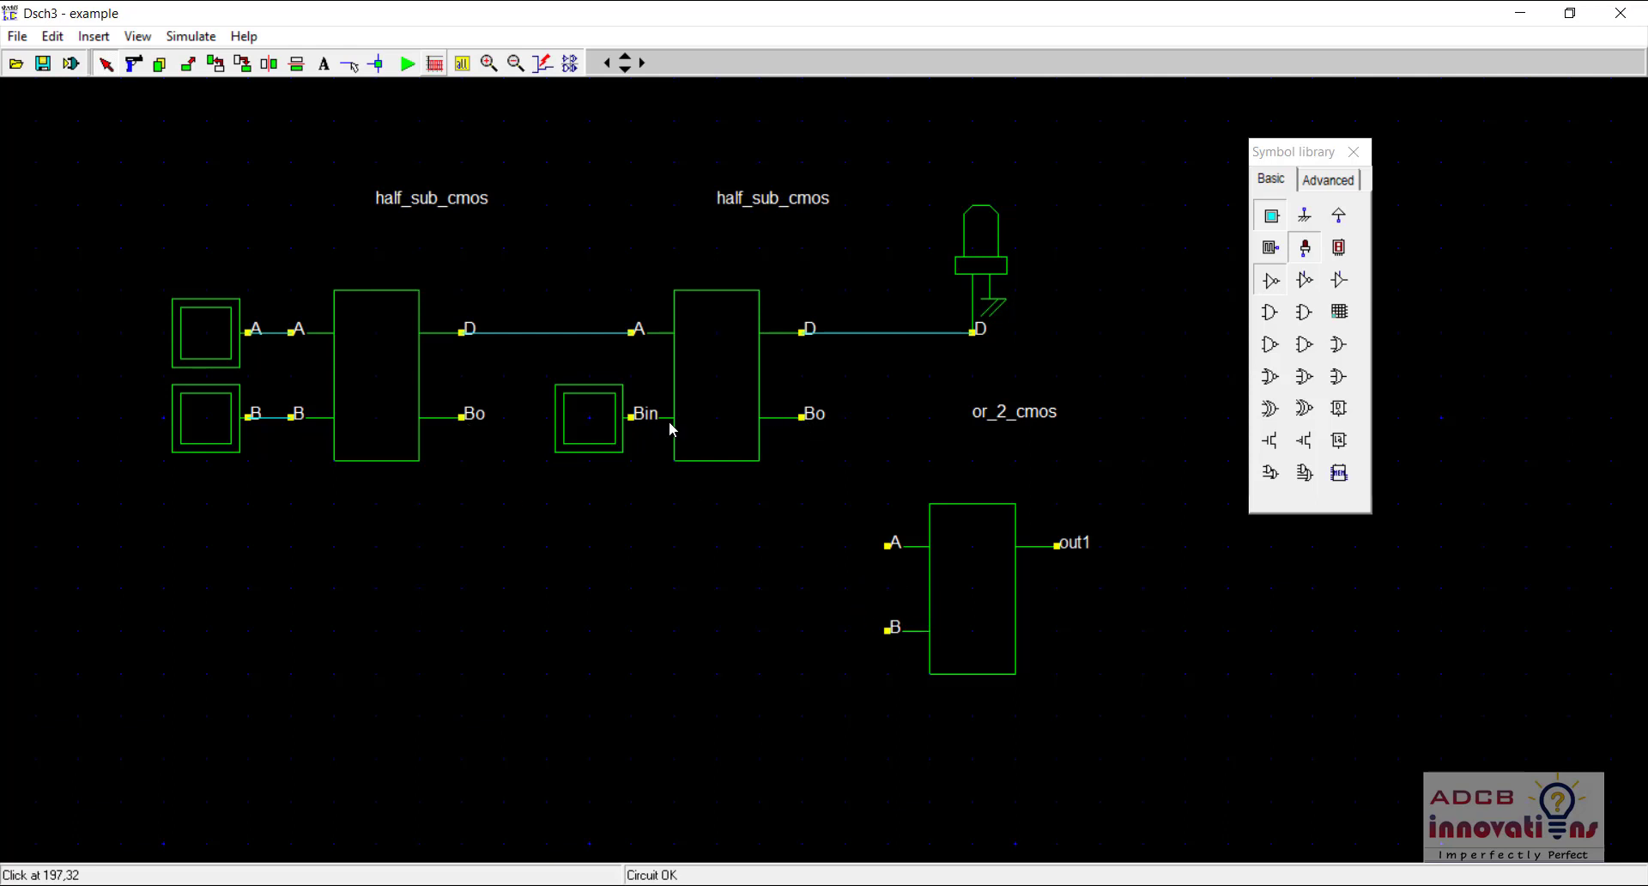
# Wire the second half subtractor's Bo output to input A of or_2_cmos and the first one's Bo output to input B
pyautogui.click(349, 64)
pyautogui.moveTo(800, 419)
pyautogui.mouseDown()
pyautogui.moveTo(804, 550)
pyautogui.moveTo(890, 548)
pyautogui.mouseUp()
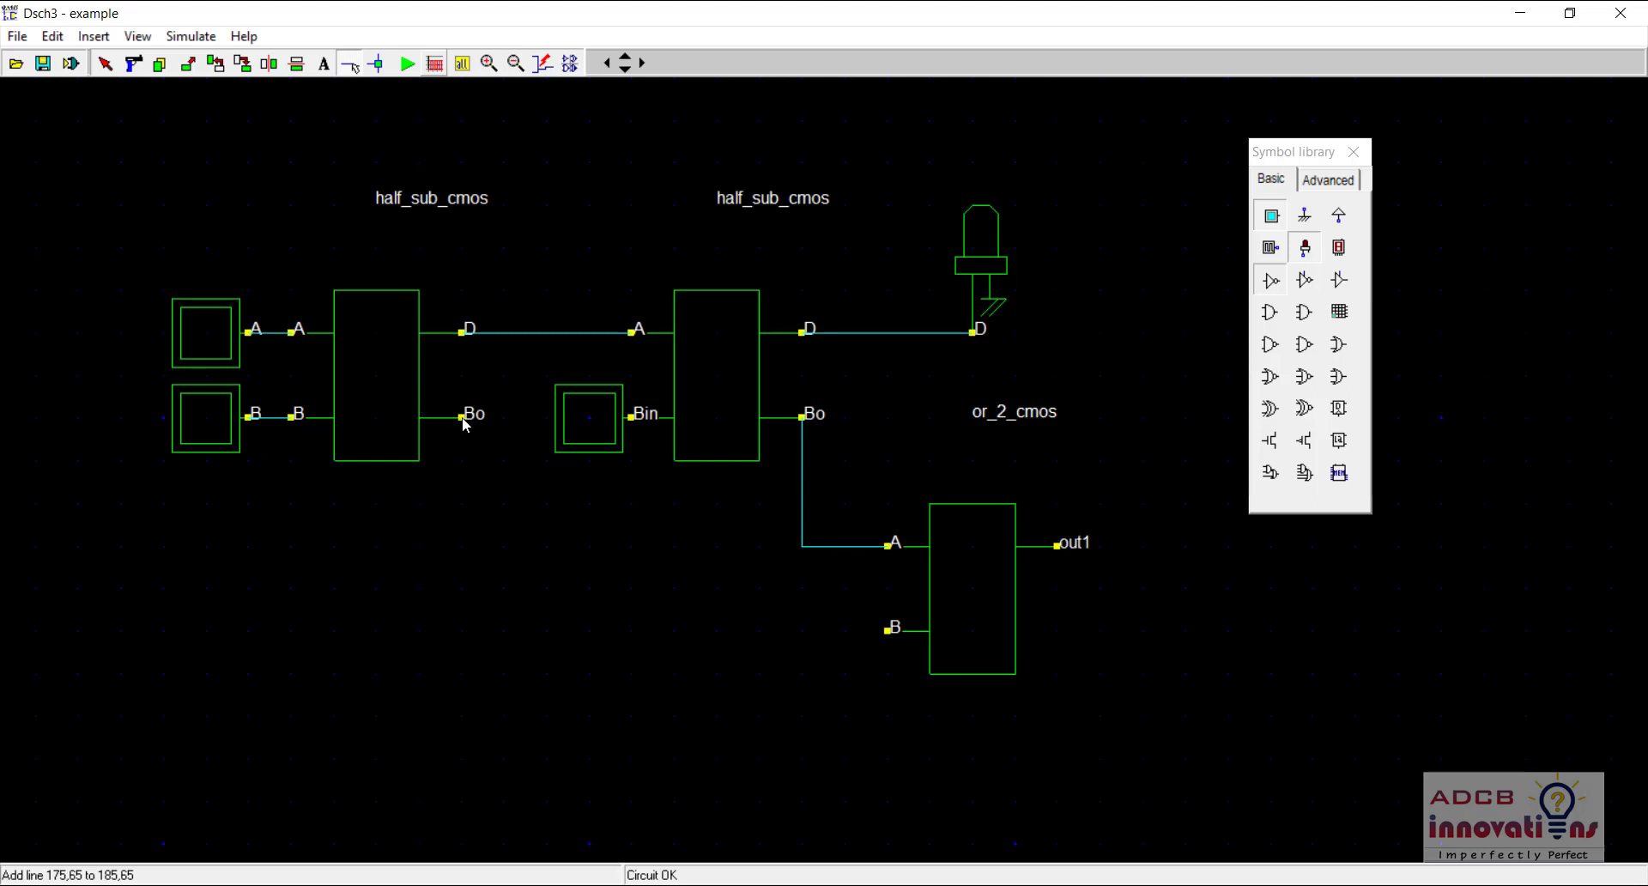
pyautogui.moveTo(463, 419); pyautogui.dragTo(462, 631)
pyautogui.click(462, 631)
pyautogui.click(889, 632)
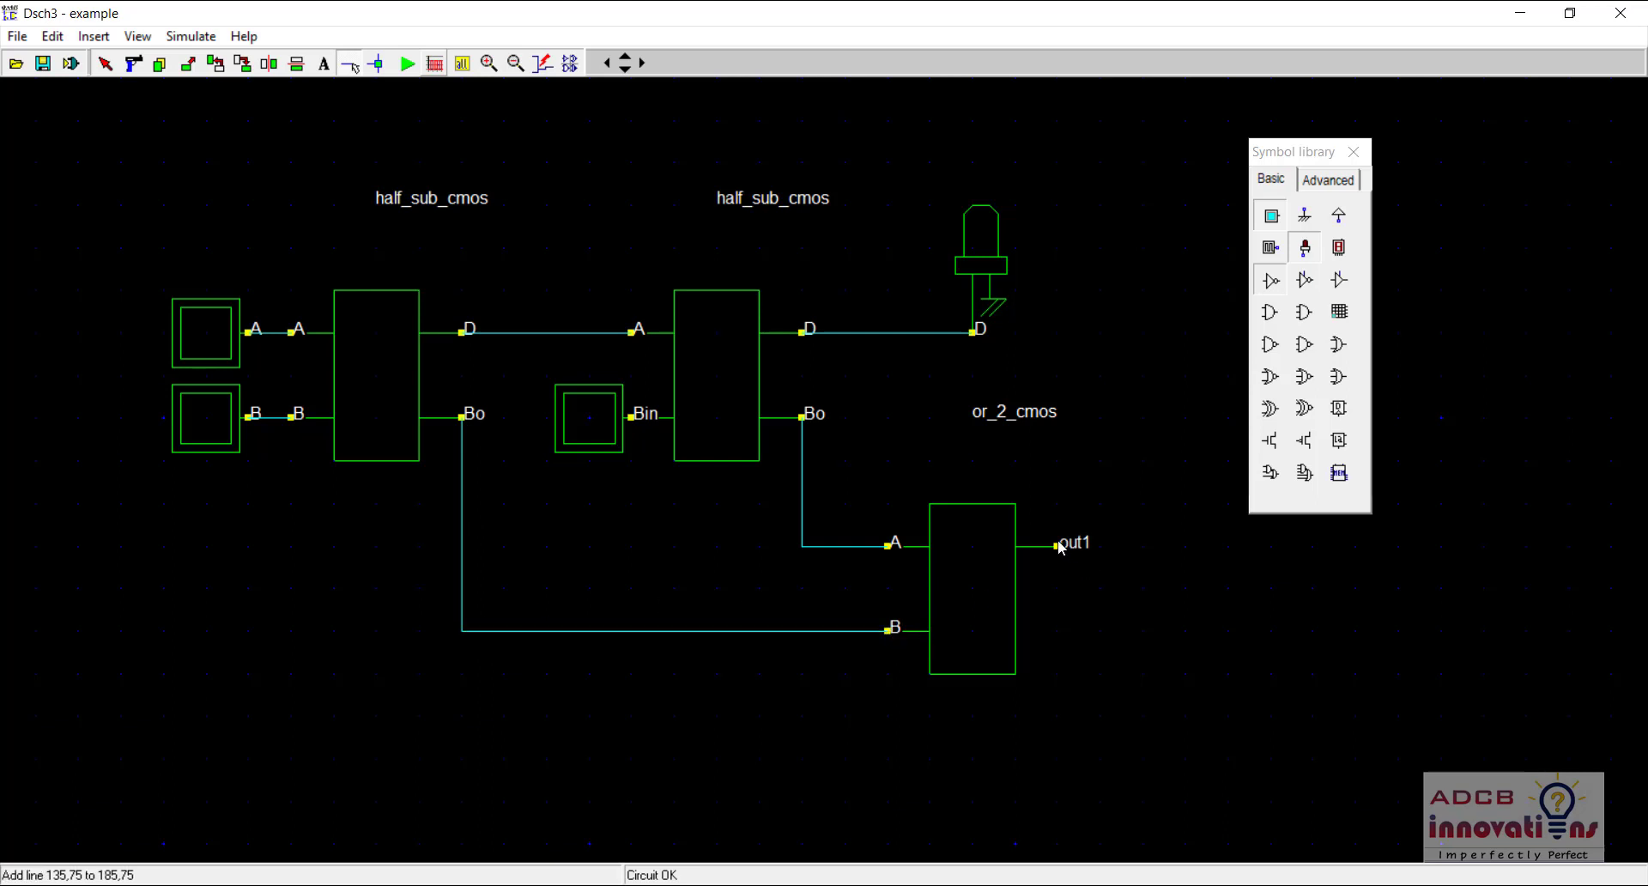
# Extend a wire from the out1 pin of or_2_cmos and place a light at its end
pyautogui.moveTo(1059, 546); pyautogui.dragTo(1142, 546)
pyautogui.moveTo(1296, 160); pyautogui.dragTo(1542, 156)
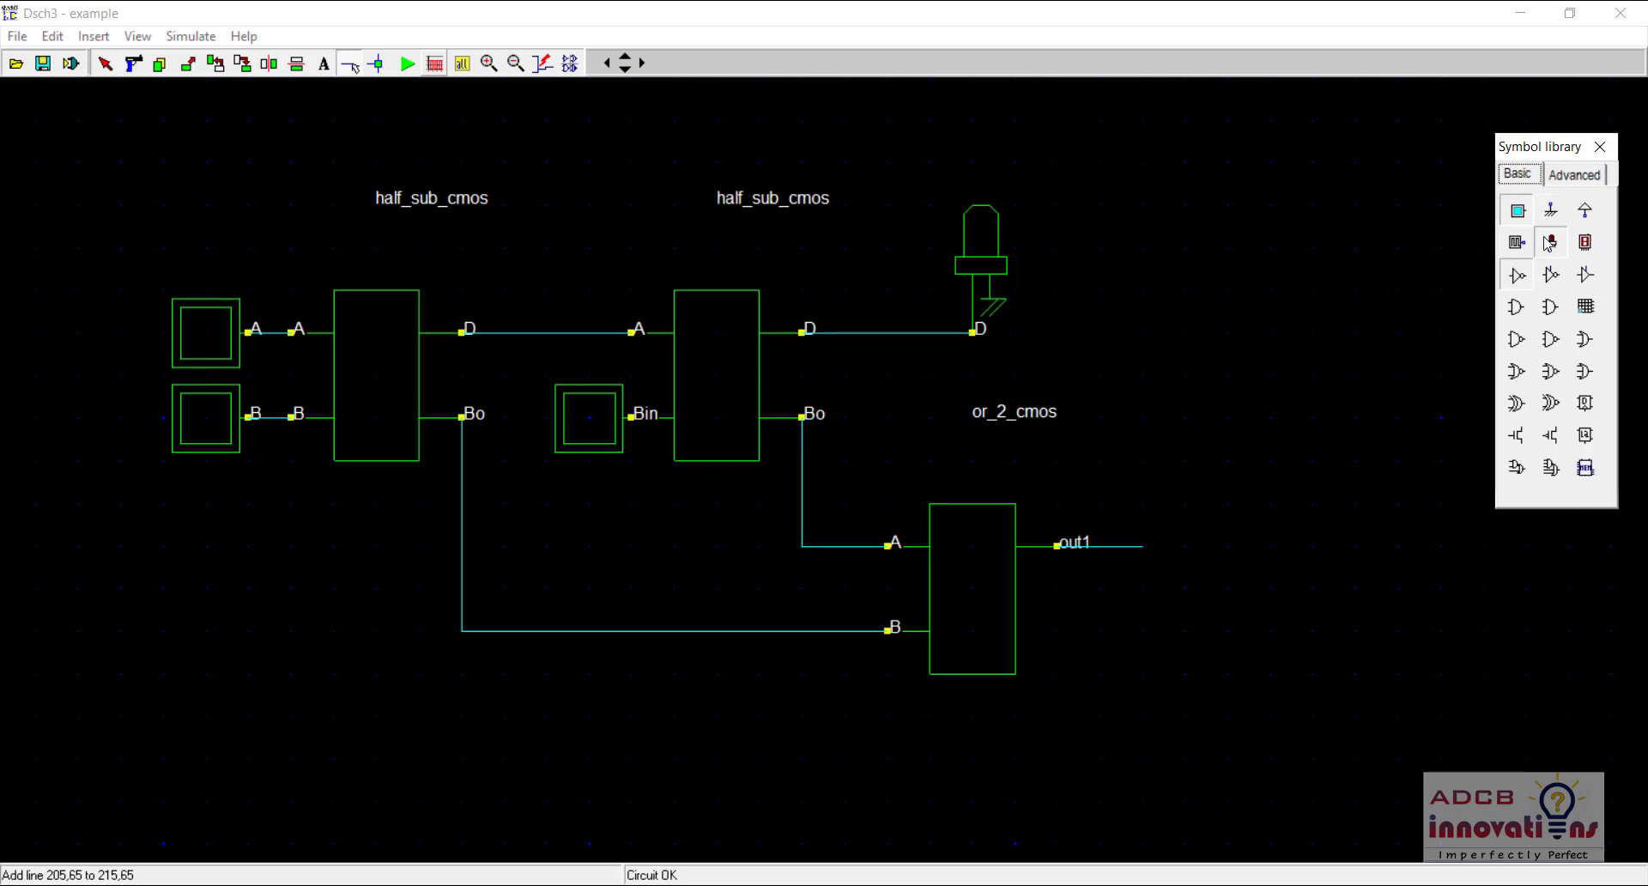
pyautogui.moveTo(1129, 424); pyautogui.dragTo(1185, 557)
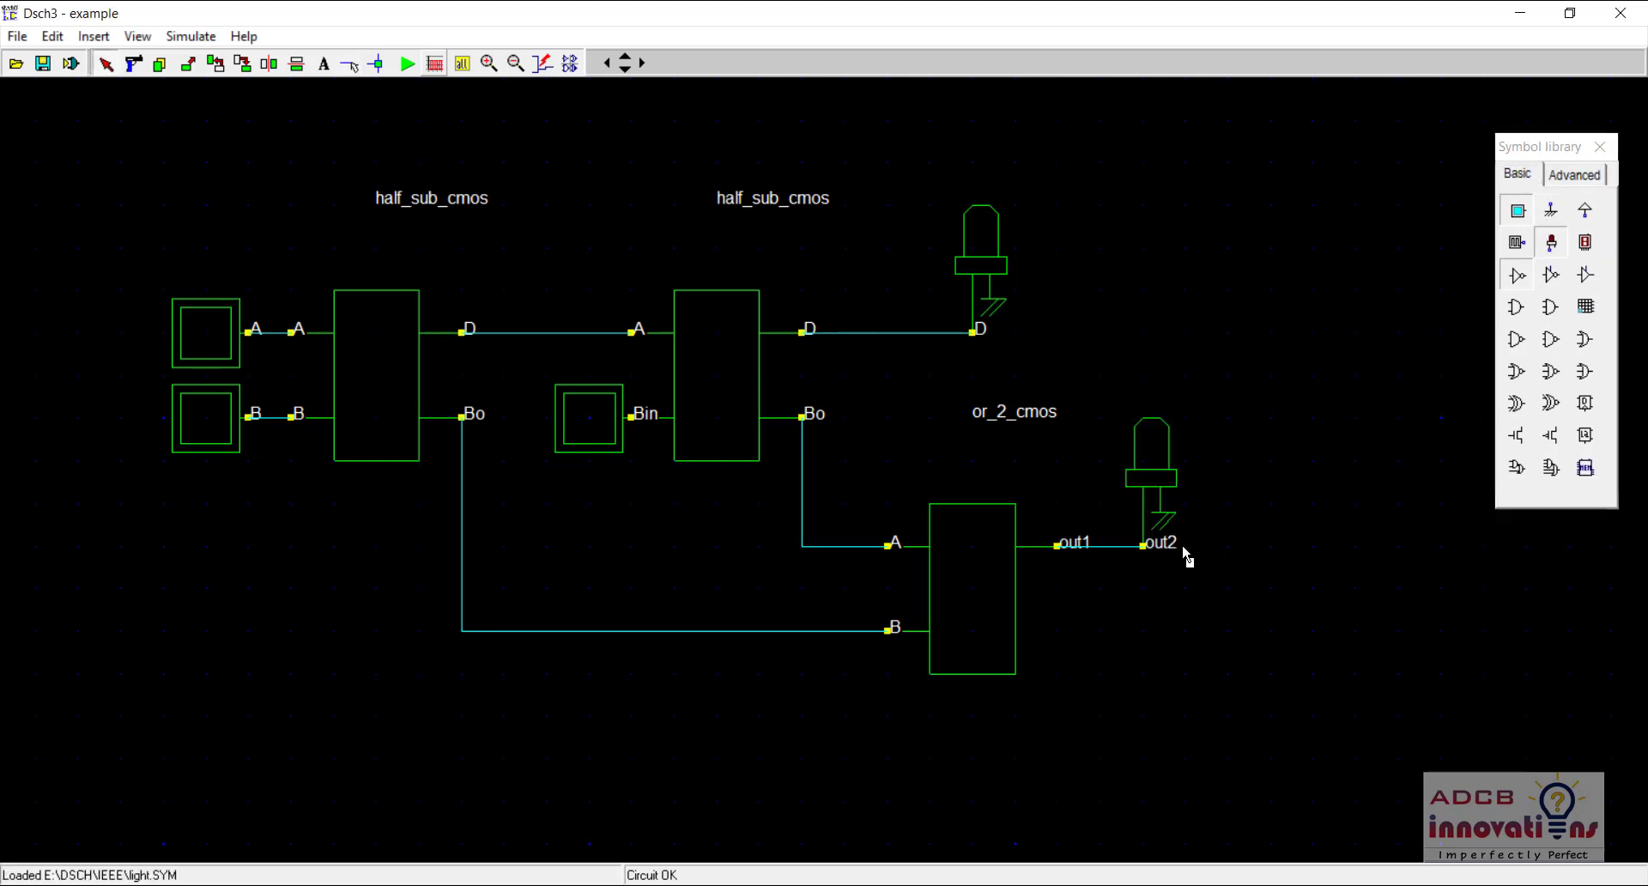
# Rename the light on the or_2_cmos output as Bout
pyautogui.doubleClick(1151, 512)
pyautogui.doubleClick(677, 315)
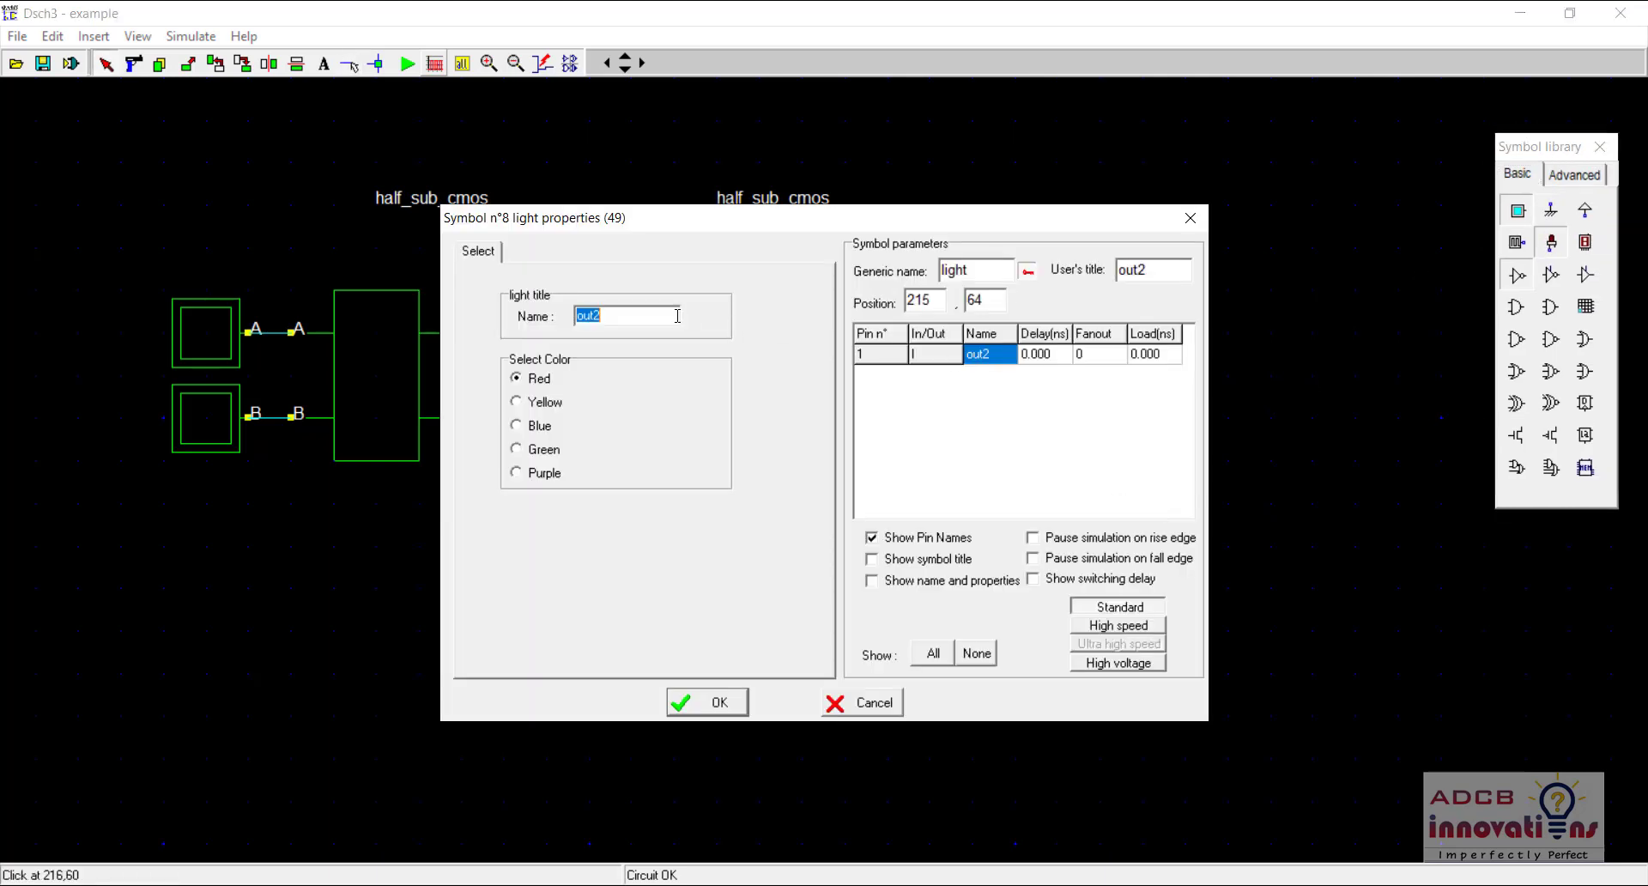
pyautogui.write('Bout')
pyautogui.press('BackSpace')
pyautogui.press('BackSpace')
pyautogui.press('Return')
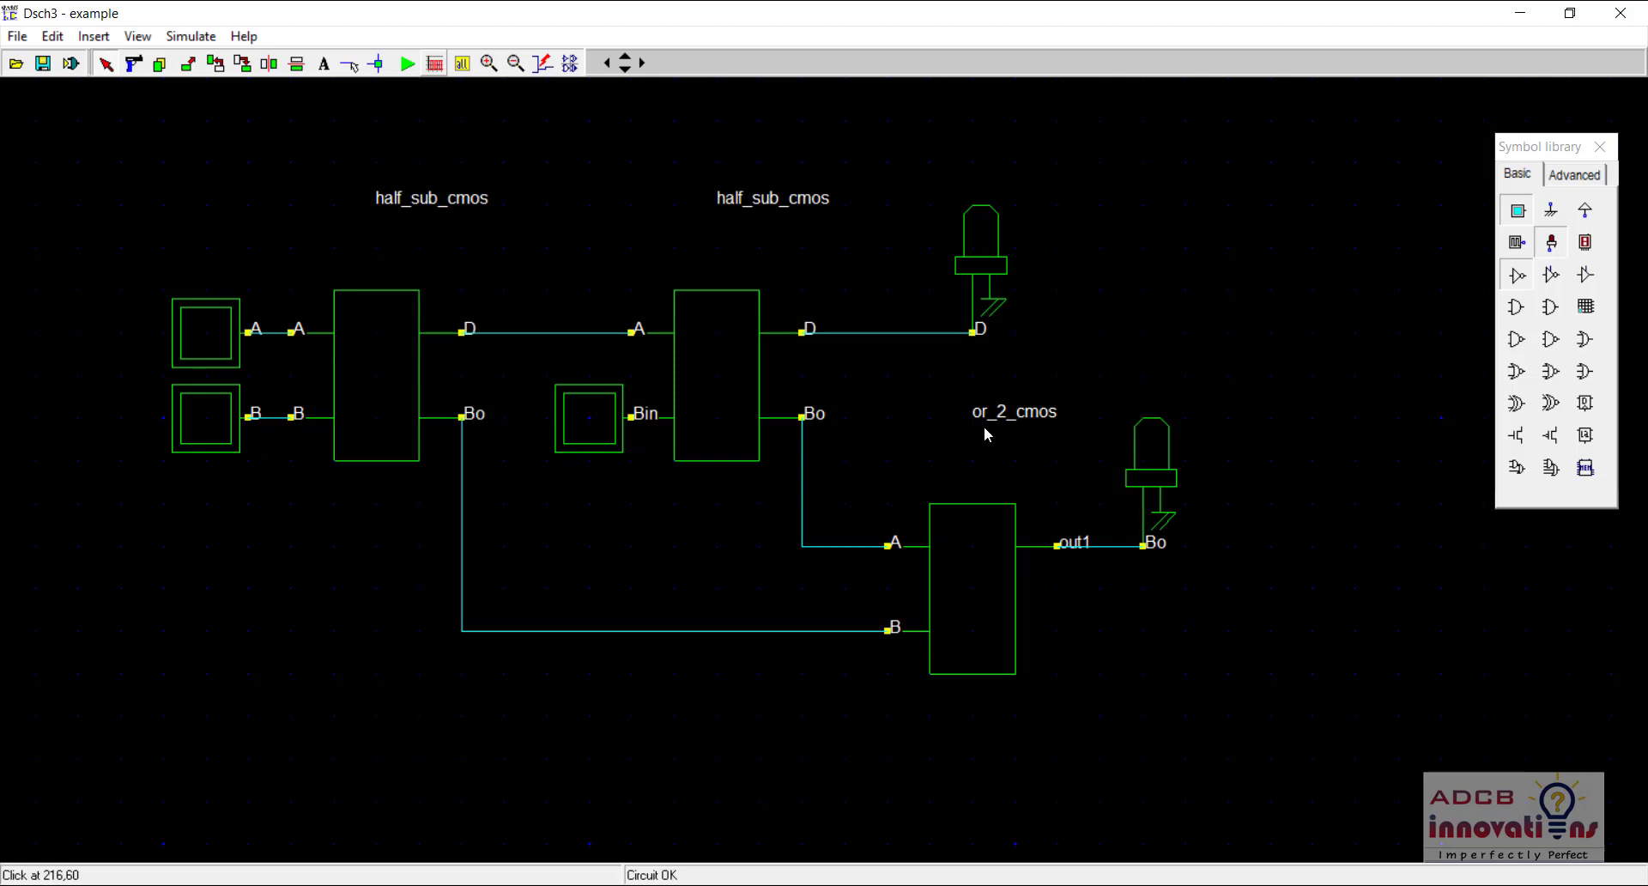
pyautogui.doubleClick(1159, 472)
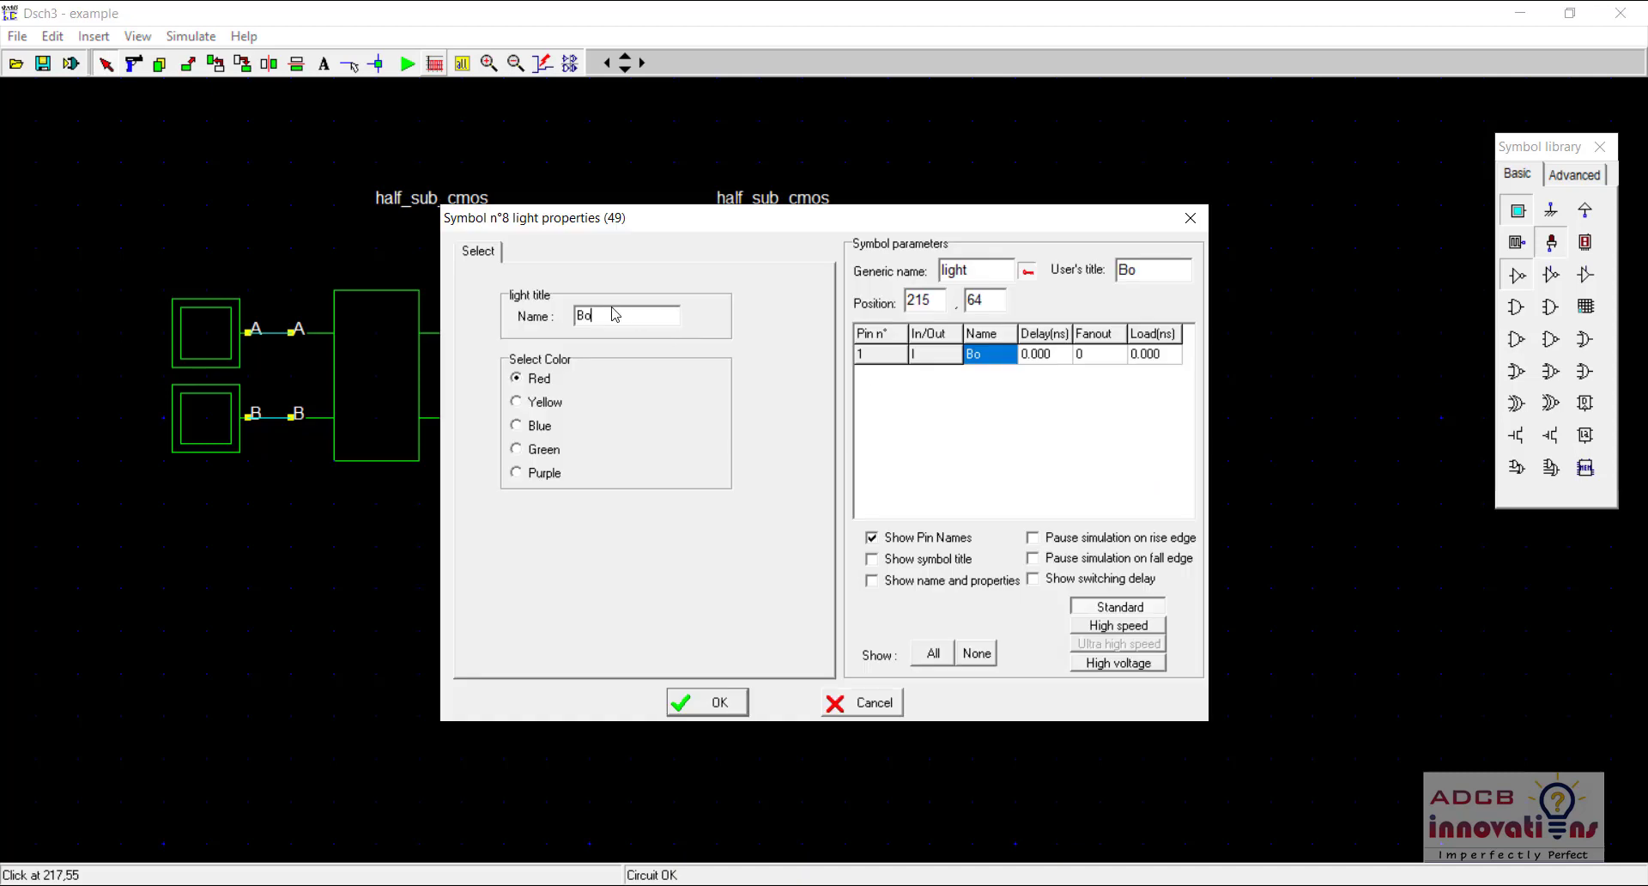
pyautogui.press('Return')
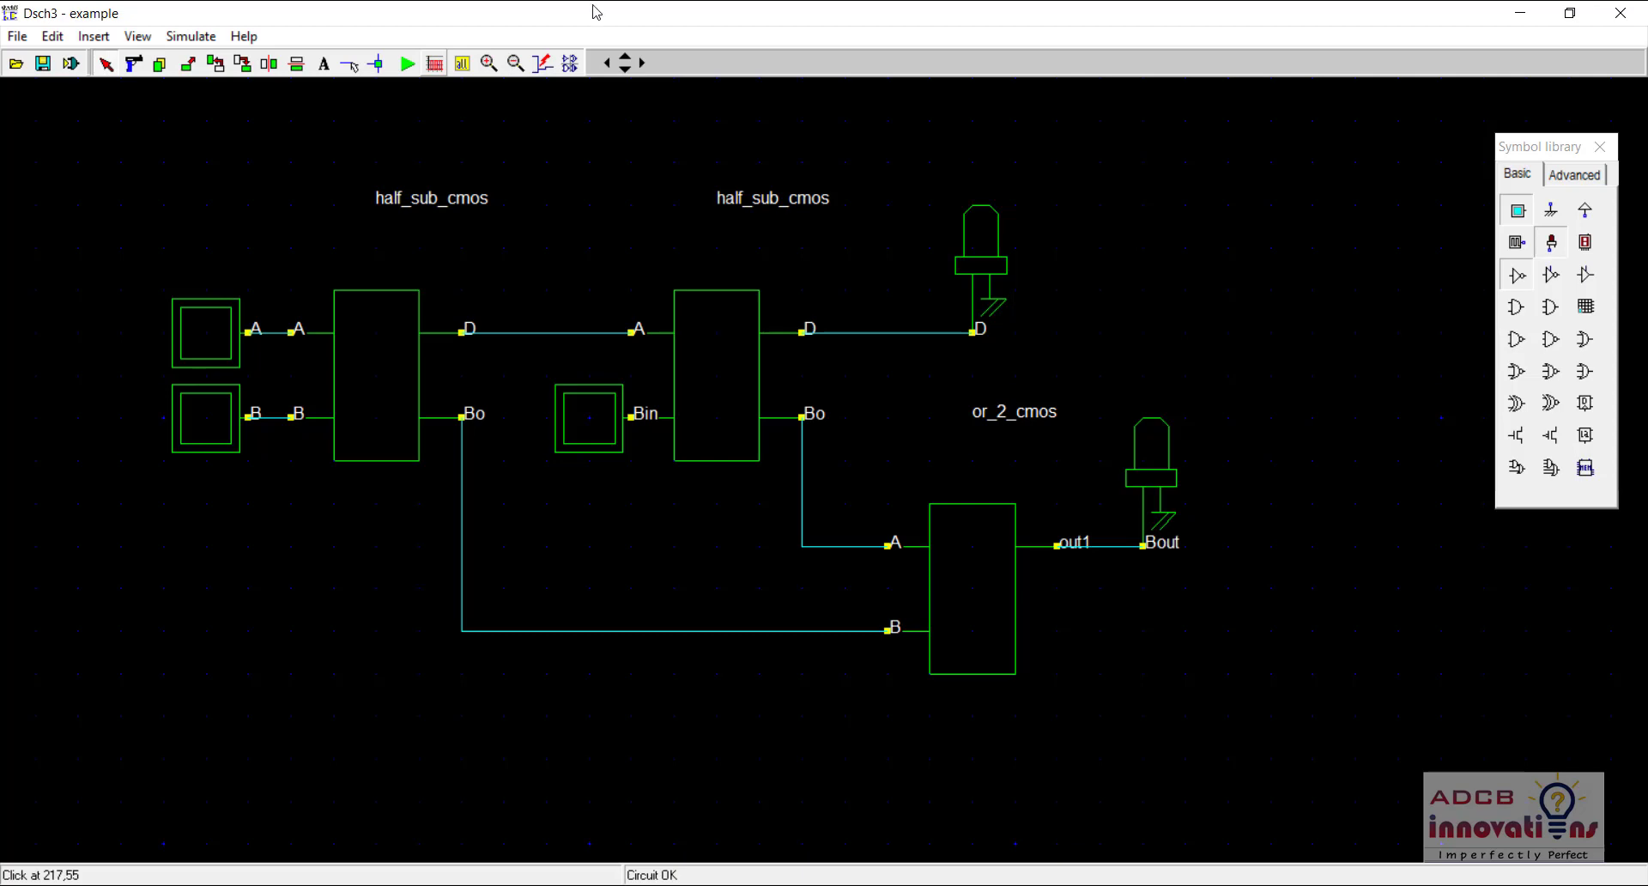
# Show the schematic side by side with the fs.jpg picture in Photos and enlarge the full subtractor truth table
pyautogui.press('super+Right')
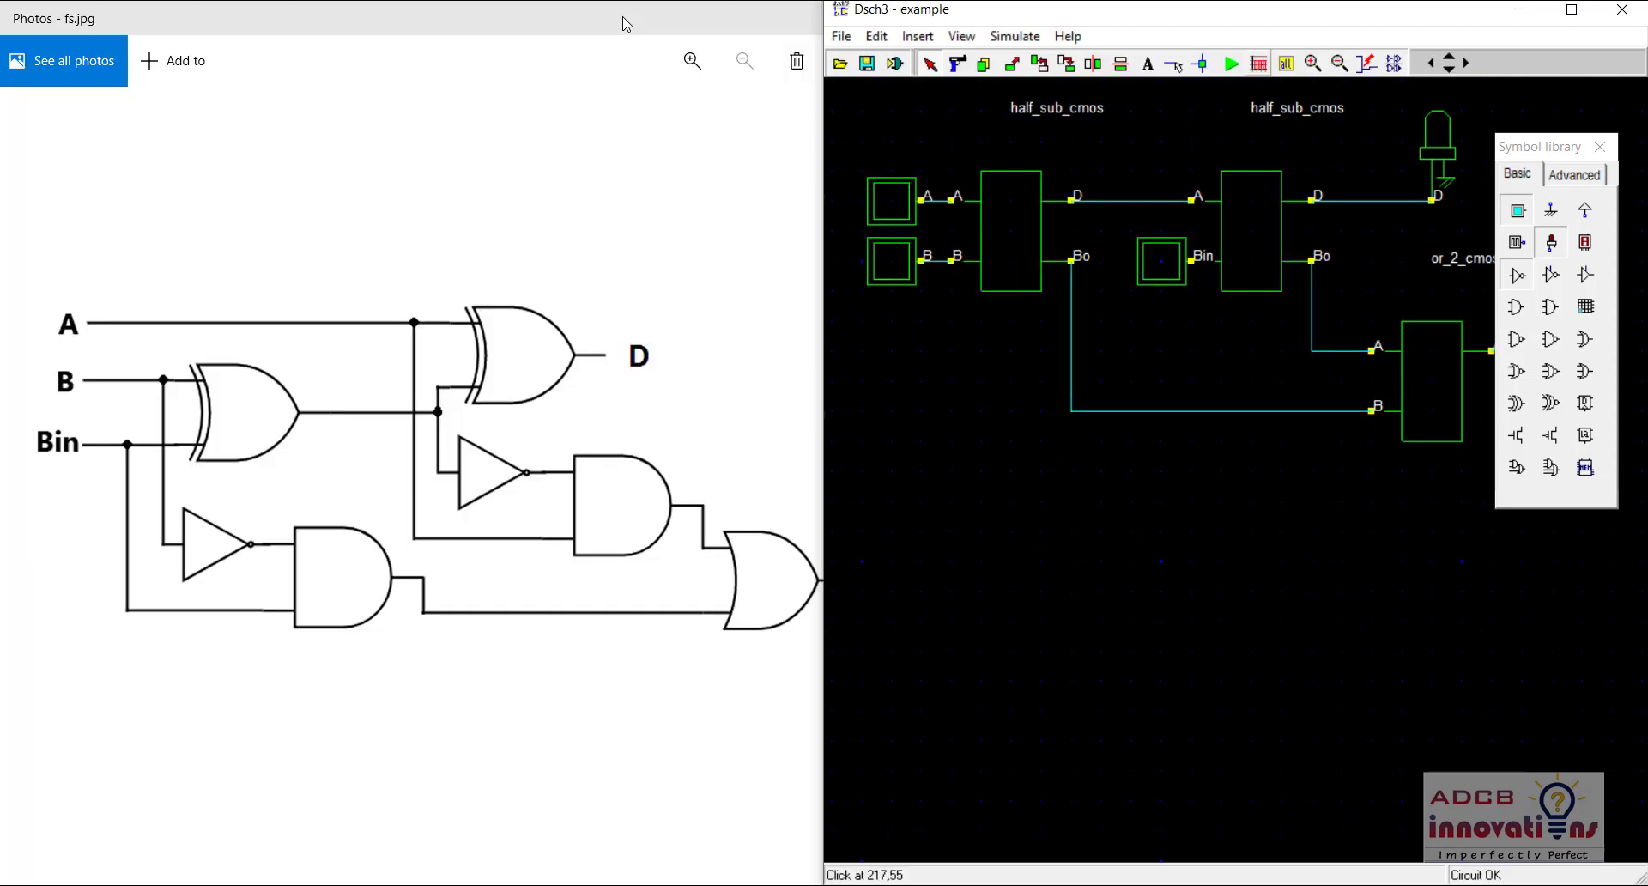
pyautogui.click(490, 411)
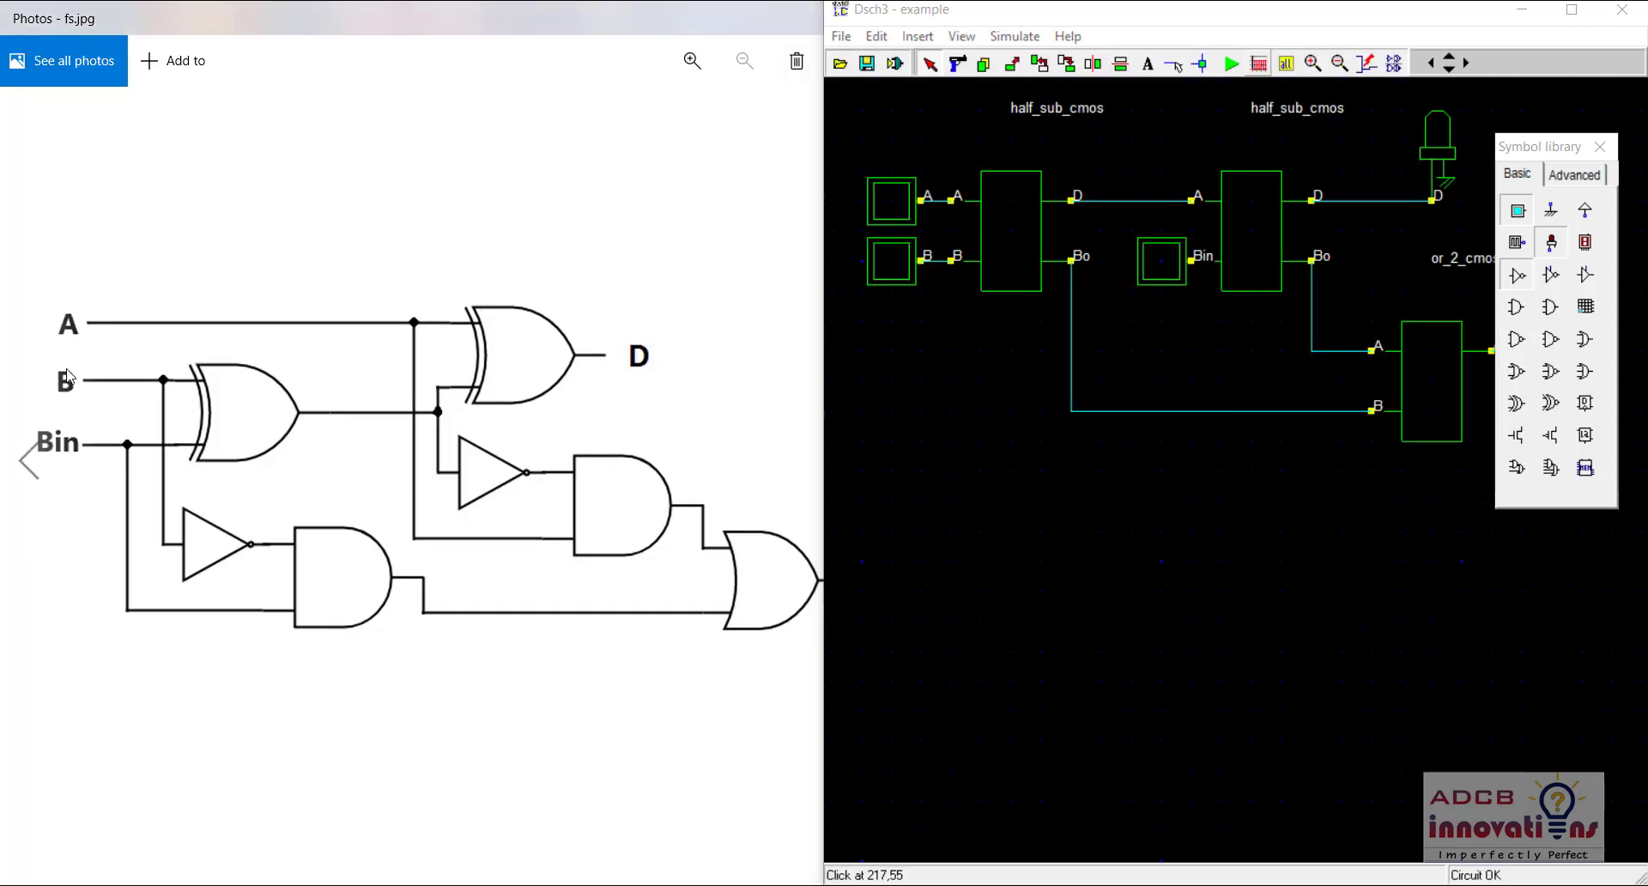
pyautogui.doubleClick(306, 28)
pyautogui.doubleClick(305, 29)
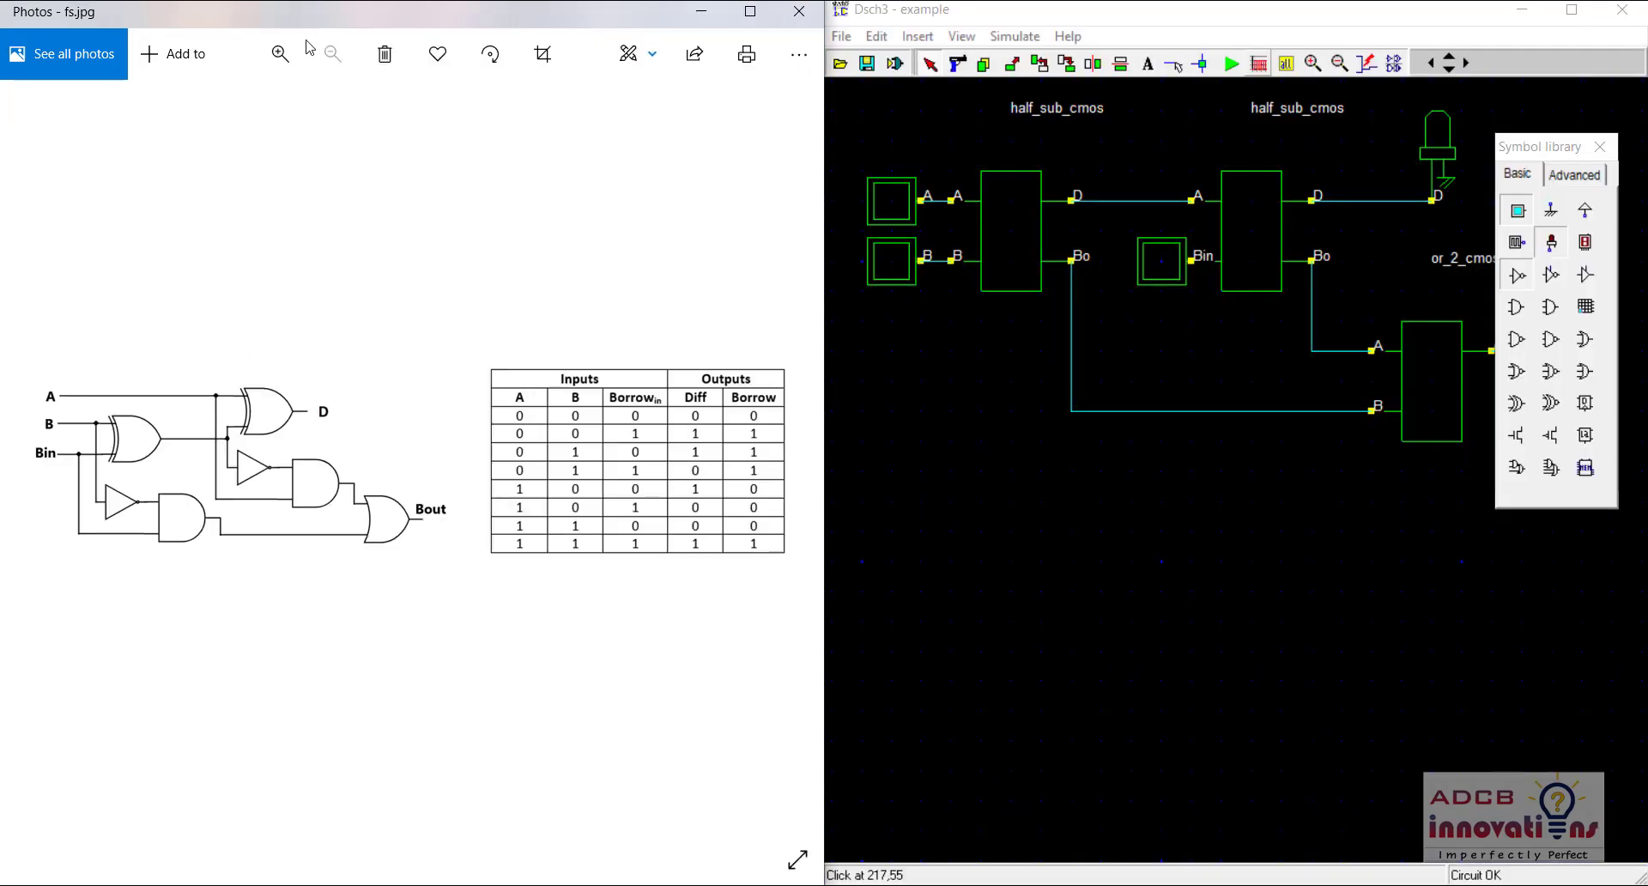
pyautogui.scroll(2, 644, 464)
pyautogui.moveTo(734, 462); pyautogui.dragTo(416, 425)
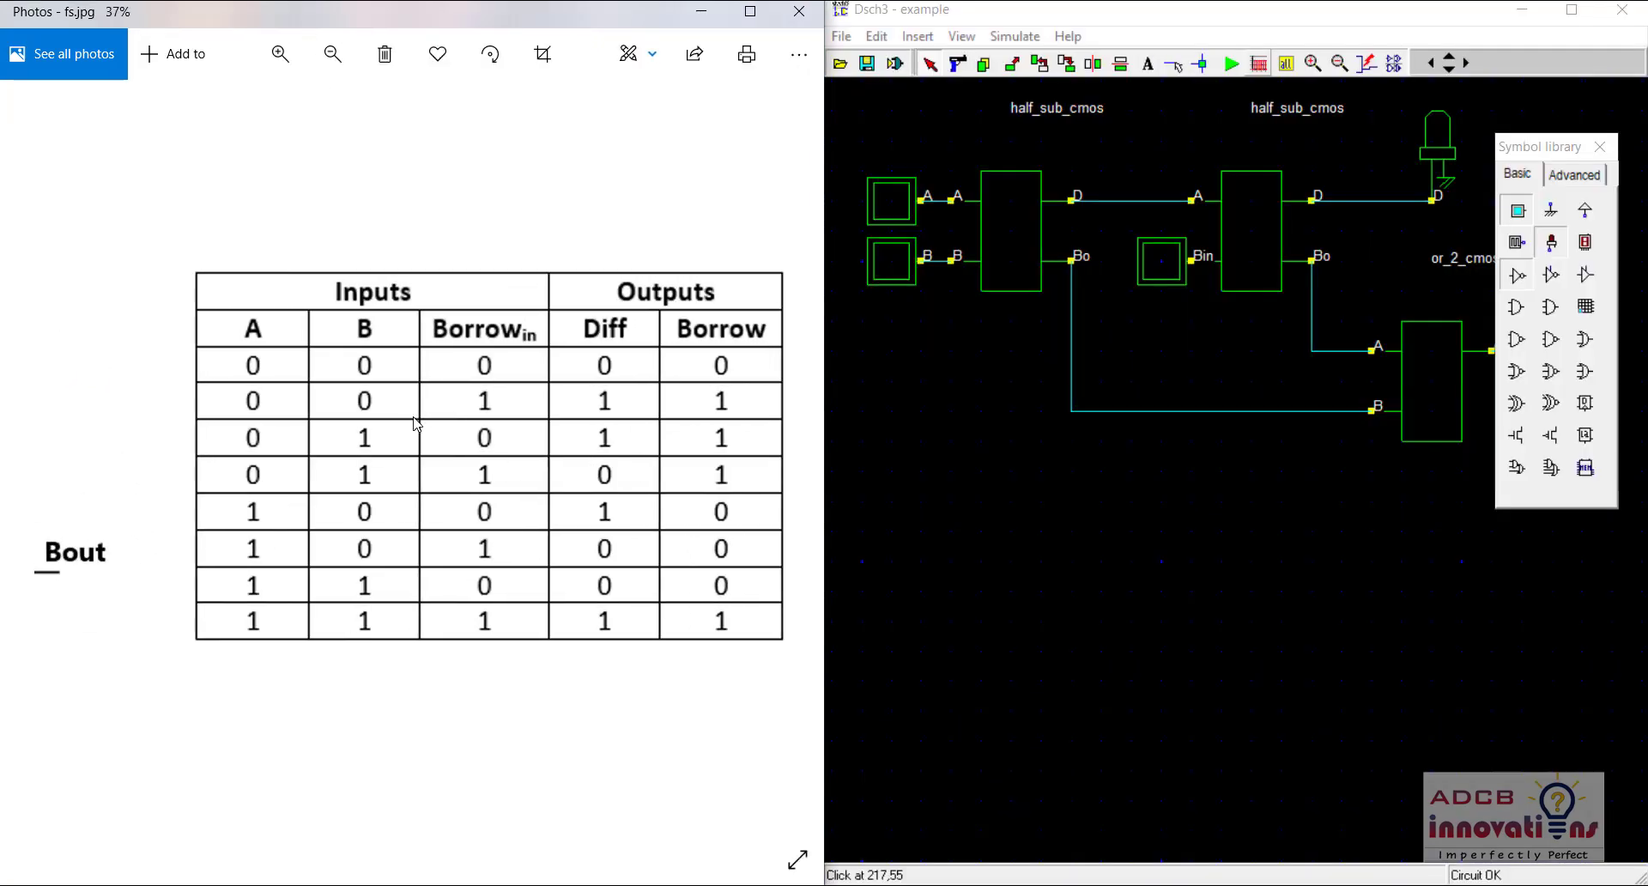
# Move the symbol library clear of the circuit and start the simulation
pyautogui.moveTo(1537, 153); pyautogui.dragTo(1302, 678)
pyautogui.click(1123, 586)
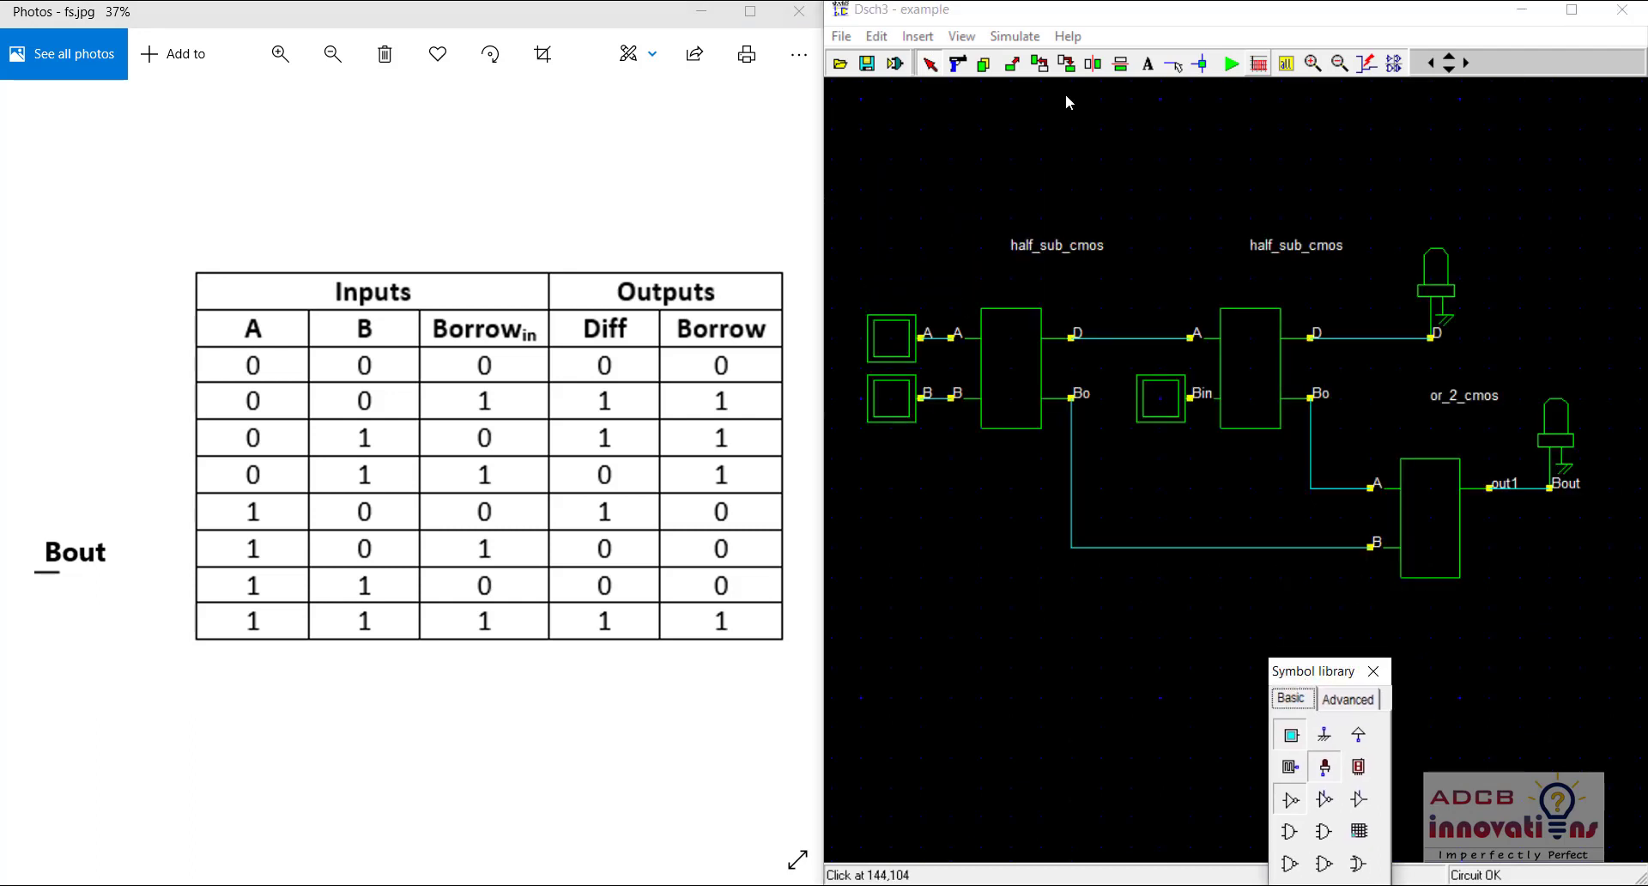
pyautogui.click(1190, 112)
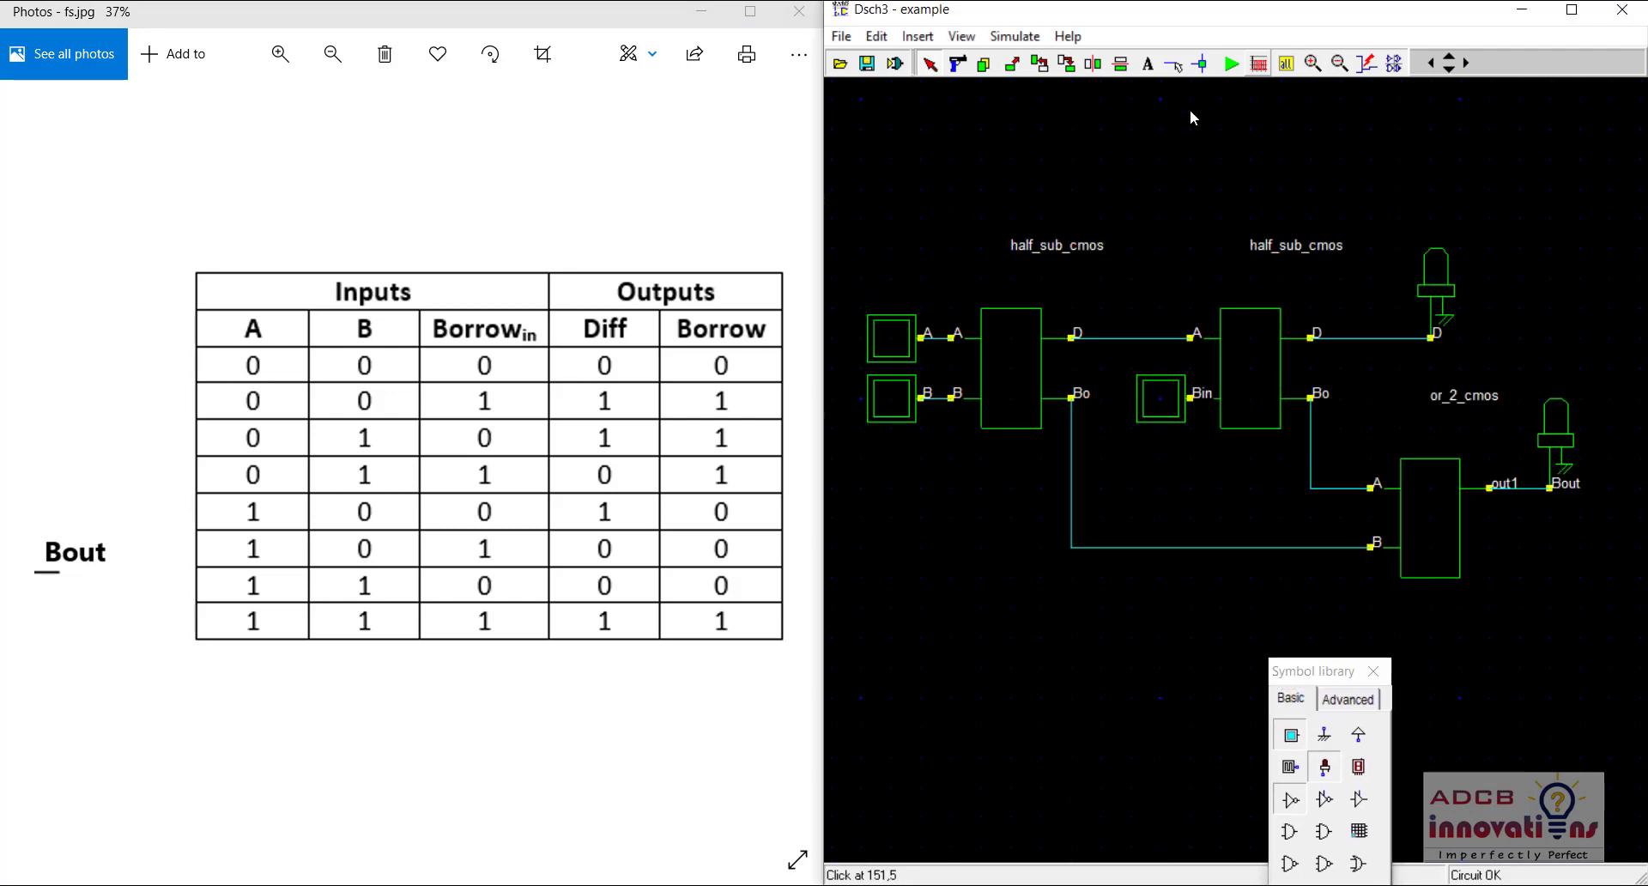
pyautogui.click(1231, 65)
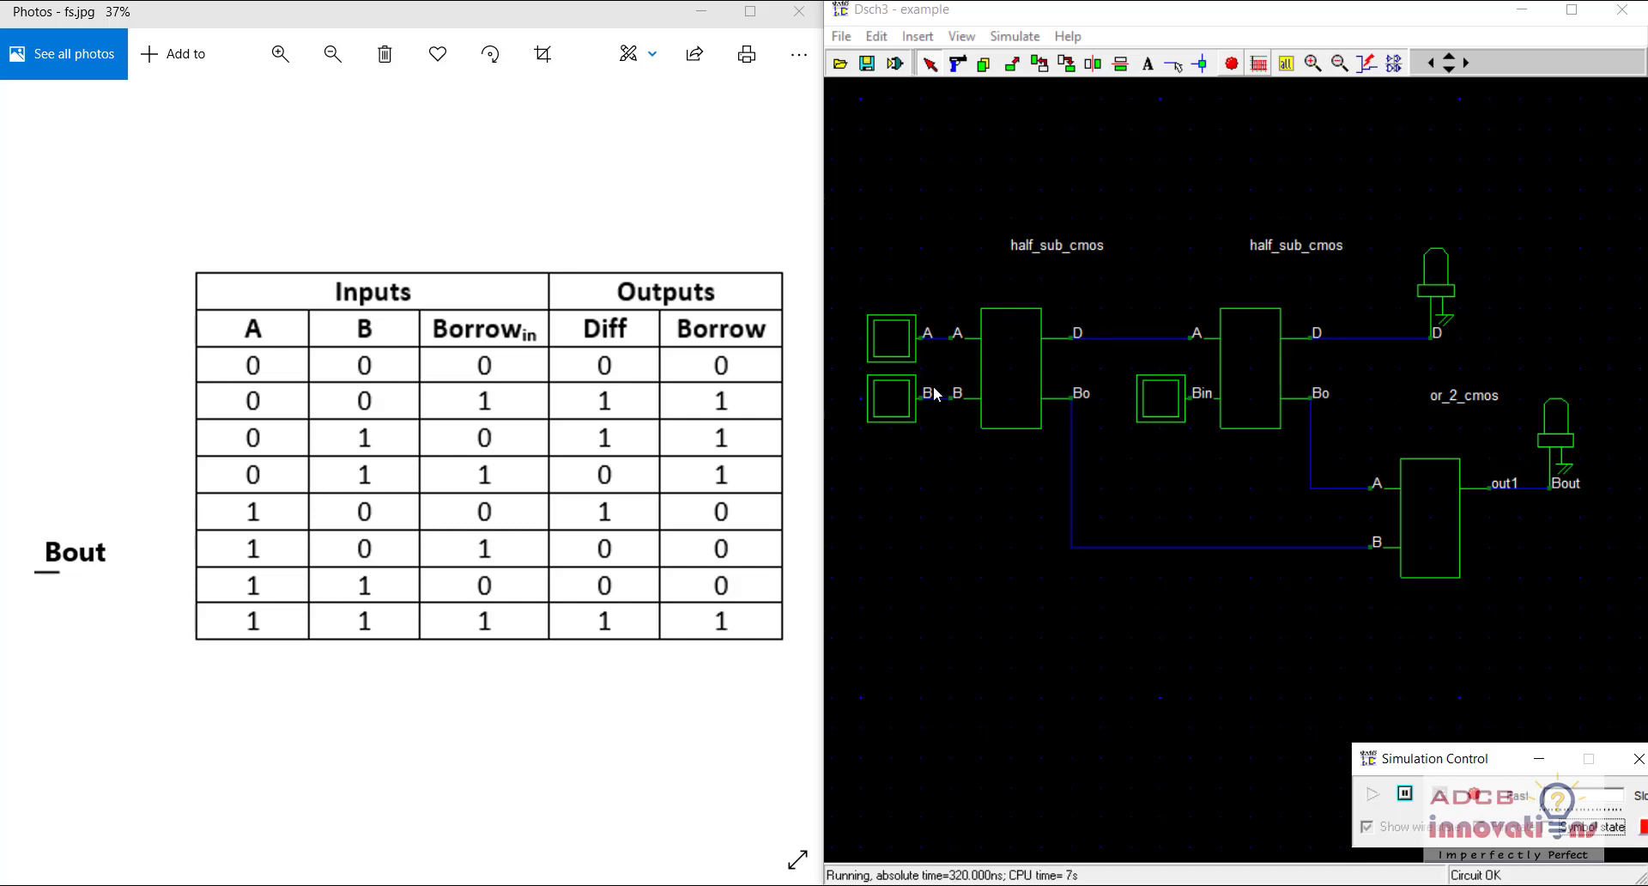
# Test the circuit with A = 0, B = 0, Bin = 1 and compare the outputs with the truth table
pyautogui.click(1176, 404)
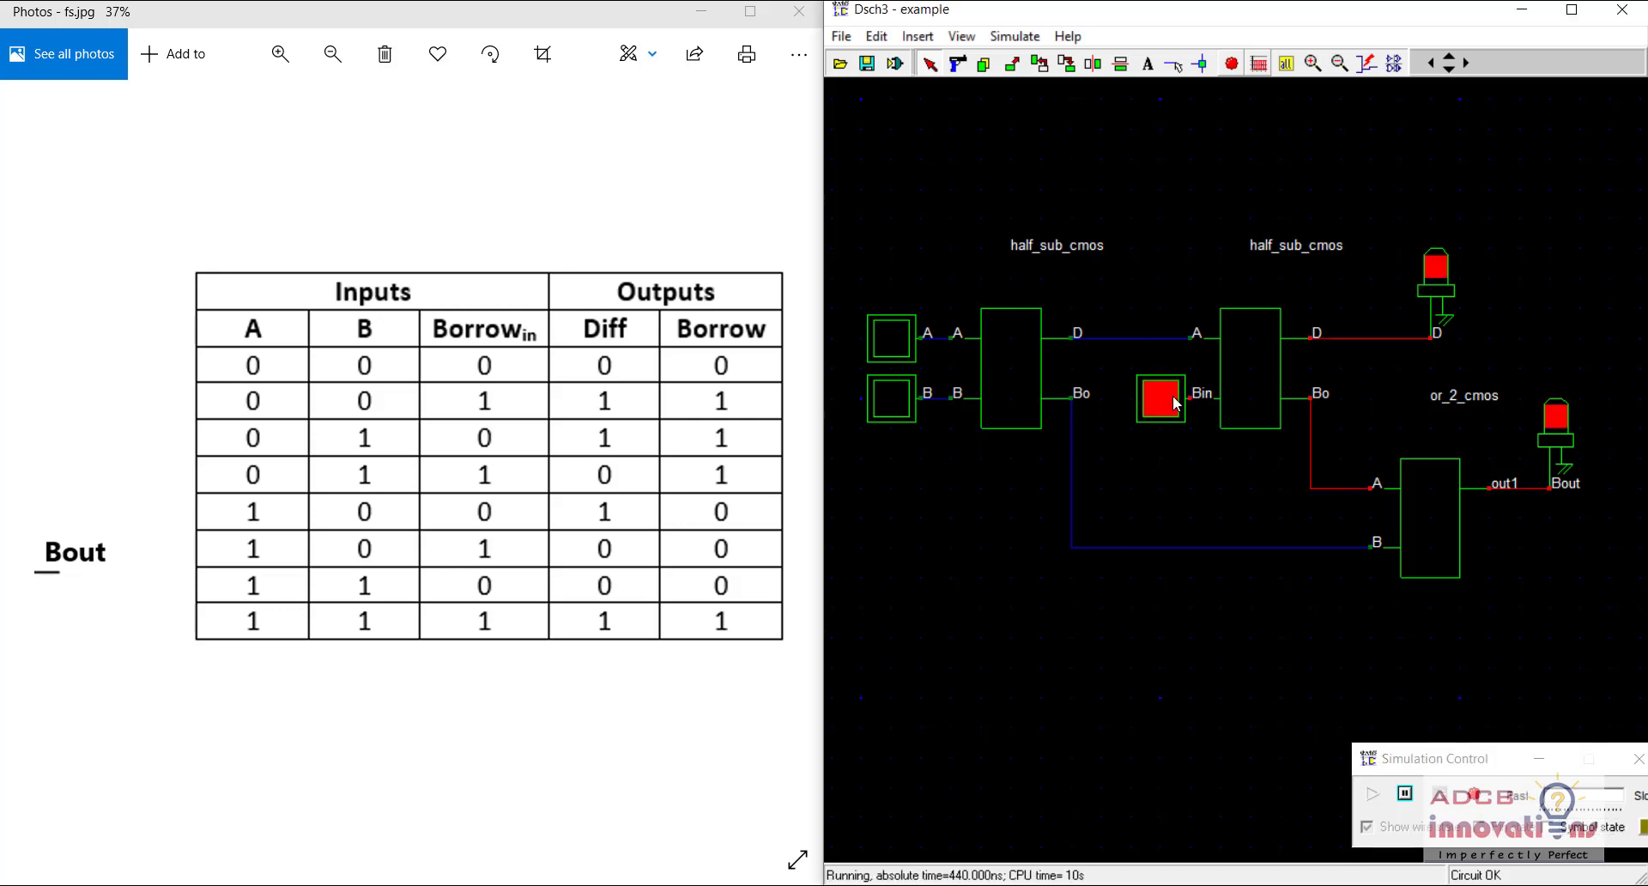
pyautogui.doubleClick(620, 409)
pyautogui.scroll(3, 730, 465)
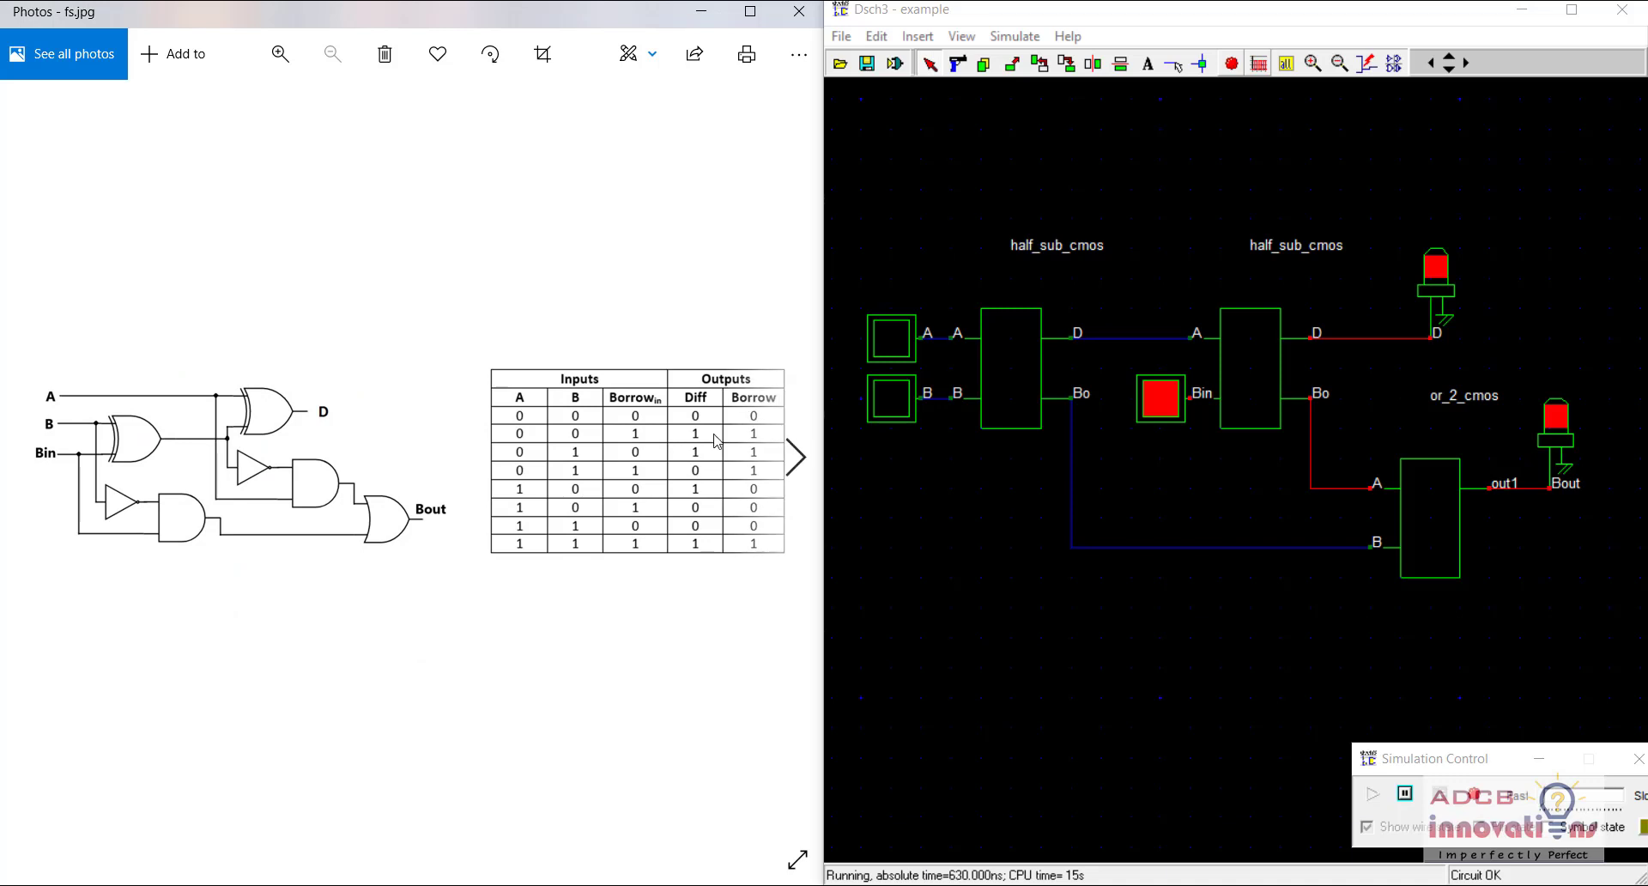
pyautogui.doubleClick(760, 446)
pyautogui.moveTo(582, 439); pyautogui.dragTo(525, 435)
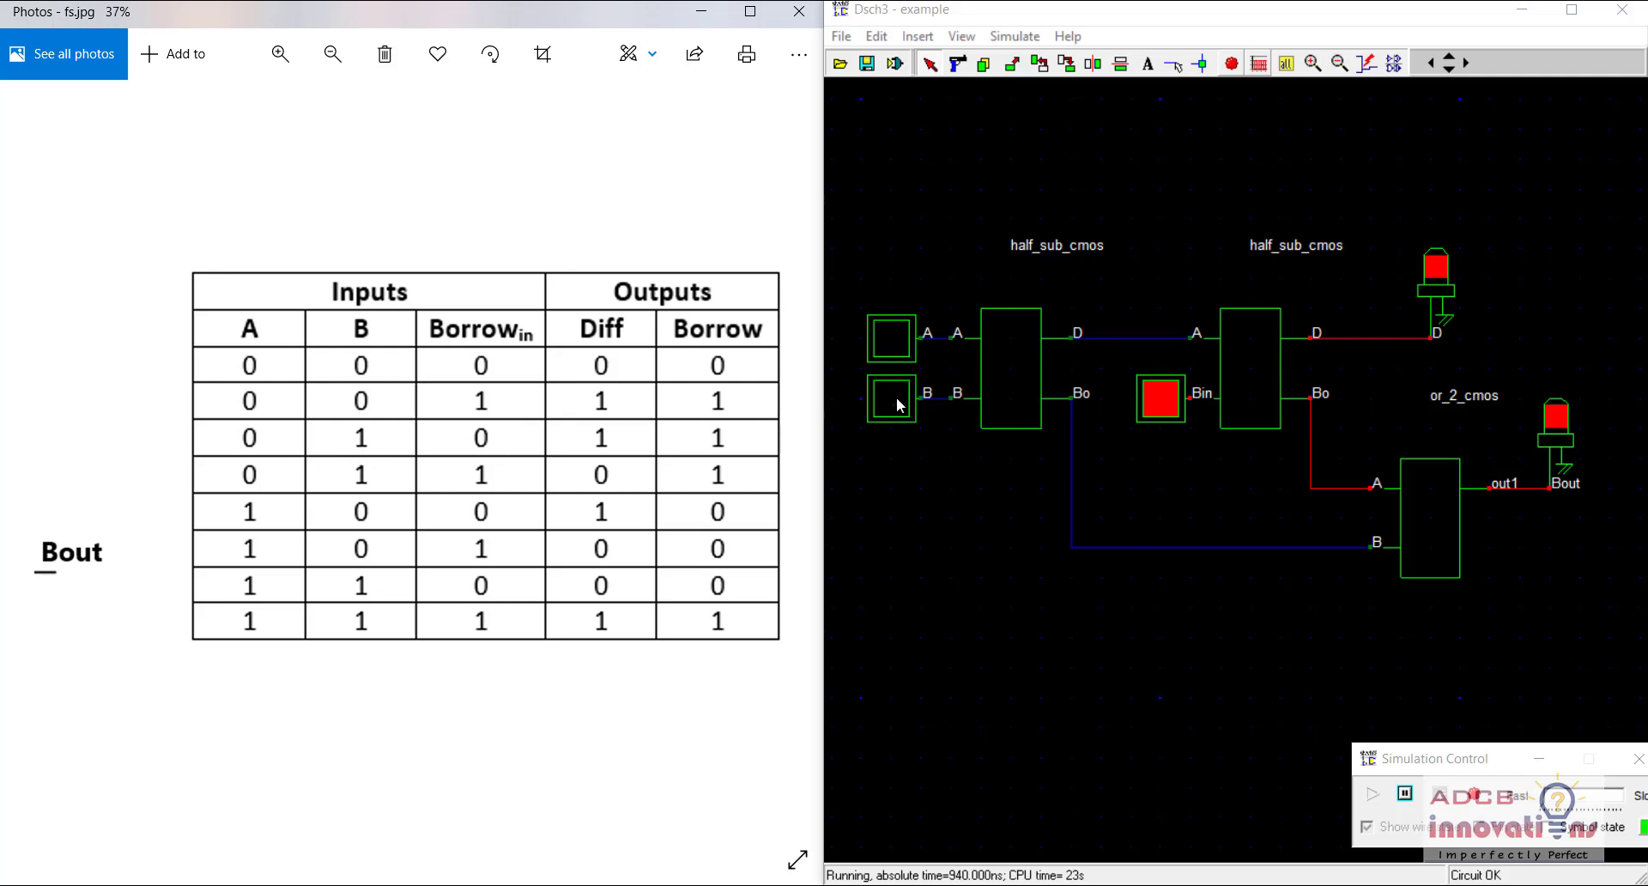
# Test the circuit with A = 0 and B = 1, first with Bin = 0 and then with Bin = 1
pyautogui.click(896, 396)
pyautogui.click(1169, 401)
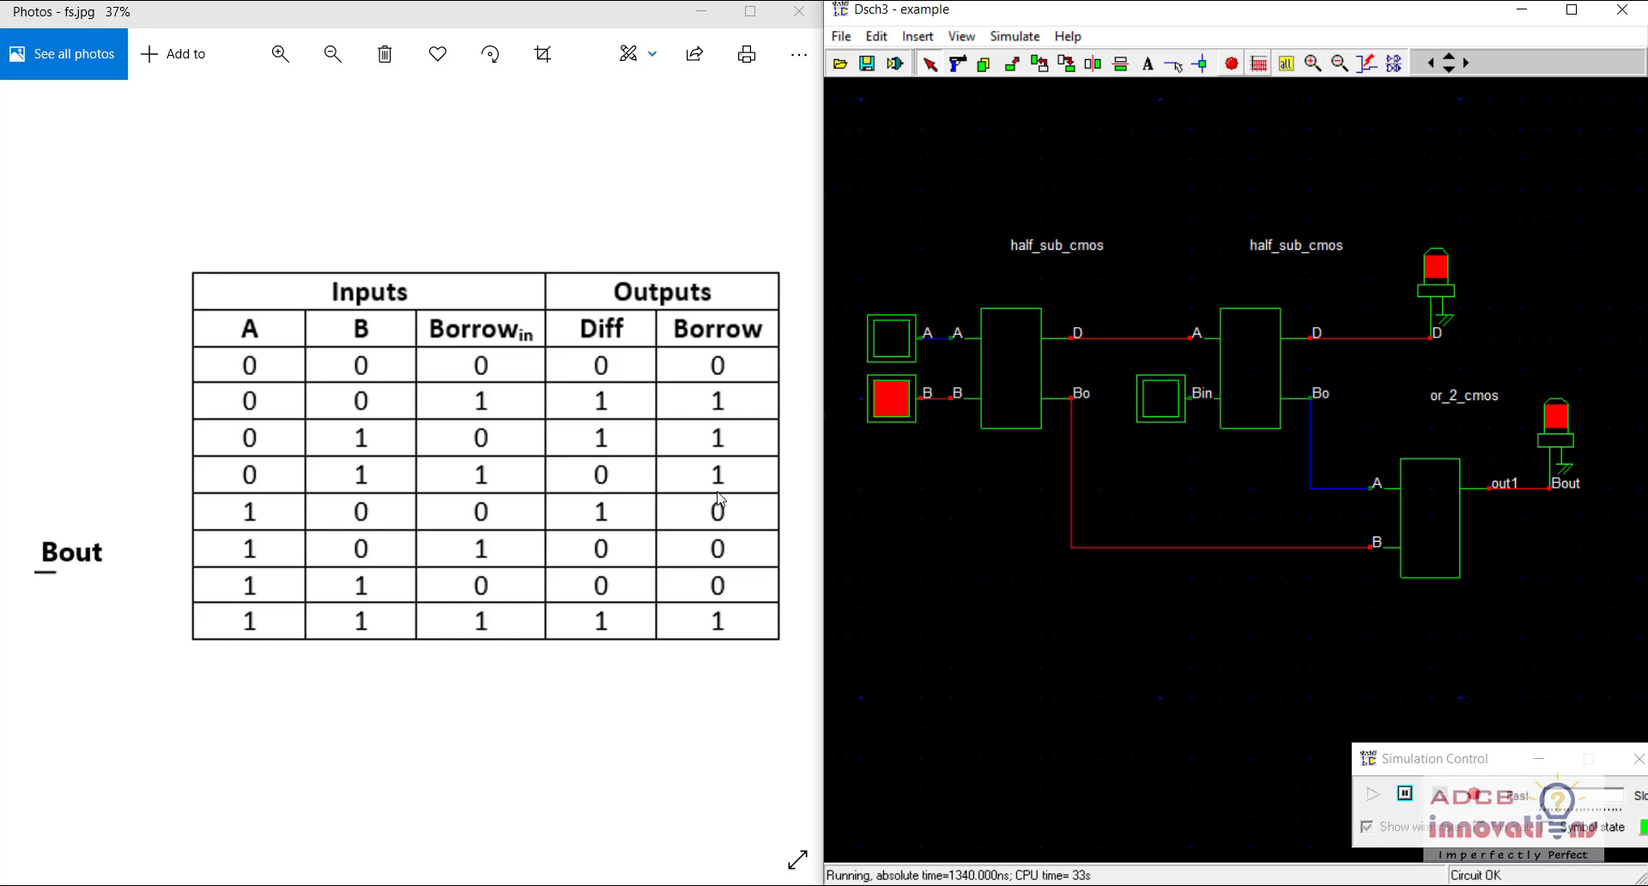
pyautogui.click(1169, 407)
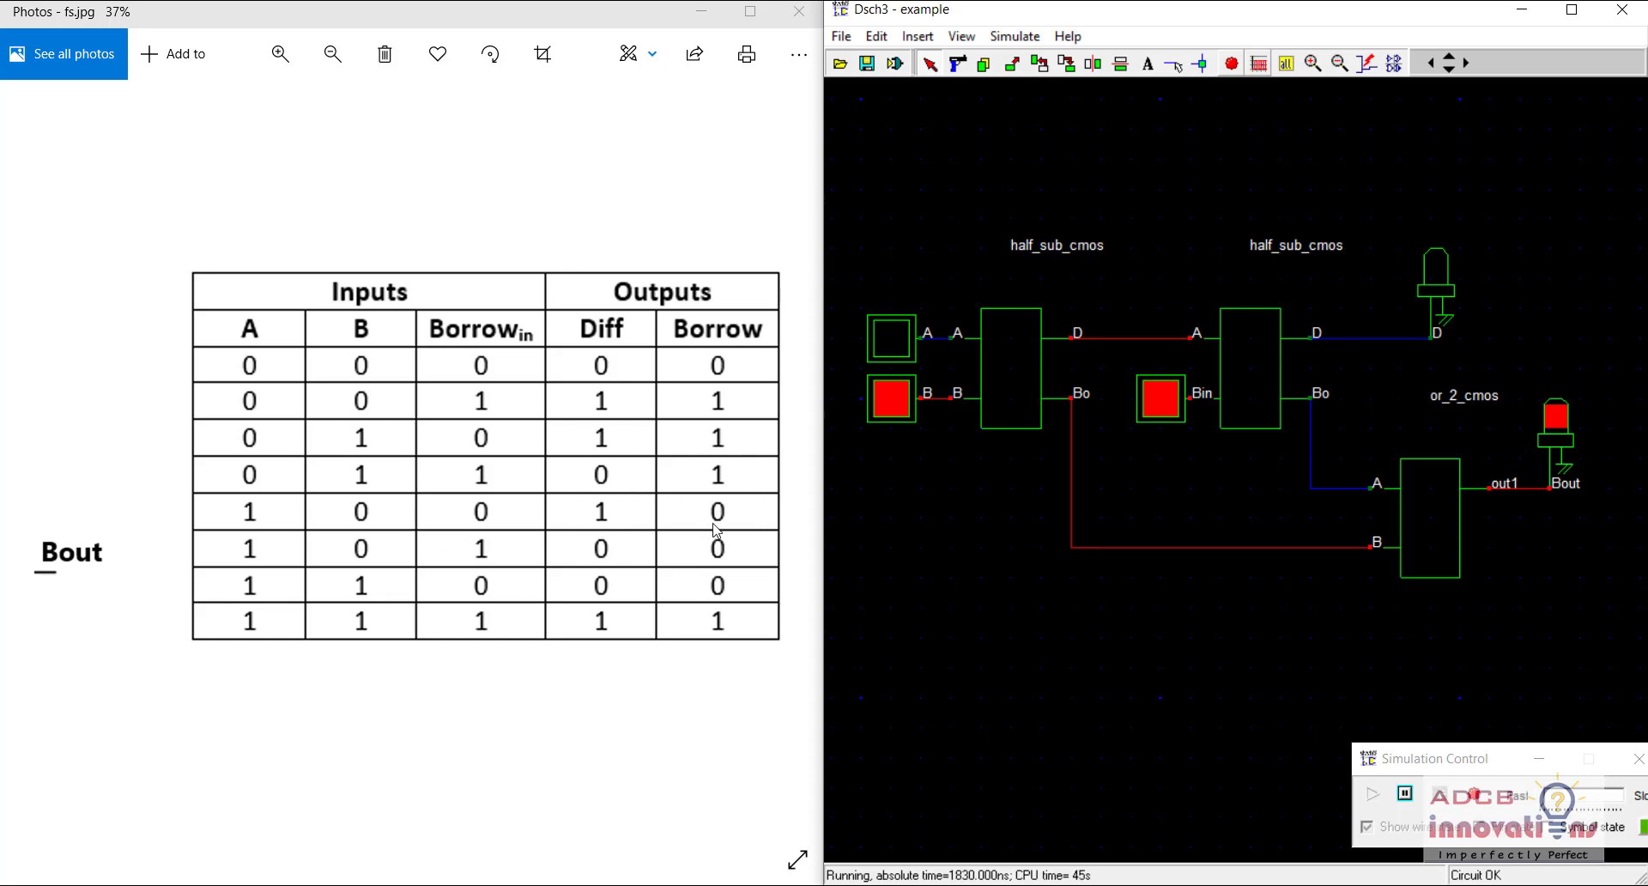
# Test the circuit with A = 1 and B = 0, checking both Bin = 0 and Bin = 1
pyautogui.click(891, 348)
pyautogui.click(893, 397)
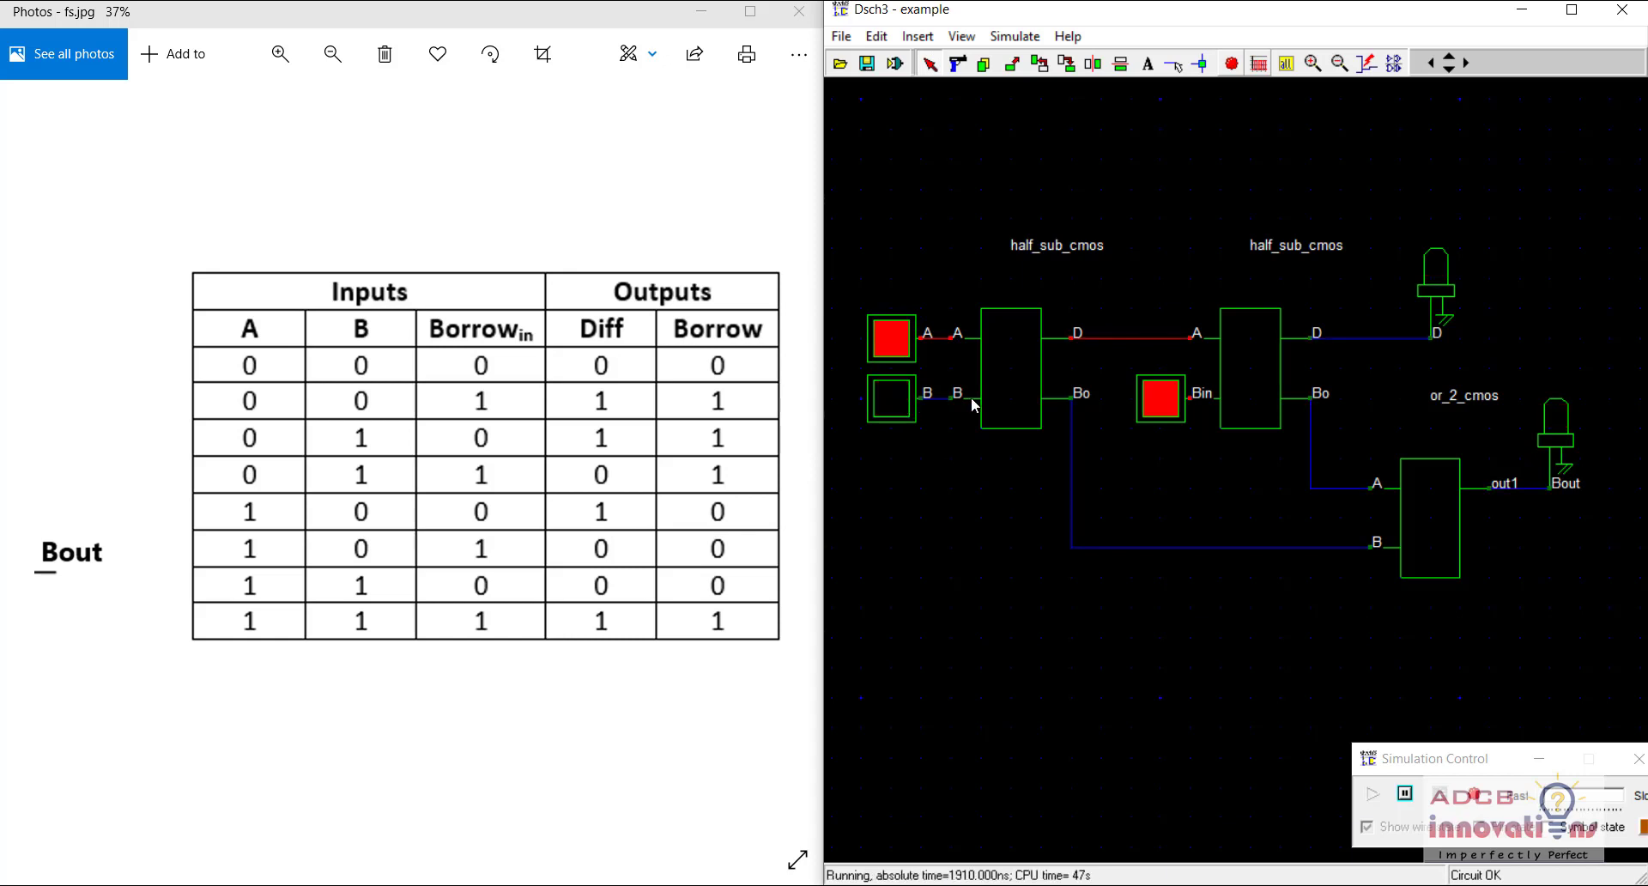
pyautogui.click(1170, 411)
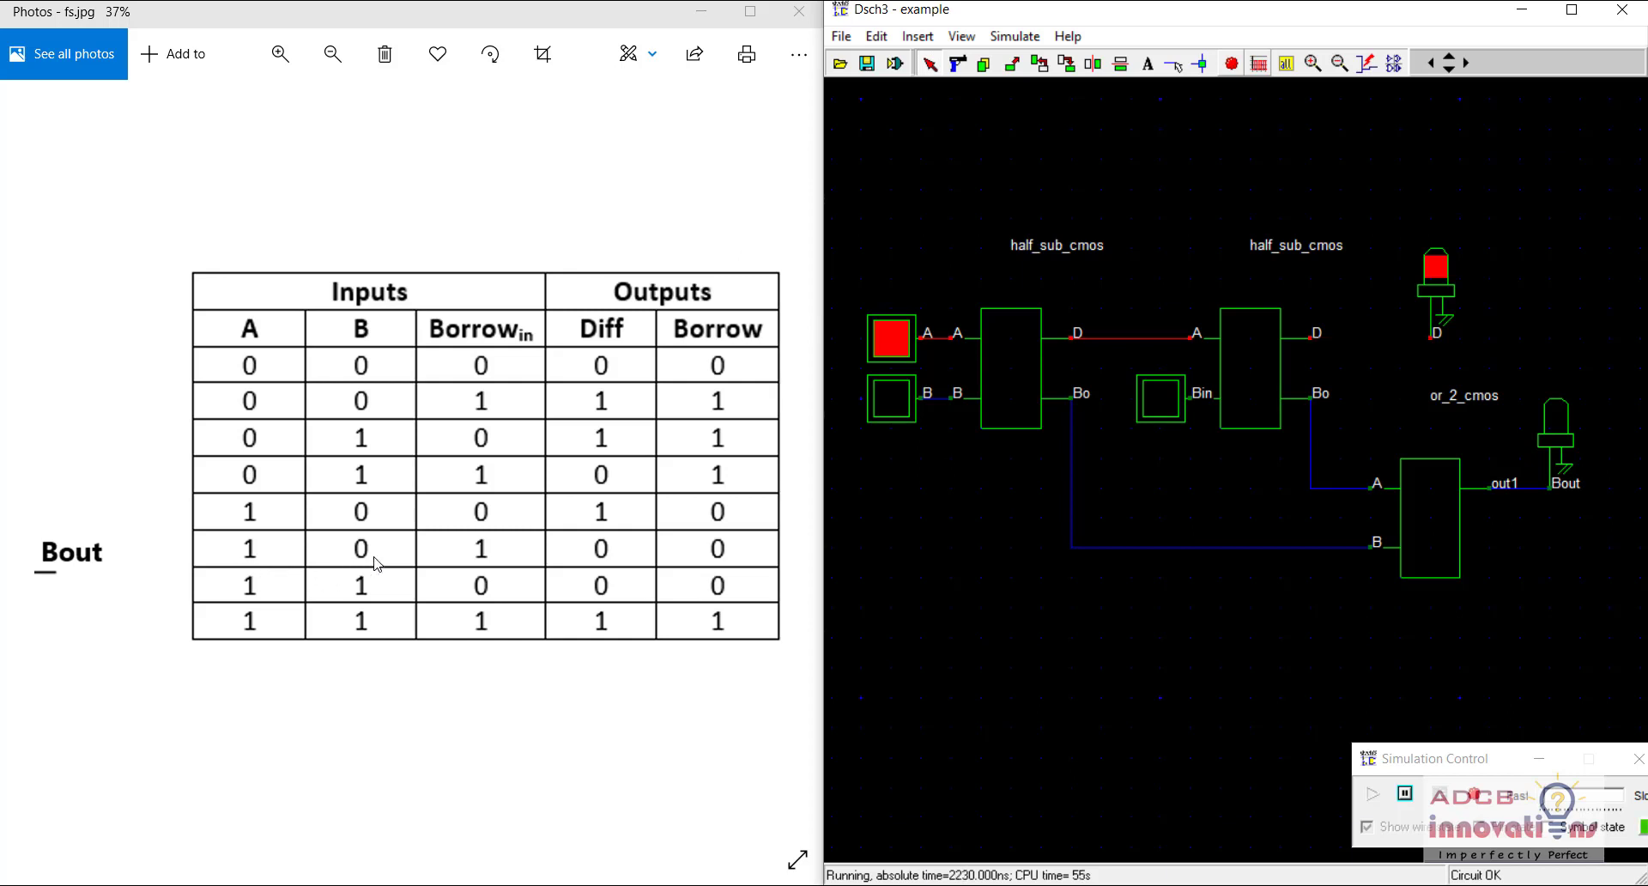
pyautogui.click(1159, 410)
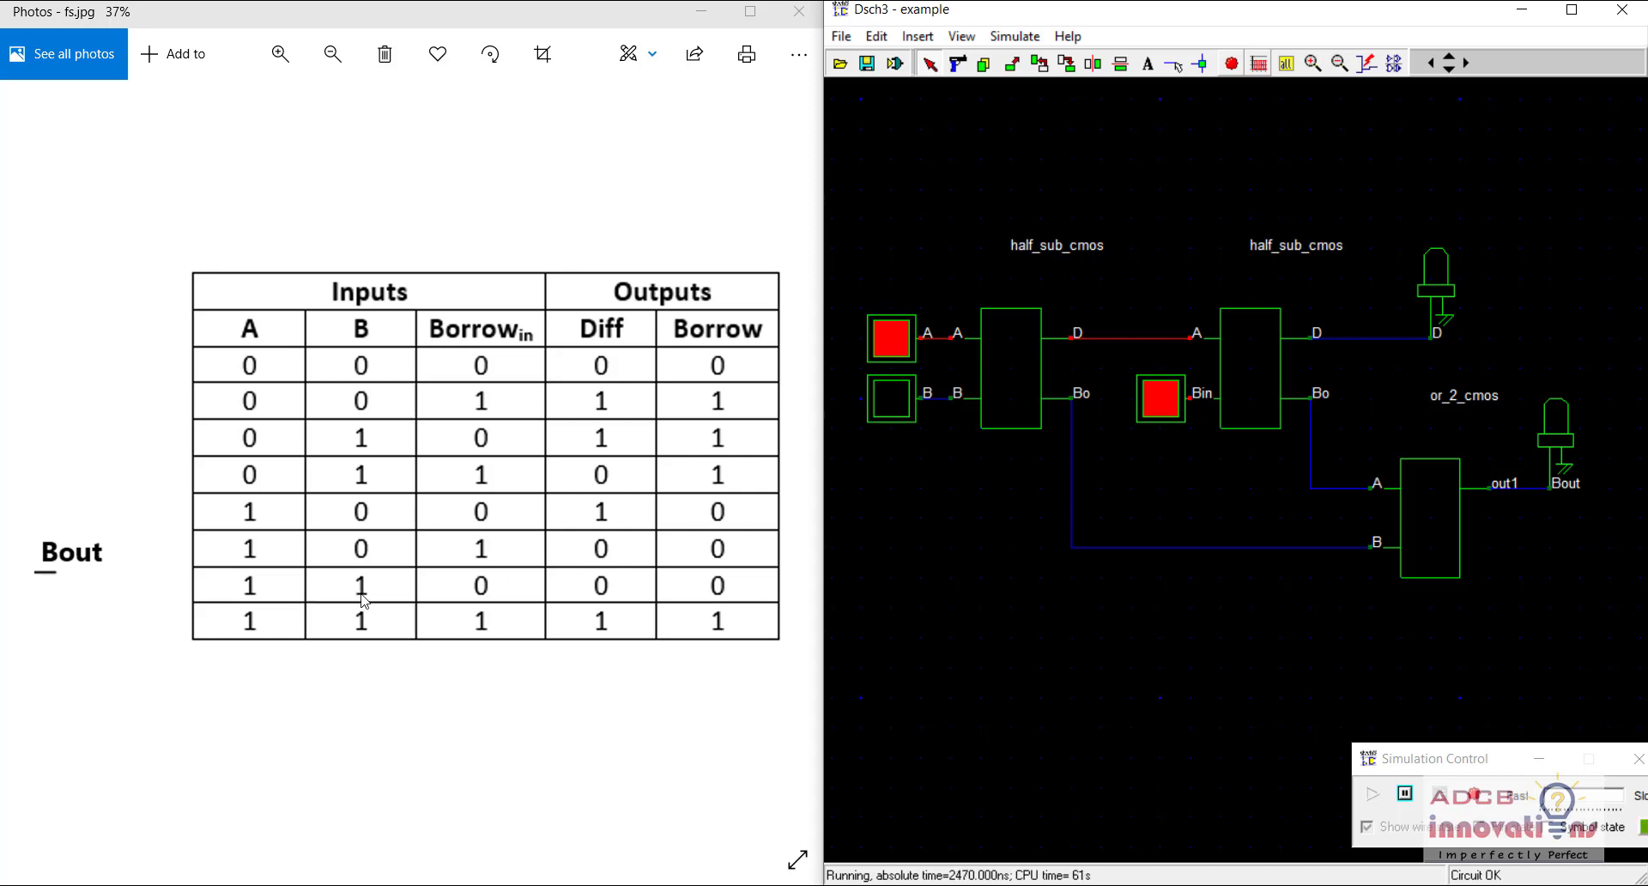
# Test the circuit with A = 1 and B = 1, checking both Bin = 0 and Bin = 1
pyautogui.click(893, 405)
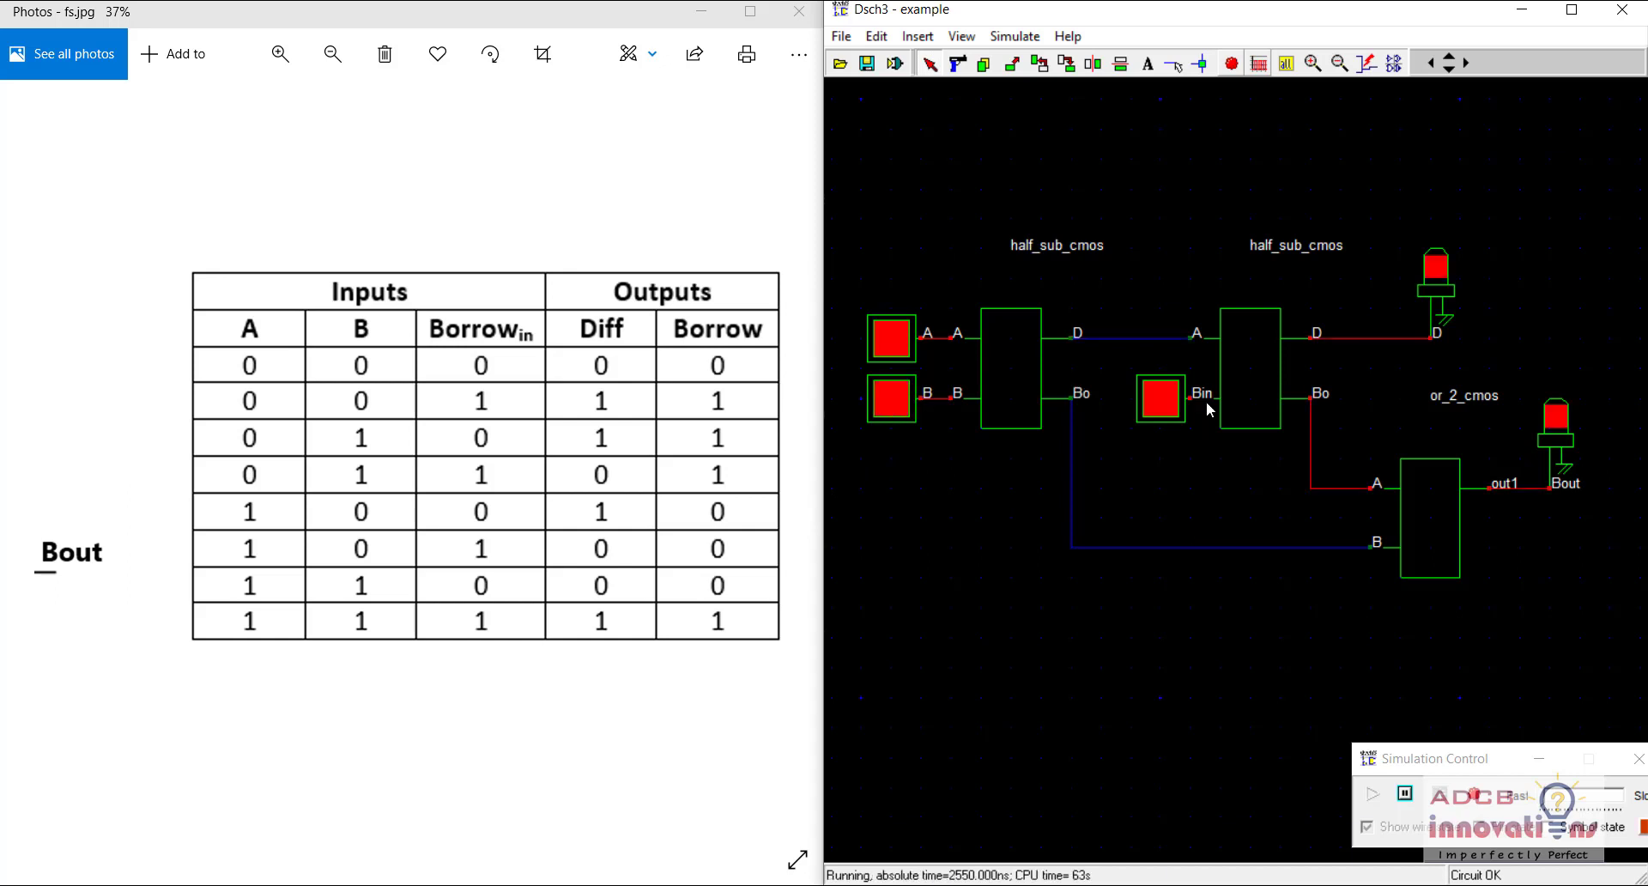
pyautogui.click(1161, 391)
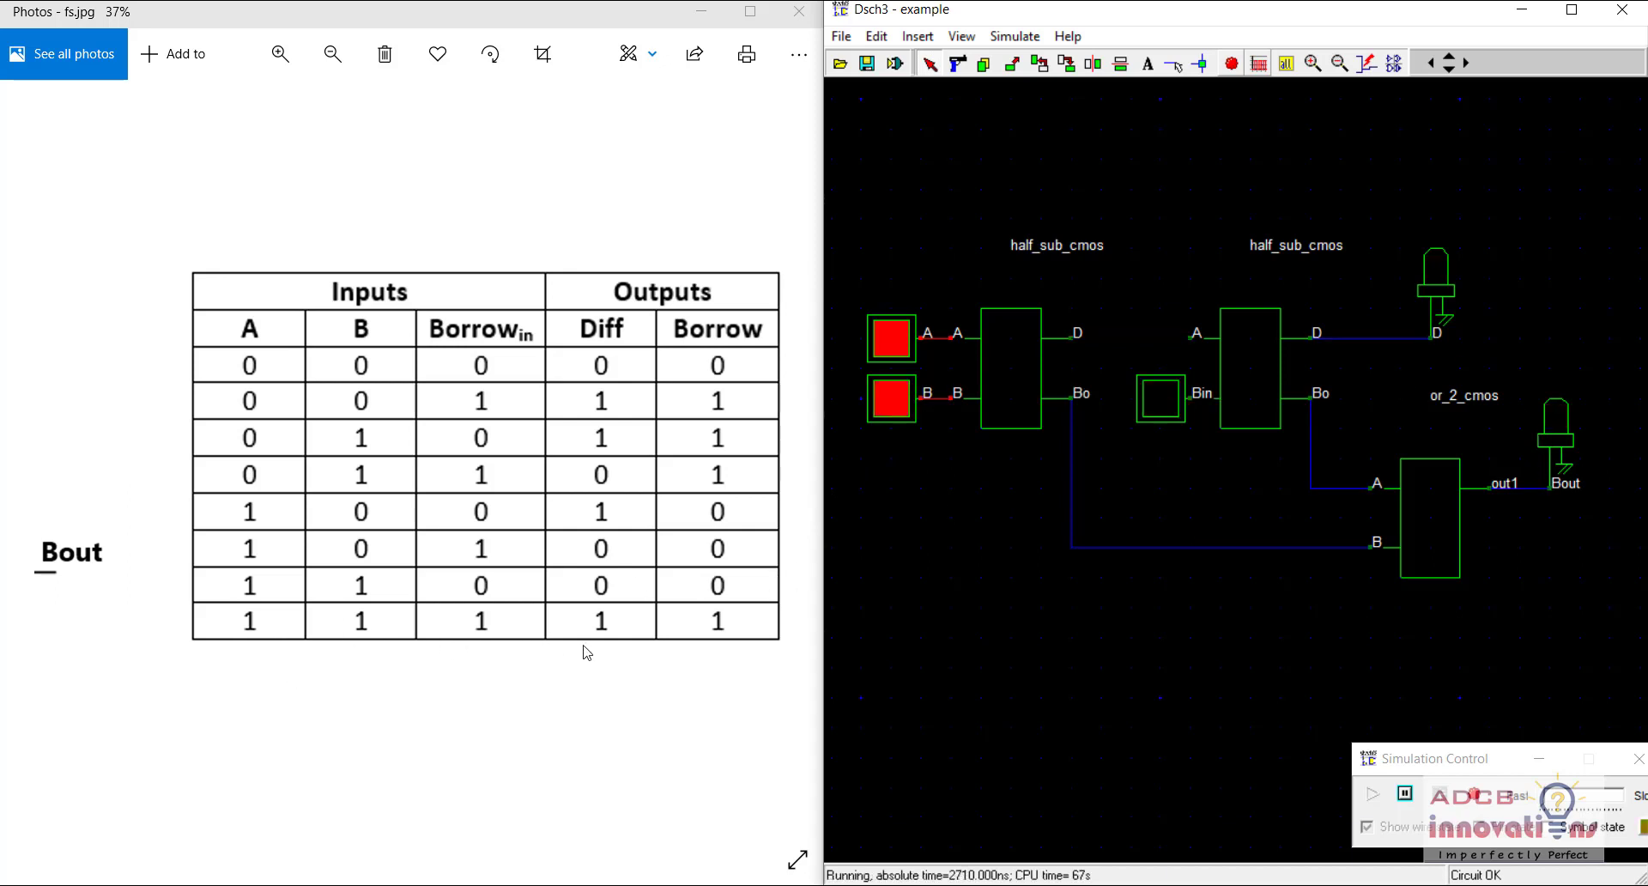
pyautogui.click(1161, 400)
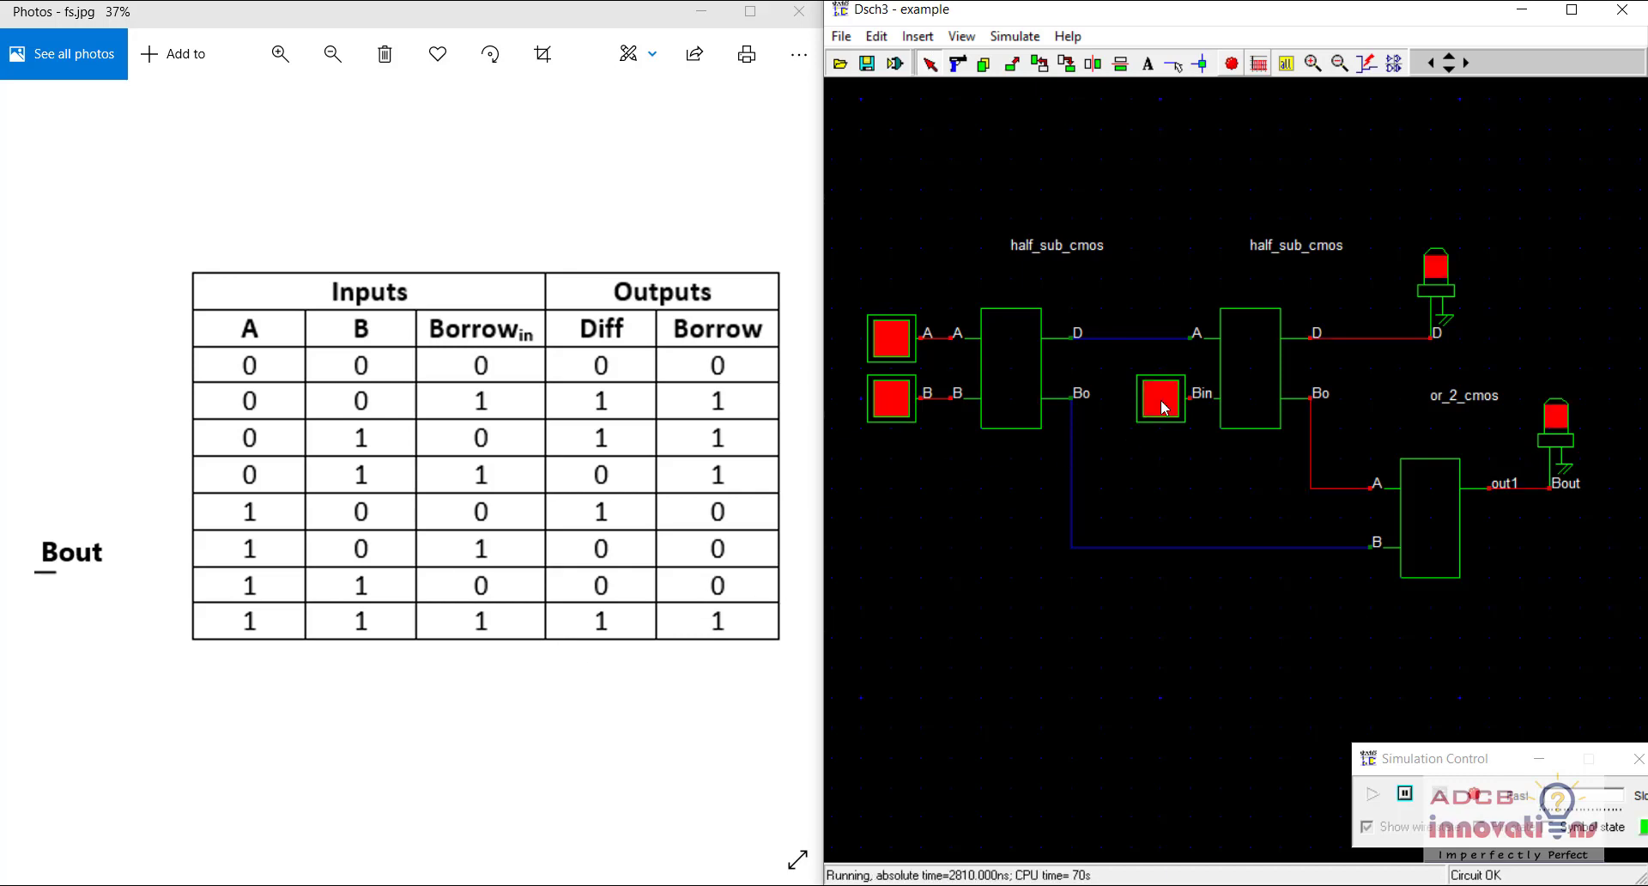
# Maximize the schematic window and stop the running simulation
pyautogui.doubleClick(1286, 16)
pyautogui.click(1173, 44)
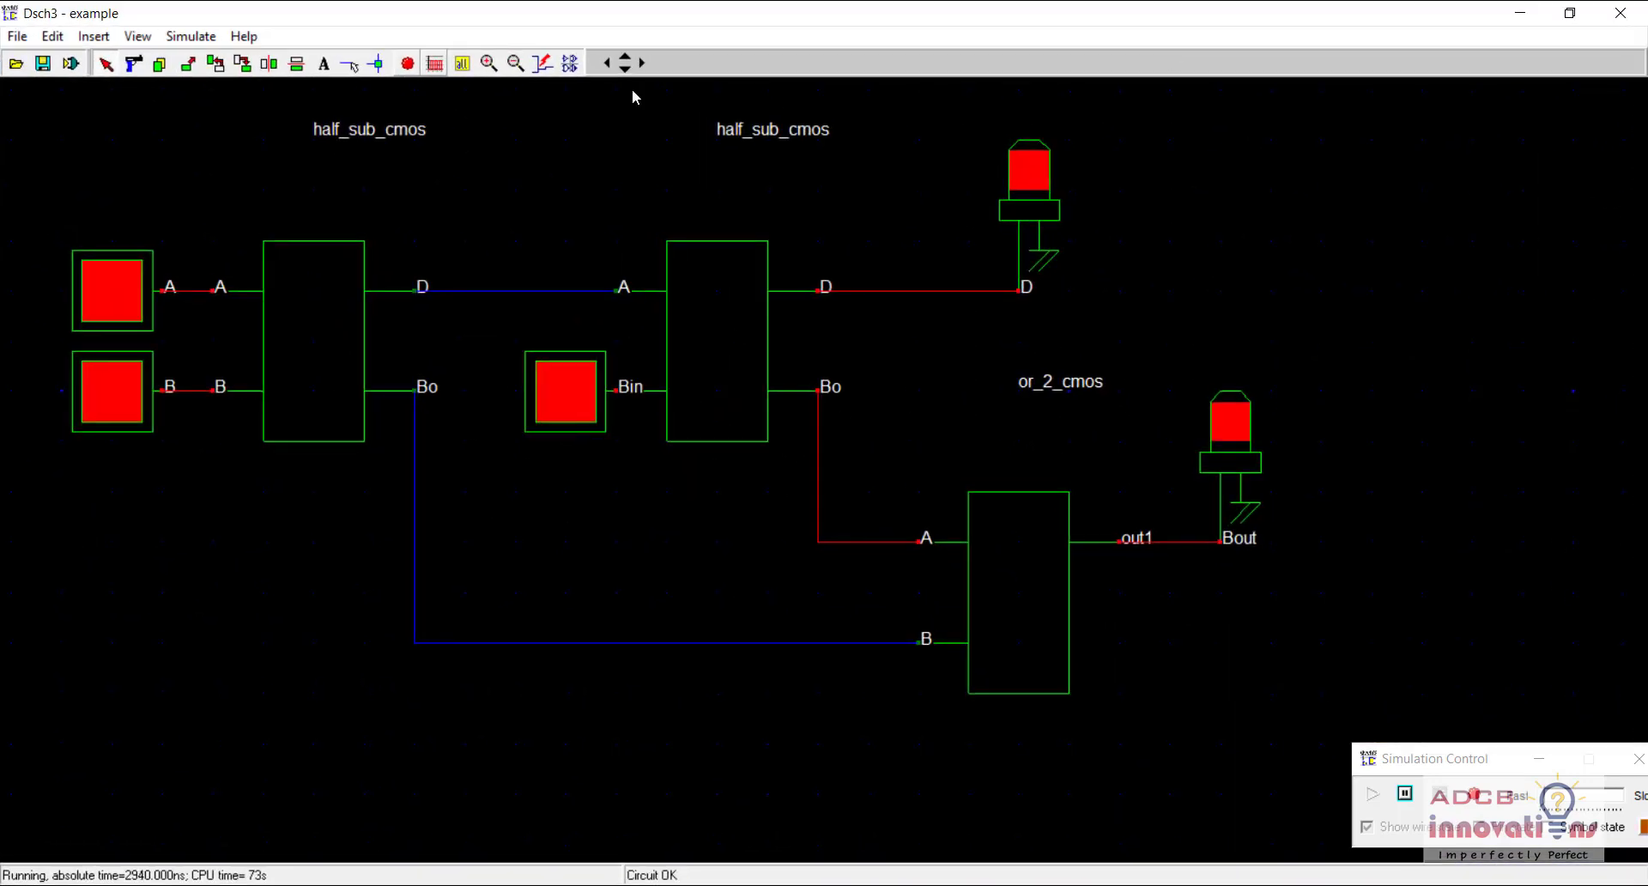
pyautogui.click(408, 65)
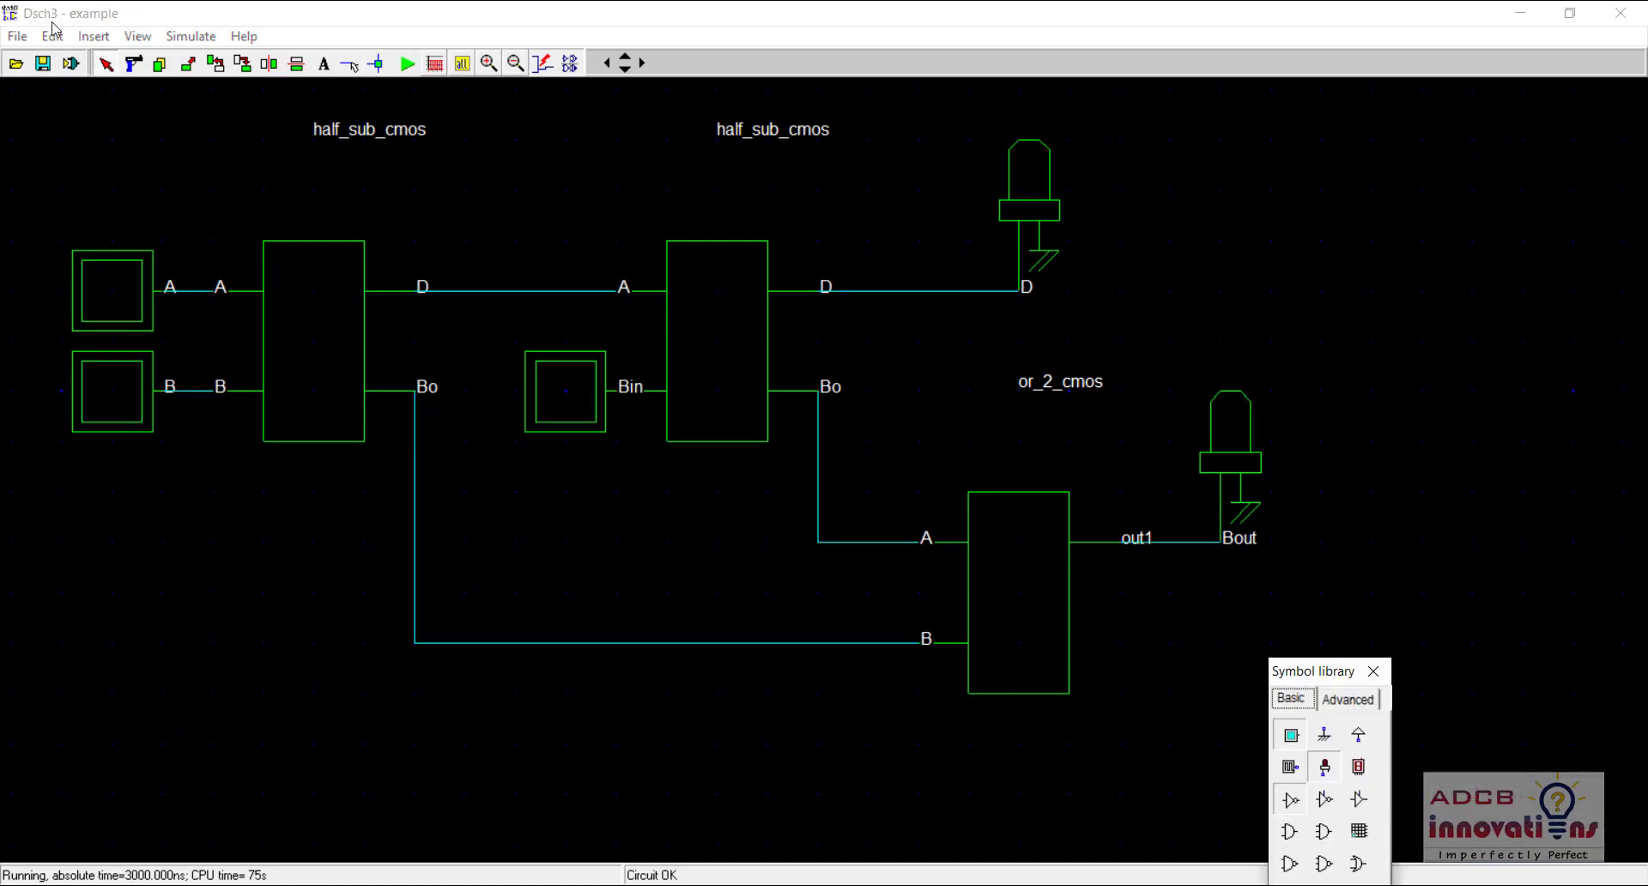
# Save the full subtractor schematic as full_sub_cmos in the examples folder
pyautogui.click(17, 36)
pyautogui.click(74, 121)
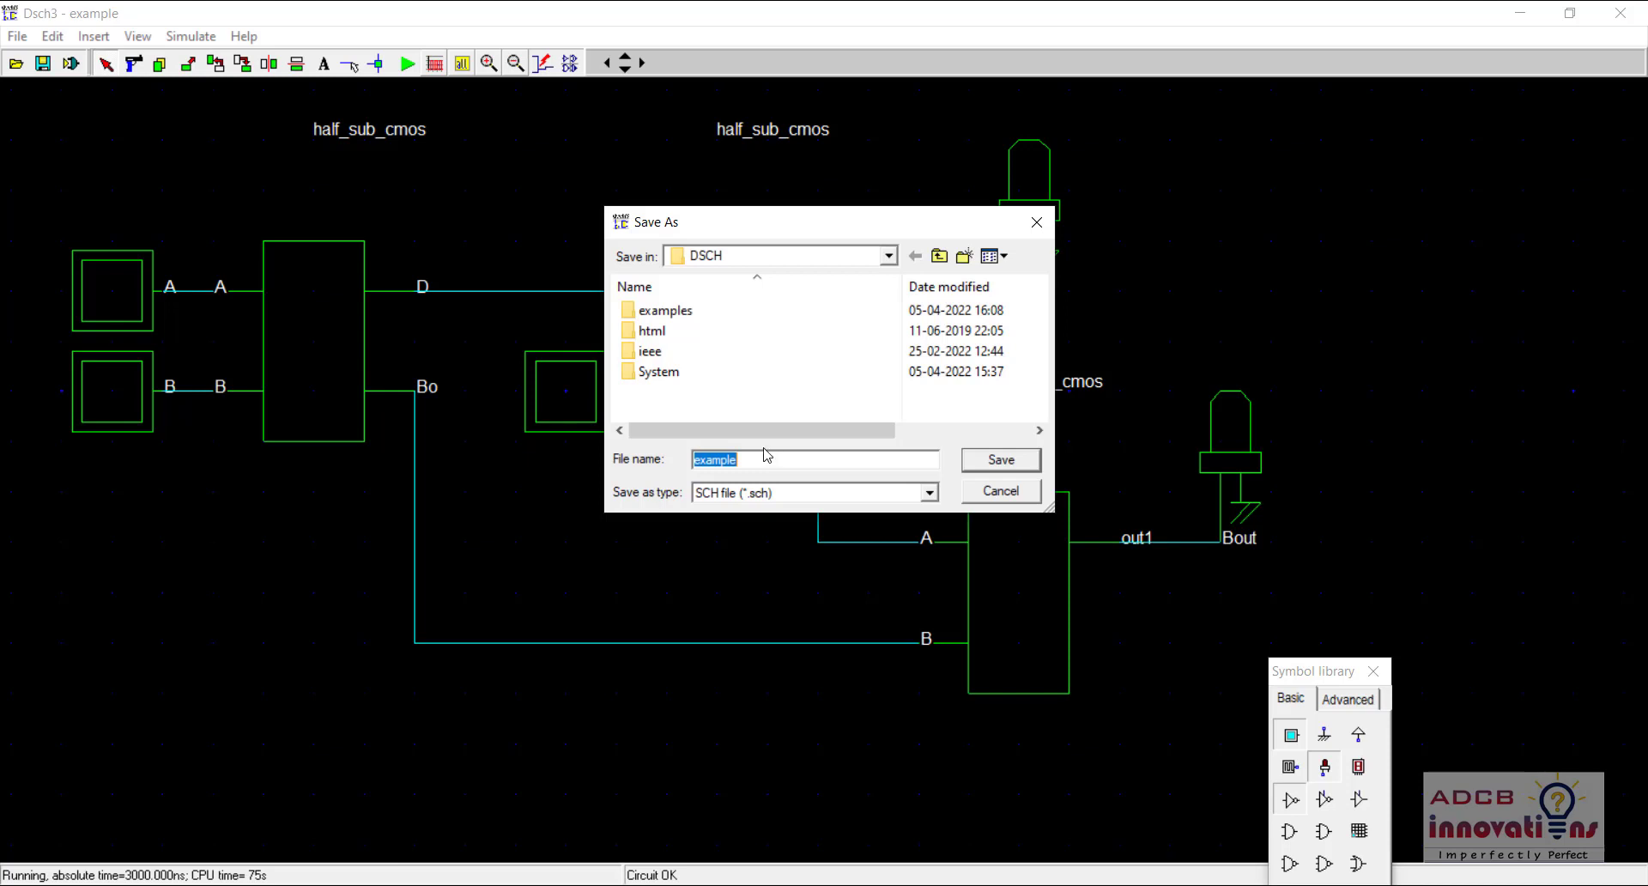
pyautogui.write('full_subr')
pyautogui.press('BackSpace')
pyautogui.write('trac')
pyautogui.press('BackSpace')
pyautogui.press('BackSpace')
pyautogui.press('BackSpace')
pyautogui.press('BackSpace')
pyautogui.doubleClick(721, 311)
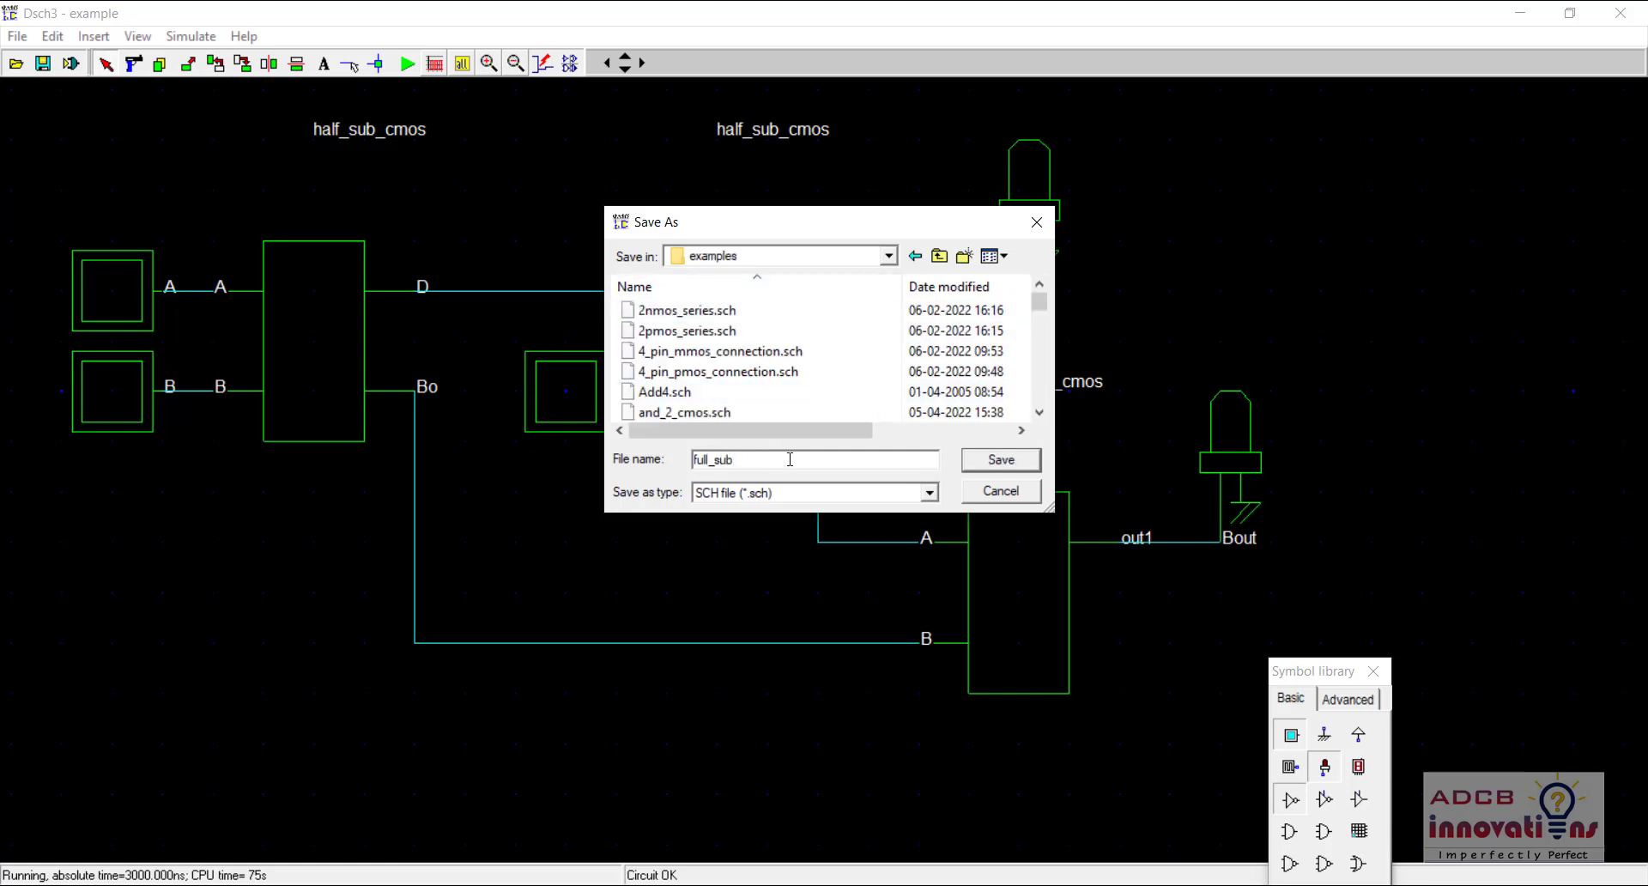
pyautogui.write('_cmos')
pyautogui.press('Return')
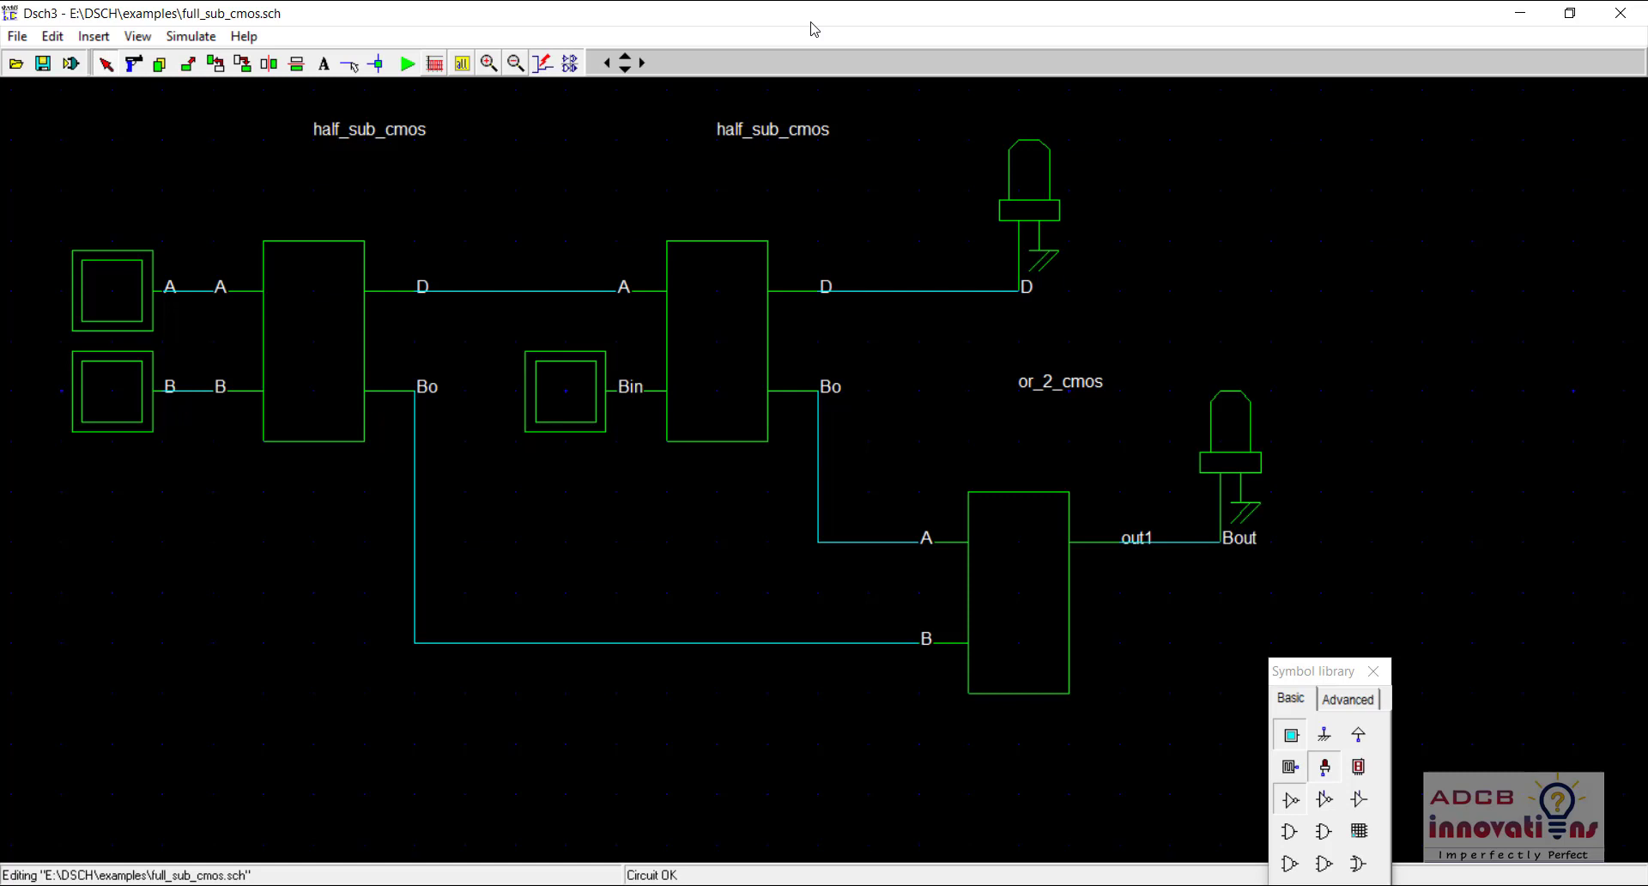
# Inspect the Verilog call and pin properties of the second half_sub_cmos symbol, and close the properties
pyautogui.click(712, 322)
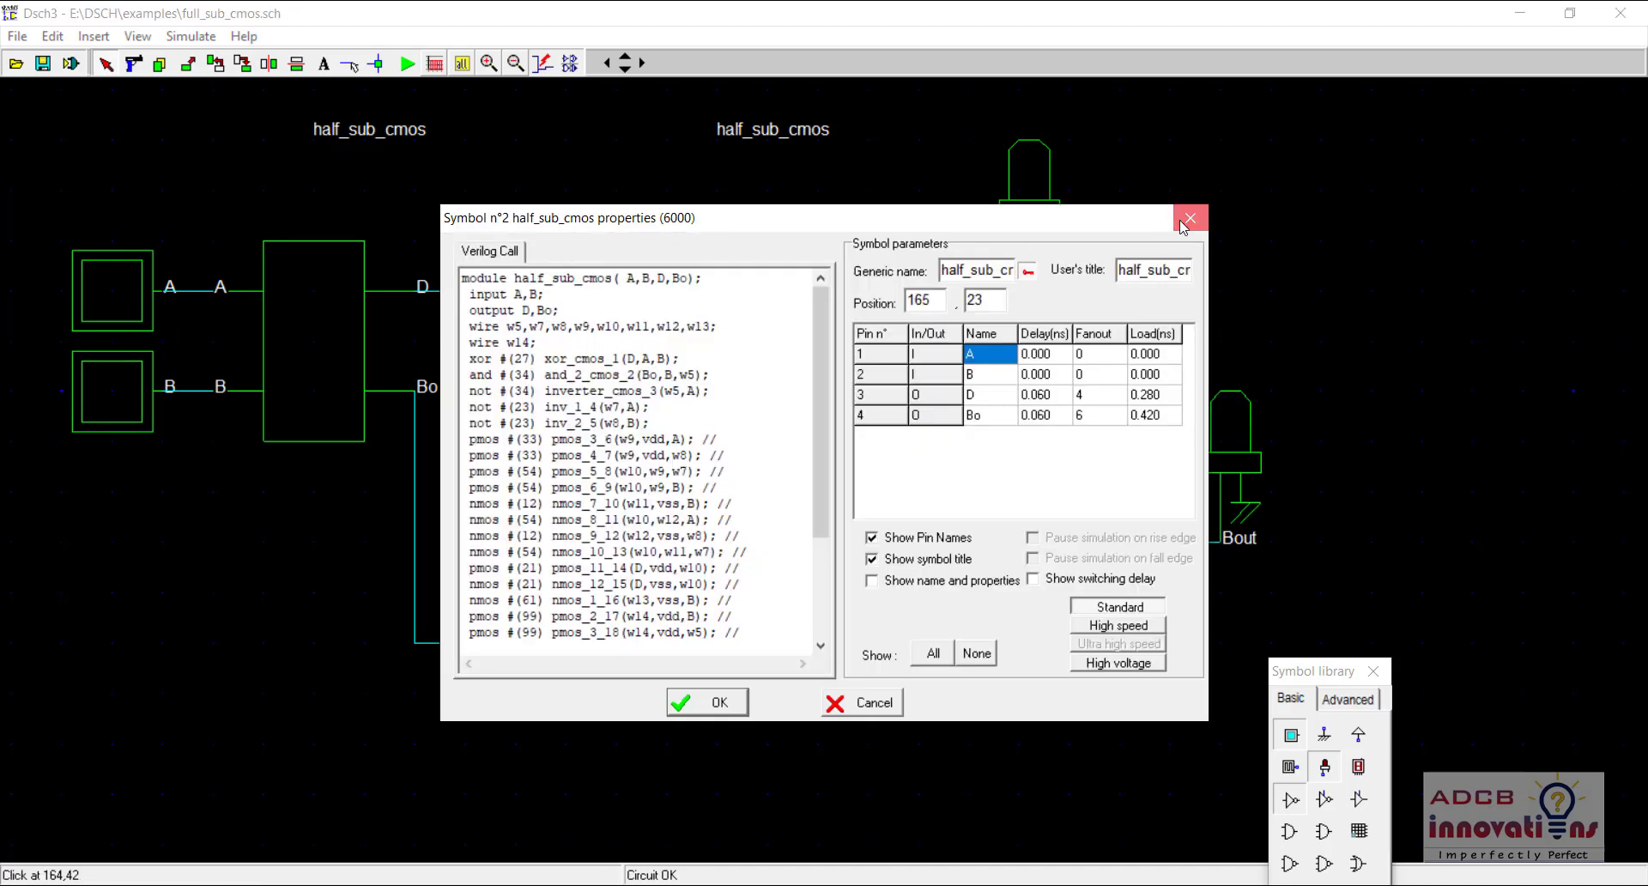
pyautogui.click(824, 699)
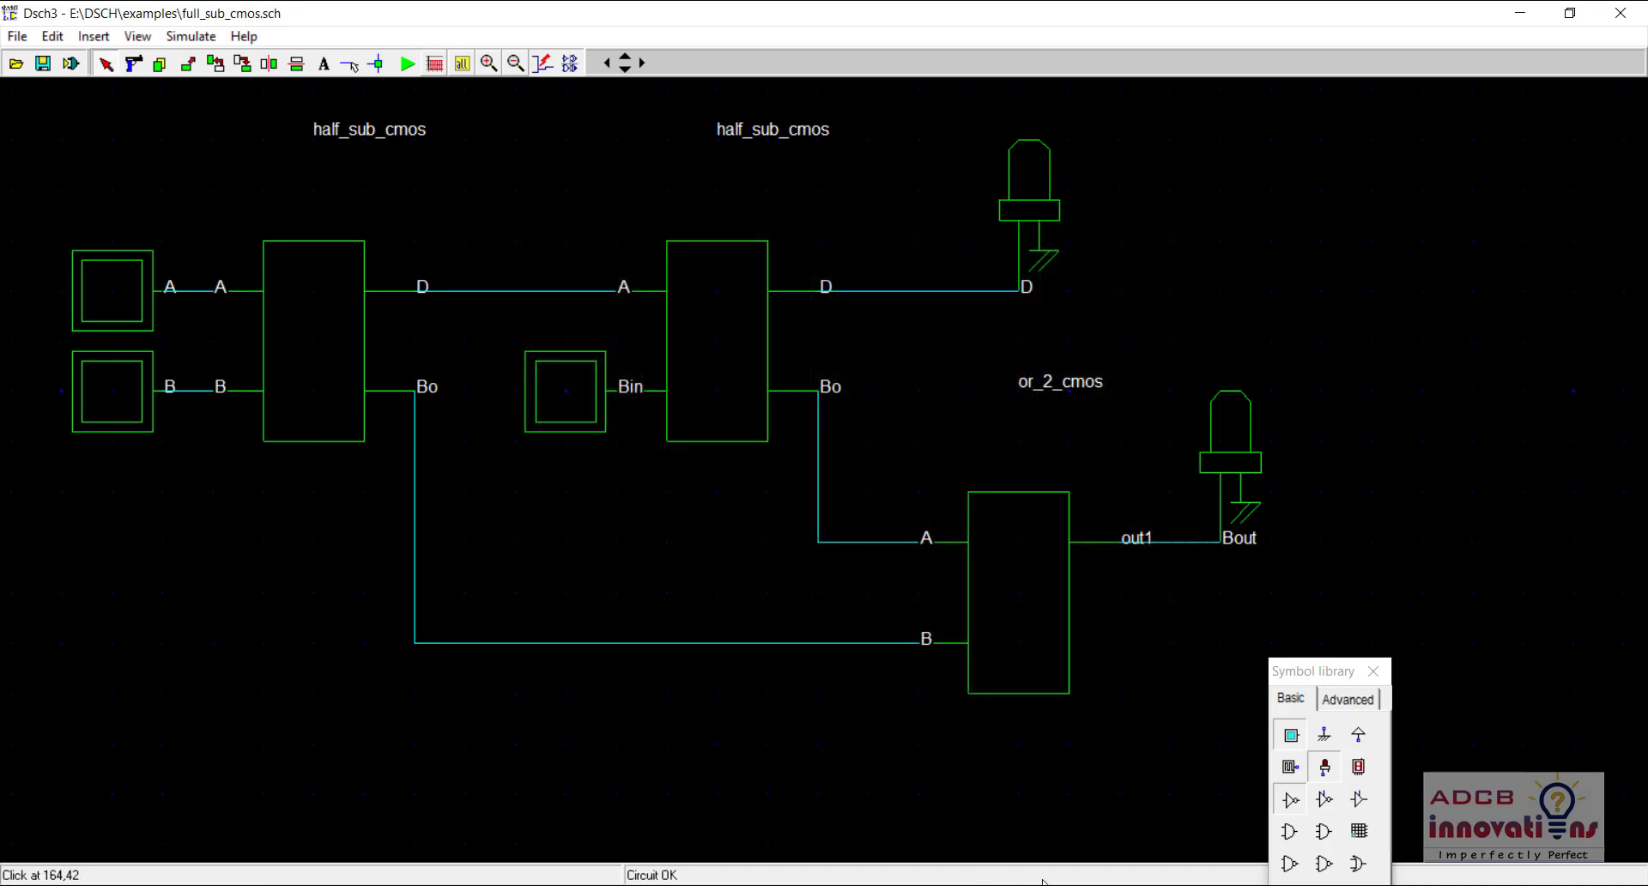